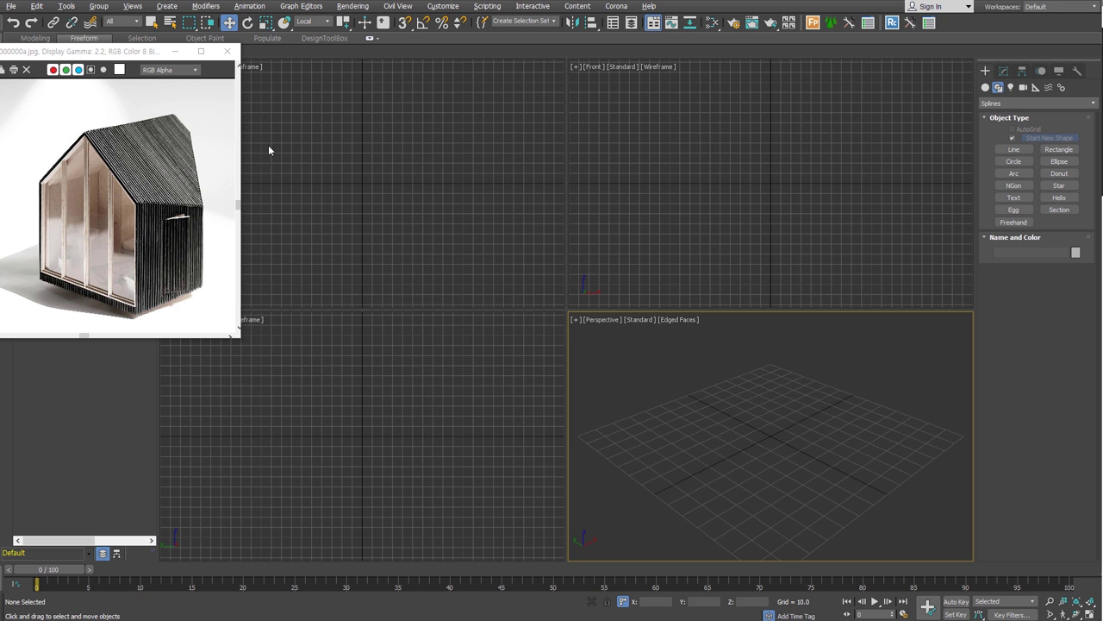
Step: Enlarge the Perspective view and draw a box sized 3000 × 5000 × 2400
{"action": "left_click_drag", "start_coordinate": [569, 314], "coordinate": [382, 195]}
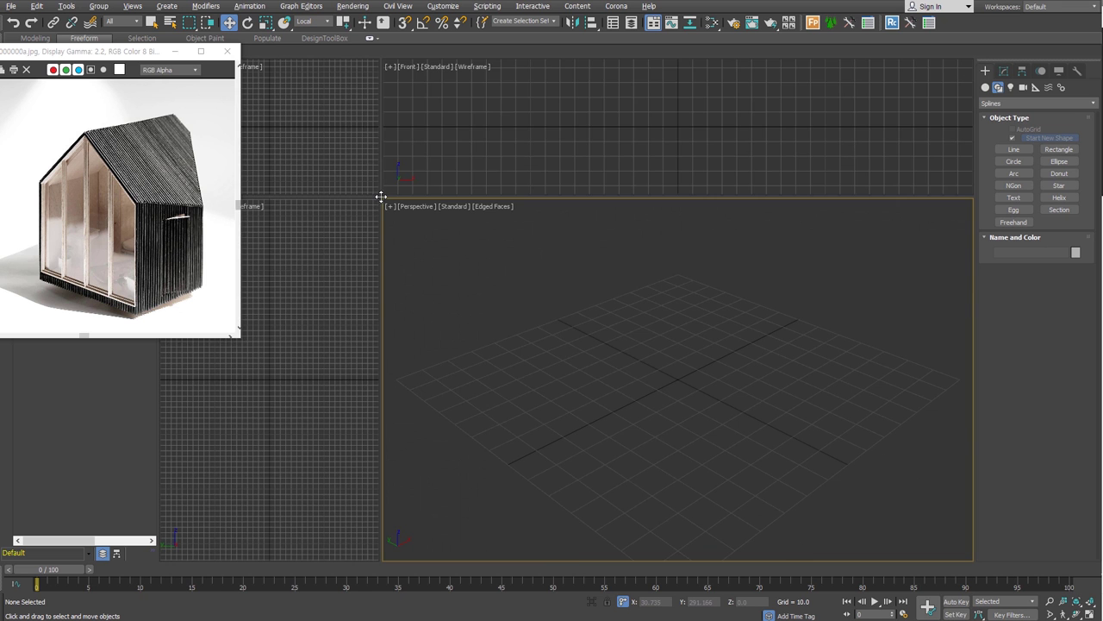
{"action": "left_click_drag", "start_coordinate": [729, 295], "coordinate": [611, 530]}
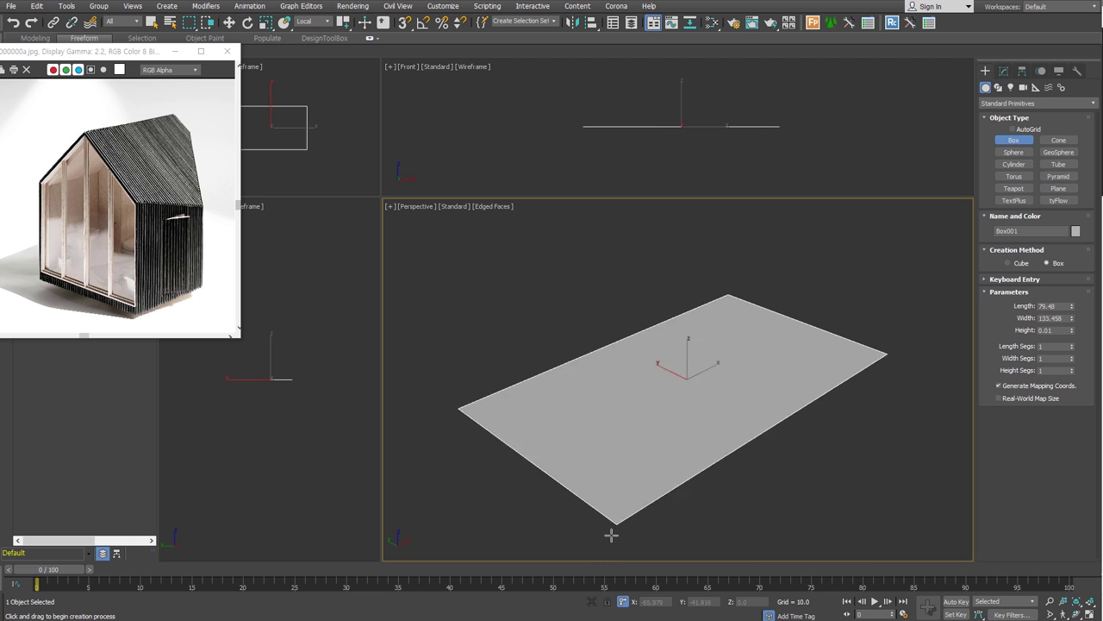
{"action": "left_click", "coordinate": [598, 480]}
{"action": "double_click", "coordinate": [1052, 306]}
{"action": "type", "text": "3000"}
{"action": "key", "text": "Tab"}
{"action": "type", "text": "5000"}
{"action": "key", "text": "Tab"}
{"action": "type", "text": "2"}
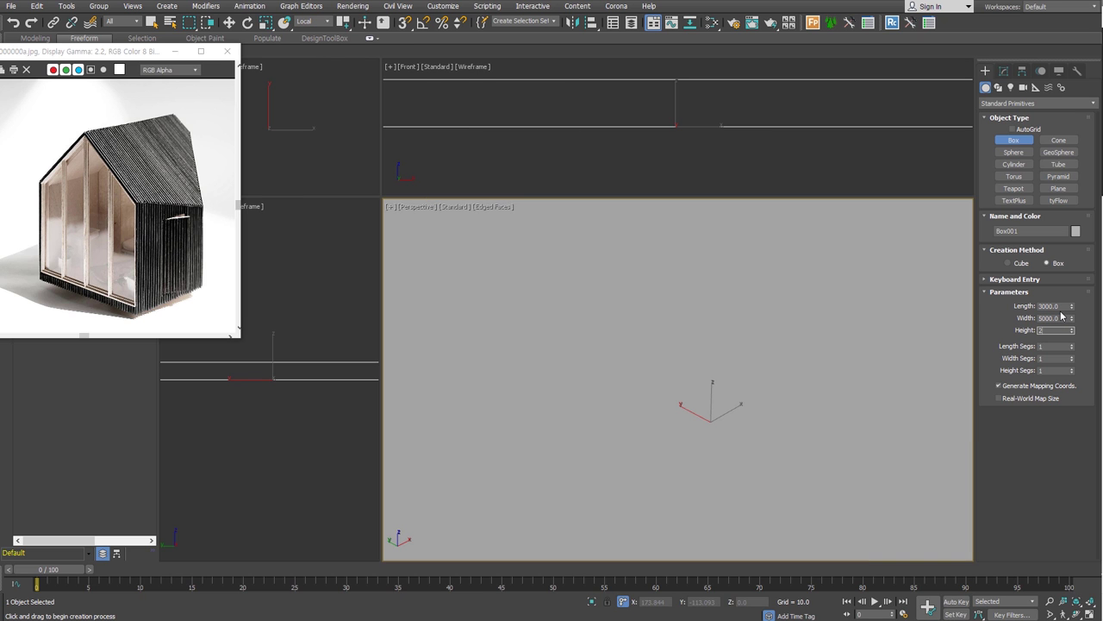
{"action": "key", "text": "Return"}
Step: Frame the box and convert it to an editable poly
{"action": "key", "text": "z"}
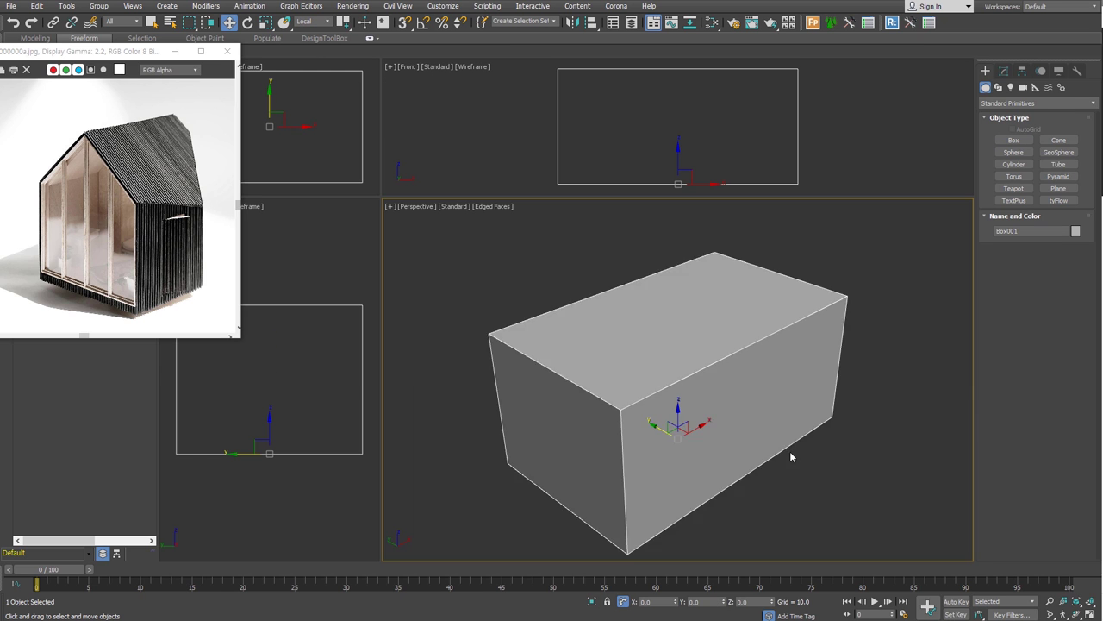
{"action": "key", "text": "w"}
{"action": "key", "text": "ctrl+e"}
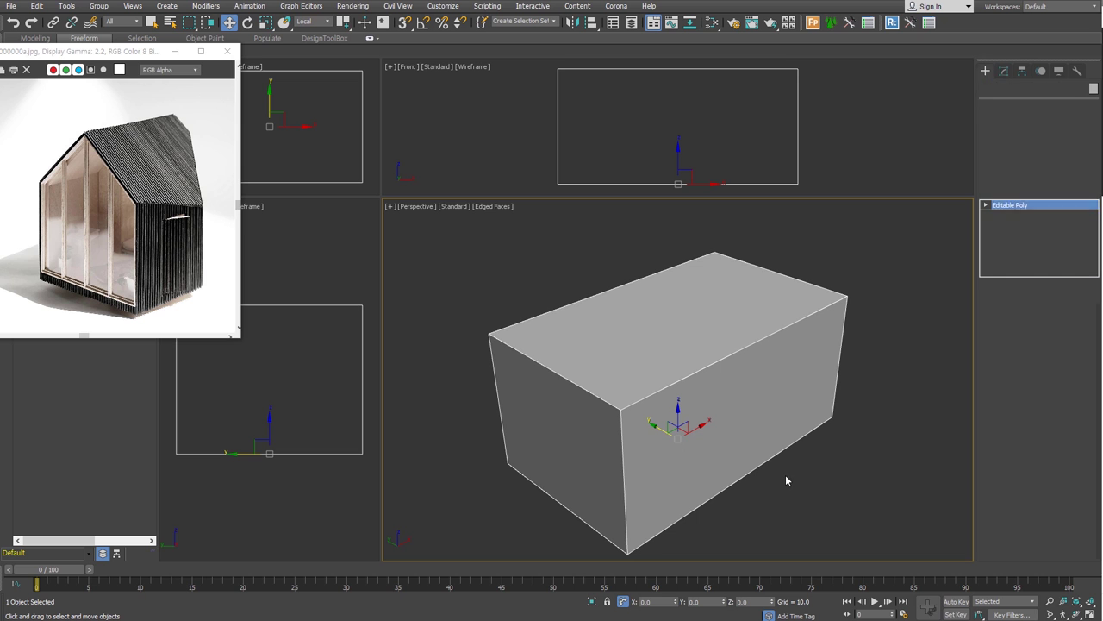
Step: Connect the two long top edges with a centre ridge edge and raise it with a Z offset of 13
{"action": "key", "text": "u"}
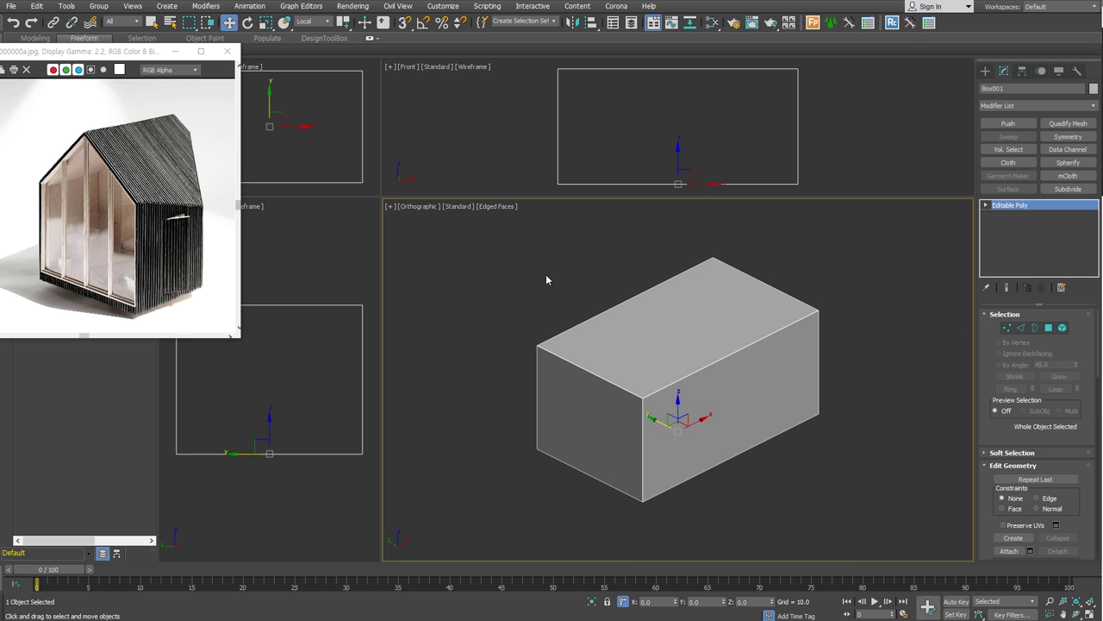
{"action": "middle_click_drag", "start_coordinate": [481, 255], "coordinate": [517, 259], "text": "alt"}
{"action": "key", "text": "2"}
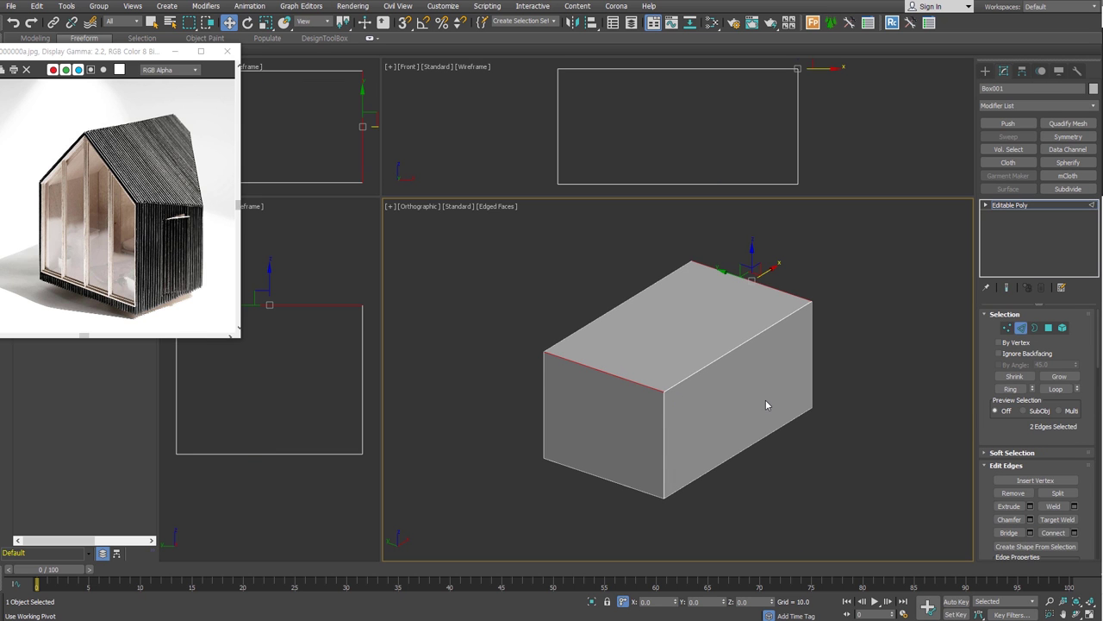
{"action": "left_click", "coordinate": [1053, 532]}
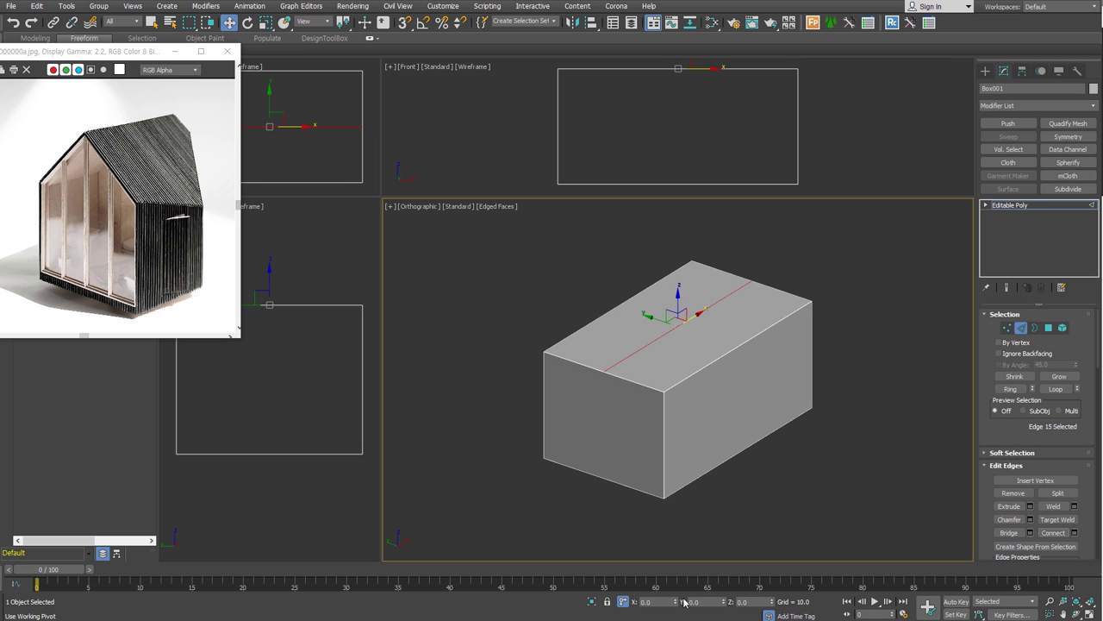
{"action": "left_click", "coordinate": [743, 600]}
{"action": "type", "text": "13"}
{"action": "key", "text": "Return"}
Step: Orbit around the gabled house to inspect it, ending on a side-on view
{"action": "middle_click_drag", "start_coordinate": [862, 558], "coordinate": [808, 471], "text": "alt"}
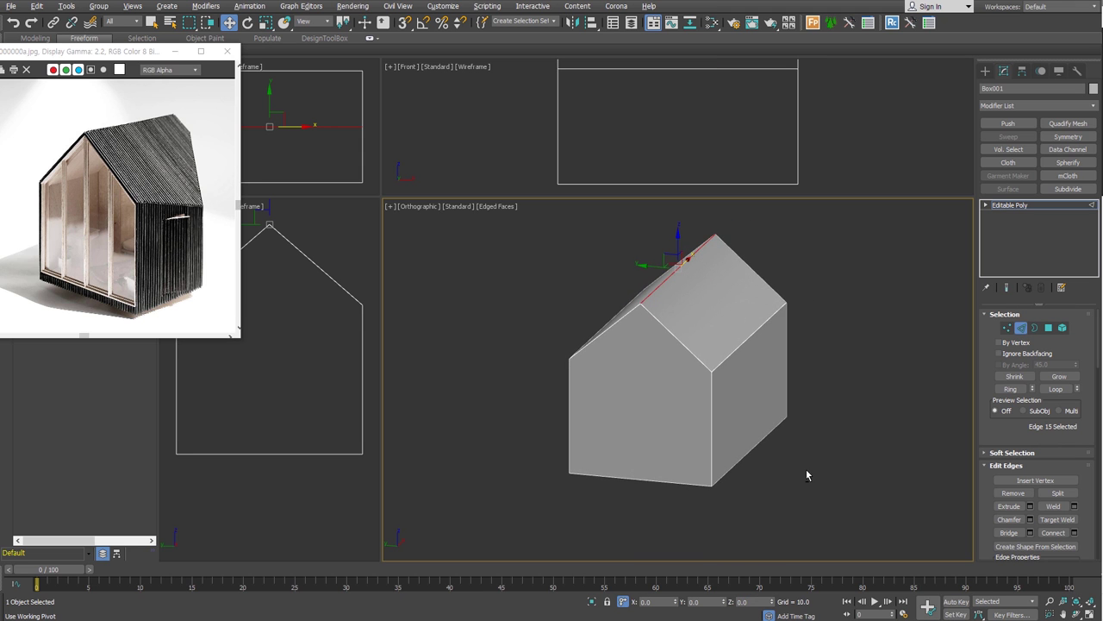
{"action": "mouse_move", "coordinate": [753, 424]}
{"action": "middle_mouse_down", "text": "alt"}
{"action": "mouse_move", "coordinate": [842, 464]}
{"action": "mouse_move", "coordinate": [669, 367]}
{"action": "middle_mouse_up", "text": "alt"}
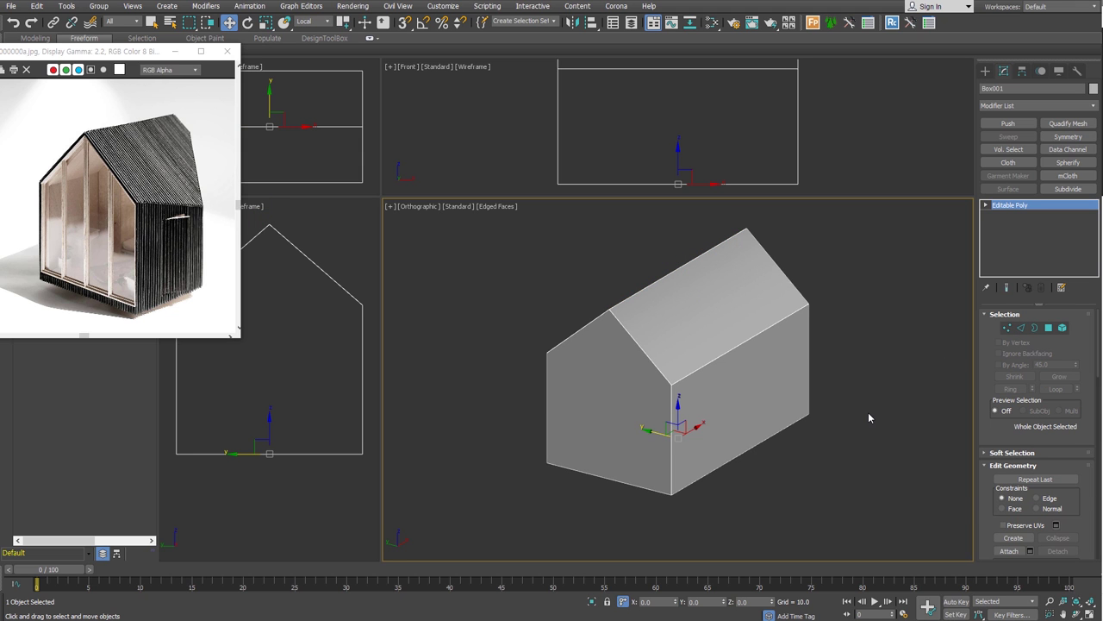
{"action": "middle_click_drag", "start_coordinate": [866, 418], "coordinate": [835, 422], "text": "alt"}
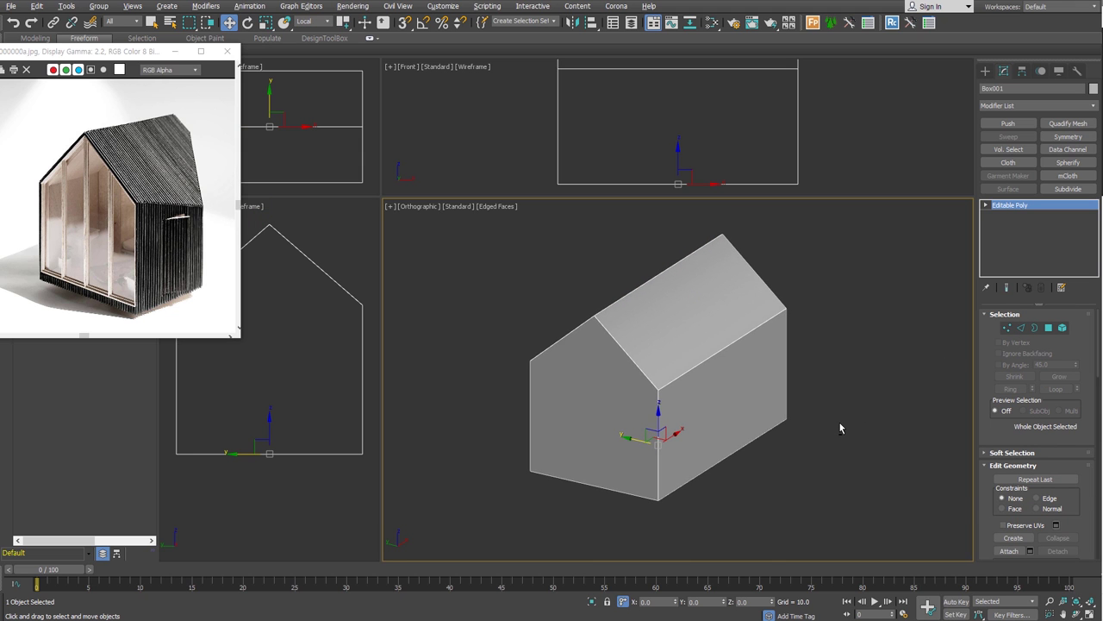
{"action": "middle_click_drag", "start_coordinate": [676, 328], "coordinate": [636, 307], "text": "alt"}
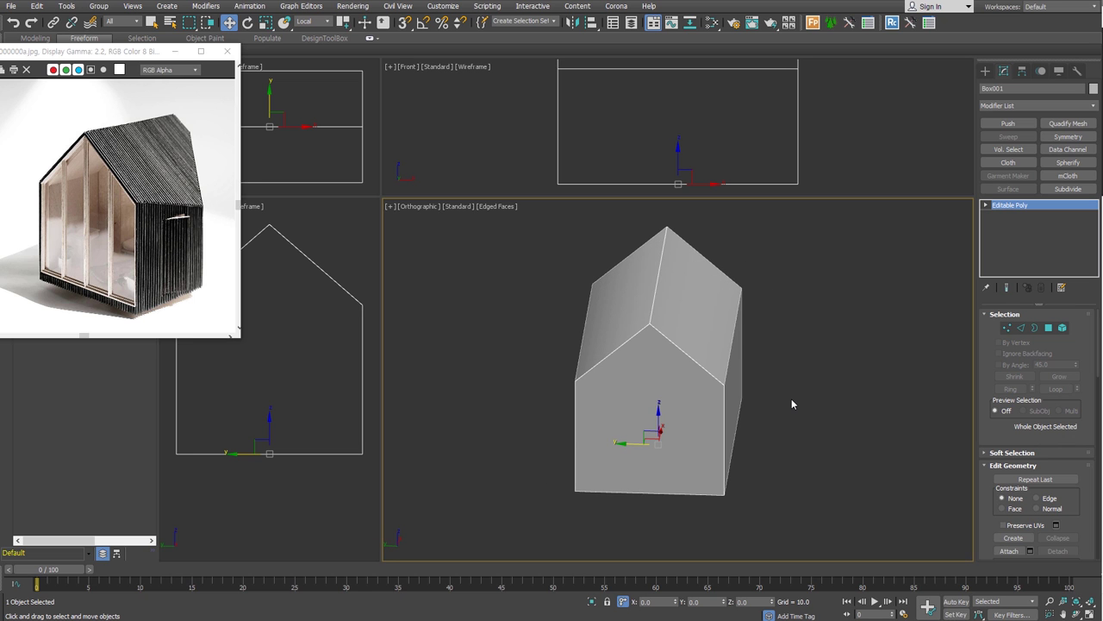
{"action": "mouse_move", "coordinate": [789, 416]}
{"action": "middle_mouse_down", "text": "alt"}
{"action": "mouse_move", "coordinate": [745, 420]}
{"action": "mouse_move", "coordinate": [764, 426]}
{"action": "middle_mouse_up", "text": "alt"}
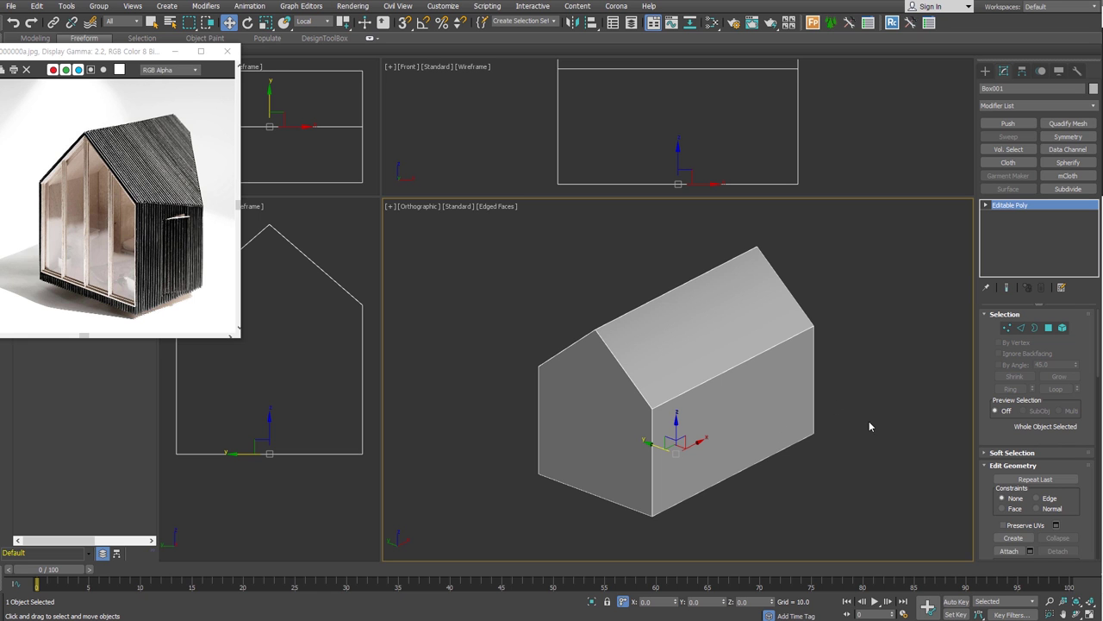
{"action": "middle_click_drag", "start_coordinate": [869, 420], "coordinate": [680, 379], "text": "alt"}
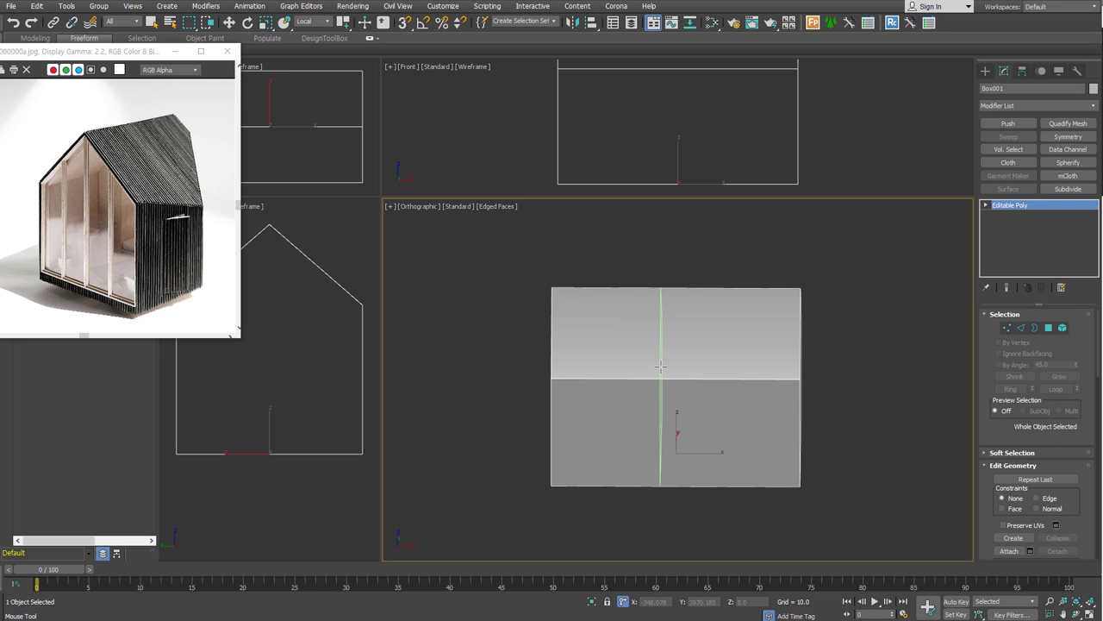
Step: Add a vertical Swift Loop through the house's middle and select the middle eave vertex
{"action": "left_click", "coordinate": [664, 367]}
{"action": "right_click", "coordinate": [687, 514]}
{"action": "left_click", "coordinate": [1007, 327]}
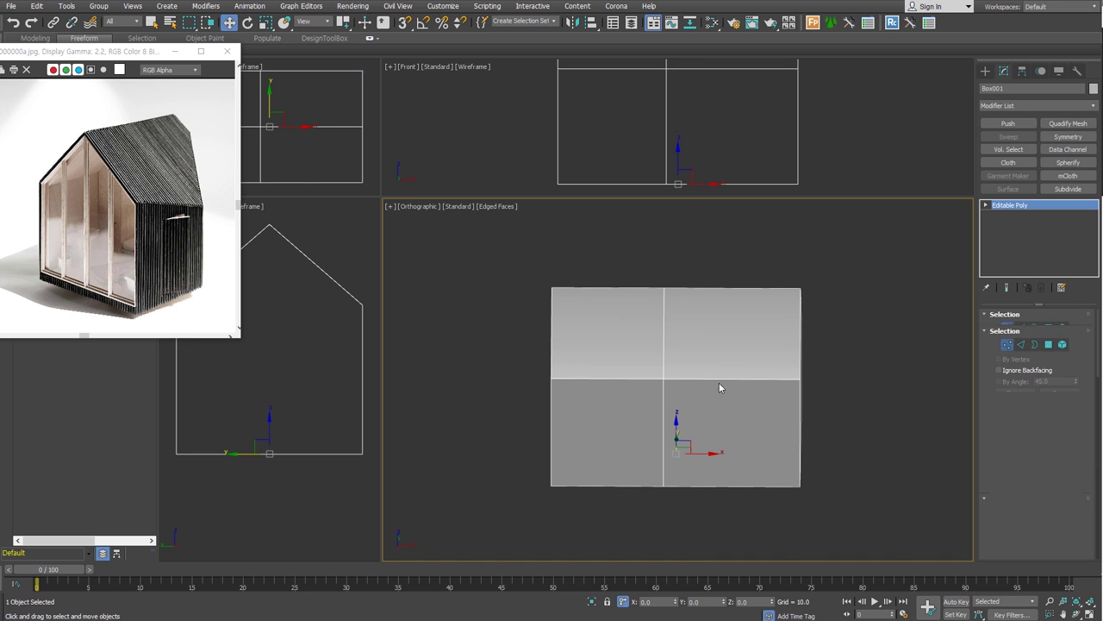
{"action": "left_click", "coordinate": [664, 379]}
Step: Test-move the eave vertex, undo it, and bring up the Hierarchy pivot settings
{"action": "middle_click_drag", "start_coordinate": [663, 379], "coordinate": [695, 414], "text": "alt"}
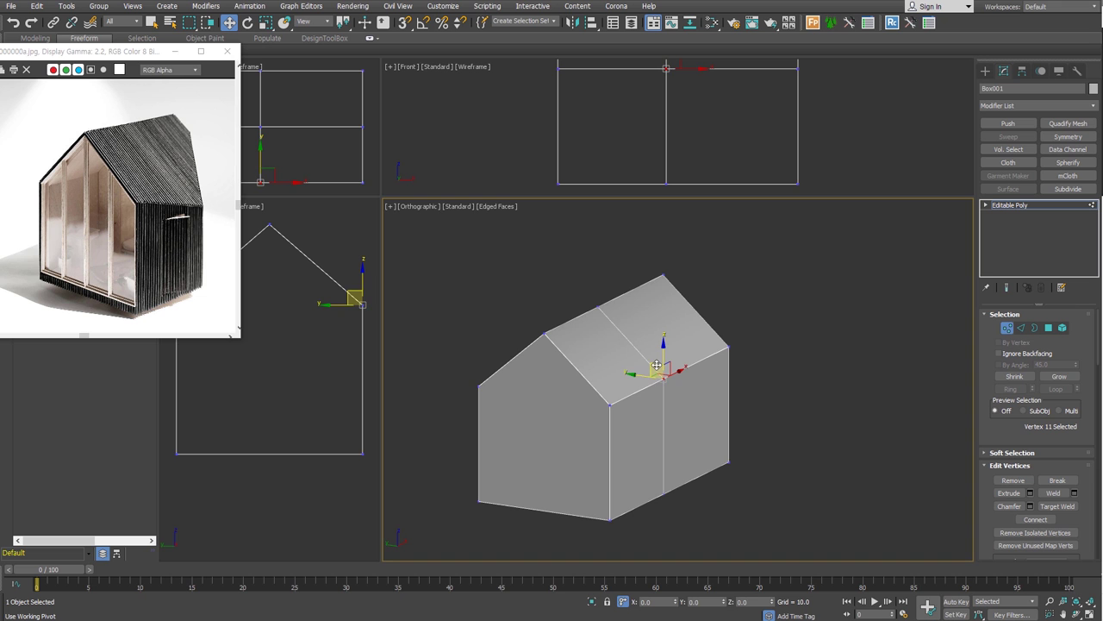
{"action": "left_click_drag", "start_coordinate": [657, 365], "coordinate": [687, 396]}
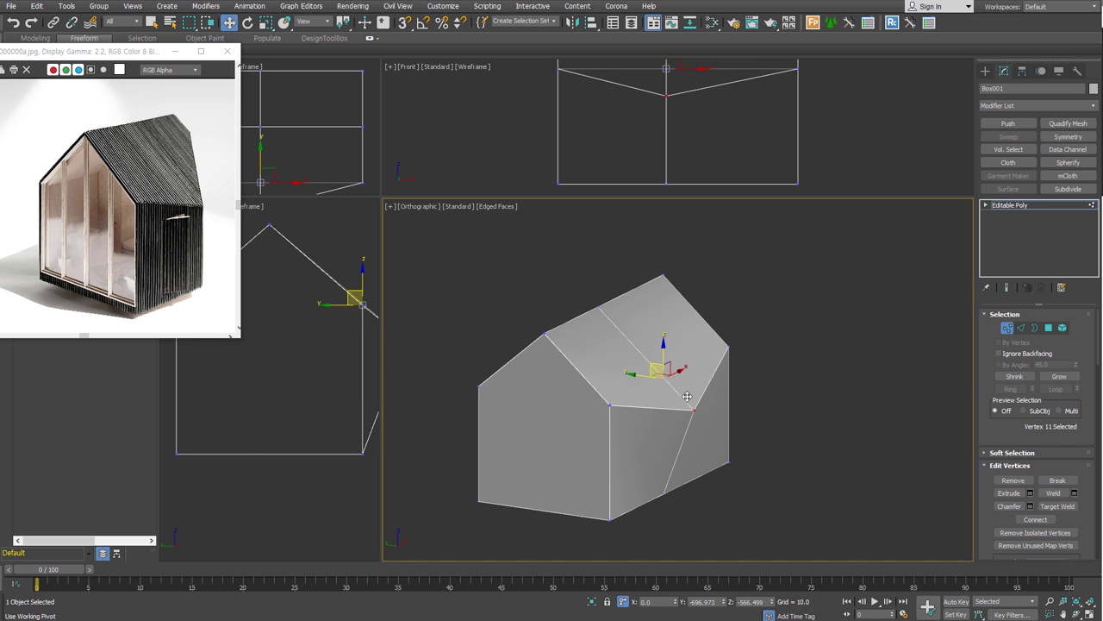
{"action": "key", "text": "ctrl+z"}
{"action": "key", "text": "ctrl+z"}
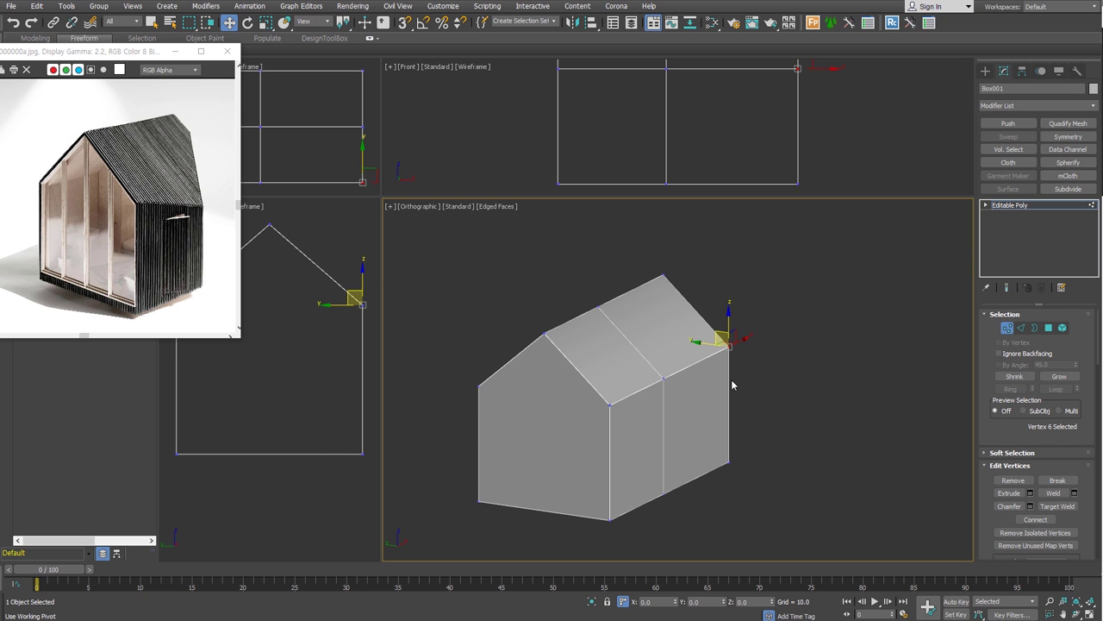
{"action": "left_click", "coordinate": [1023, 72]}
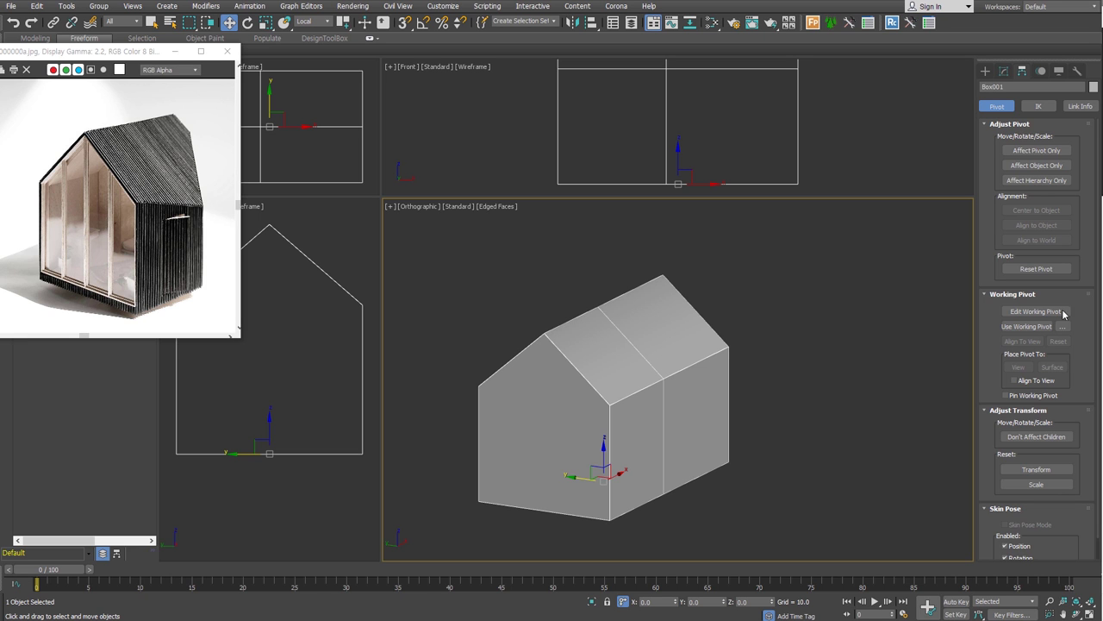
Step: Place a surface-snapped working pivot on the house's side wall, then exit Edit Working Pivot
{"action": "left_click", "coordinate": [1060, 315]}
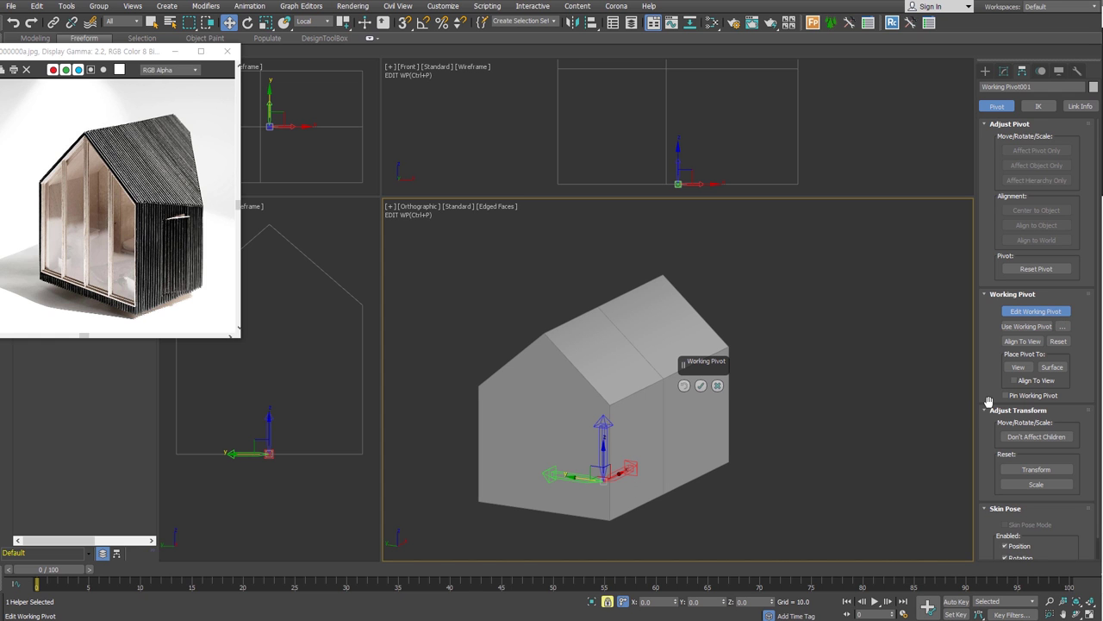
{"action": "left_click", "coordinate": [1062, 369]}
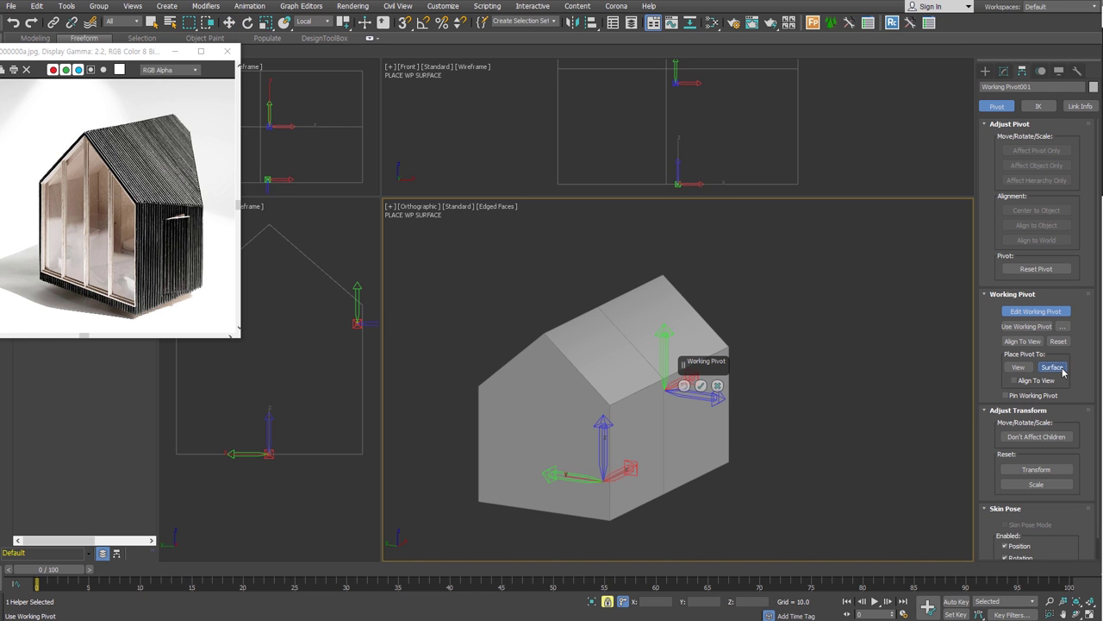
{"action": "left_click", "coordinate": [642, 337]}
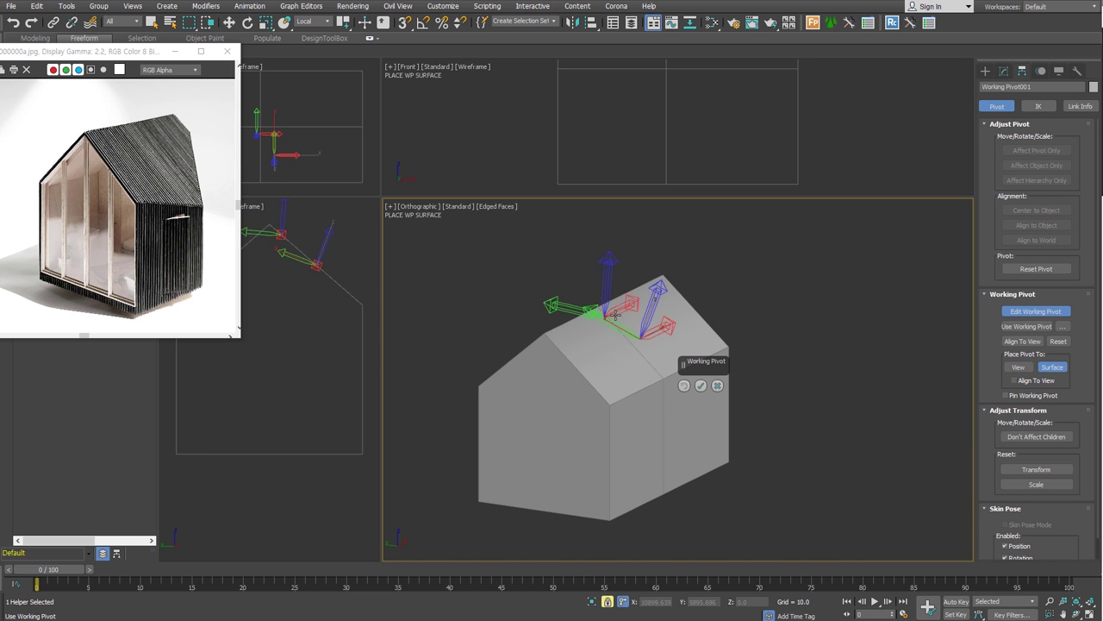
{"action": "left_click", "coordinate": [645, 343]}
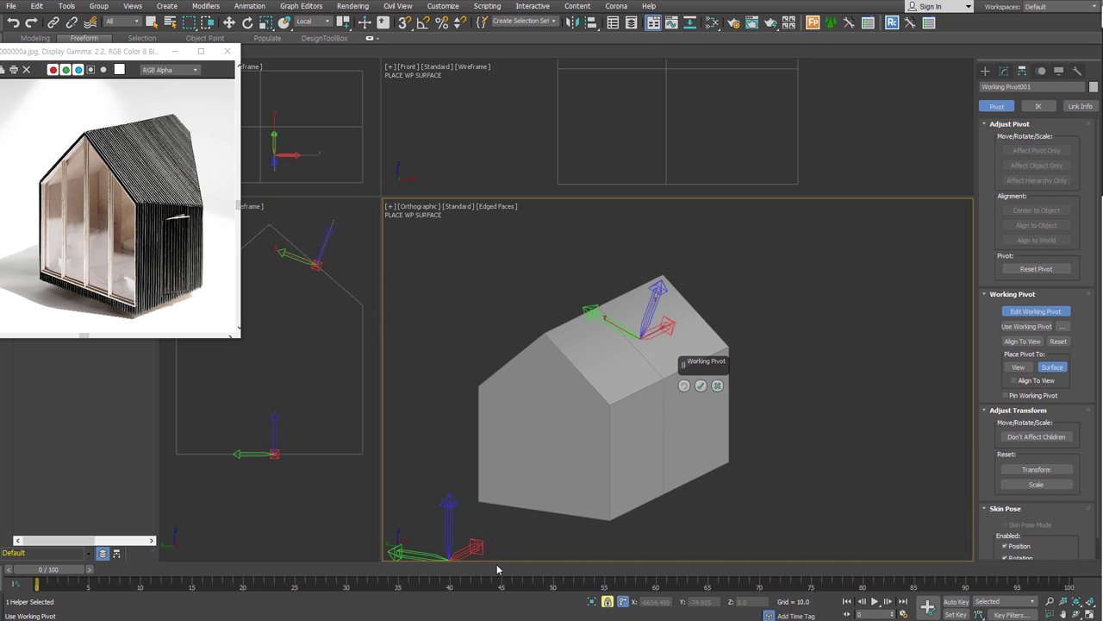
{"action": "left_click", "coordinate": [663, 437]}
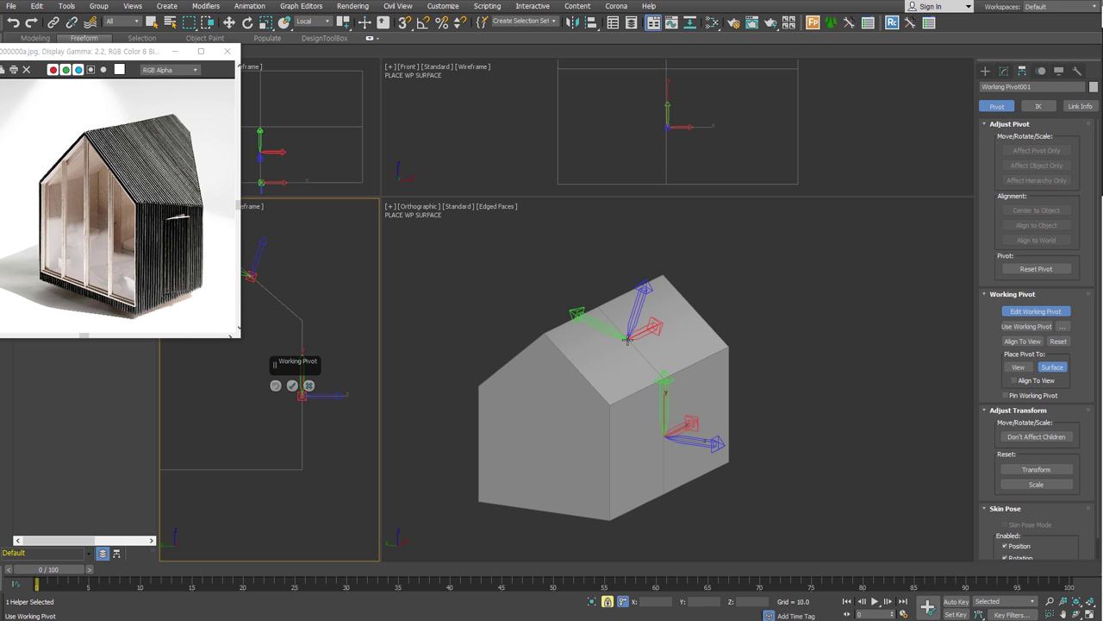
{"action": "left_click", "coordinate": [1036, 311]}
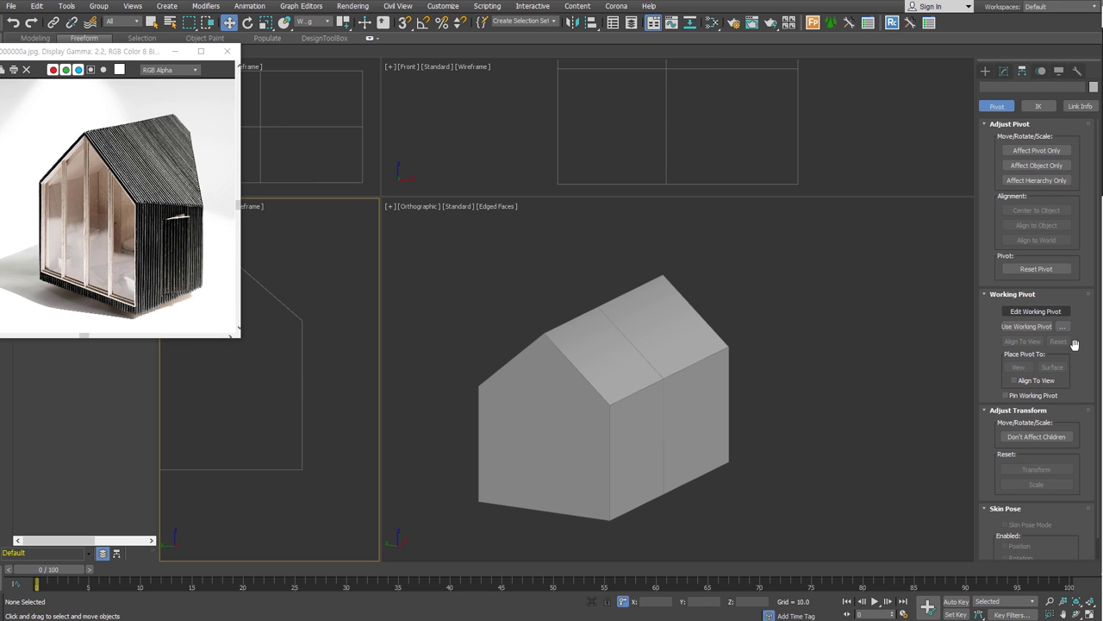
Step: Select all of the house's polygons, clear their smoothing groups, and deselect
{"action": "left_click", "coordinate": [1003, 71]}
{"action": "left_click", "coordinate": [672, 361]}
{"action": "left_click", "coordinate": [1048, 328]}
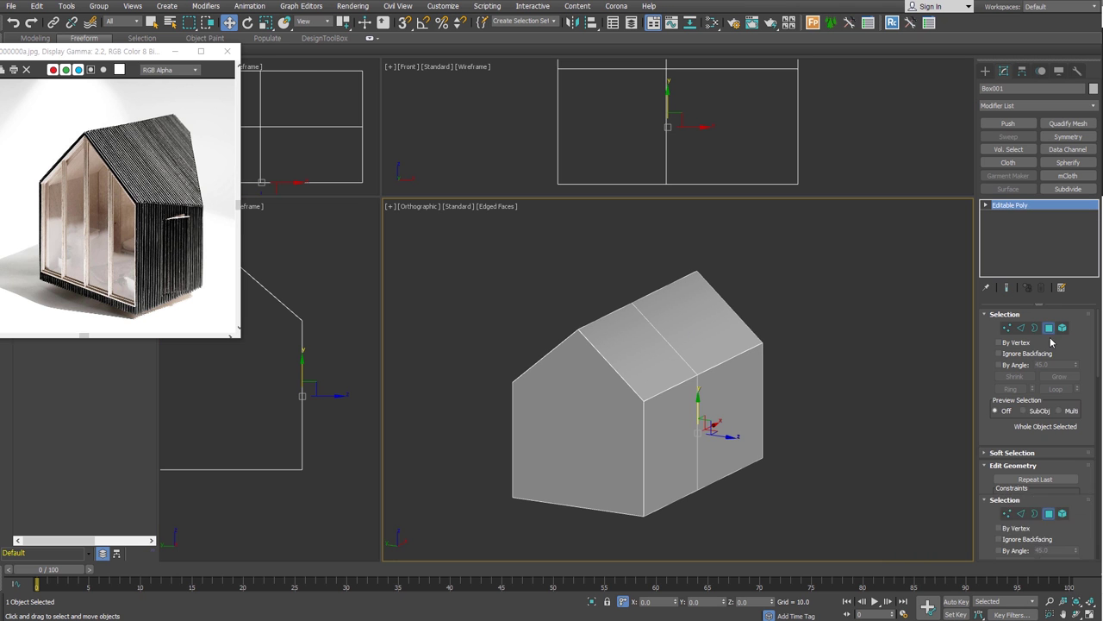
{"action": "key", "text": "ctrl+a"}
{"action": "scroll", "coordinate": [1089, 403], "scroll_direction": "down", "scroll_amount": 3}
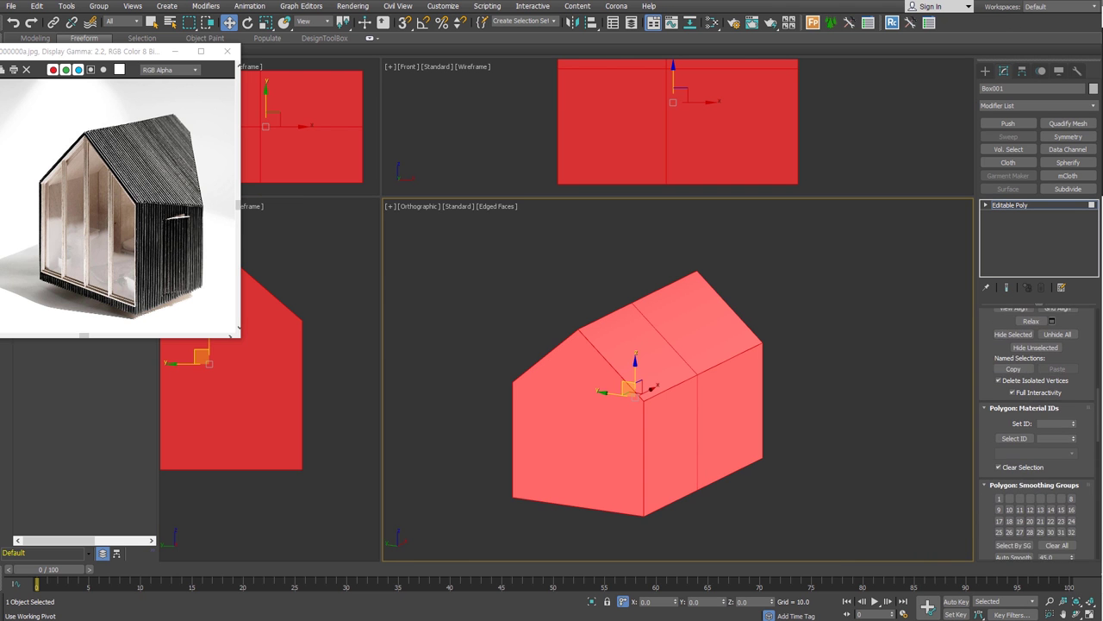
{"action": "scroll", "coordinate": [1089, 403], "scroll_direction": "down", "scroll_amount": 3}
{"action": "left_click", "coordinate": [1057, 452]}
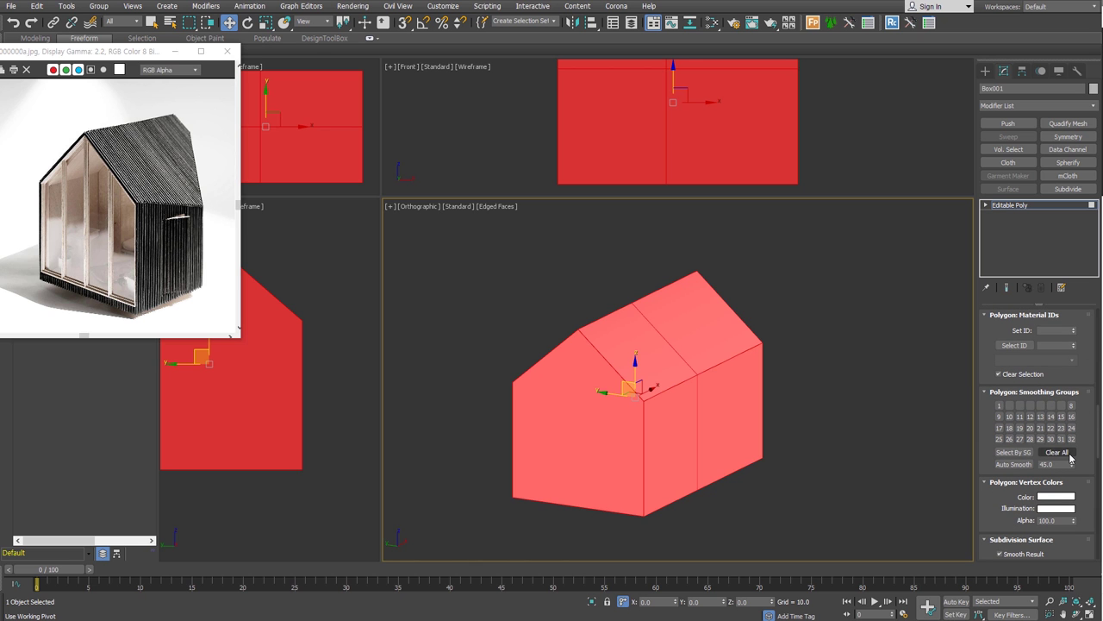
{"action": "key", "text": "ctrl+d"}
Step: Orbit toward the house's side and bring up the Hierarchy pivot settings
{"action": "middle_click_drag", "start_coordinate": [729, 345], "coordinate": [680, 346], "text": "alt"}
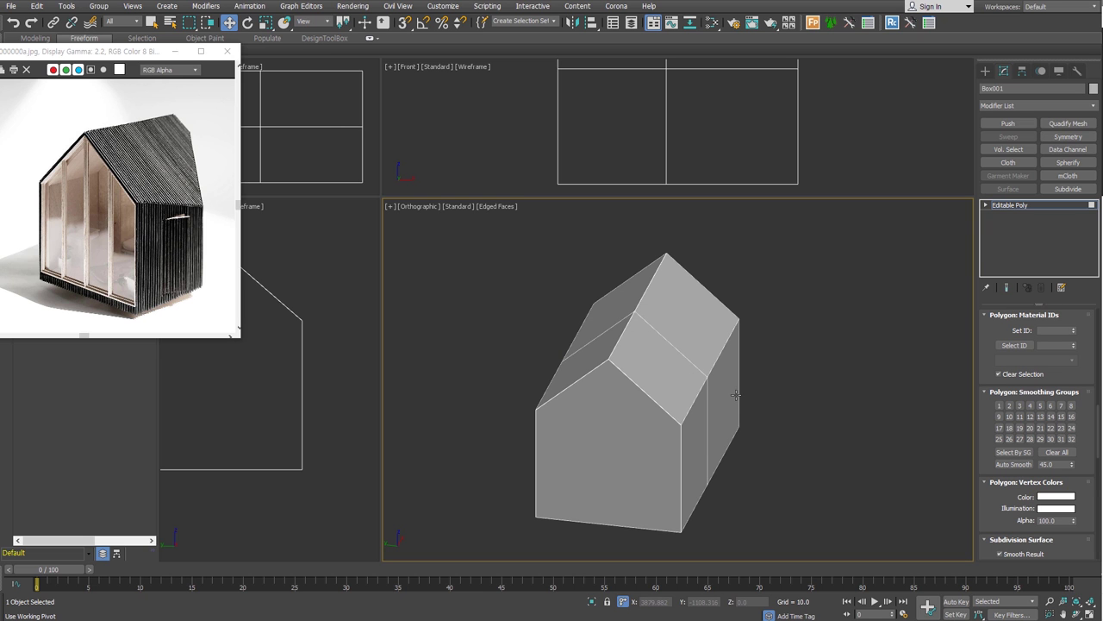
{"action": "middle_click_drag", "start_coordinate": [776, 409], "coordinate": [754, 406], "text": "alt"}
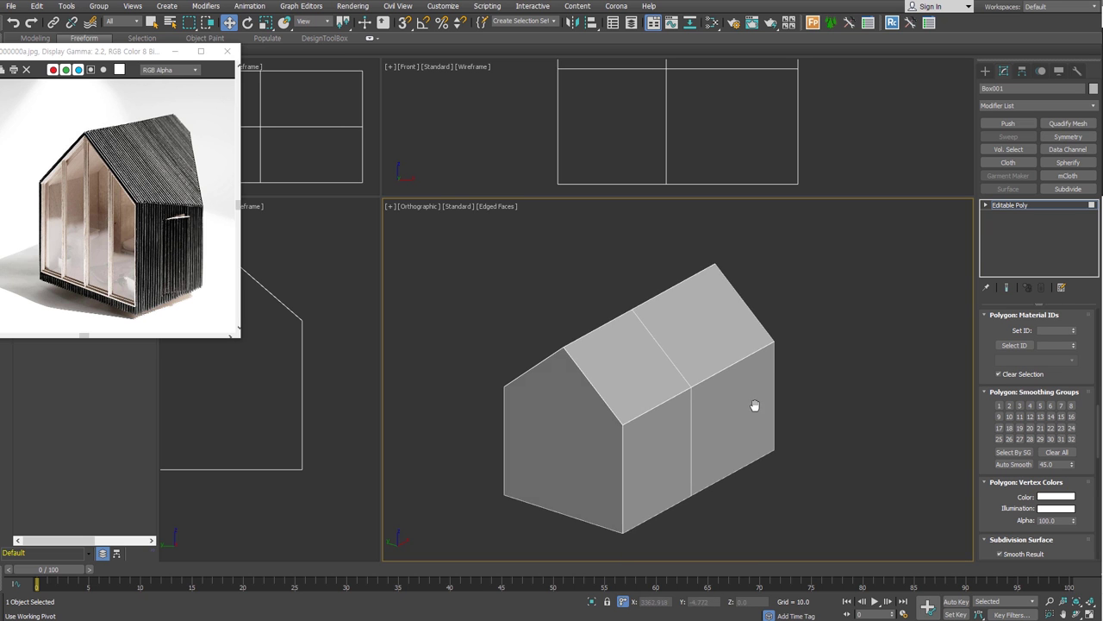
{"action": "left_click", "coordinate": [1022, 70]}
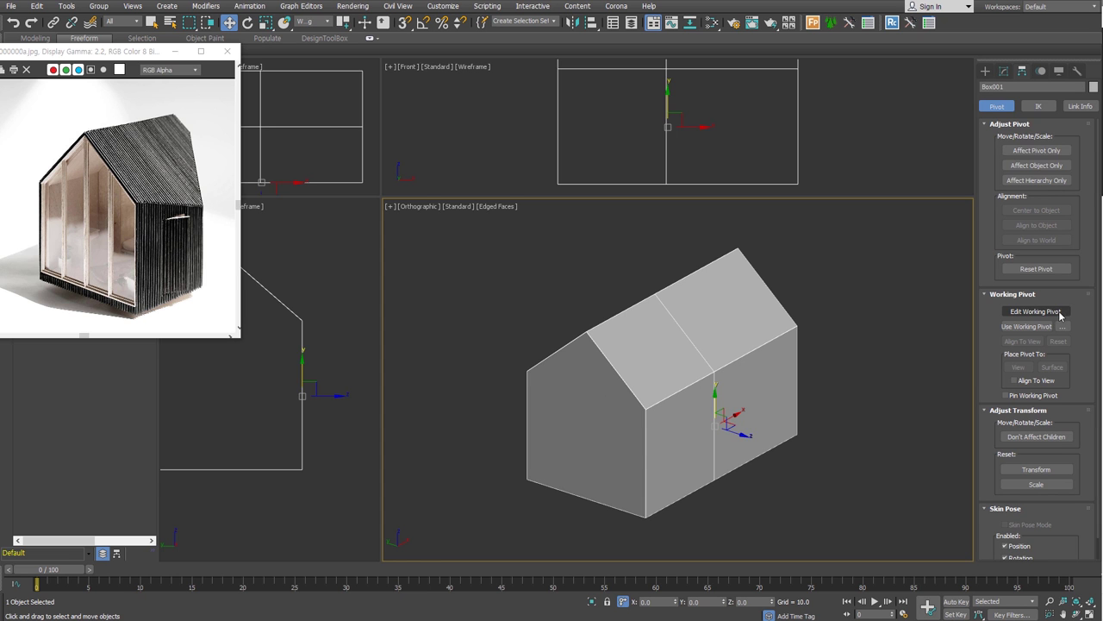
Step: Place a surface-snapped working pivot on the roof slope and confirm it
{"action": "left_click", "coordinate": [1060, 316]}
{"action": "left_click", "coordinate": [1052, 366]}
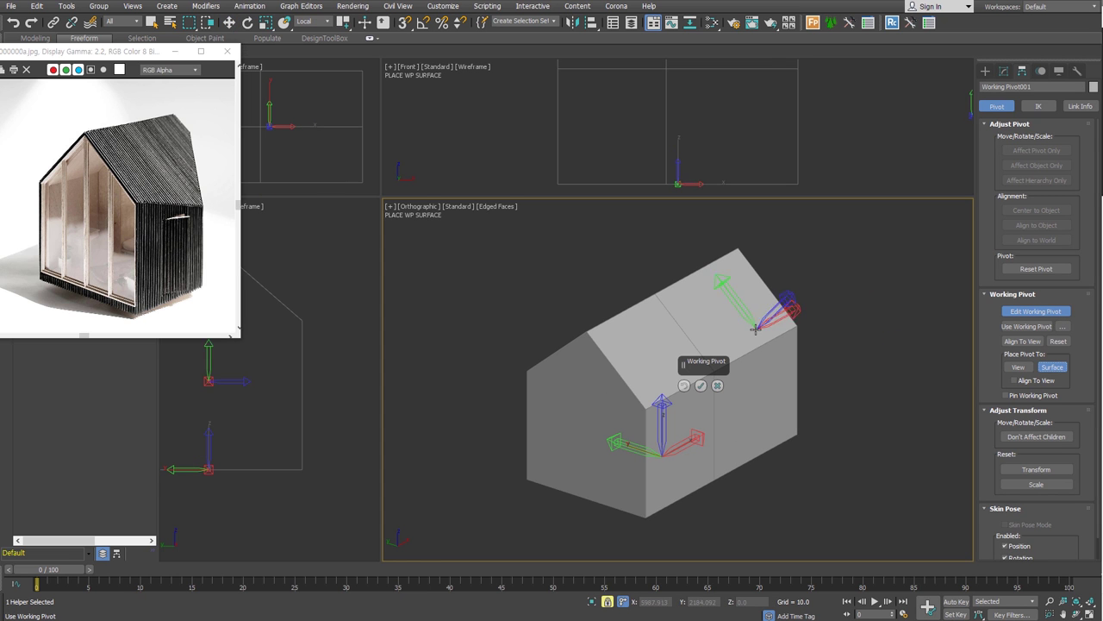
{"action": "left_click", "coordinate": [682, 329]}
{"action": "left_click", "coordinate": [302, 455]}
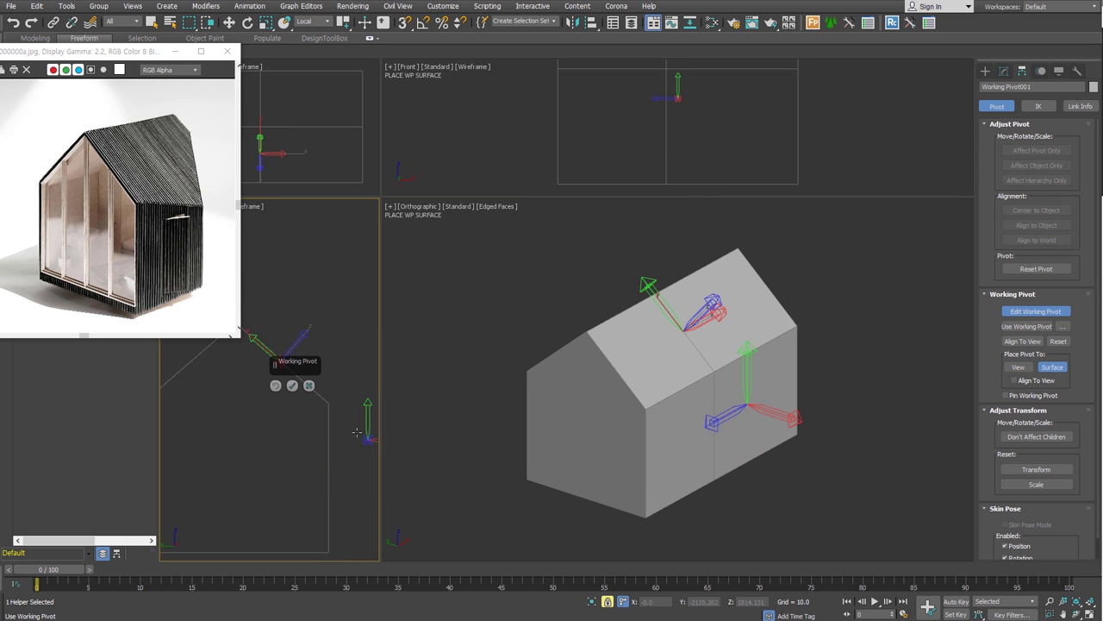
{"action": "left_click", "coordinate": [294, 386]}
Step: Move the ridge vertex down-right and pull the eave vertex up along the roof
{"action": "left_click", "coordinate": [759, 382]}
{"action": "left_click", "coordinate": [1006, 328]}
{"action": "left_click", "coordinate": [713, 371]}
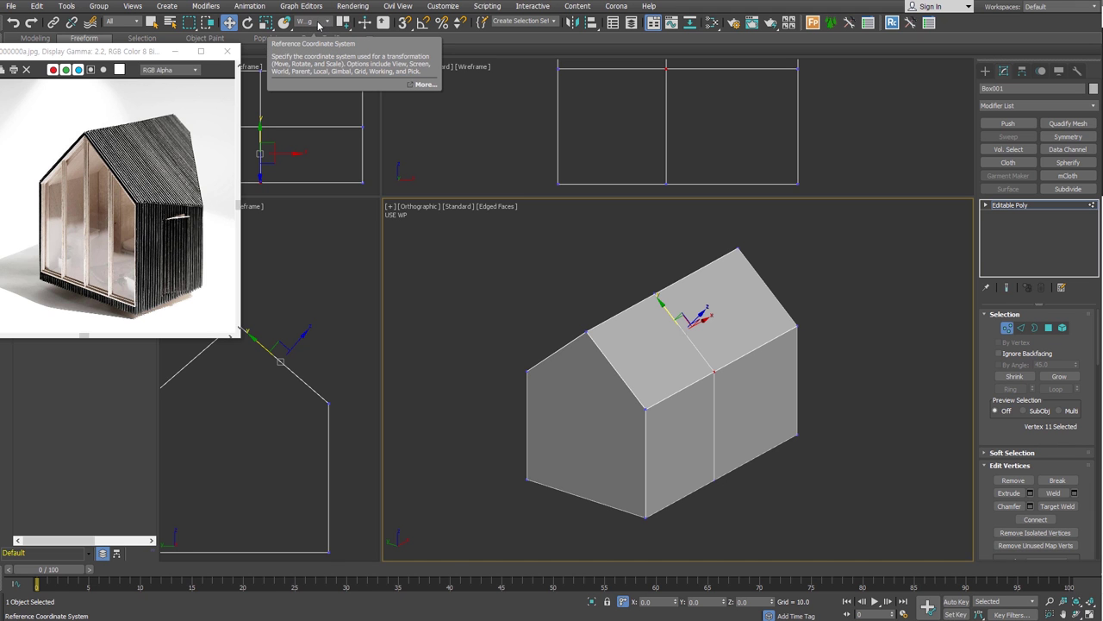
{"action": "left_click_drag", "start_coordinate": [677, 317], "coordinate": [688, 340]}
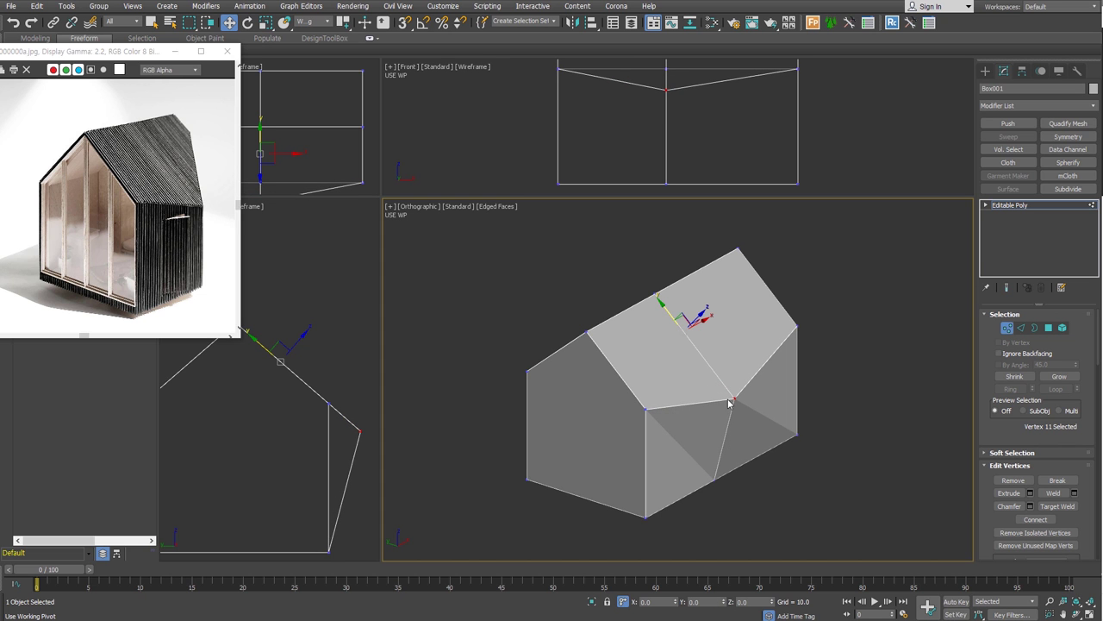
{"action": "left_click_drag", "start_coordinate": [795, 326], "coordinate": [754, 266]}
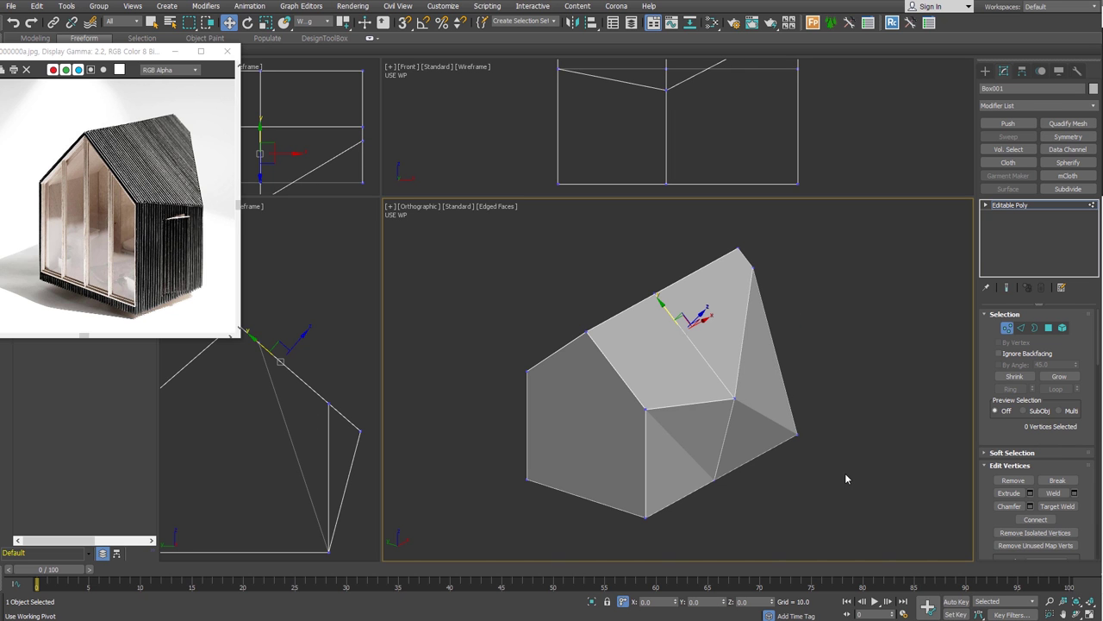
{"action": "left_click", "coordinate": [1026, 326]}
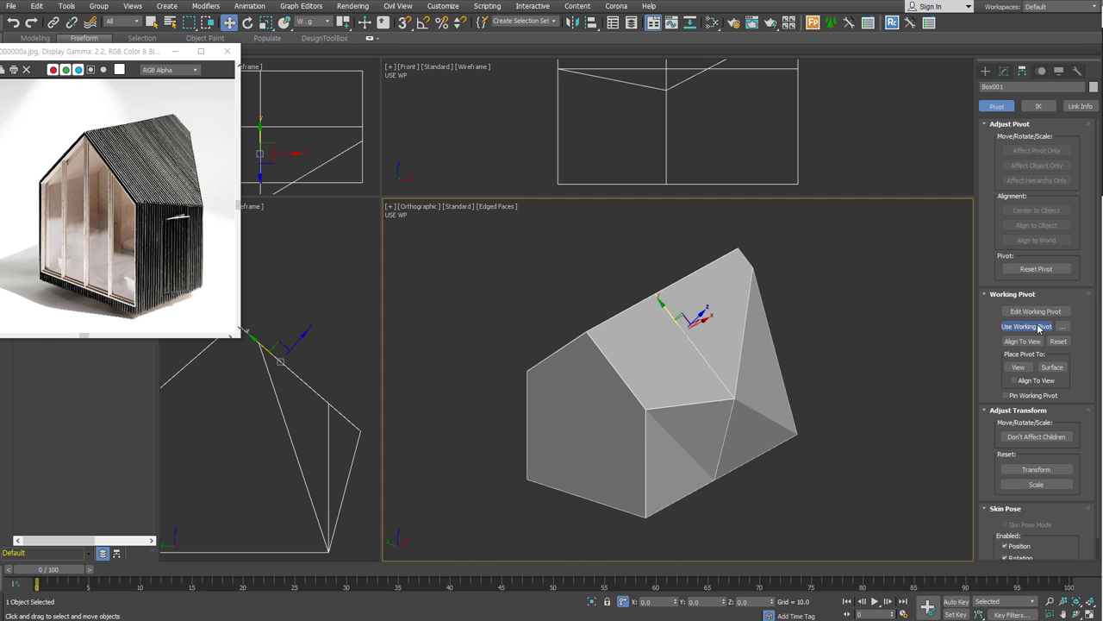
Step: Set the reference coordinate system to View and switch to the Top view
{"action": "left_click", "coordinate": [330, 21]}
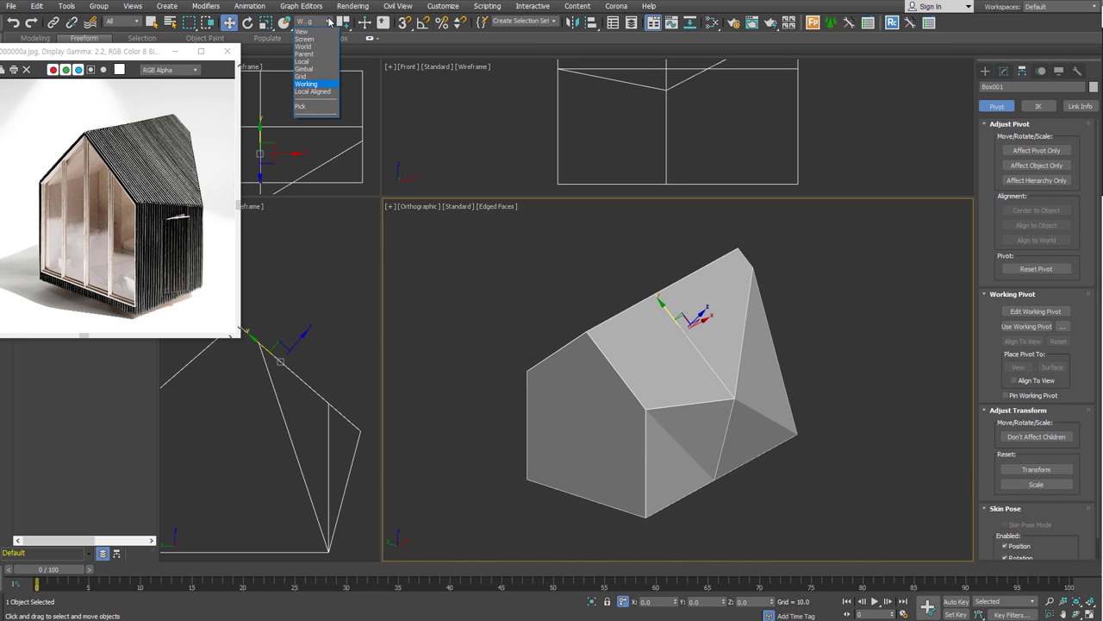
{"action": "left_click", "coordinate": [306, 31]}
{"action": "key", "text": "t"}
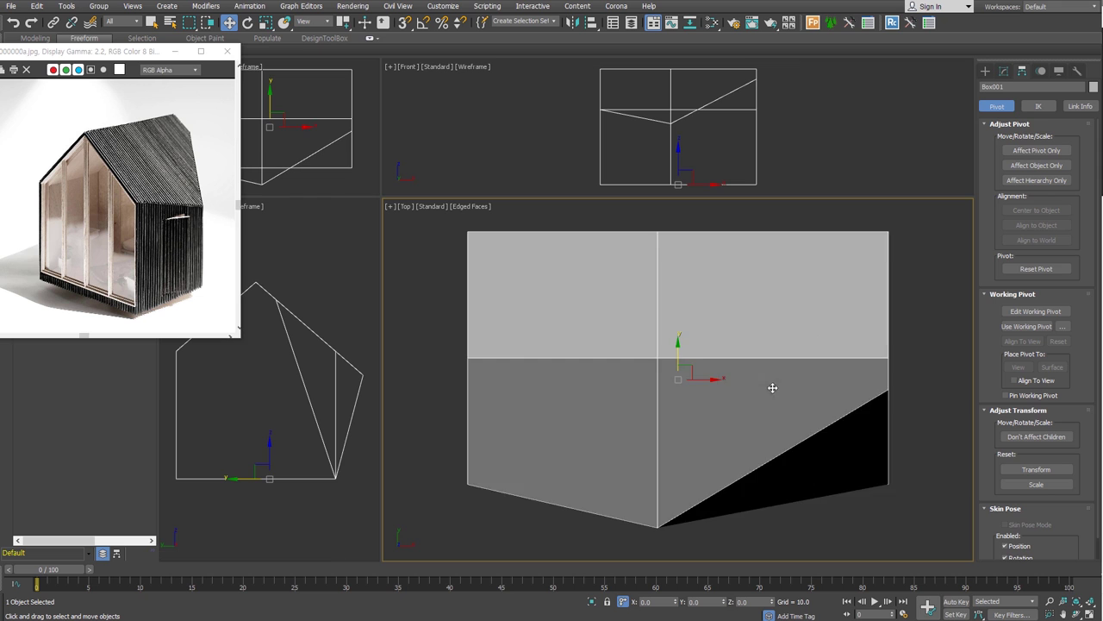
{"action": "scroll", "coordinate": [773, 388], "scroll_direction": "down", "scroll_amount": 2}
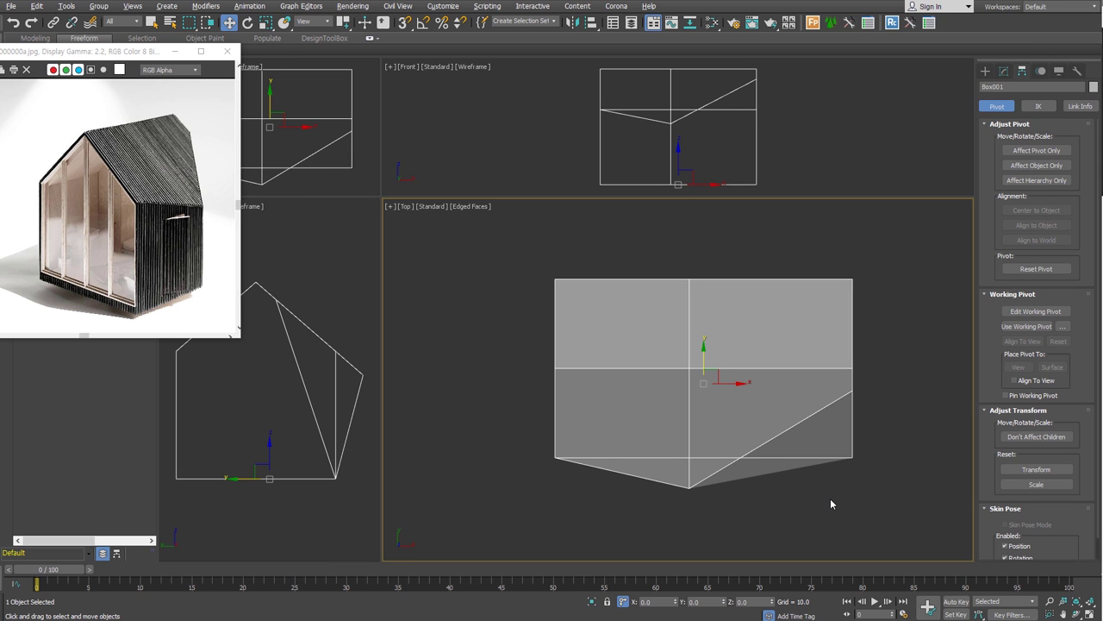
Step: Snap the lower-right corner vertex onto the wall midpoint
{"action": "left_click", "coordinate": [1003, 70]}
{"action": "key", "text": "1"}
{"action": "left_click", "coordinate": [852, 457]}
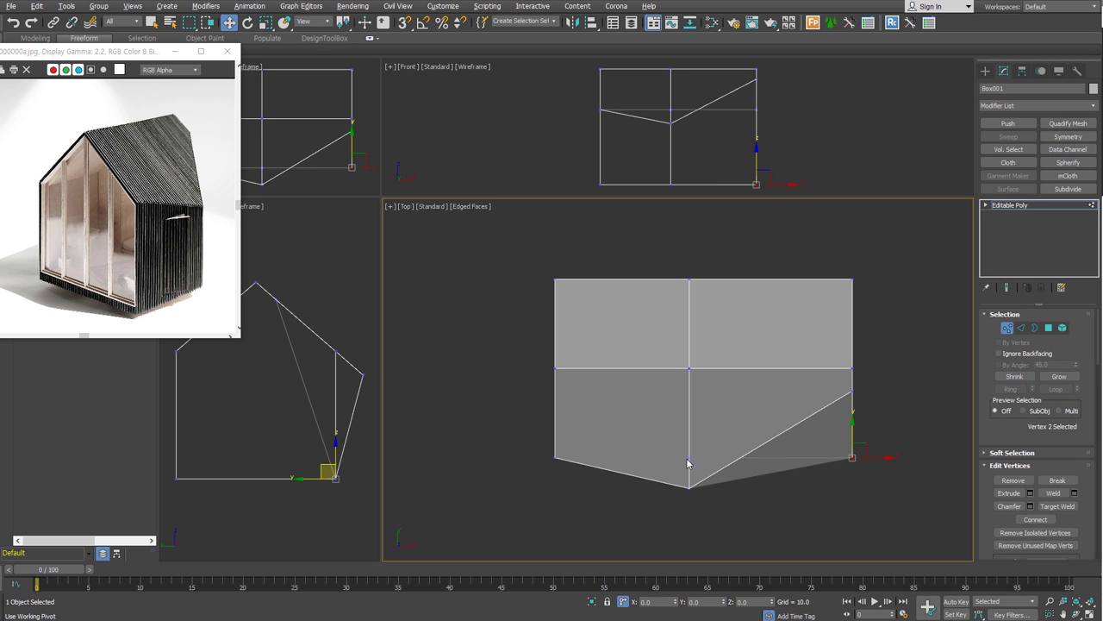
{"action": "key", "text": "s"}
{"action": "mouse_move", "coordinate": [856, 443]}
{"action": "left_mouse_down"}
{"action": "mouse_move", "coordinate": [691, 434]}
{"action": "mouse_move", "coordinate": [690, 484]}
{"action": "left_mouse_up"}
{"action": "mouse_move", "coordinate": [858, 533]}
{"action": "middle_mouse_down", "text": "alt"}
{"action": "mouse_move", "coordinate": [750, 510]}
{"action": "mouse_move", "coordinate": [793, 428]}
{"action": "mouse_move", "coordinate": [839, 460]}
{"action": "mouse_move", "coordinate": [692, 490]}
{"action": "mouse_move", "coordinate": [661, 477]}
{"action": "mouse_move", "coordinate": [800, 468]}
{"action": "middle_mouse_up", "text": "alt"}
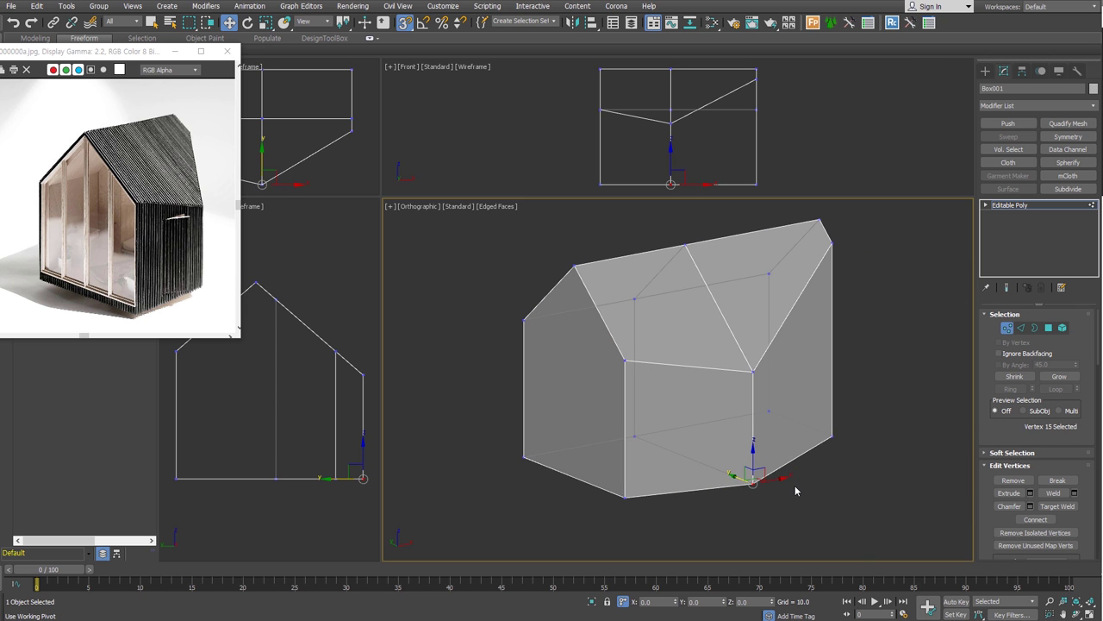
{"action": "middle_click_drag", "start_coordinate": [828, 505], "coordinate": [887, 477], "text": "alt"}
Step: Delete the front gable polygon to leave the house open-fronted
{"action": "key", "text": "6"}
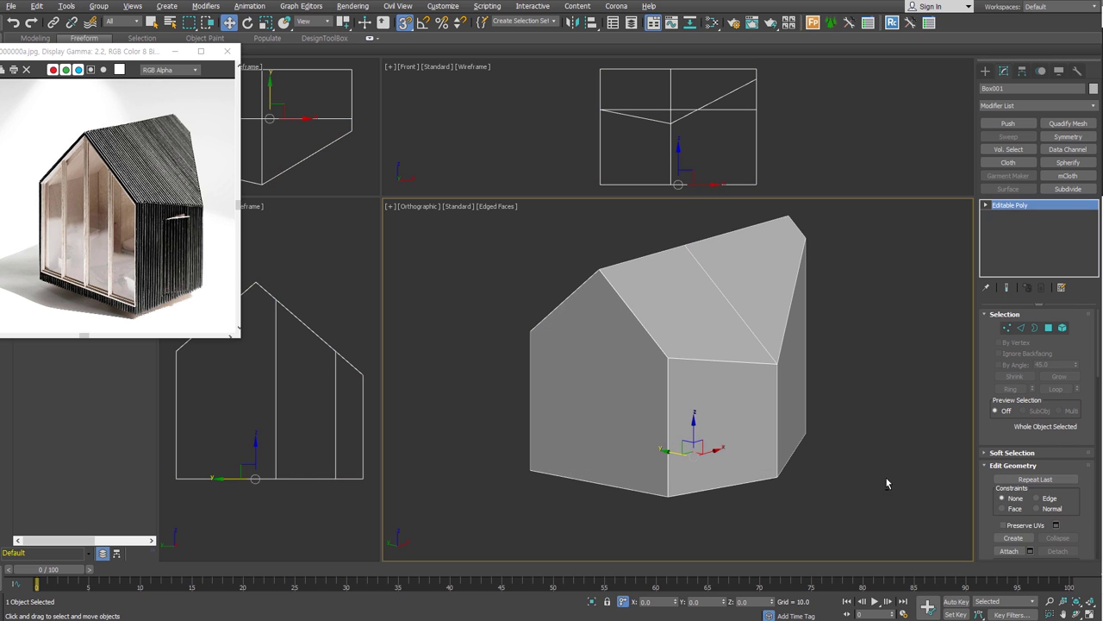
{"action": "key", "text": "4"}
{"action": "left_click", "coordinate": [618, 389]}
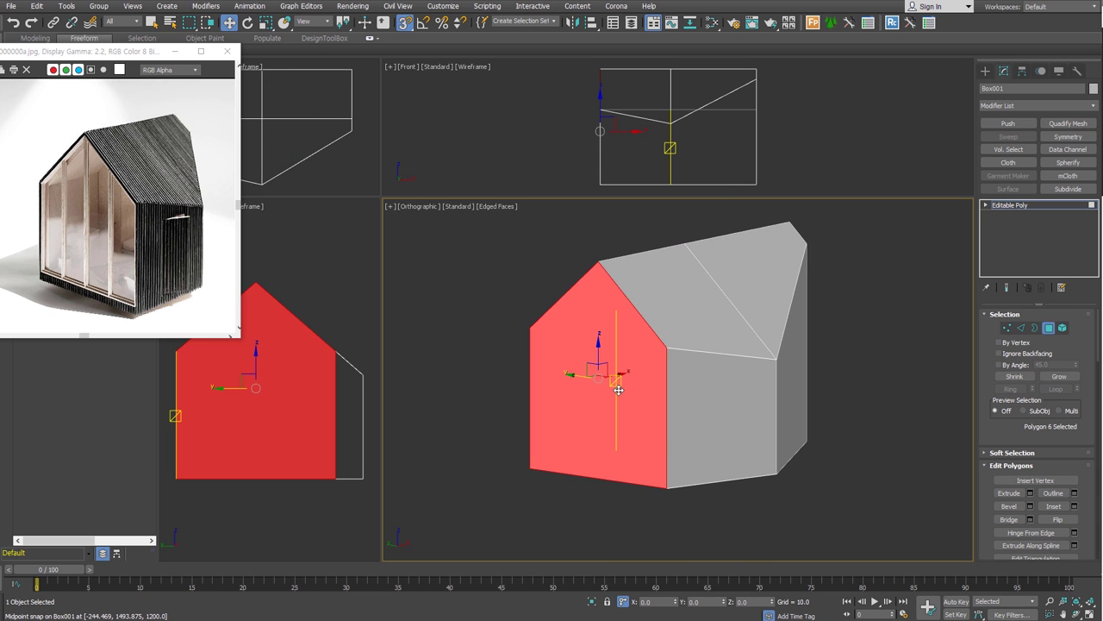
{"action": "key", "text": "Delete"}
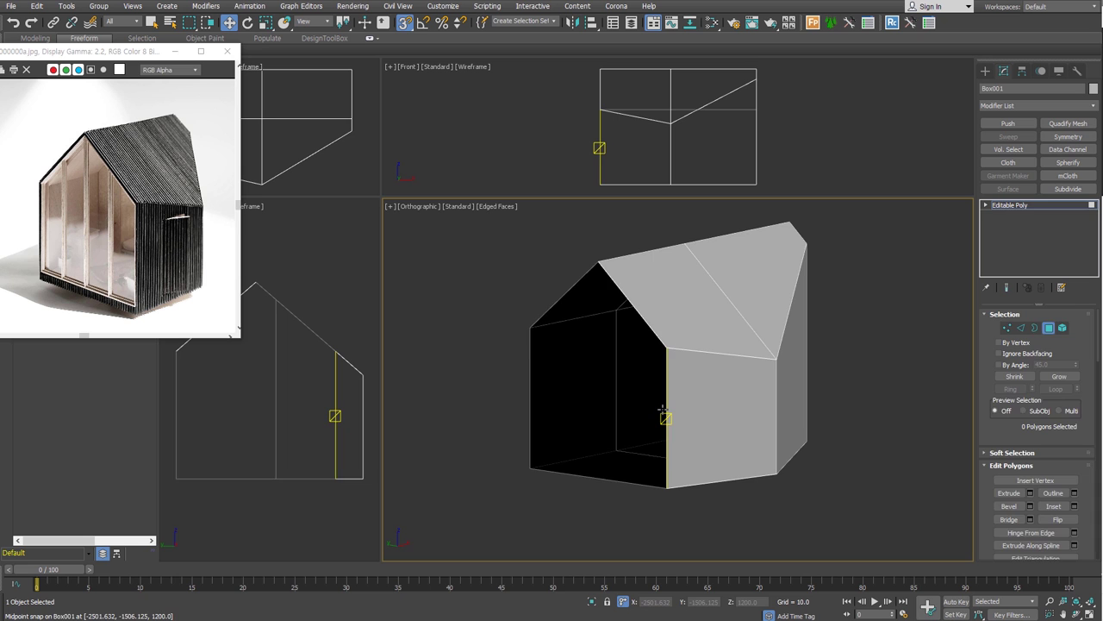
Step: Add a Shell modifier with an outer amount of 10, then try a larger thickness
{"action": "double_click", "coordinate": [1059, 342]}
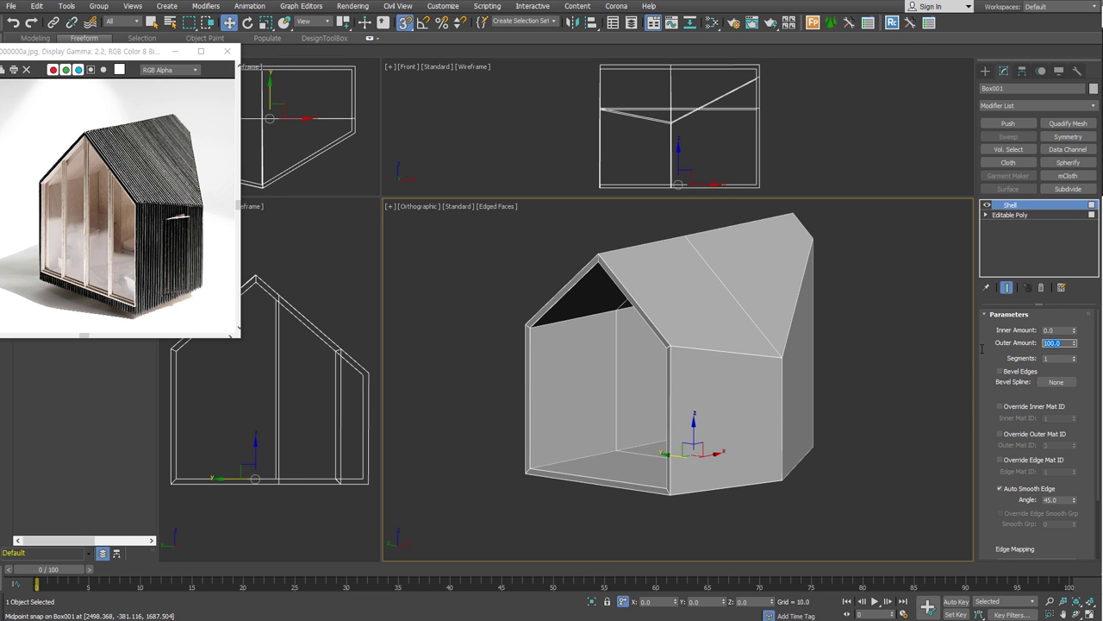
{"action": "type", "text": "10"}
{"action": "key", "text": "Return"}
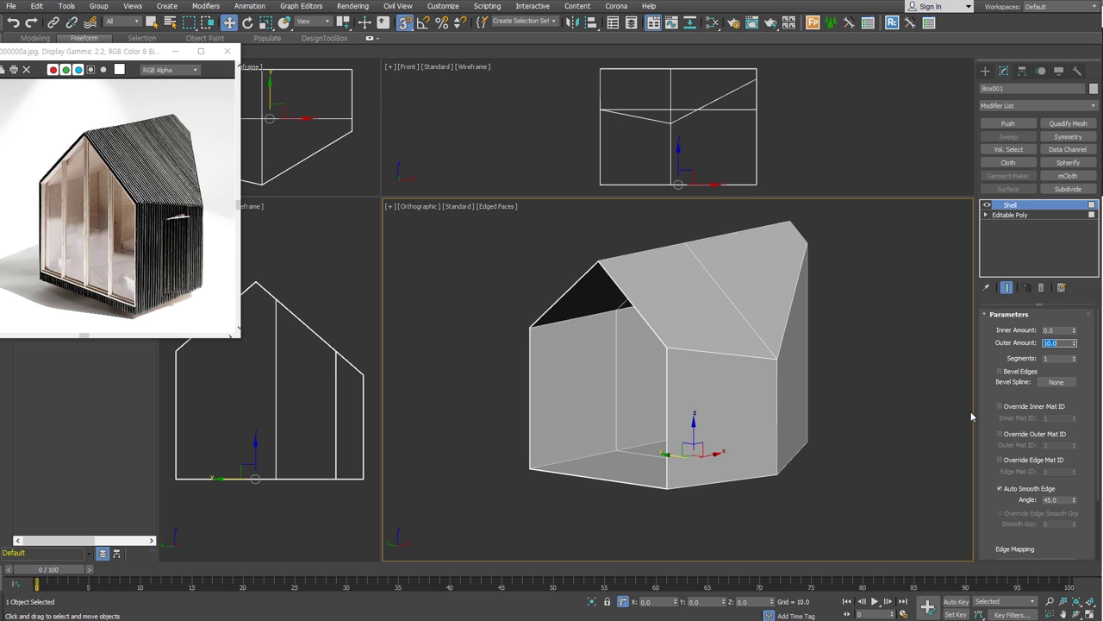
{"action": "middle_click_drag", "start_coordinate": [970, 411], "coordinate": [842, 448], "text": "alt"}
{"action": "scroll", "coordinate": [1032, 353], "scroll_direction": "down", "scroll_amount": 3}
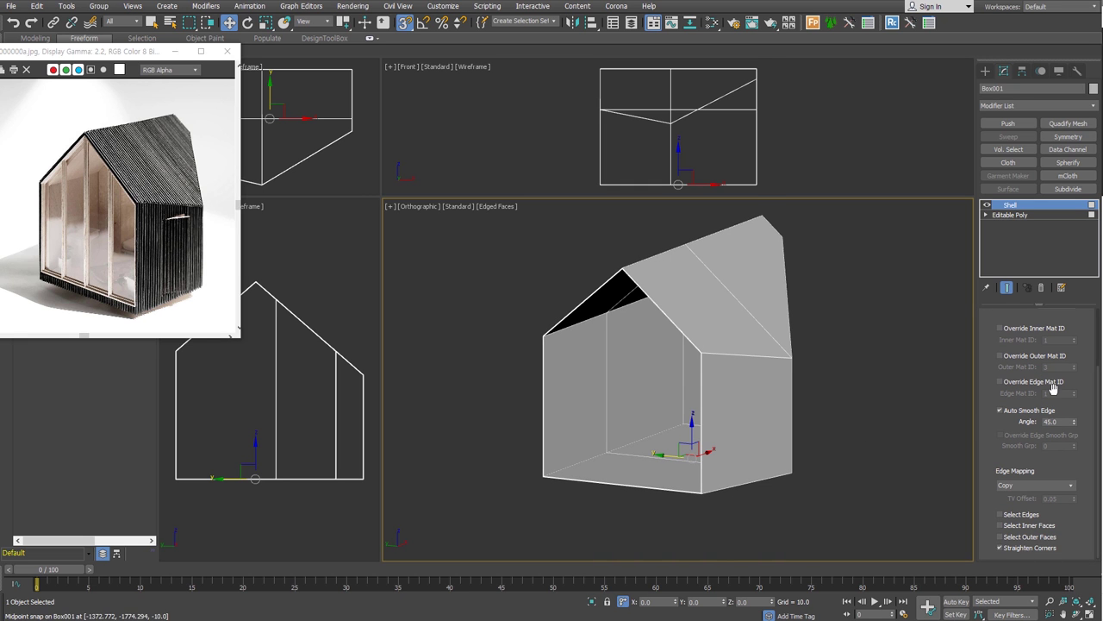
{"action": "scroll", "coordinate": [1077, 336], "scroll_direction": "up", "scroll_amount": 3}
{"action": "mouse_move", "coordinate": [1074, 334]}
{"action": "left_mouse_down"}
{"action": "mouse_move", "coordinate": [14, 328]}
{"action": "mouse_move", "coordinate": [1004, 327]}
{"action": "left_mouse_up"}
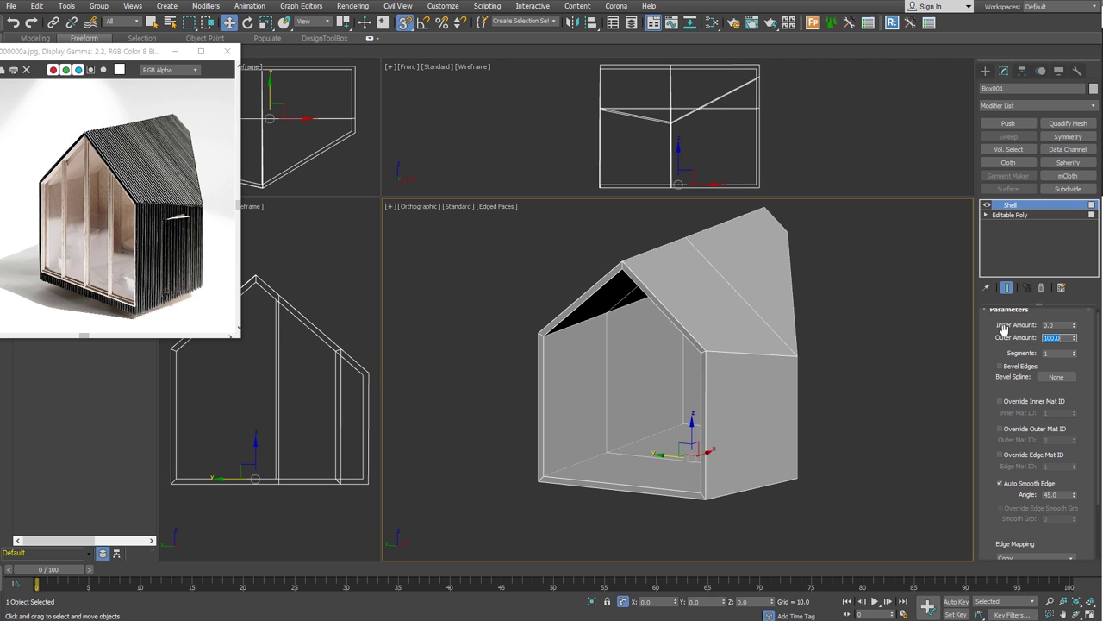
{"action": "scroll", "coordinate": [1000, 526], "scroll_direction": "down", "scroll_amount": 3}
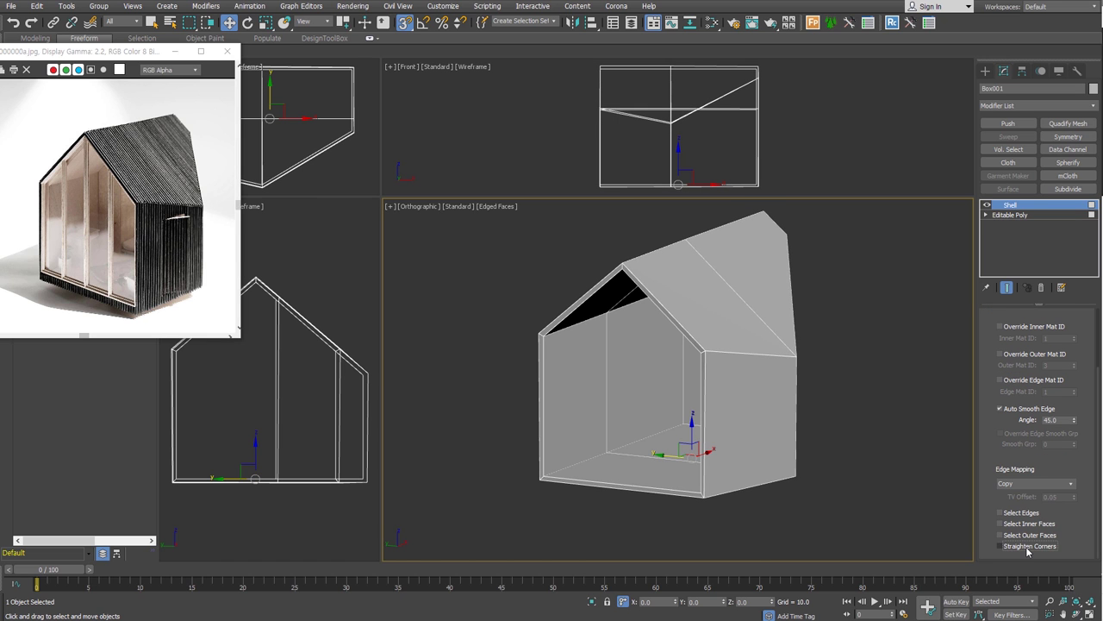
{"action": "scroll", "coordinate": [534, 405], "scroll_direction": "up", "scroll_amount": 4}
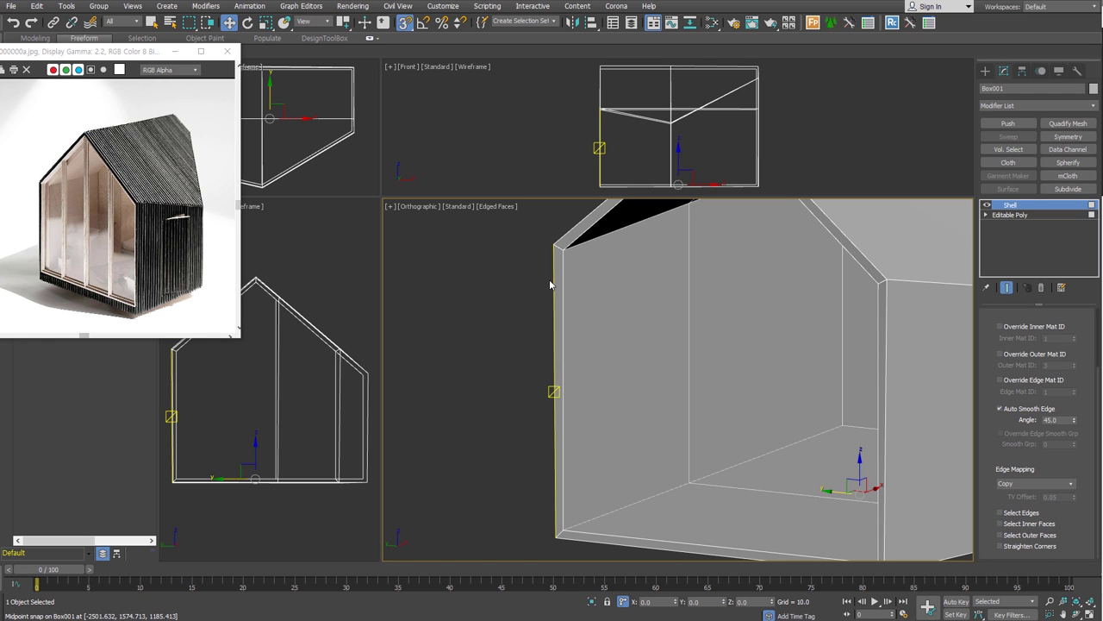
Step: Turn on Straighten Corners and set the Shell outer amount back to 10
{"action": "left_click", "coordinate": [1043, 548]}
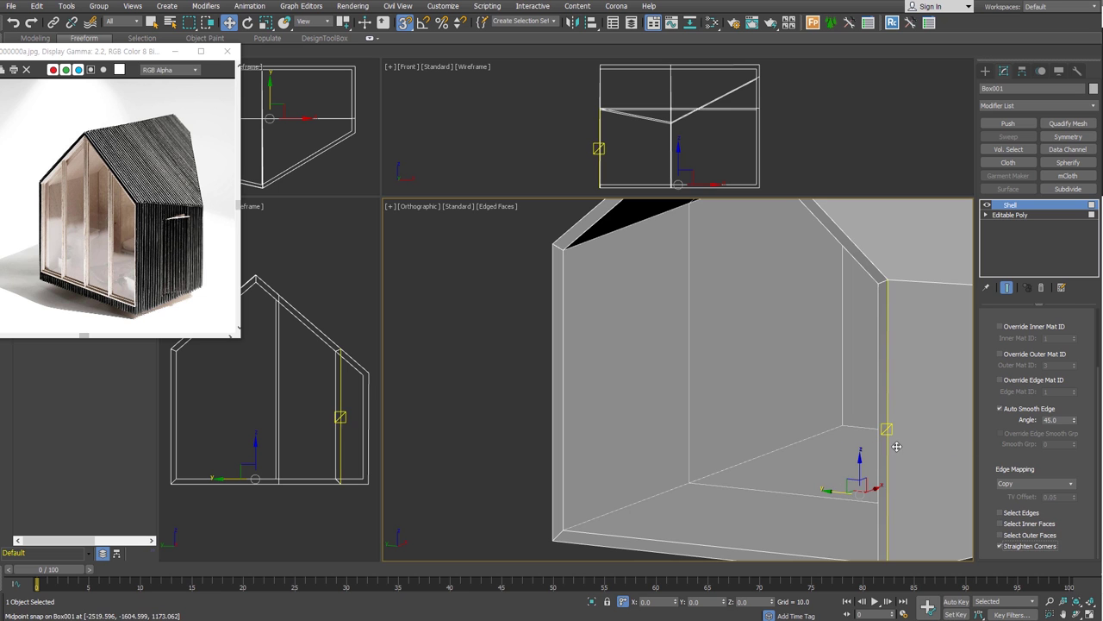
{"action": "key", "text": "z"}
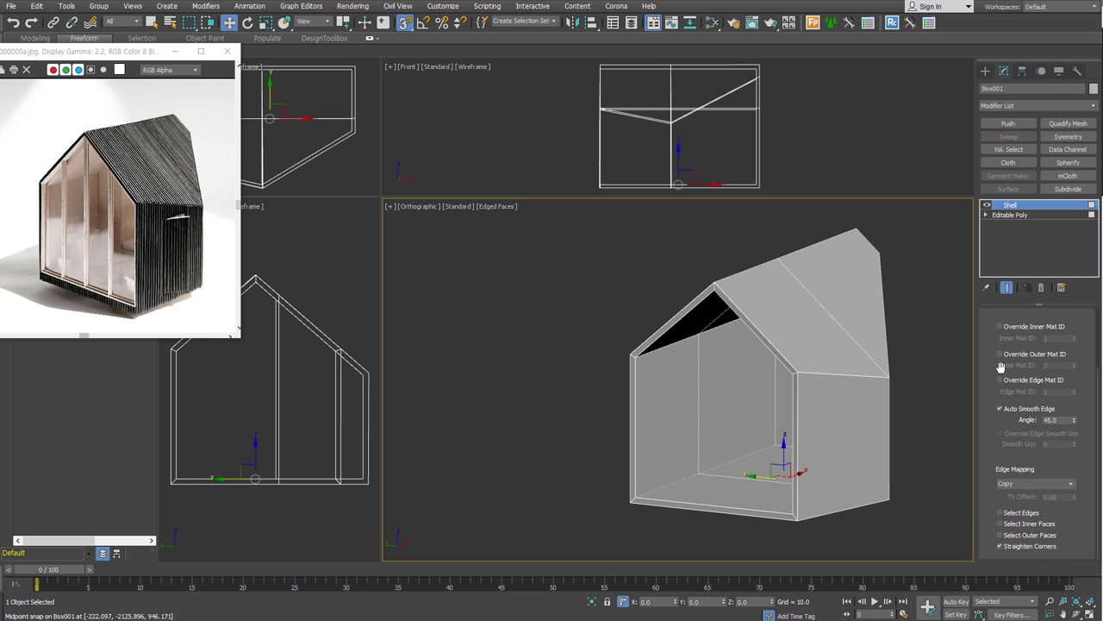
{"action": "scroll", "coordinate": [985, 348], "scroll_direction": "up", "scroll_amount": 3}
{"action": "type", "text": "10"}
{"action": "key", "text": "Return"}
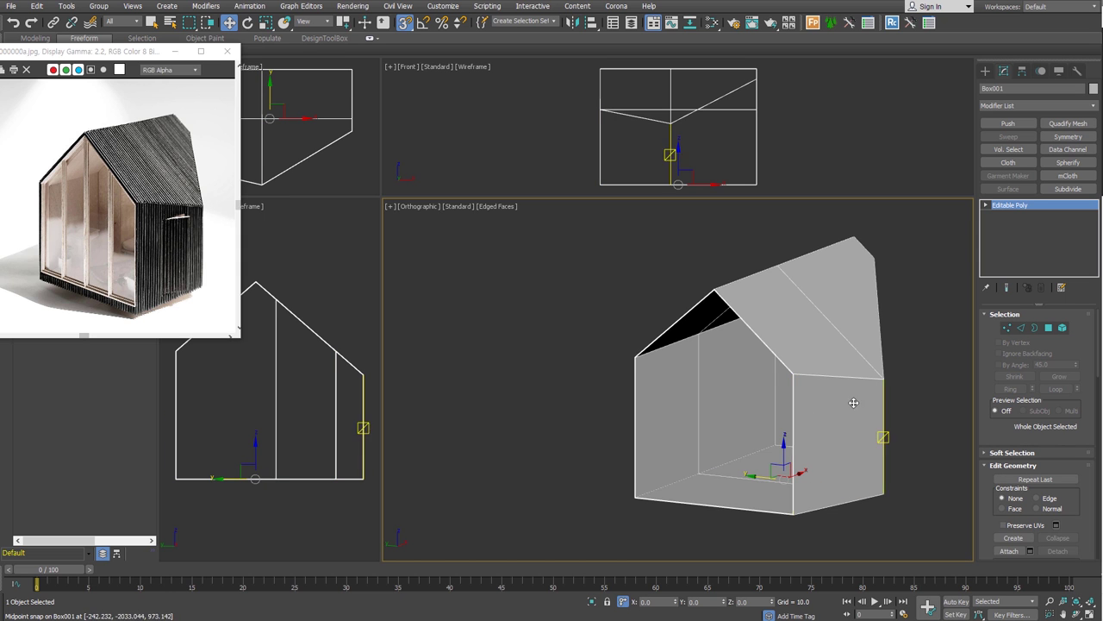
Step: Raise the two floor polygons about 177.6 units, then select the right wall face
{"action": "middle_click_drag", "start_coordinate": [851, 451], "coordinate": [870, 431], "text": "alt"}
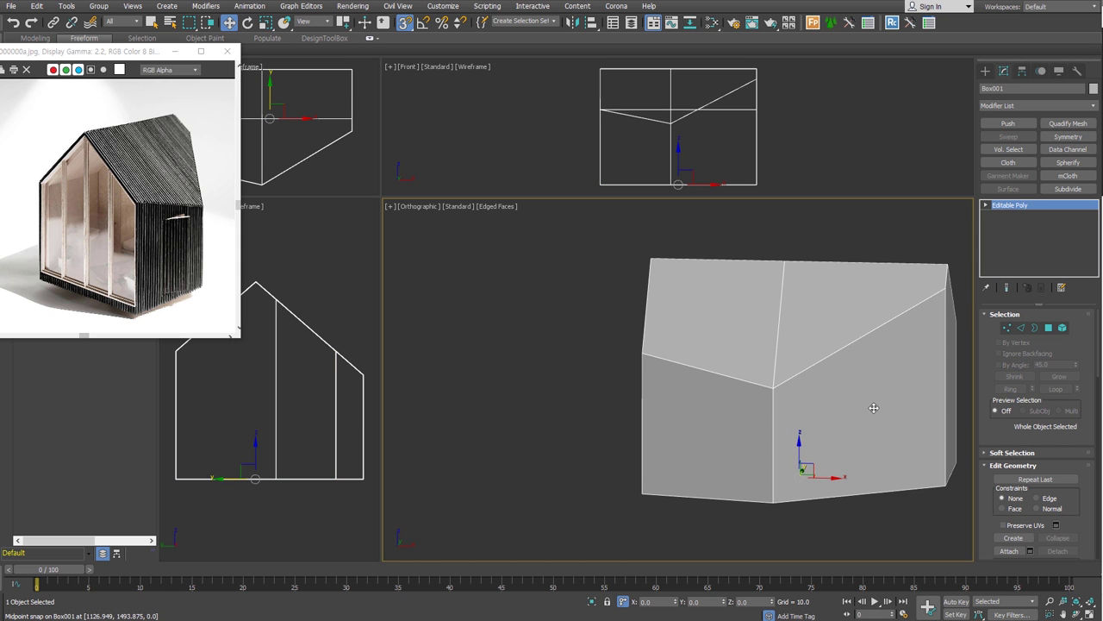
{"action": "middle_click_drag", "start_coordinate": [742, 427], "coordinate": [837, 419], "text": "alt"}
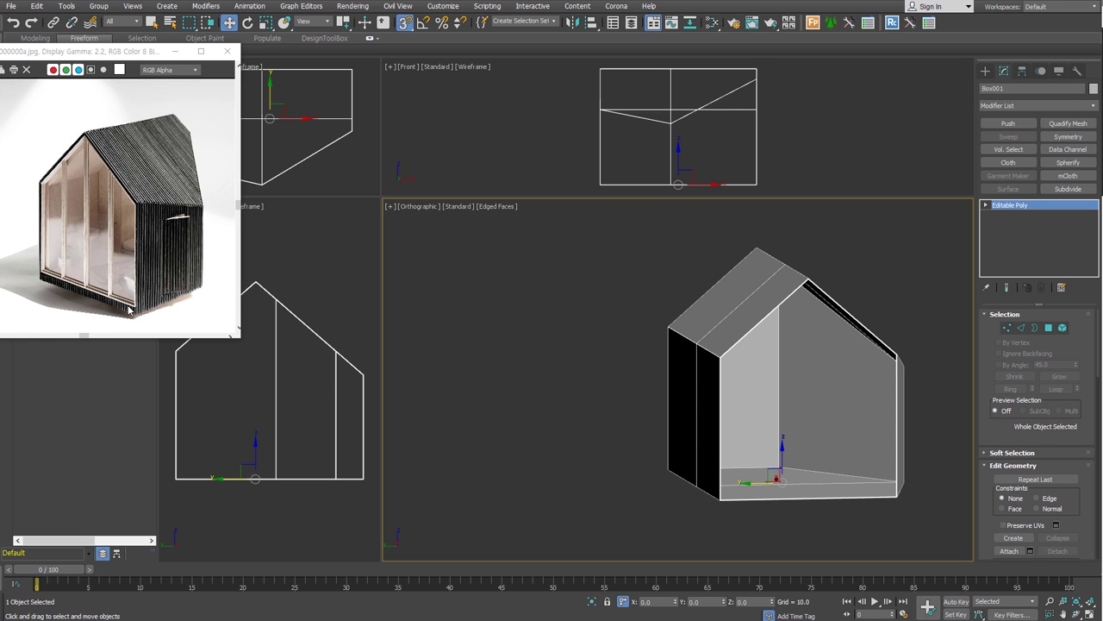
{"action": "left_click", "coordinate": [1048, 327]}
{"action": "left_click", "coordinate": [847, 477]}
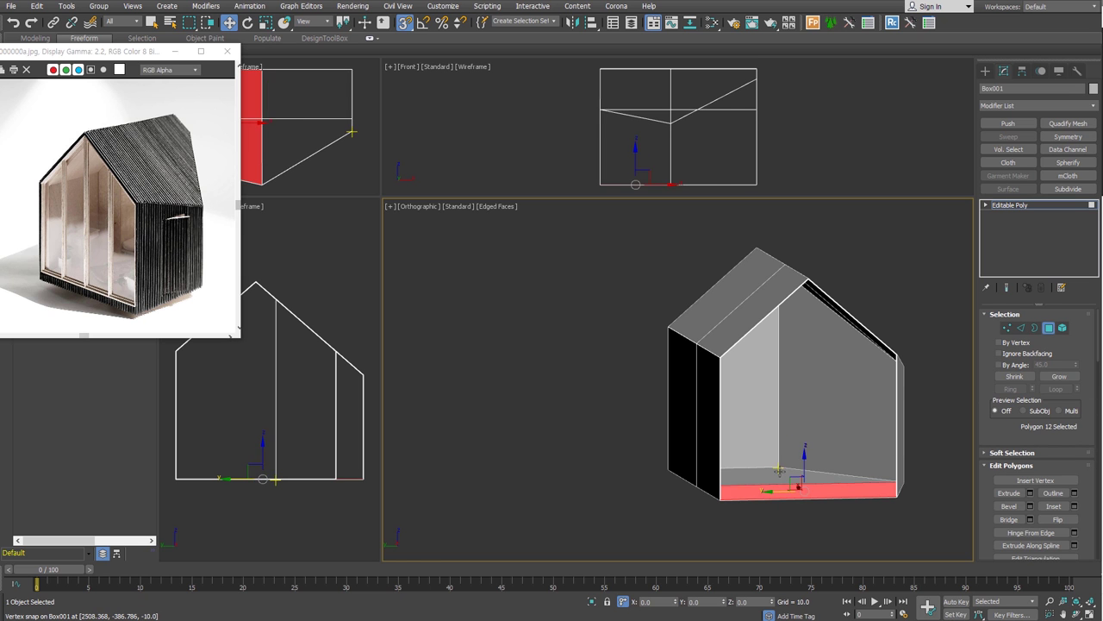
{"action": "left_click", "coordinate": [784, 483], "text": "ctrl"}
{"action": "middle_click_drag", "start_coordinate": [784, 483], "coordinate": [675, 428], "text": "alt"}
{"action": "left_click_drag", "start_coordinate": [674, 428], "coordinate": [672, 423]}
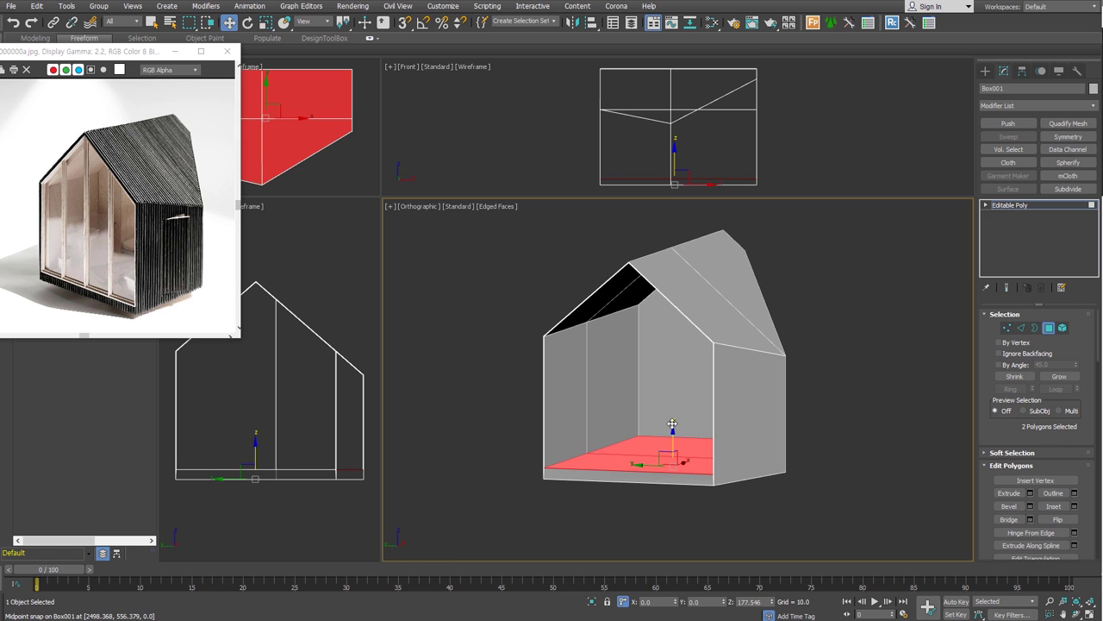
{"action": "key", "text": "ctrl+d"}
{"action": "mouse_move", "coordinate": [718, 466]}
{"action": "middle_mouse_down", "text": "alt"}
{"action": "mouse_move", "coordinate": [855, 488]}
{"action": "mouse_move", "coordinate": [791, 492]}
{"action": "mouse_move", "coordinate": [785, 432]}
{"action": "middle_mouse_up", "text": "alt"}
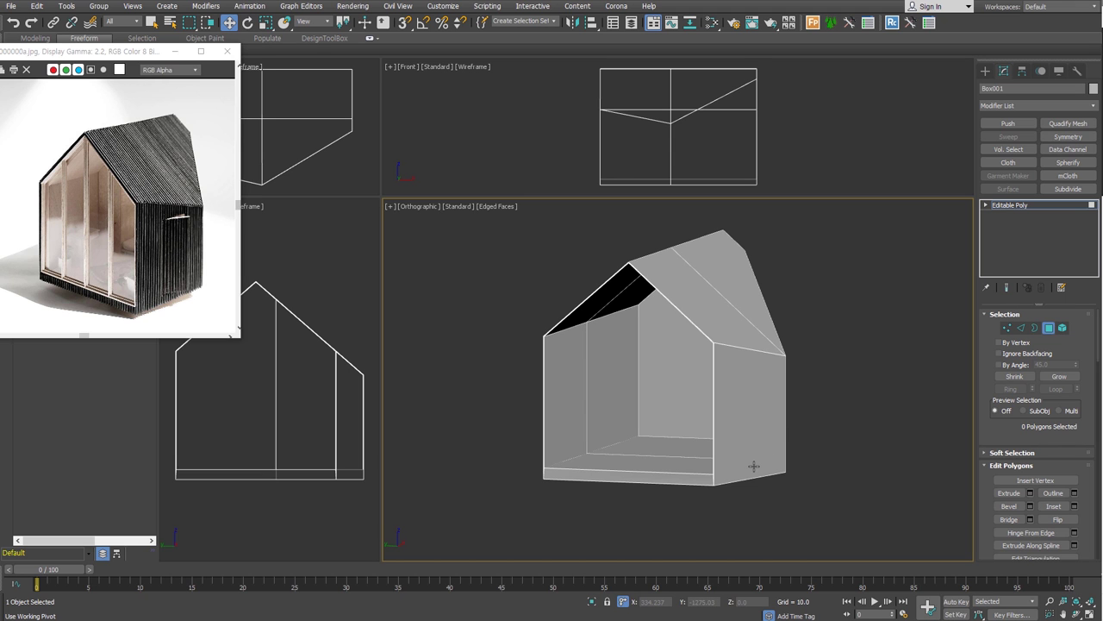
{"action": "left_click", "coordinate": [753, 465]}
Step: Select both front wall polygons and switch to the Front view
{"action": "middle_click_drag", "start_coordinate": [838, 449], "coordinate": [780, 457], "text": "alt"}
{"action": "left_click", "coordinate": [847, 433], "text": "ctrl"}
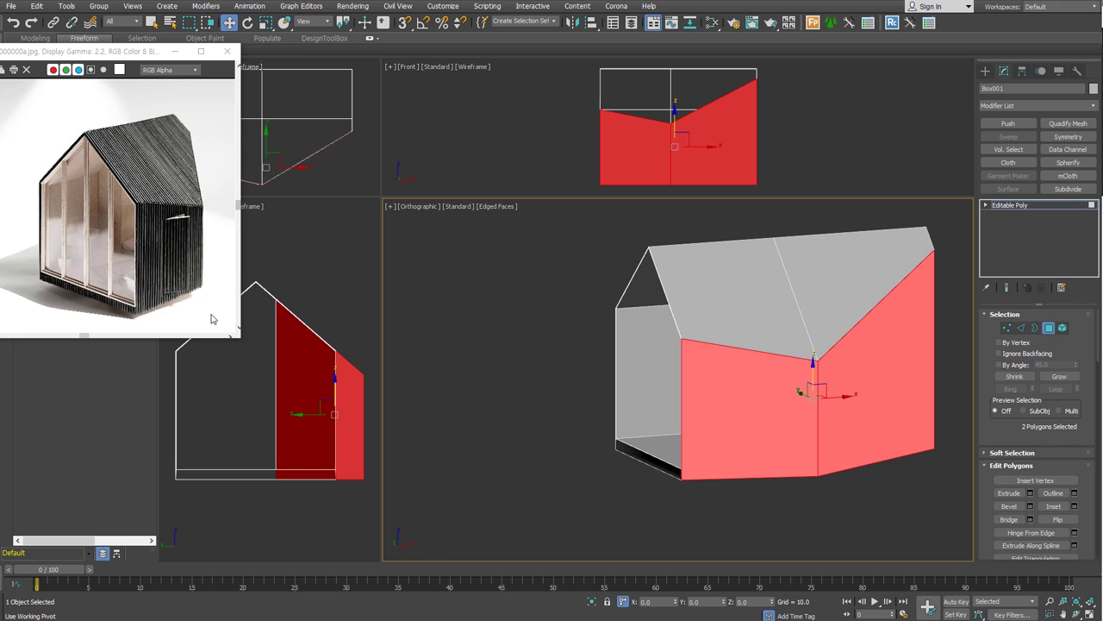
{"action": "middle_click_drag", "start_coordinate": [744, 499], "coordinate": [719, 497], "text": "alt"}
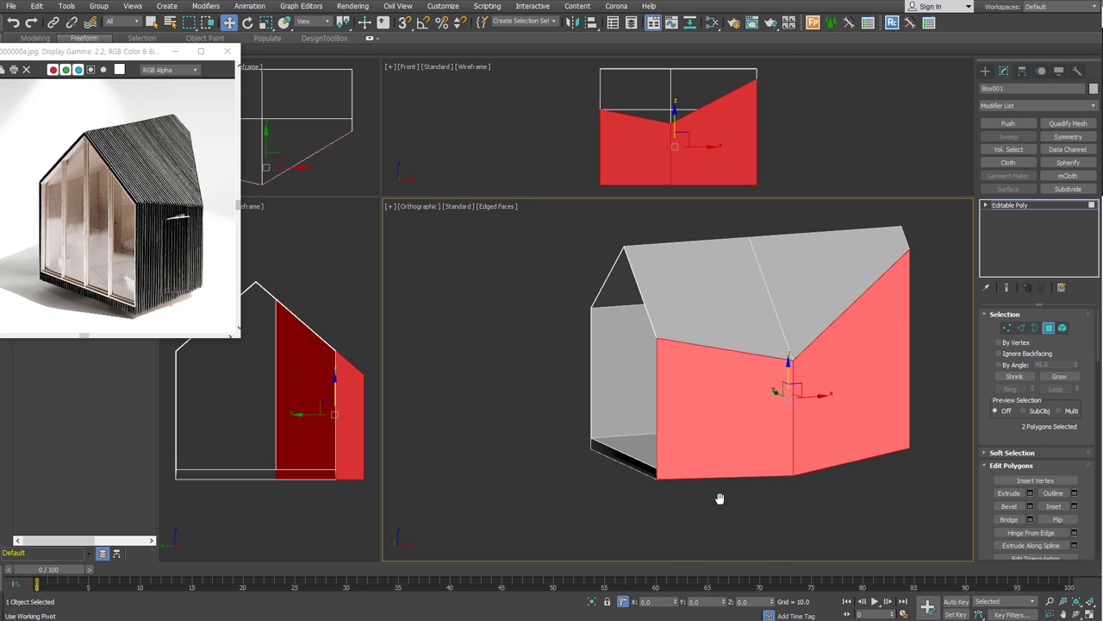
{"action": "key", "text": "f"}
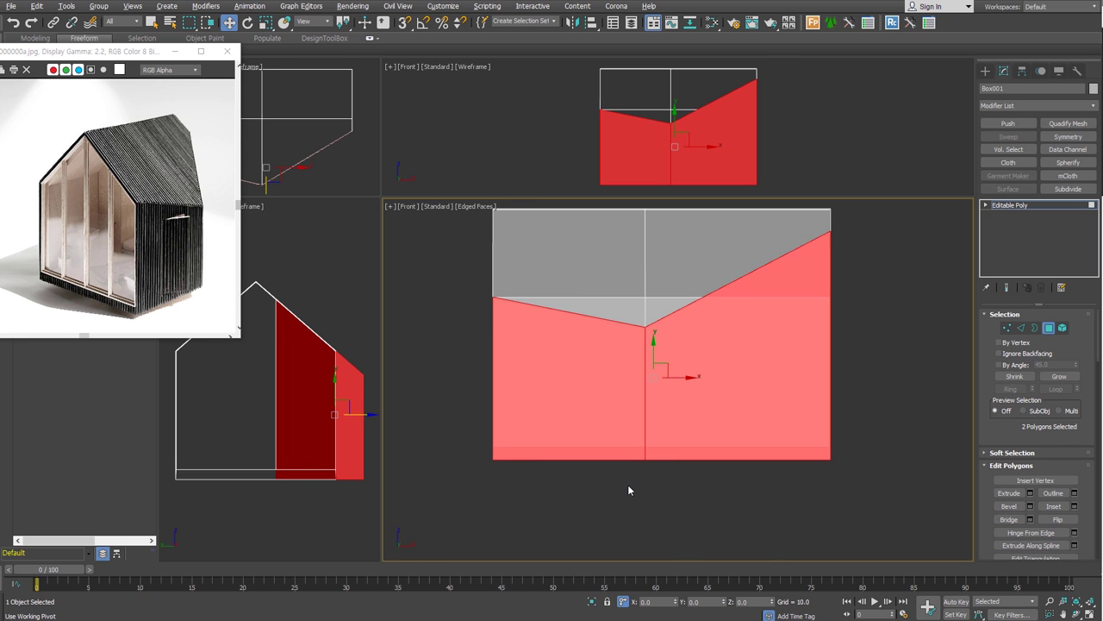
{"action": "scroll", "coordinate": [504, 452], "scroll_direction": "up", "scroll_amount": 2}
{"action": "left_click_drag", "start_coordinate": [1020, 441], "coordinate": [1020, 260]}
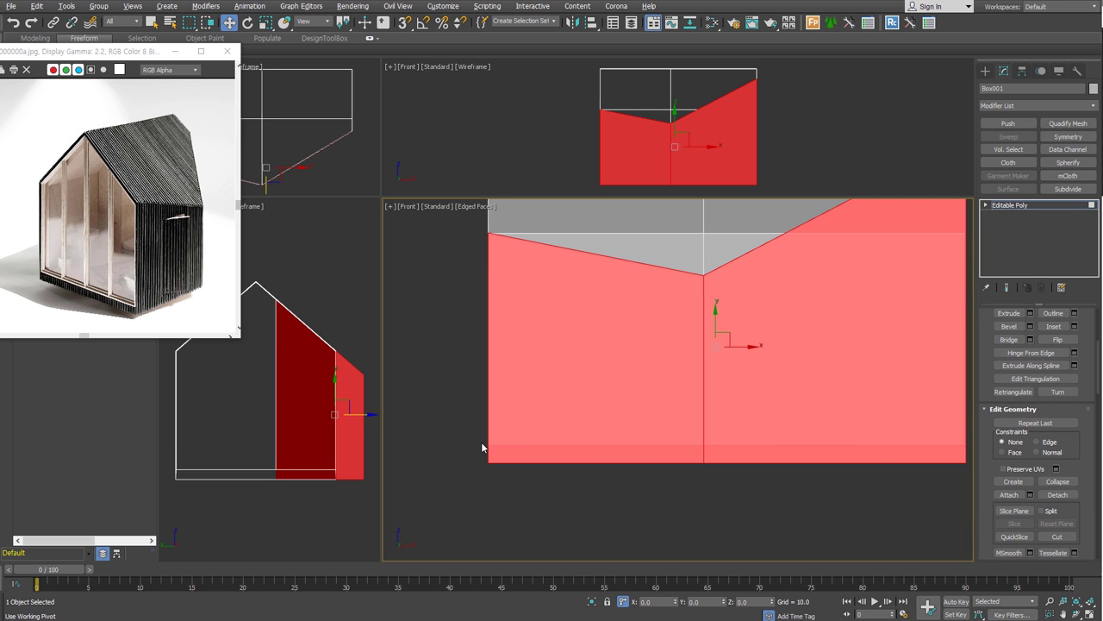
Step: QuickSlice a snapped horizontal cut across both walls at the raised floor level, about 177 units up
{"action": "left_click", "coordinate": [1008, 538]}
{"action": "middle_click_drag", "start_coordinate": [901, 502], "coordinate": [836, 518]}
{"action": "key", "text": "s"}
{"action": "left_click", "coordinate": [899, 463]}
{"action": "left_click", "coordinate": [440, 462]}
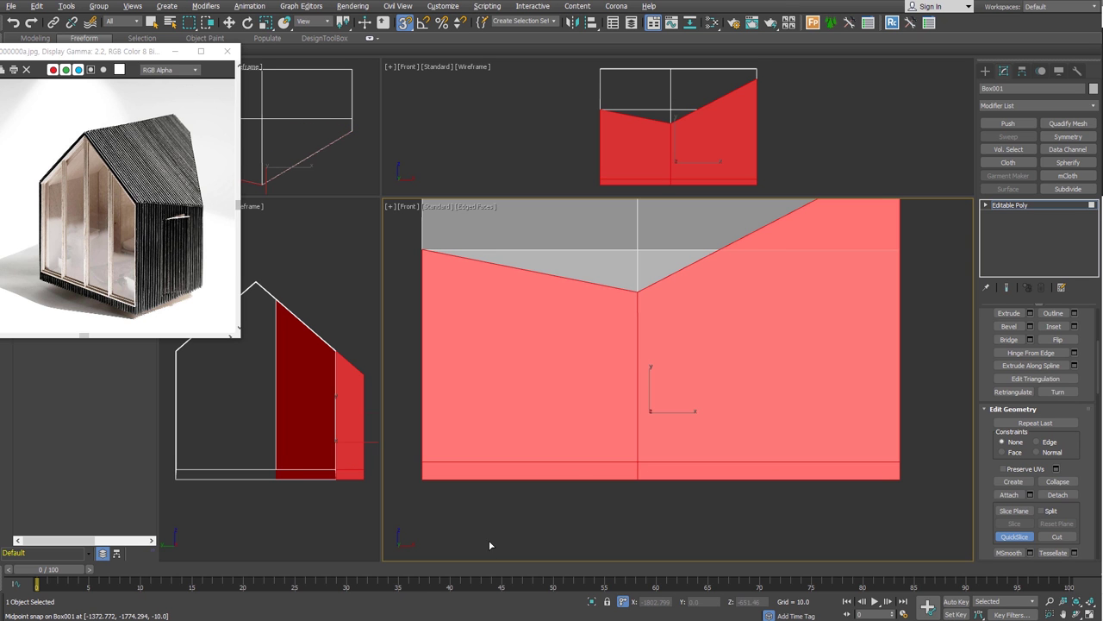
{"action": "right_click", "coordinate": [641, 519]}
{"action": "middle_click_drag", "start_coordinate": [617, 507], "coordinate": [682, 520], "text": "alt"}
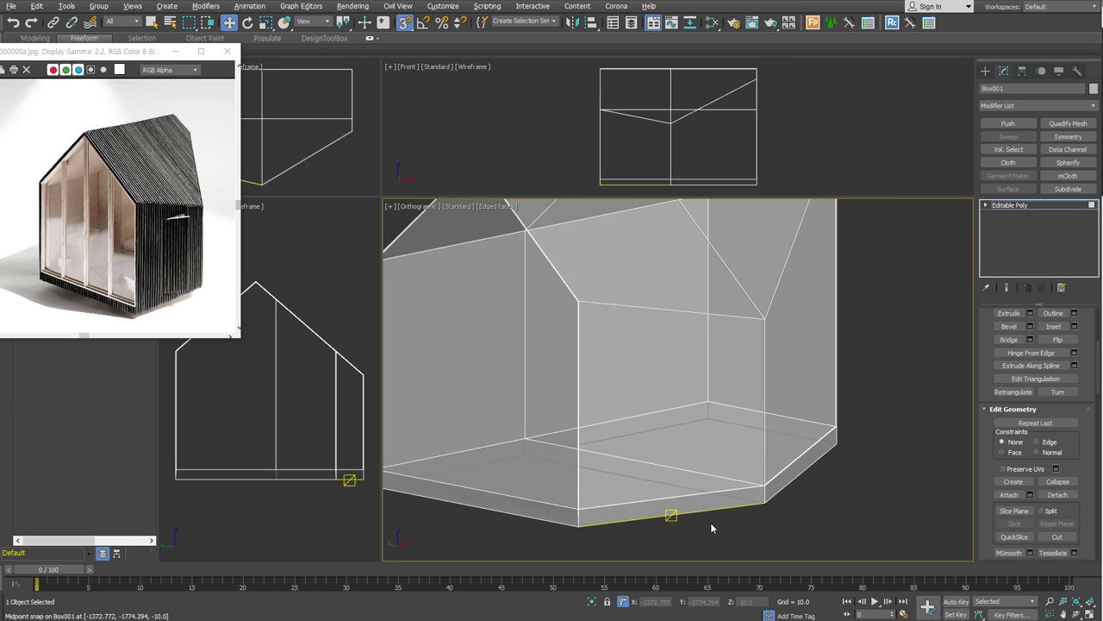
{"action": "scroll", "coordinate": [681, 520], "scroll_direction": "down", "scroll_amount": 2}
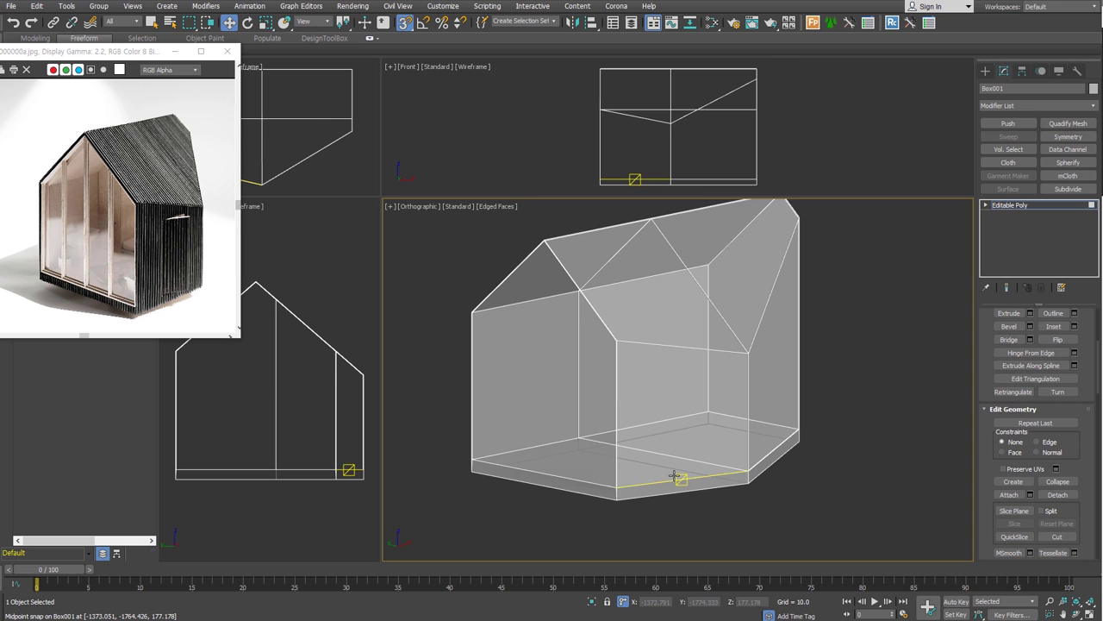
{"action": "key", "text": "f"}
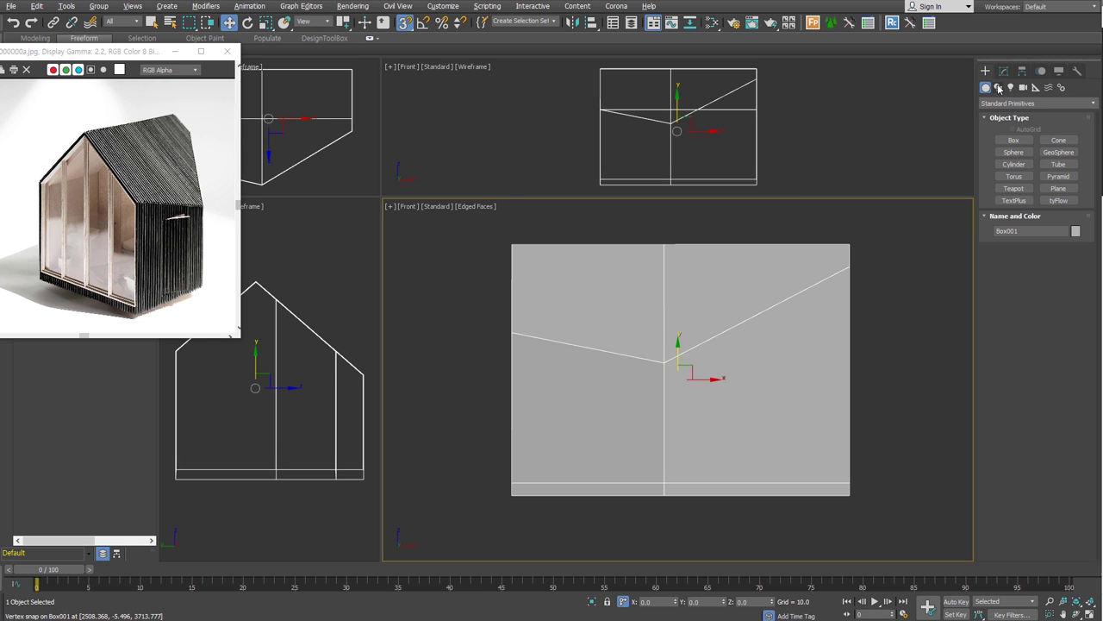
Step: Draw the door rectangle on the left front wall with Length 1700
{"action": "left_click", "coordinate": [999, 87]}
{"action": "left_click", "coordinate": [1059, 149]}
{"action": "mouse_move", "coordinate": [546, 367]}
{"action": "left_mouse_down"}
{"action": "mouse_move", "coordinate": [607, 465]}
{"action": "mouse_move", "coordinate": [599, 481]}
{"action": "left_mouse_up"}
{"action": "key", "text": "F3"}
{"action": "left_click", "coordinate": [1067, 352]}
{"action": "type", "text": "1700"}
{"action": "key", "text": "Tab"}
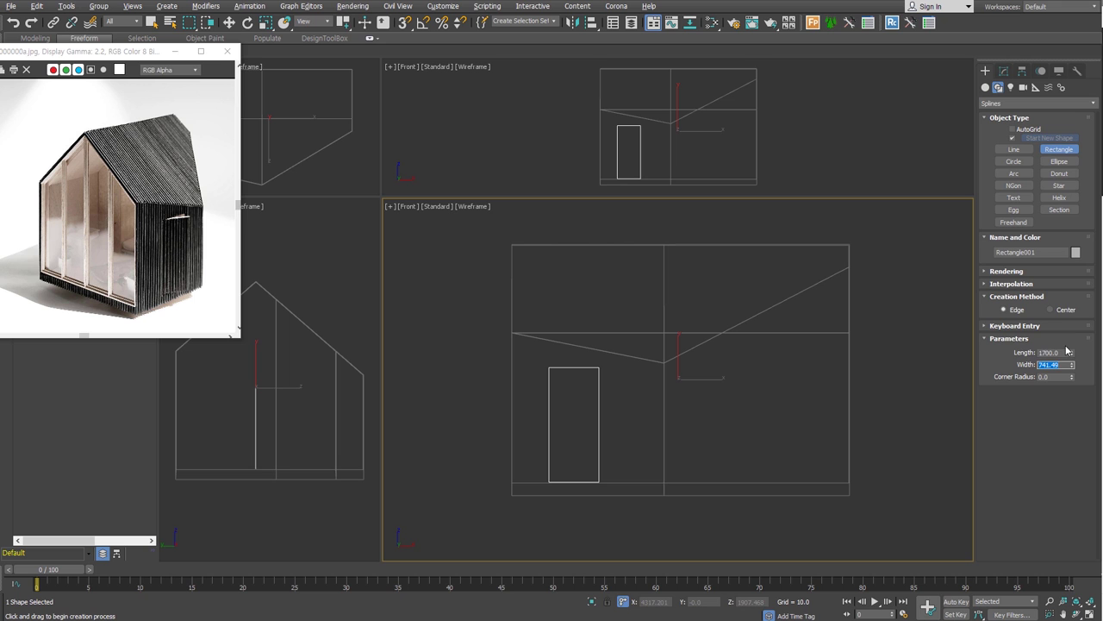
{"action": "key", "text": "Return"}
{"action": "key", "text": "w"}
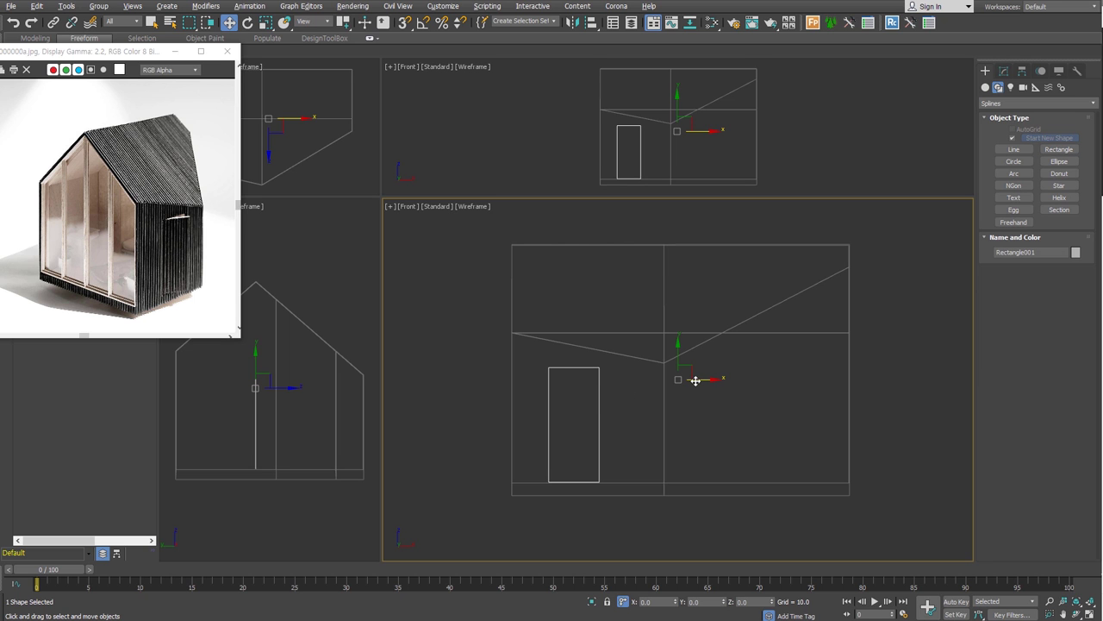
{"action": "left_click", "coordinate": [606, 402]}
{"action": "left_click", "coordinate": [600, 402]}
{"action": "left_click_drag", "start_coordinate": [684, 364], "coordinate": [726, 357]}
{"action": "key", "text": "ctrl+z"}
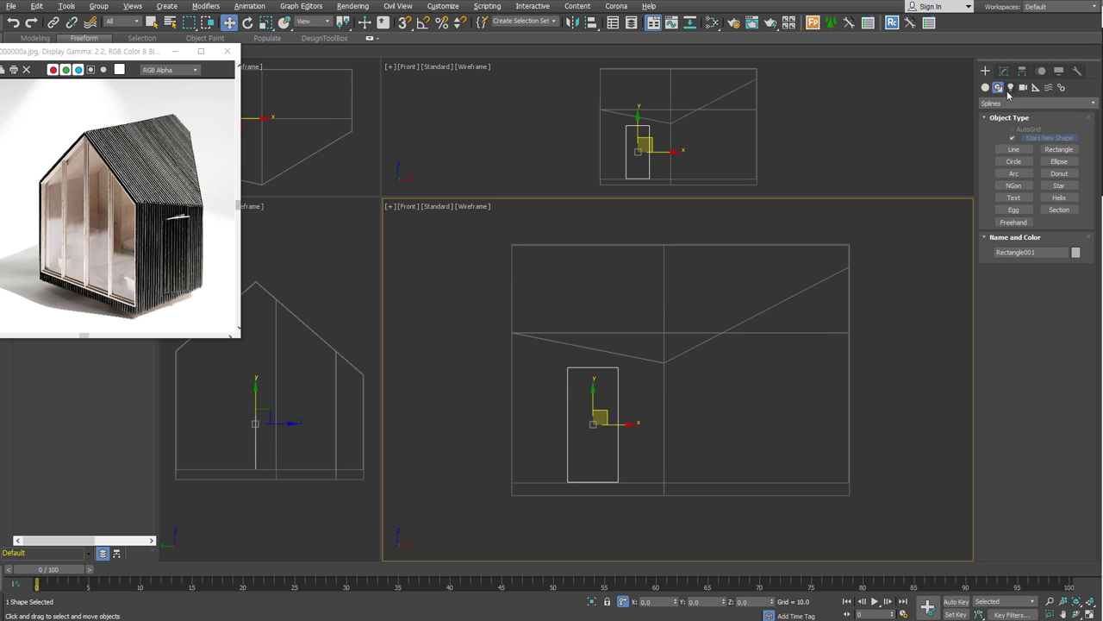
Step: Draw a smaller square window rectangle, 1200 across, on the right front wall
{"action": "left_click", "coordinate": [1058, 150]}
{"action": "left_click_drag", "start_coordinate": [739, 351], "coordinate": [808, 430]}
{"action": "double_click", "coordinate": [1052, 353]}
{"action": "type", "text": "0"}
{"action": "key", "text": "Tab"}
{"action": "type", "text": "1200"}
{"action": "key", "text": "Return"}
{"action": "type", "text": "0"}
{"action": "key", "text": "Return"}
Step: Move the door and window rectangles out to the side of the house together
{"action": "key", "text": "w"}
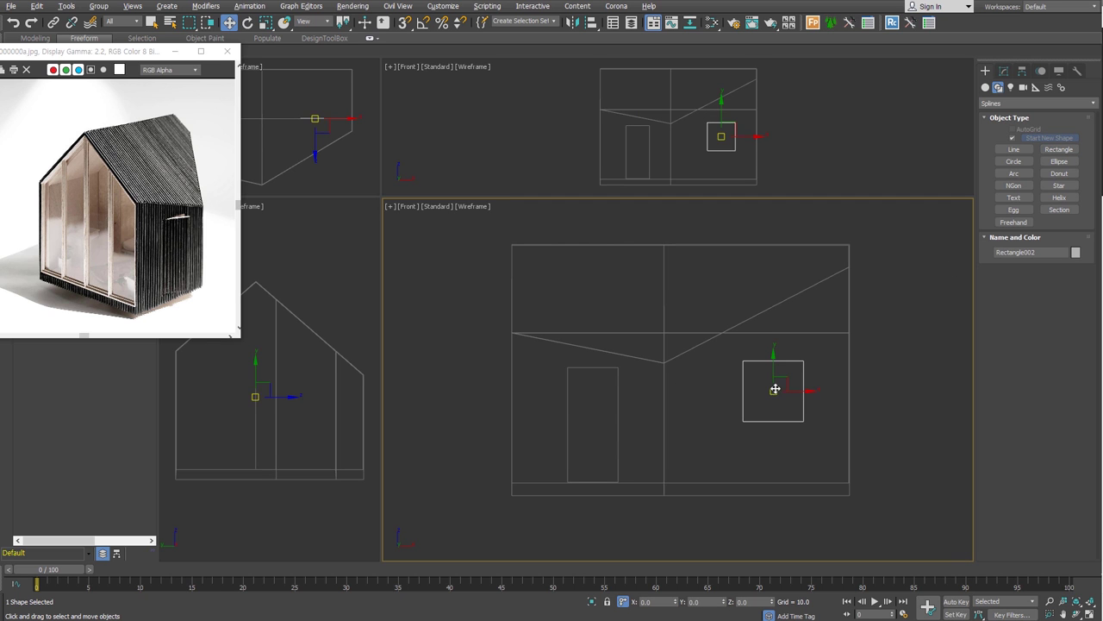
{"action": "key", "text": "F3"}
{"action": "mouse_move", "coordinate": [808, 453]}
{"action": "middle_mouse_down", "text": "alt"}
{"action": "mouse_move", "coordinate": [733, 439]}
{"action": "mouse_move", "coordinate": [705, 456]}
{"action": "middle_mouse_up", "text": "alt"}
{"action": "left_click", "coordinate": [777, 461], "text": "ctrl"}
{"action": "left_click_drag", "start_coordinate": [689, 419], "coordinate": [895, 404]}
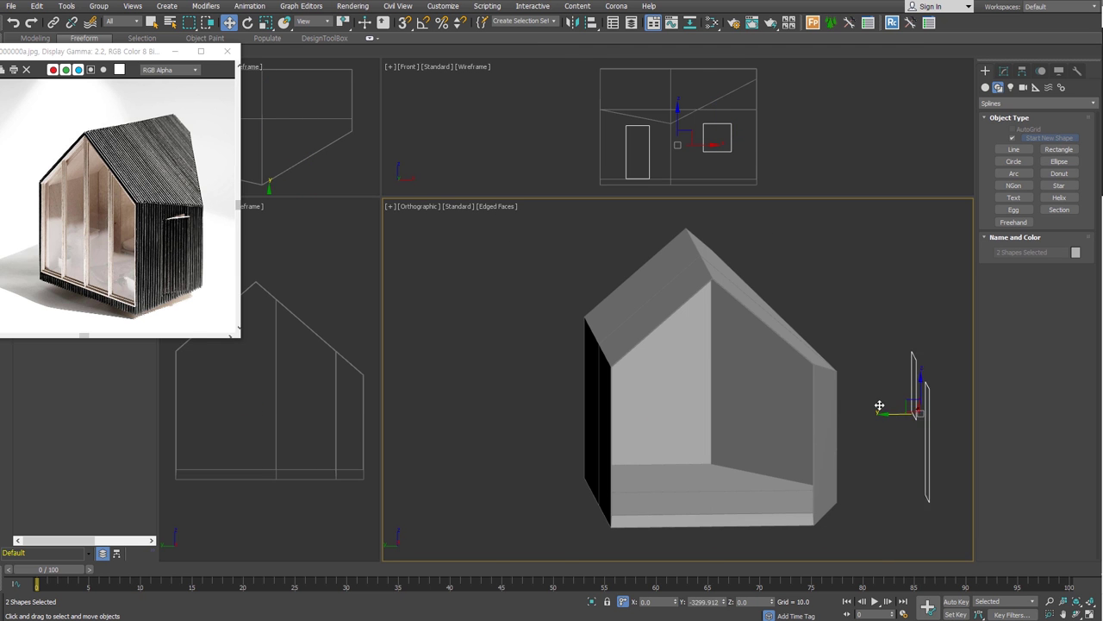
{"action": "key", "text": "f"}
{"action": "key", "text": "z"}
{"action": "mouse_move", "coordinate": [626, 430]}
{"action": "middle_mouse_down", "text": "alt"}
{"action": "mouse_move", "coordinate": [764, 392]}
{"action": "mouse_move", "coordinate": [727, 445]}
{"action": "middle_mouse_up", "text": "alt"}
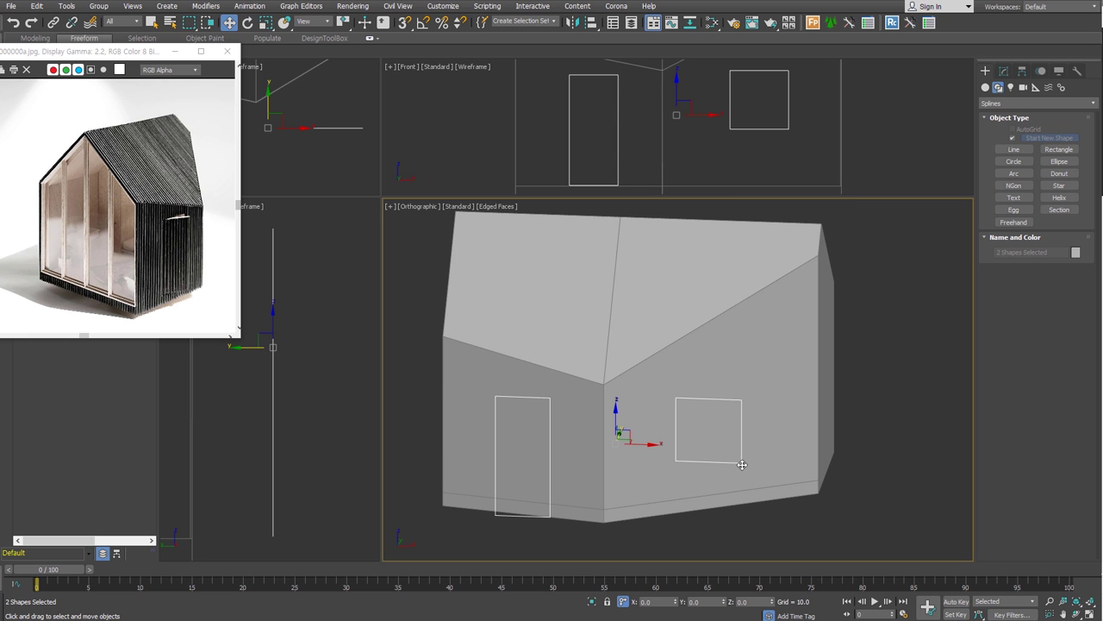
{"action": "left_click", "coordinate": [741, 464]}
{"action": "mouse_move", "coordinate": [742, 465]}
{"action": "middle_mouse_down", "text": "alt"}
{"action": "mouse_move", "coordinate": [774, 467]}
{"action": "mouse_move", "coordinate": [704, 419]}
{"action": "middle_mouse_up", "text": "alt"}
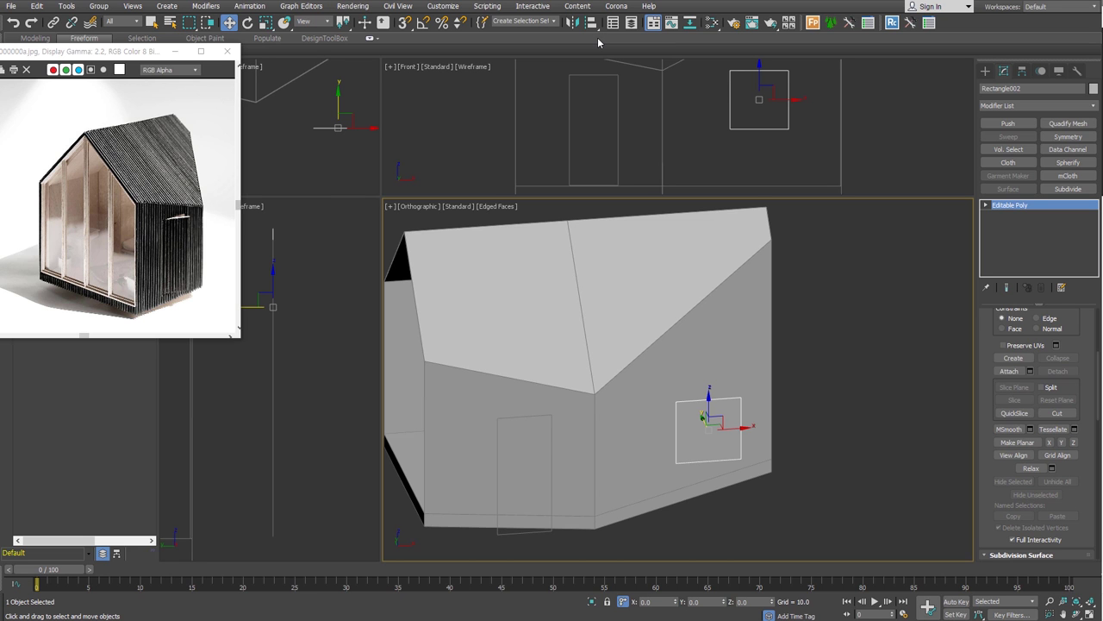
Step: Normal Align the window rectangle flush onto the right front wall
{"action": "left_click_drag", "start_coordinate": [591, 22], "coordinate": [593, 84]}
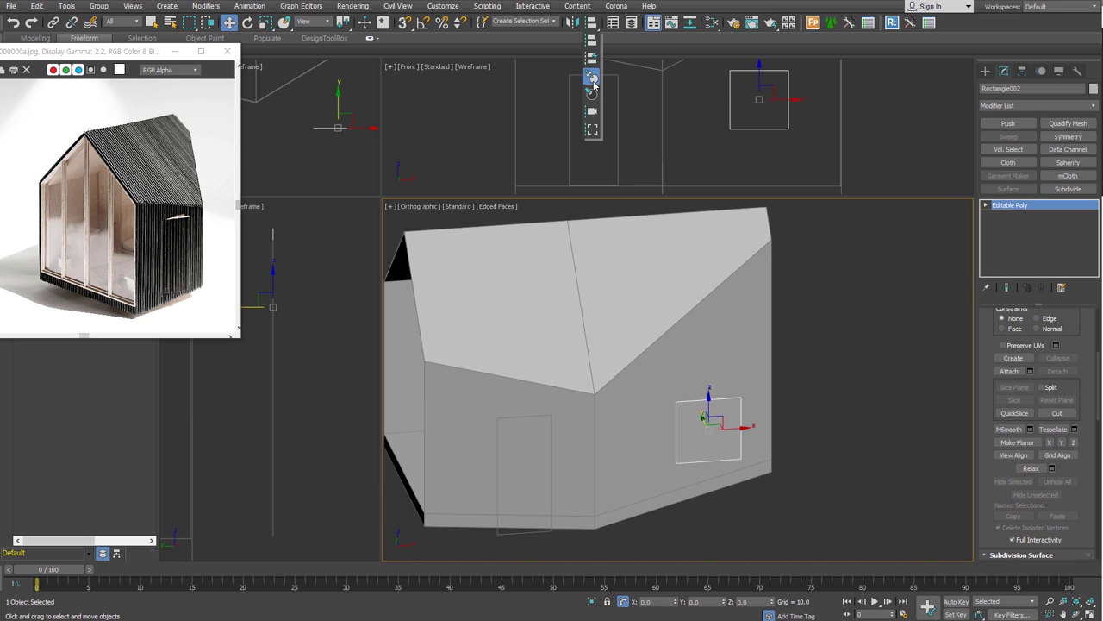
{"action": "left_click_drag", "start_coordinate": [593, 84], "coordinate": [592, 79]}
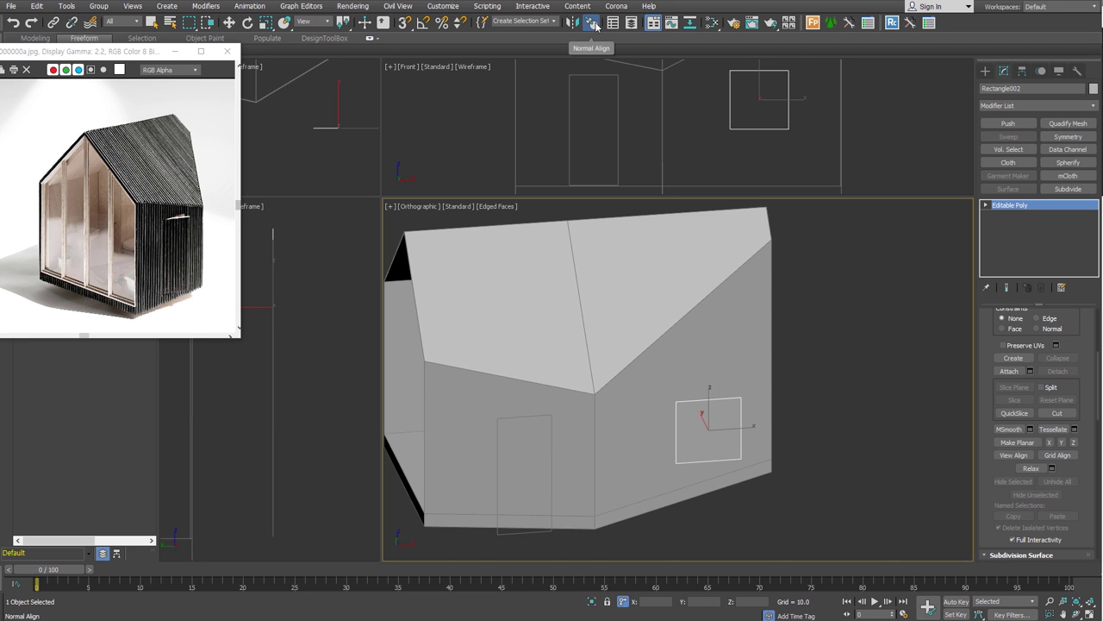
{"action": "left_click", "coordinate": [593, 23]}
{"action": "right_click", "coordinate": [753, 429]}
{"action": "middle_click_drag", "start_coordinate": [741, 428], "coordinate": [712, 434], "text": "alt"}
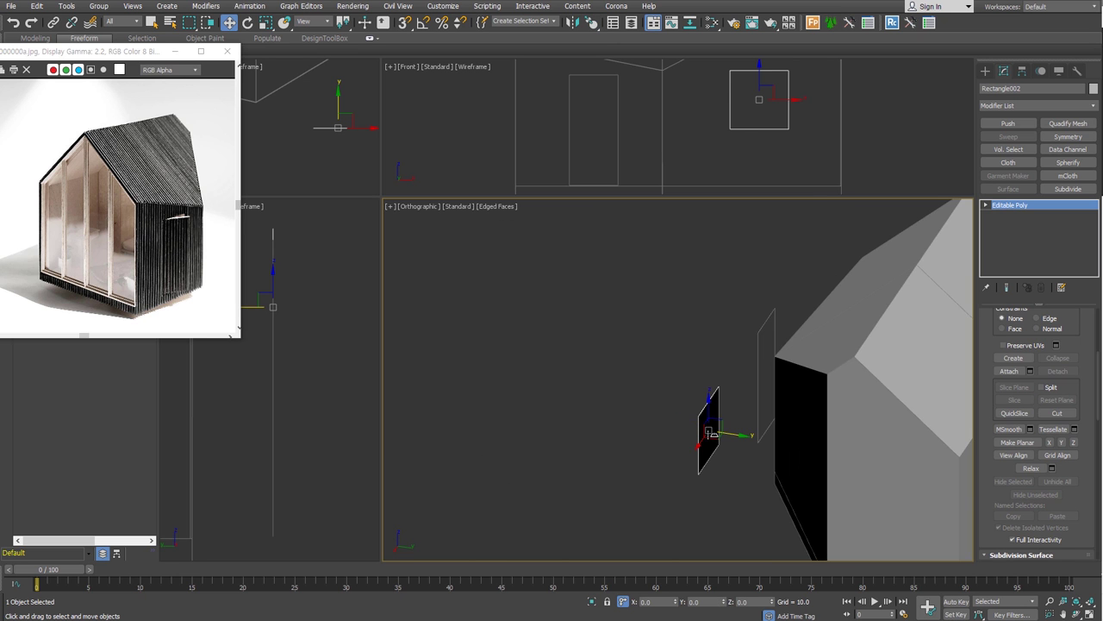
{"action": "mouse_move", "coordinate": [699, 473]}
{"action": "middle_mouse_down", "text": "alt"}
{"action": "mouse_move", "coordinate": [788, 480]}
{"action": "mouse_move", "coordinate": [732, 486]}
{"action": "mouse_move", "coordinate": [712, 435]}
{"action": "middle_mouse_up", "text": "alt"}
{"action": "key", "text": "alt+n"}
{"action": "left_click", "coordinate": [705, 438]}
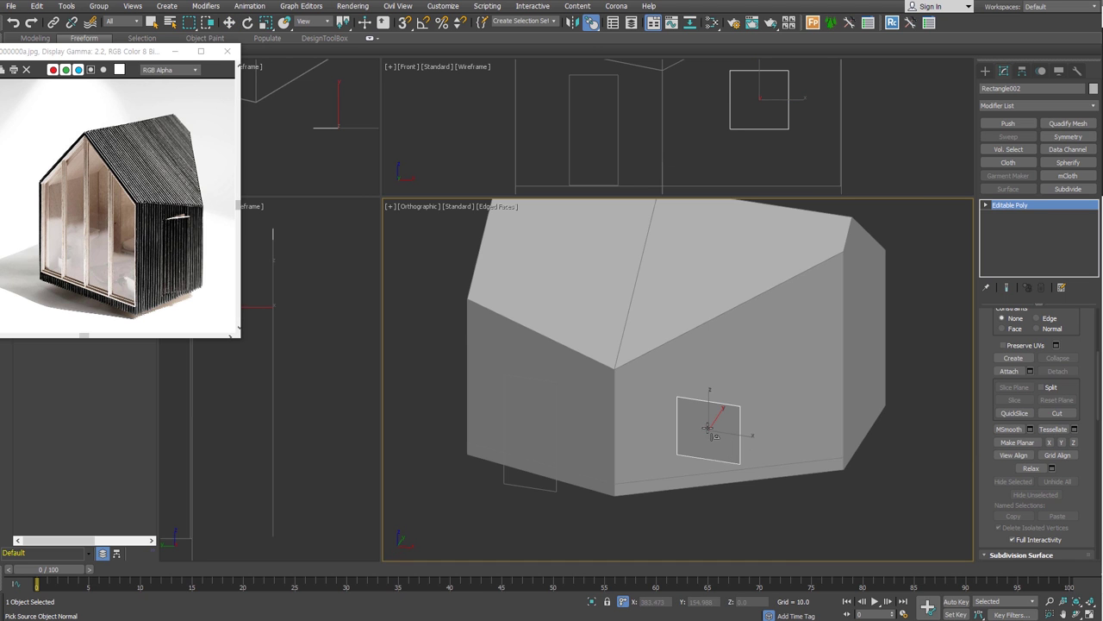
{"action": "left_click", "coordinate": [731, 380]}
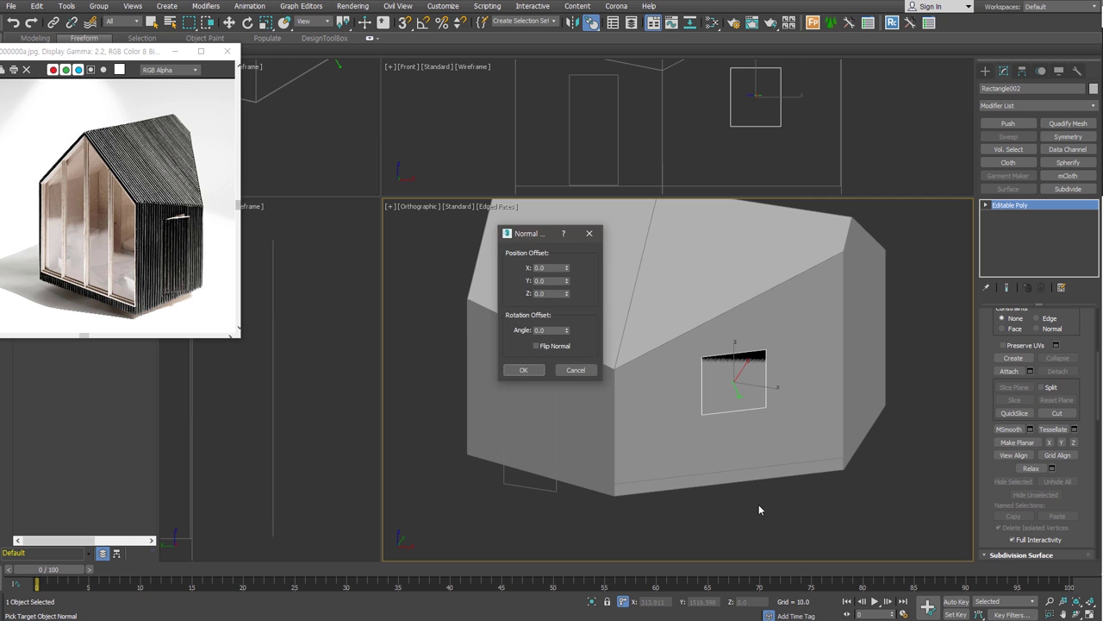
{"action": "left_click", "coordinate": [523, 369]}
Step: Normal Align the door rectangle flush onto the left wall
{"action": "mouse_move", "coordinate": [739, 461]}
{"action": "middle_mouse_down", "text": "alt"}
{"action": "mouse_move", "coordinate": [799, 442]}
{"action": "mouse_move", "coordinate": [599, 531]}
{"action": "mouse_move", "coordinate": [618, 521]}
{"action": "middle_mouse_up", "text": "alt"}
{"action": "left_click", "coordinate": [556, 518]}
{"action": "key", "text": "alt+n"}
{"action": "left_click", "coordinate": [524, 435]}
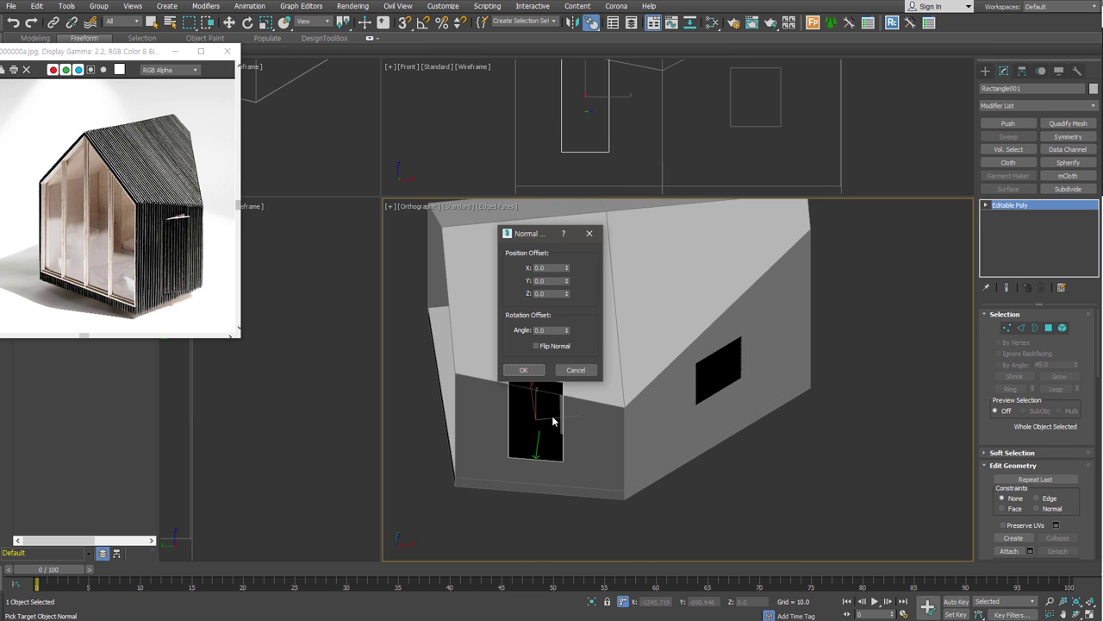
{"action": "left_click", "coordinate": [523, 369]}
Step: With 3D snap on, lower the door so its bottom rests on the base edge
{"action": "middle_click_drag", "start_coordinate": [541, 374], "coordinate": [650, 260], "text": "alt"}
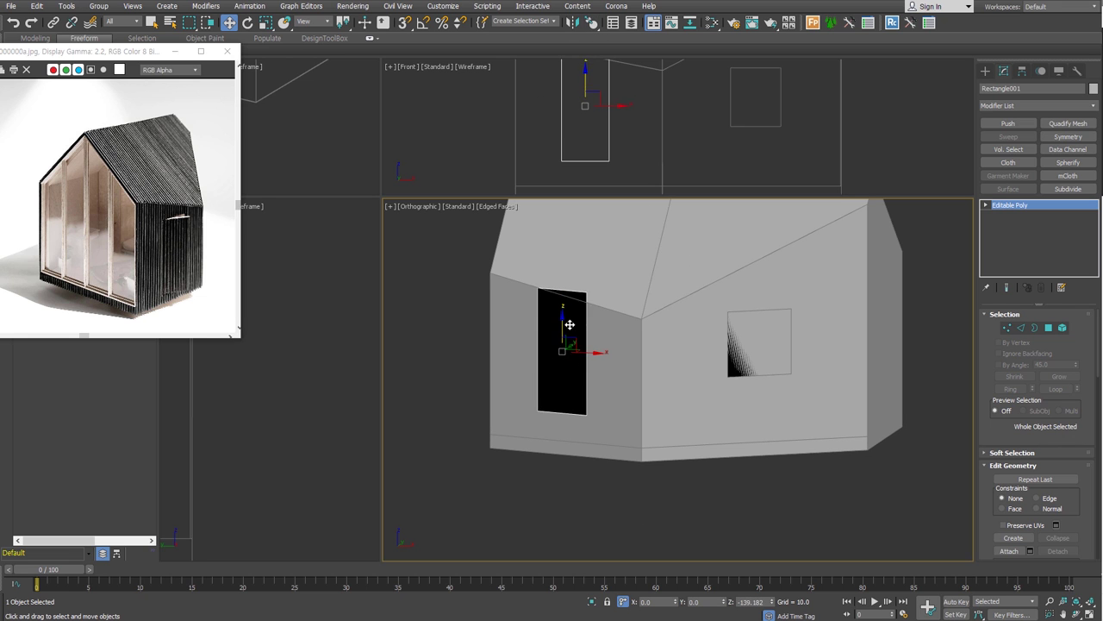
{"action": "key", "text": "s"}
{"action": "left_click_drag", "start_coordinate": [590, 420], "coordinate": [557, 473]}
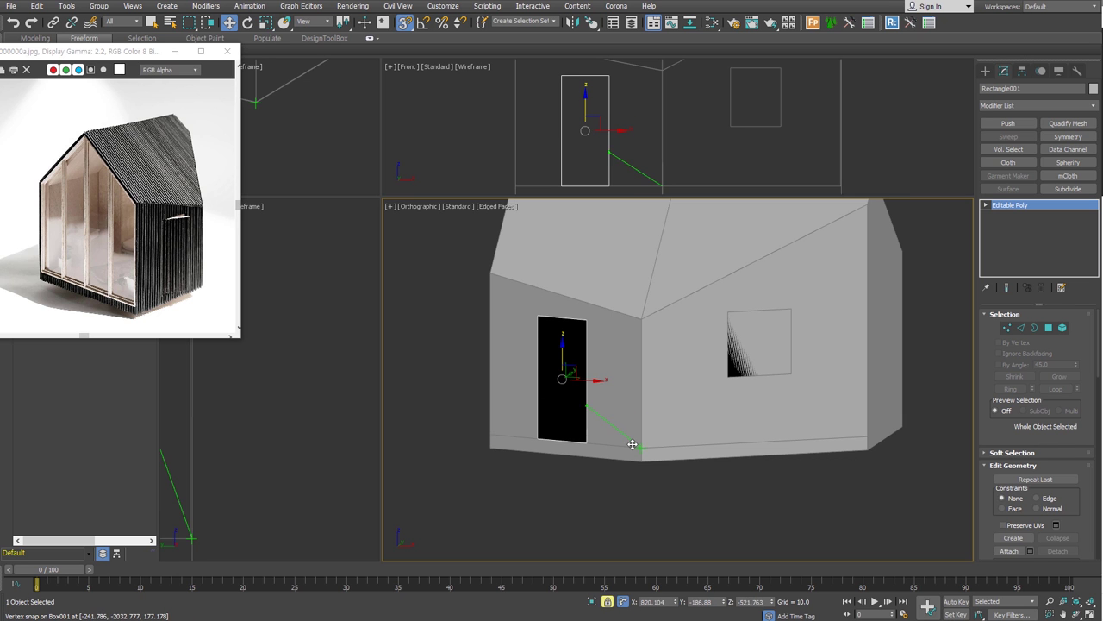
{"action": "mouse_move", "coordinate": [558, 474]}
{"action": "middle_mouse_down", "text": "alt"}
{"action": "mouse_move", "coordinate": [591, 488]}
{"action": "mouse_move", "coordinate": [606, 468]}
{"action": "middle_mouse_up", "text": "alt"}
{"action": "left_click", "coordinate": [698, 355]}
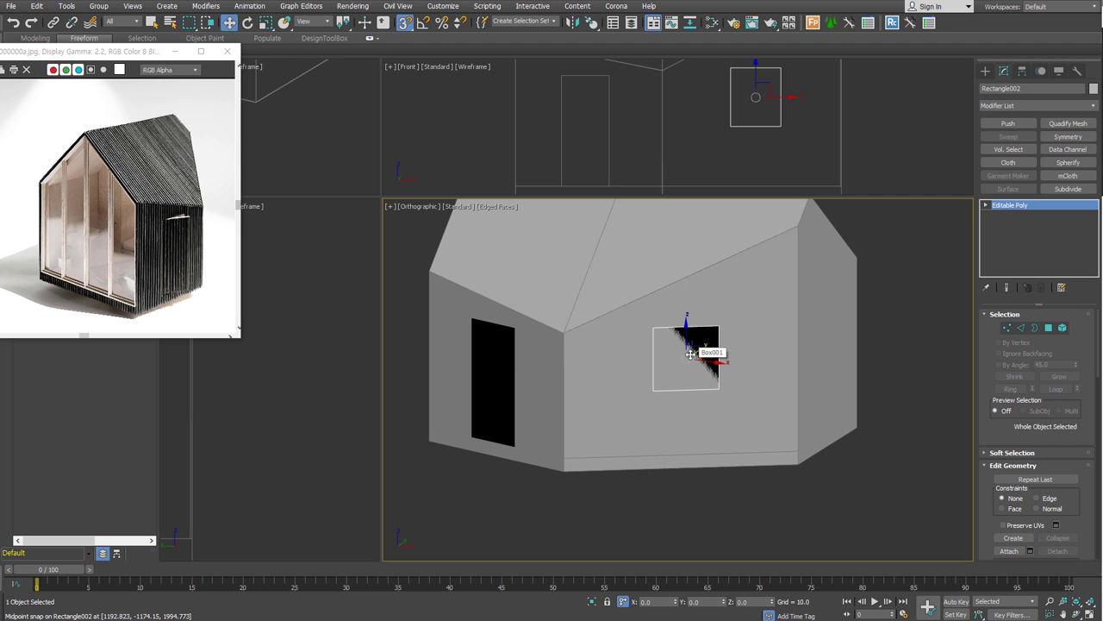
{"action": "middle_click_drag", "start_coordinate": [661, 420], "coordinate": [621, 405], "text": "alt"}
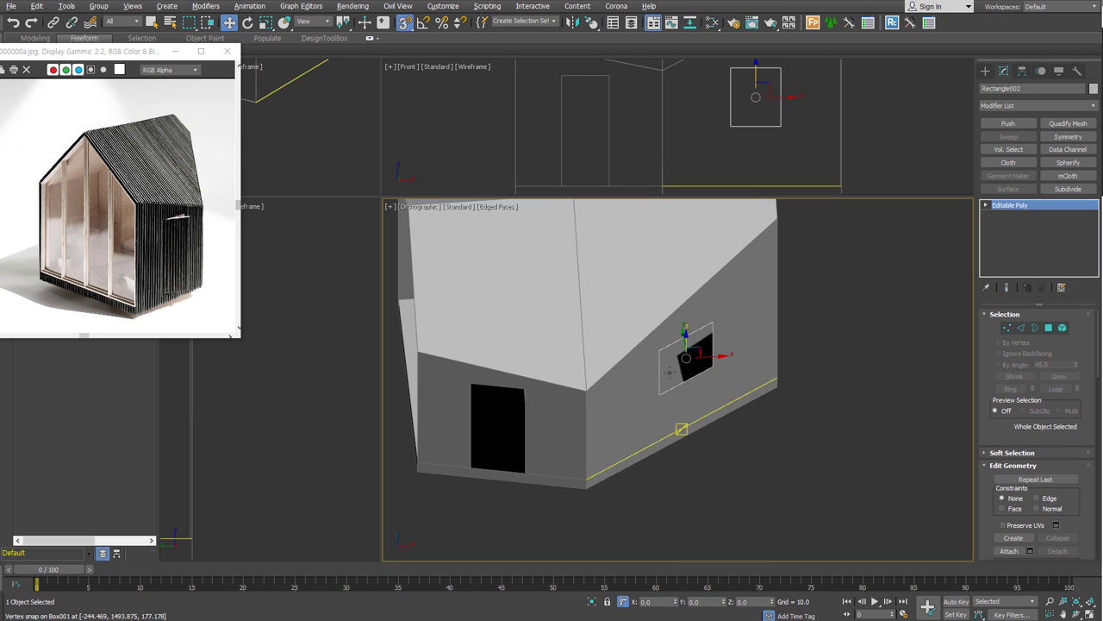
{"action": "middle_click_drag", "start_coordinate": [684, 348], "coordinate": [686, 356], "text": "alt"}
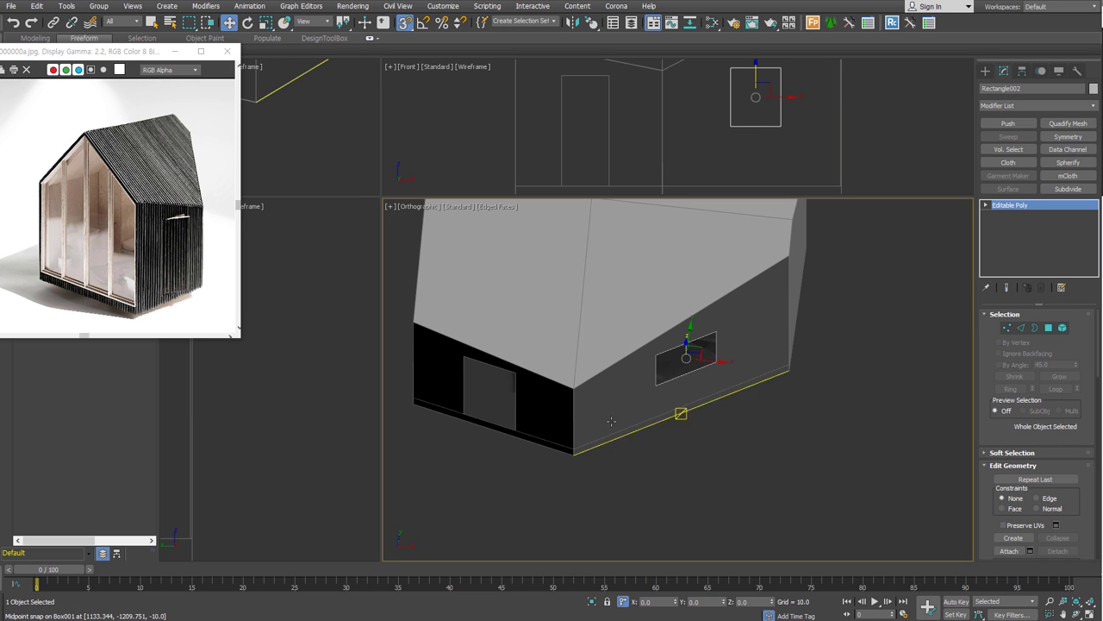
Step: Switch to Local coordinates and snap Rectangle002 onto the side wall beside the door
{"action": "left_click", "coordinate": [328, 22]}
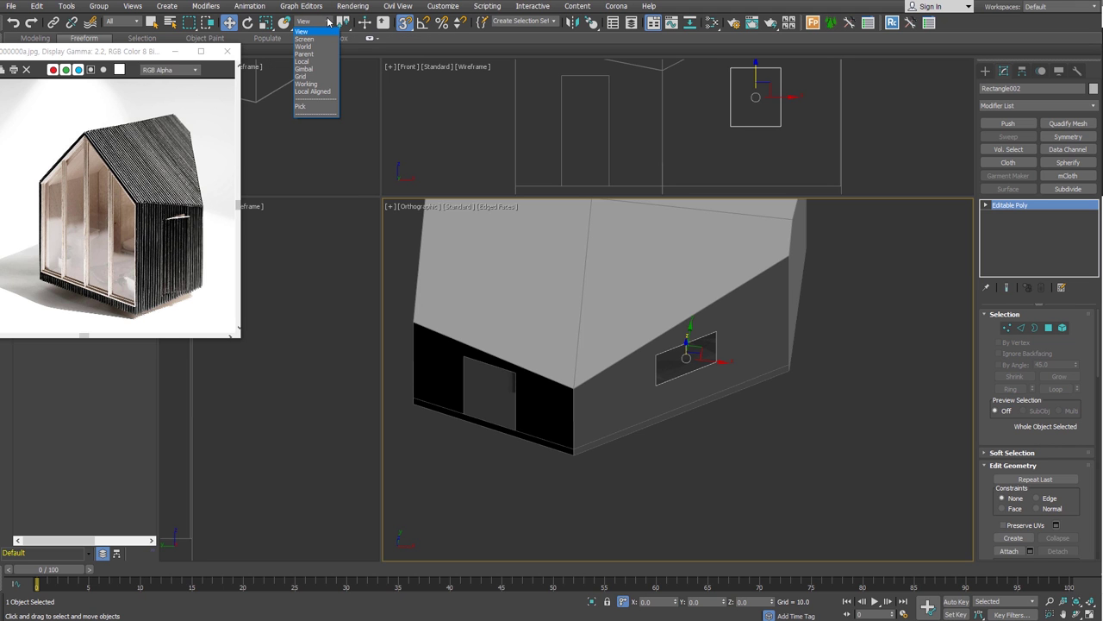
{"action": "left_click", "coordinate": [314, 62]}
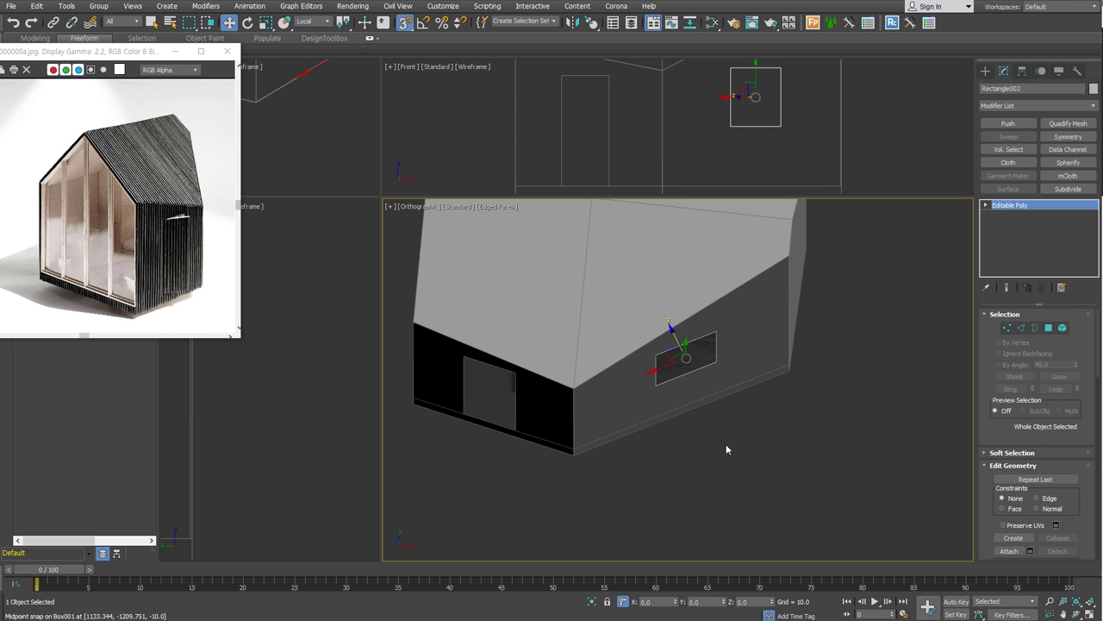
{"action": "middle_click_drag", "start_coordinate": [701, 433], "coordinate": [718, 401], "text": "alt"}
{"action": "middle_click_drag", "start_coordinate": [734, 353], "coordinate": [665, 360], "text": "alt"}
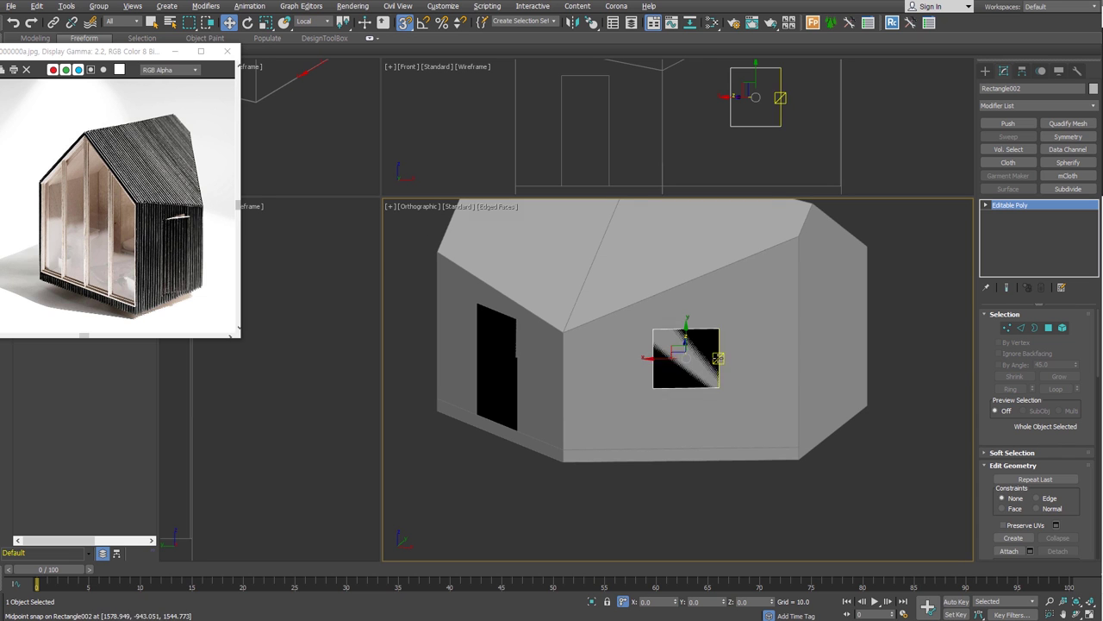
{"action": "left_click_drag", "start_coordinate": [662, 358], "coordinate": [650, 353]}
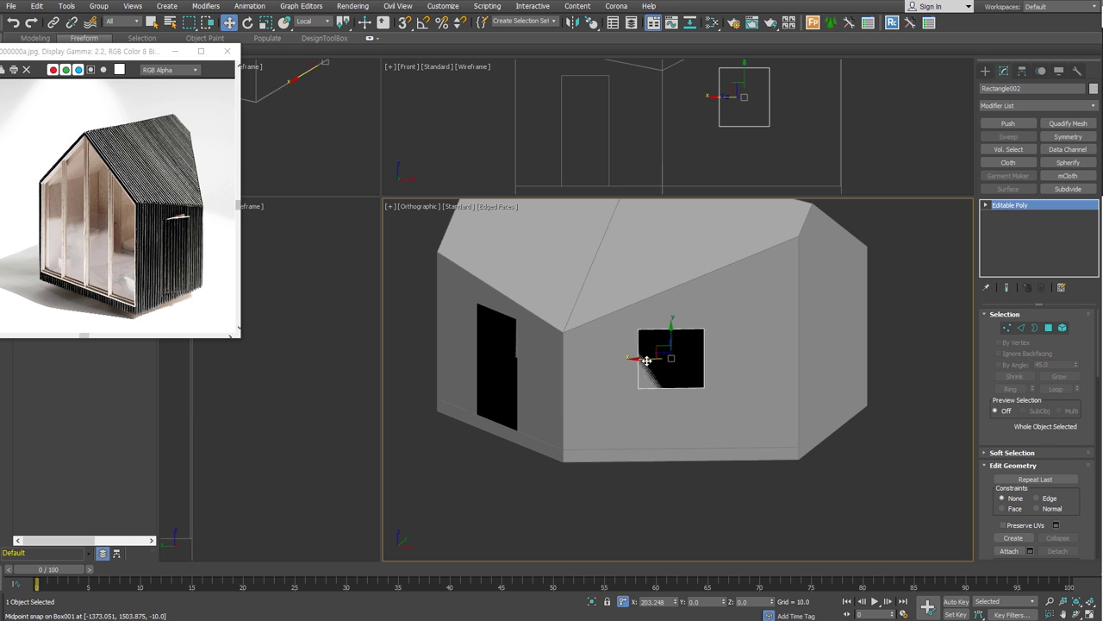
{"action": "mouse_move", "coordinate": [669, 350]}
{"action": "middle_mouse_down", "text": "alt"}
{"action": "mouse_move", "coordinate": [712, 345]}
{"action": "mouse_move", "coordinate": [664, 357]}
{"action": "middle_mouse_up", "text": "alt"}
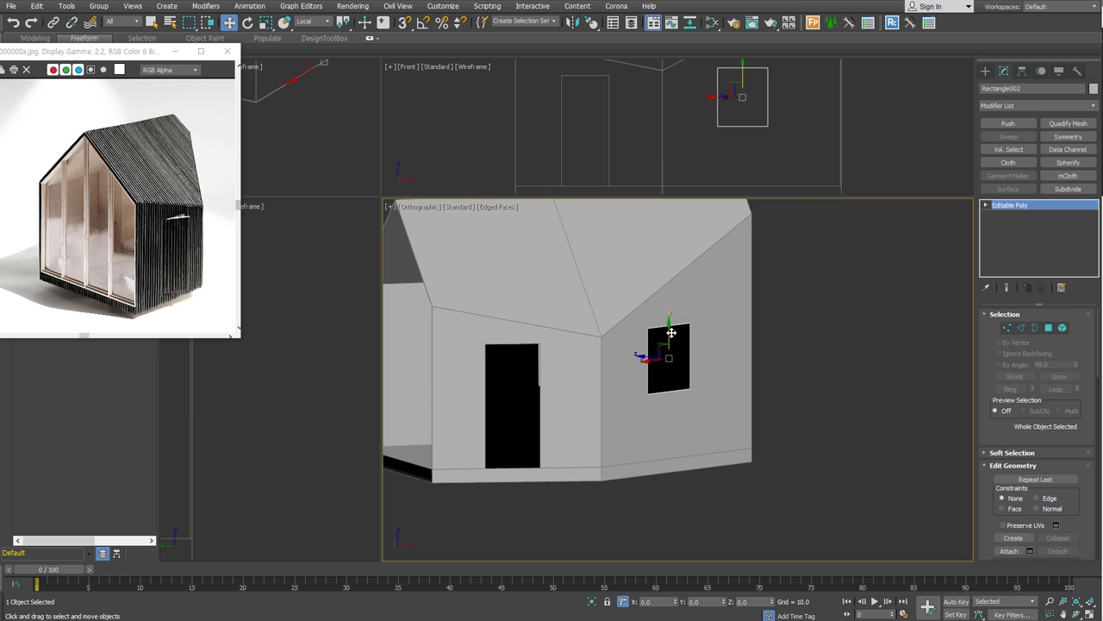
{"action": "left_click_drag", "start_coordinate": [657, 362], "coordinate": [668, 367]}
{"action": "mouse_move", "coordinate": [696, 429]}
{"action": "middle_mouse_down", "text": "alt"}
{"action": "mouse_move", "coordinate": [500, 443]}
{"action": "mouse_move", "coordinate": [477, 423]}
{"action": "middle_mouse_up", "text": "alt"}
{"action": "left_click", "coordinate": [500, 443]}
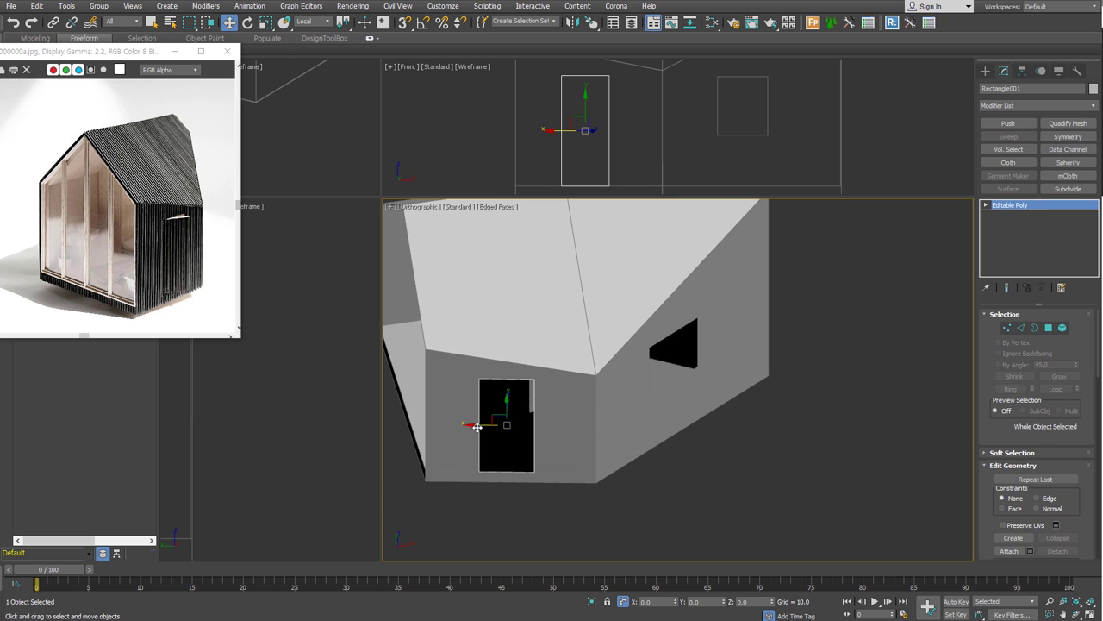
{"action": "left_click", "coordinate": [679, 471]}
{"action": "mouse_move", "coordinate": [677, 472]}
{"action": "middle_mouse_down", "text": "alt"}
{"action": "mouse_move", "coordinate": [657, 431]}
{"action": "mouse_move", "coordinate": [807, 306]}
{"action": "middle_mouse_up", "text": "alt"}
Step: Give both rectangles a Shell with Inner Amount 50.4 and Outer Amount 121.9
{"action": "key", "text": "ctrl+a"}
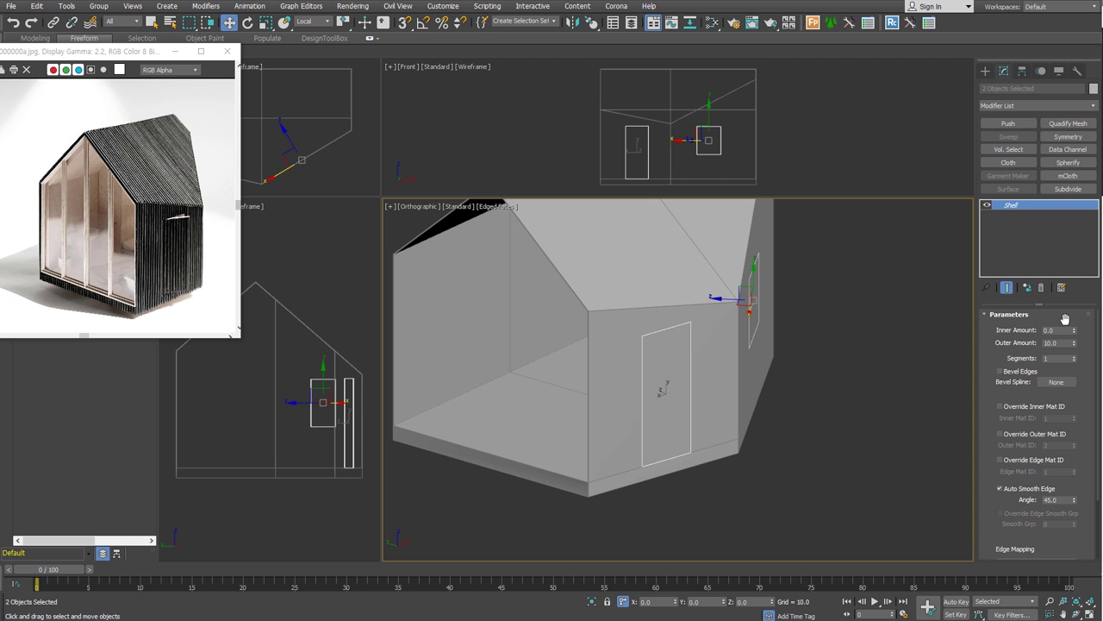
{"action": "mouse_move", "coordinate": [1073, 331]}
{"action": "left_mouse_down"}
{"action": "mouse_move", "coordinate": [1073, 318]}
{"action": "mouse_move", "coordinate": [1073, 328]}
{"action": "left_mouse_up"}
{"action": "mouse_move", "coordinate": [898, 392]}
{"action": "middle_mouse_down", "text": "alt"}
{"action": "mouse_move", "coordinate": [723, 381]}
{"action": "mouse_move", "coordinate": [777, 298]}
{"action": "middle_mouse_up", "text": "alt"}
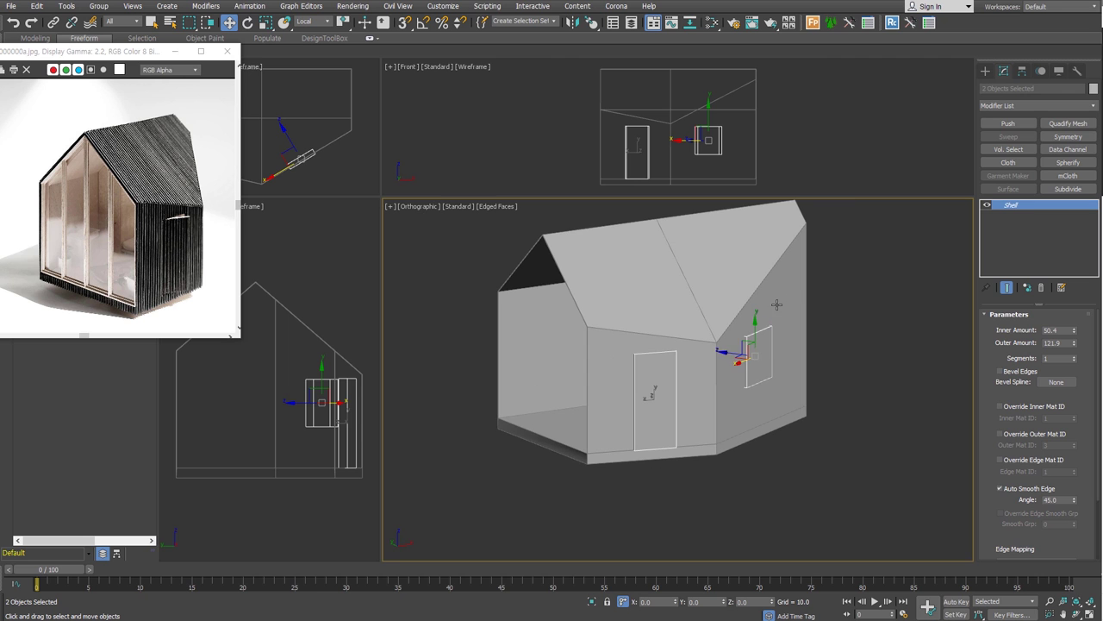
{"action": "left_click", "coordinate": [778, 296]}
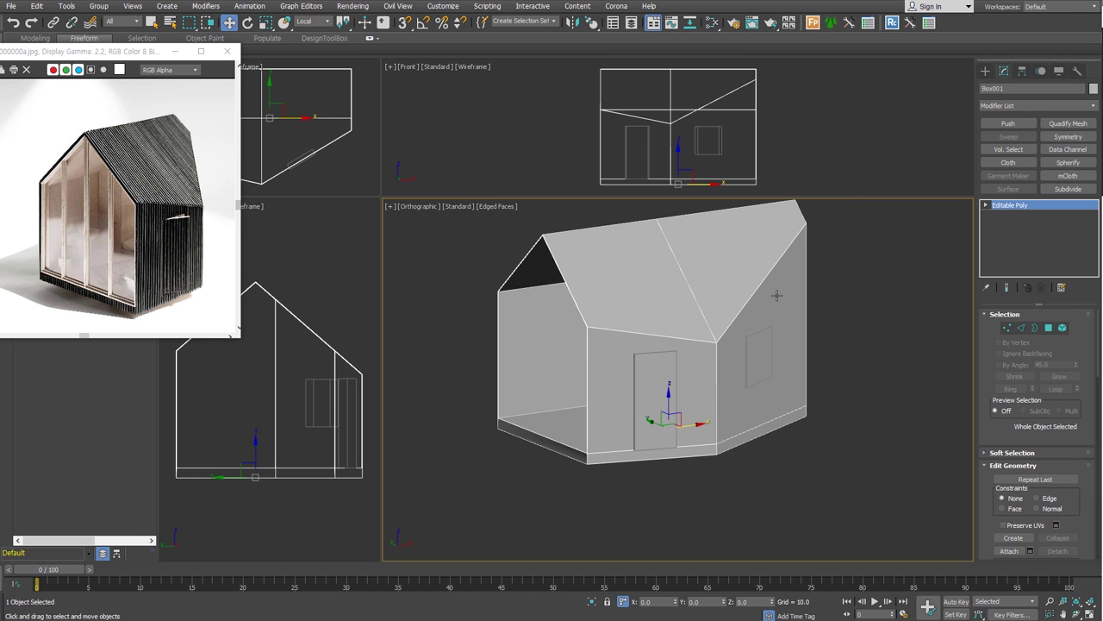
Step: Apply a ProBoolean Subtraction to the house, picking the window block as the cutter
{"action": "left_click", "coordinate": [985, 71]}
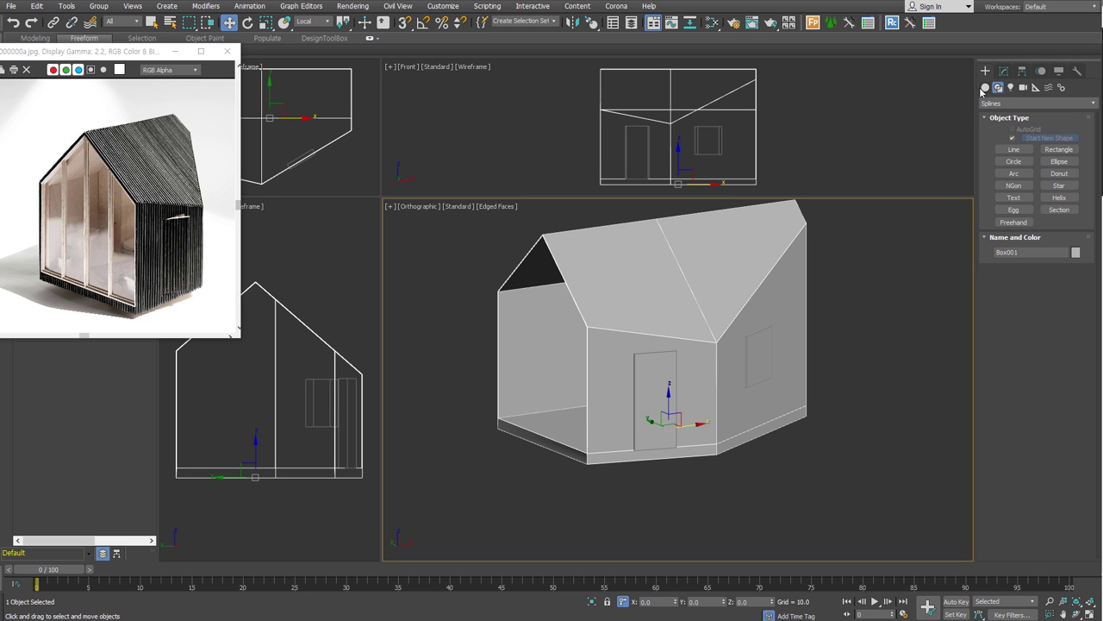
{"action": "left_click", "coordinate": [986, 87]}
{"action": "left_click", "coordinate": [1017, 103]}
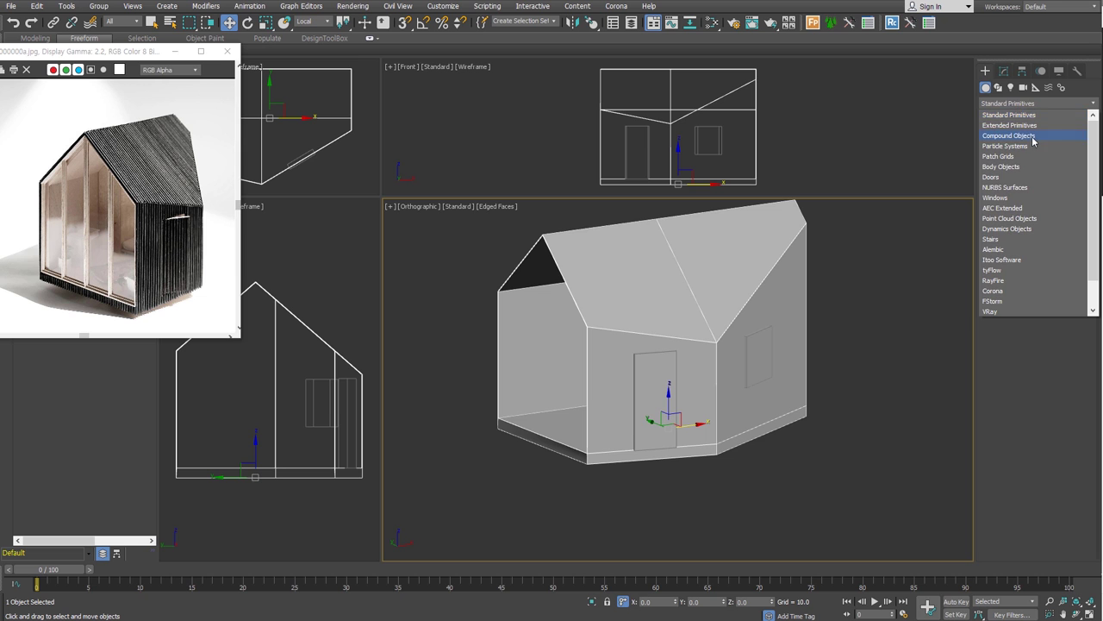
{"action": "left_click", "coordinate": [1034, 135]}
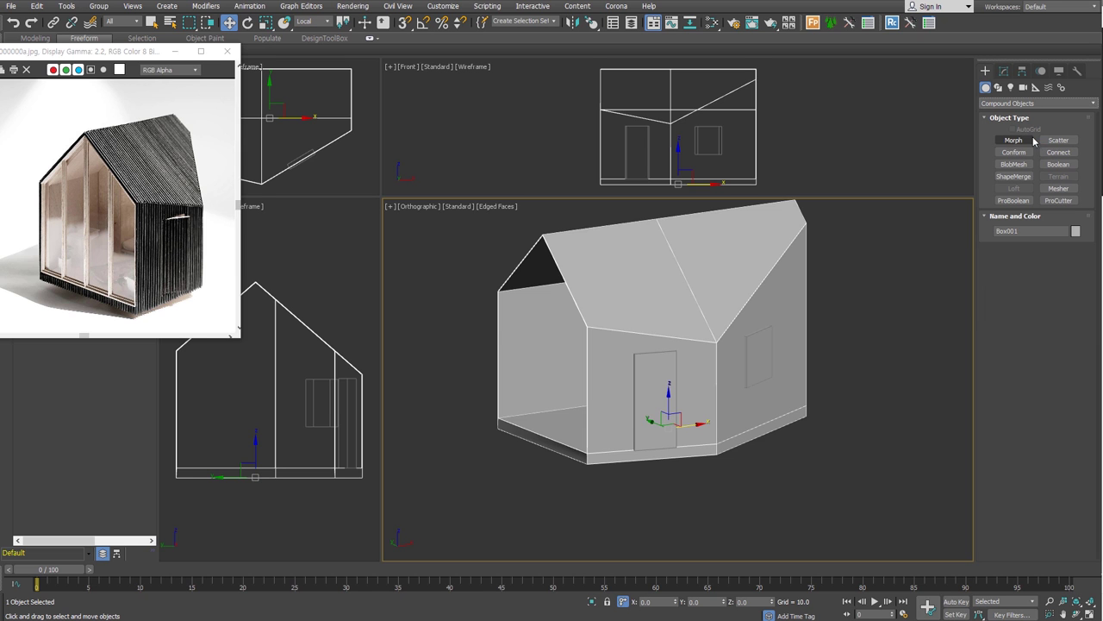
{"action": "left_click", "coordinate": [1013, 200]}
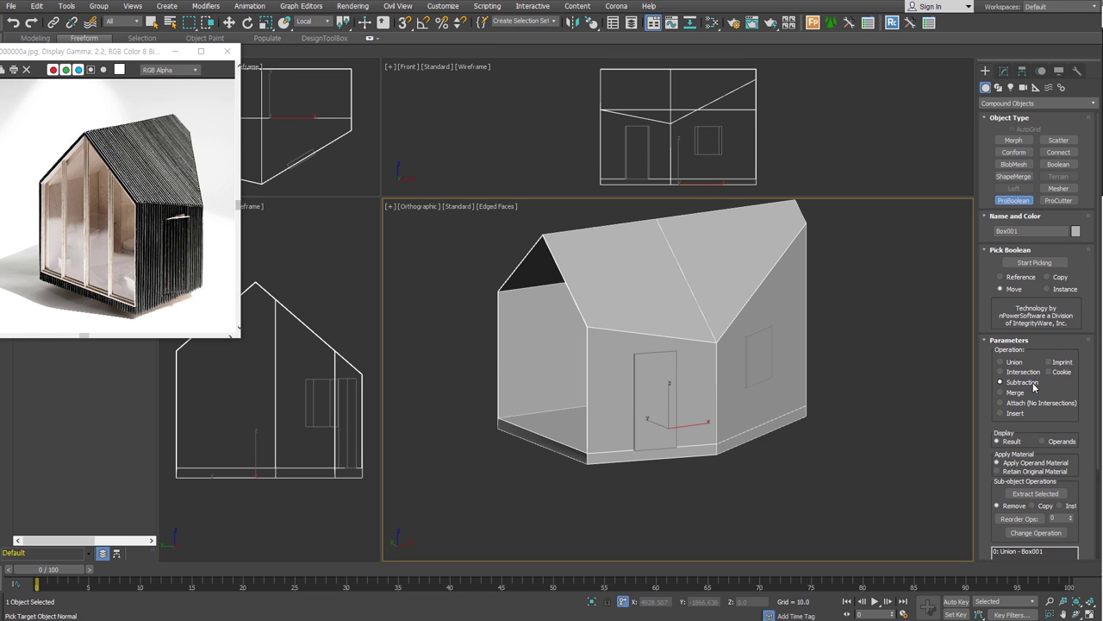
{"action": "left_click", "coordinate": [1057, 266]}
{"action": "left_click", "coordinate": [313, 390]}
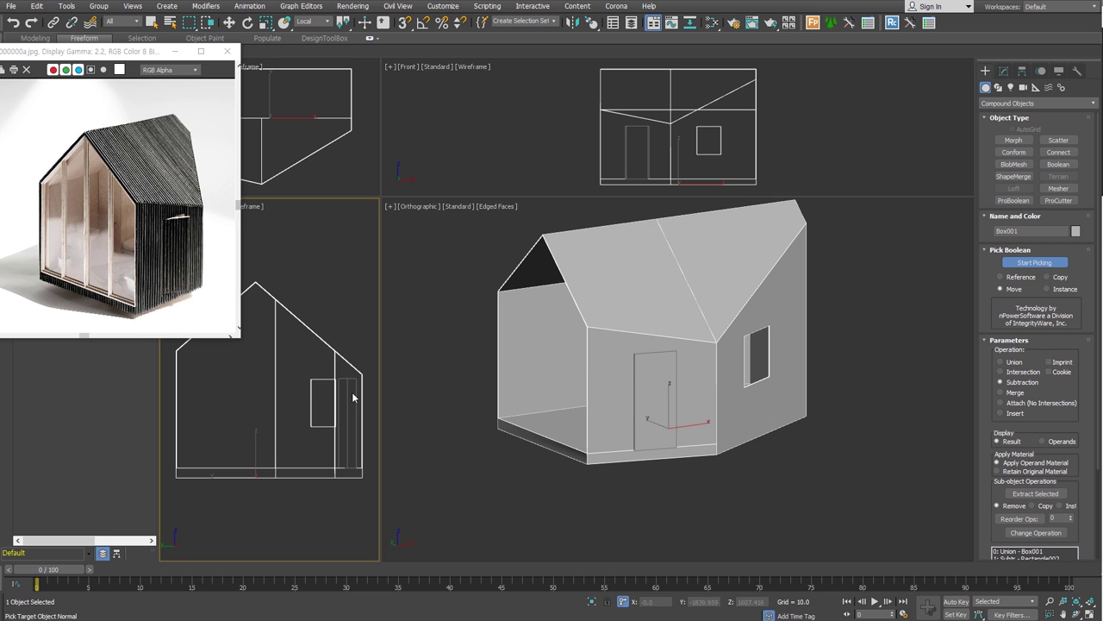
{"action": "mouse_move", "coordinate": [798, 469]}
{"action": "middle_mouse_down", "text": "alt"}
{"action": "mouse_move", "coordinate": [843, 459]}
{"action": "mouse_move", "coordinate": [745, 456]}
{"action": "mouse_move", "coordinate": [763, 464]}
{"action": "middle_mouse_up", "text": "alt"}
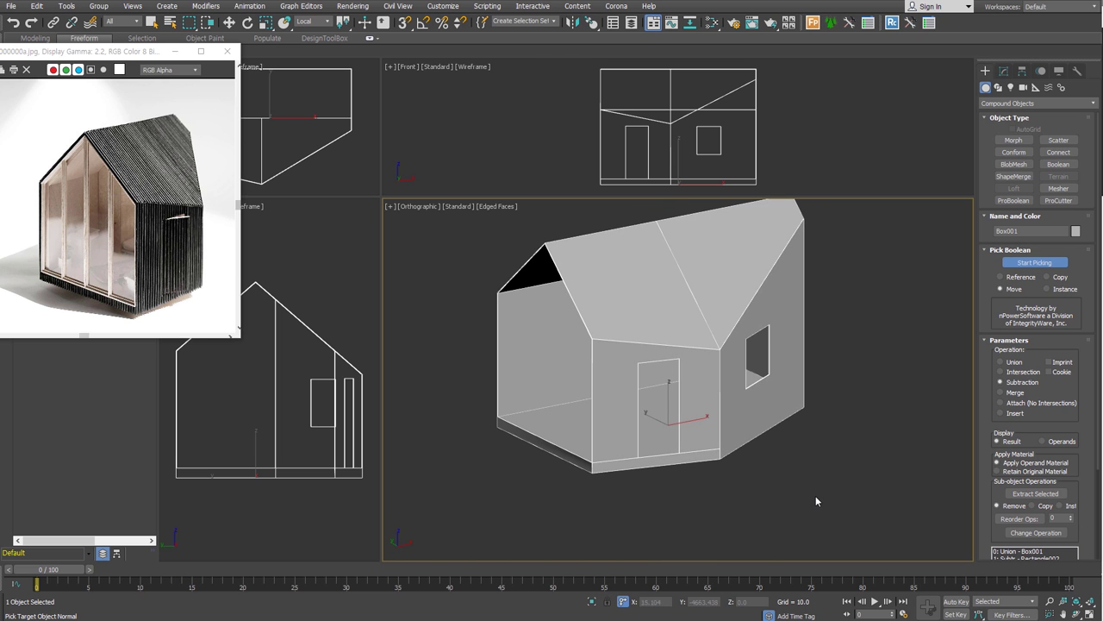
{"action": "key", "text": "w"}
{"action": "mouse_move", "coordinate": [742, 493]}
{"action": "middle_mouse_down", "text": "alt"}
{"action": "mouse_move", "coordinate": [831, 492]}
{"action": "mouse_move", "coordinate": [777, 496]}
{"action": "middle_mouse_up", "text": "alt"}
Step: Select the house's interior floor, wall and roof polygons
{"action": "key", "text": "4"}
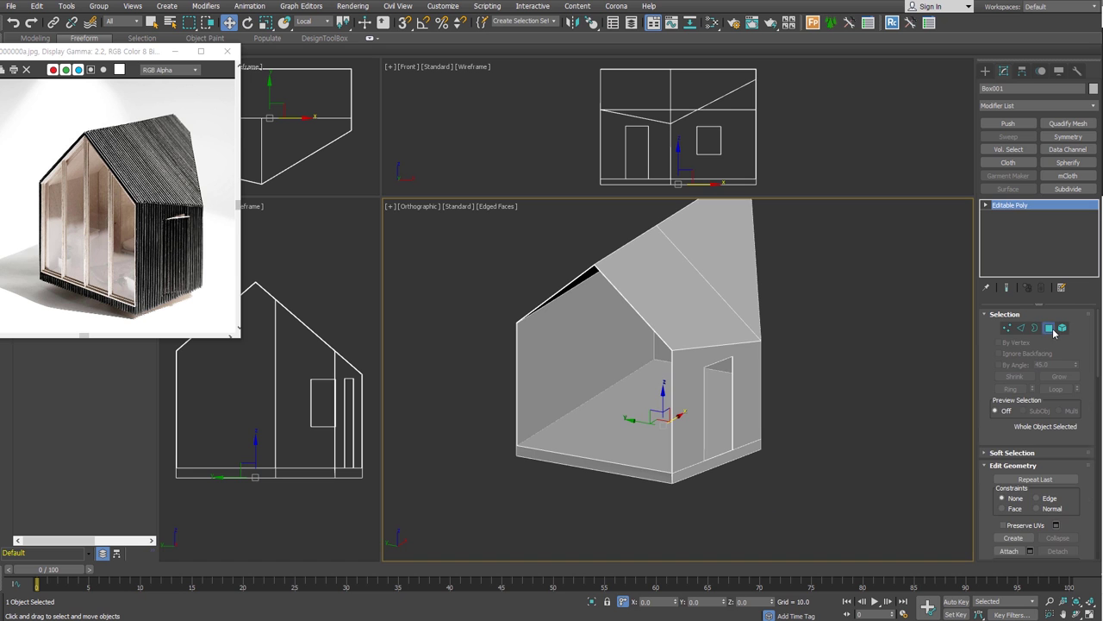
{"action": "left_click", "coordinate": [715, 405]}
{"action": "left_click", "coordinate": [634, 439]}
{"action": "left_click", "coordinate": [586, 374], "text": "ctrl"}
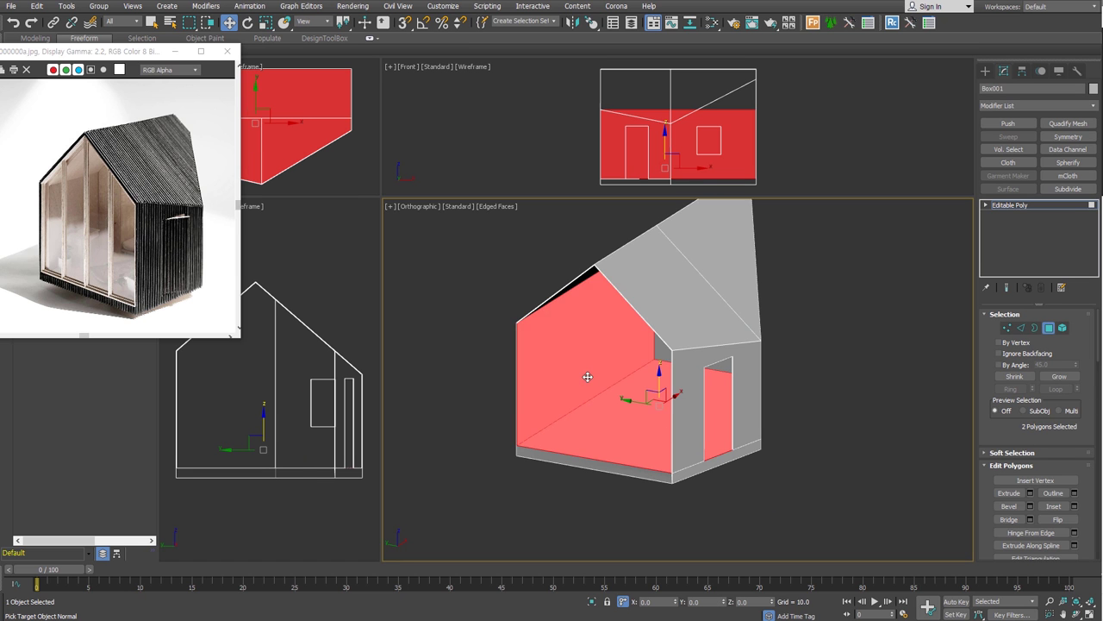
{"action": "middle_click_drag", "start_coordinate": [574, 387], "coordinate": [586, 355], "text": "alt"}
{"action": "left_click", "coordinate": [615, 285], "text": "ctrl"}
{"action": "middle_click_drag", "start_coordinate": [614, 285], "coordinate": [884, 421], "text": "alt"}
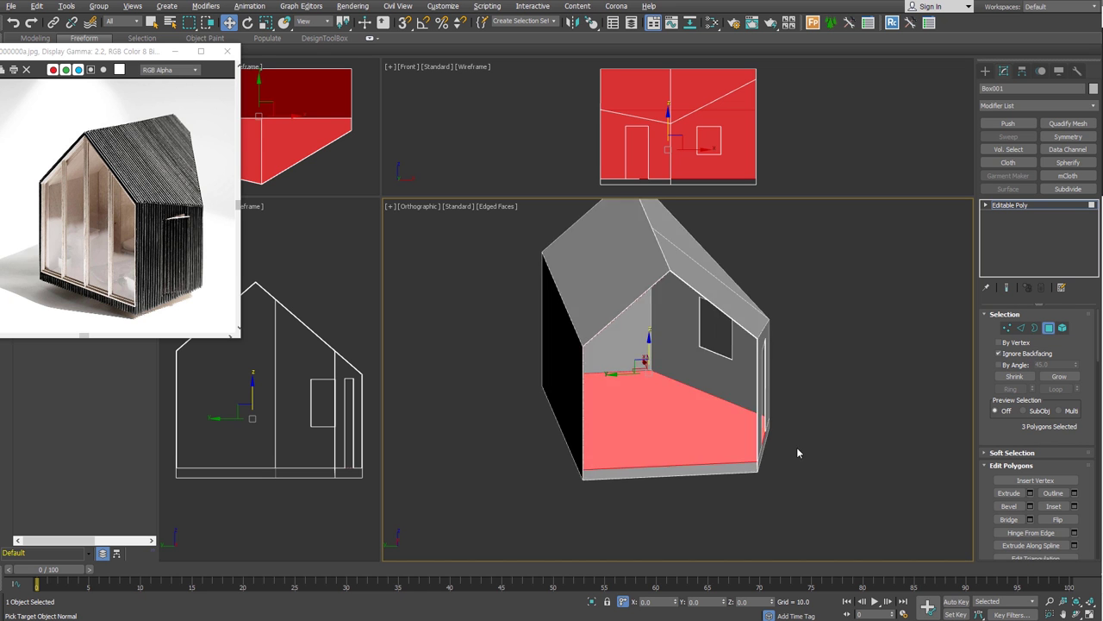
{"action": "left_click", "coordinate": [603, 275], "text": "ctrl"}
{"action": "left_click", "coordinate": [638, 387], "text": "ctrl"}
{"action": "mouse_move", "coordinate": [638, 387]}
{"action": "middle_mouse_down", "text": "alt"}
{"action": "mouse_move", "coordinate": [681, 339]}
{"action": "mouse_move", "coordinate": [864, 479]}
{"action": "mouse_move", "coordinate": [730, 510]}
{"action": "mouse_move", "coordinate": [695, 492]}
{"action": "mouse_move", "coordinate": [668, 500]}
{"action": "mouse_move", "coordinate": [806, 505]}
{"action": "mouse_move", "coordinate": [758, 483]}
{"action": "middle_mouse_up", "text": "alt"}
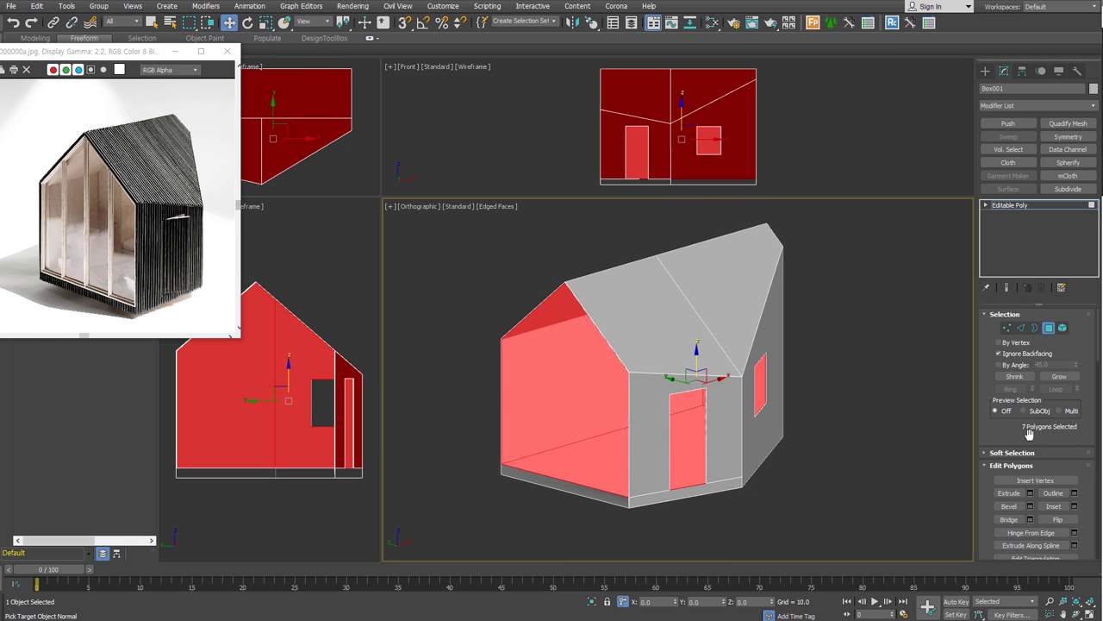
{"action": "scroll", "coordinate": [1090, 510], "scroll_direction": "down", "scroll_amount": 5}
Step: Detach the selected faces as a clone named in_wall
{"action": "left_click", "coordinate": [1058, 498]}
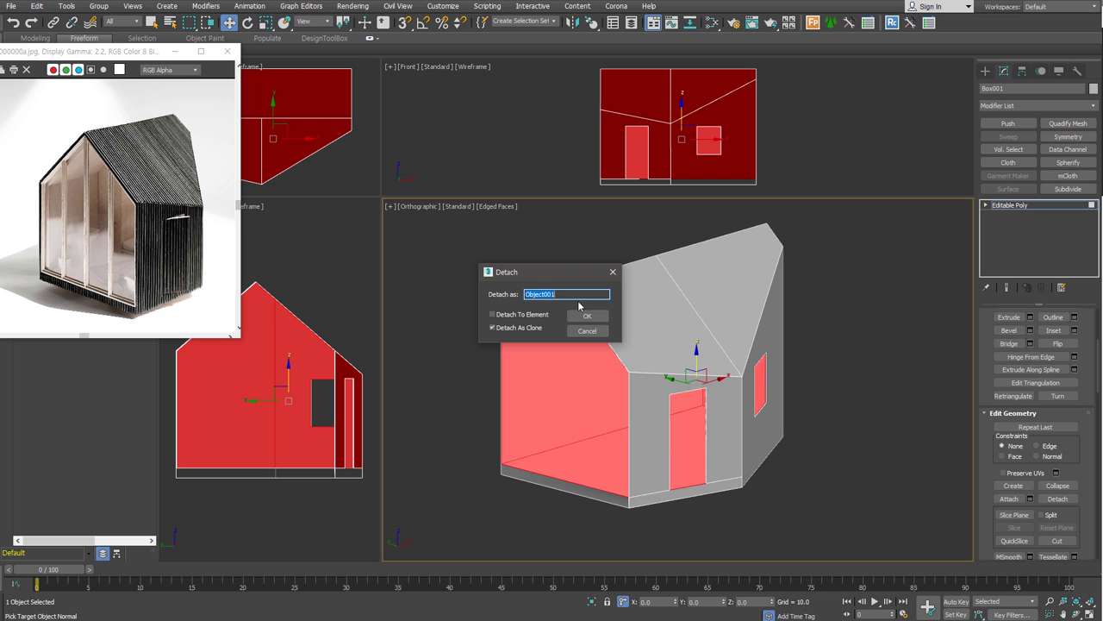
{"action": "type", "text": "in_wall"}
{"action": "left_click", "coordinate": [584, 314]}
{"action": "left_click", "coordinate": [1010, 205]}
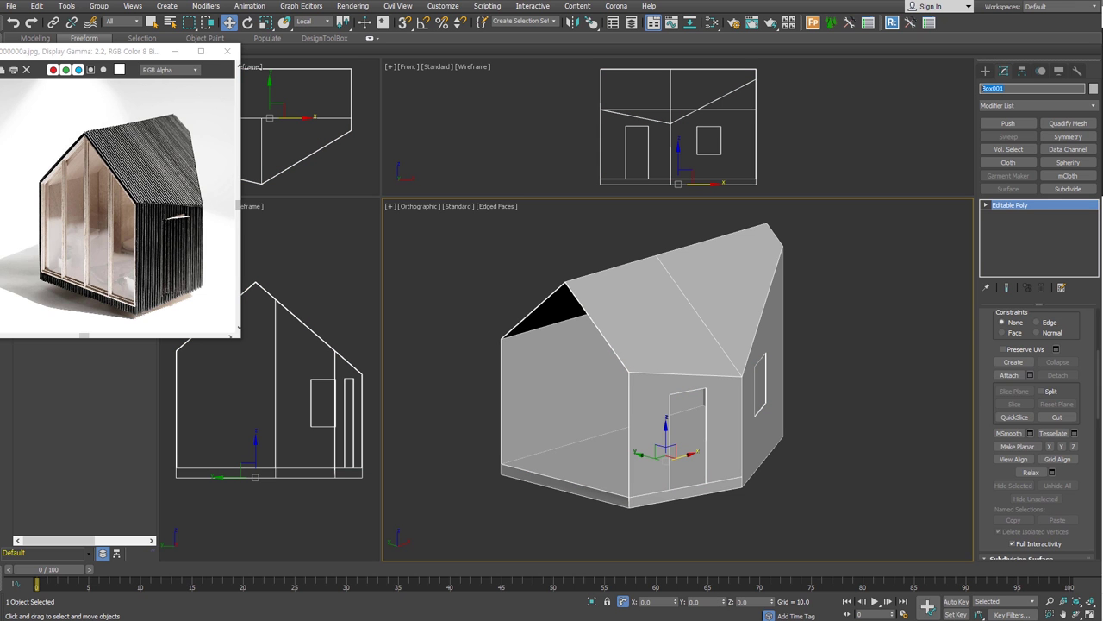
{"action": "key", "text": "Tab"}
{"action": "type", "text": "out_wall"}
{"action": "left_click", "coordinate": [597, 444]}
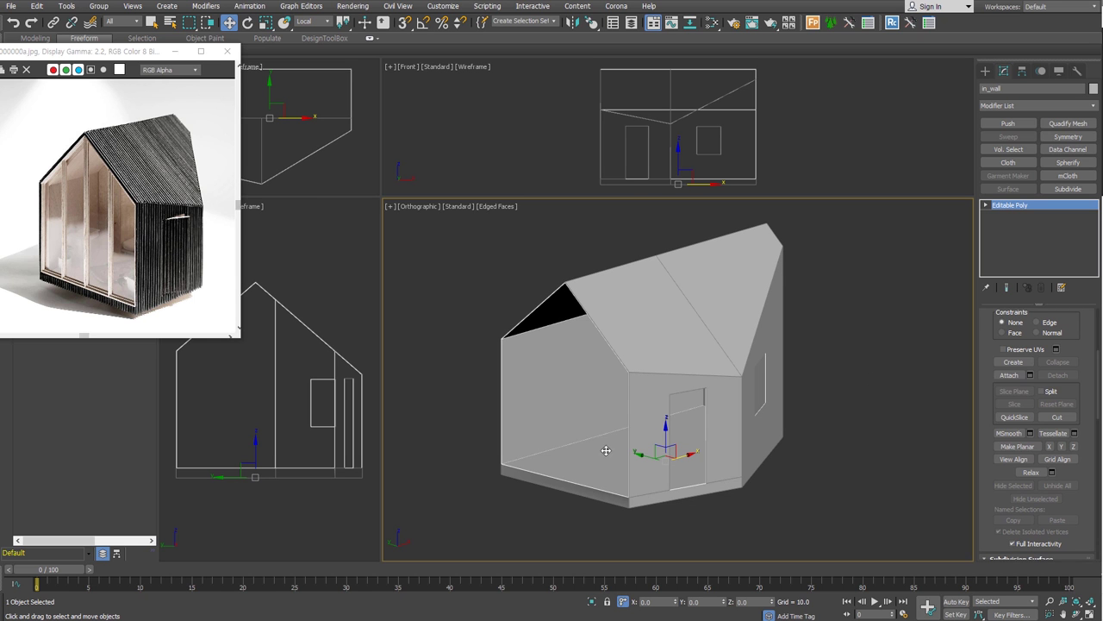
Step: Chamfer the open border of in_wall by about 445 in the Top view
{"action": "middle_click_drag", "start_coordinate": [623, 372], "coordinate": [770, 520], "text": "alt"}
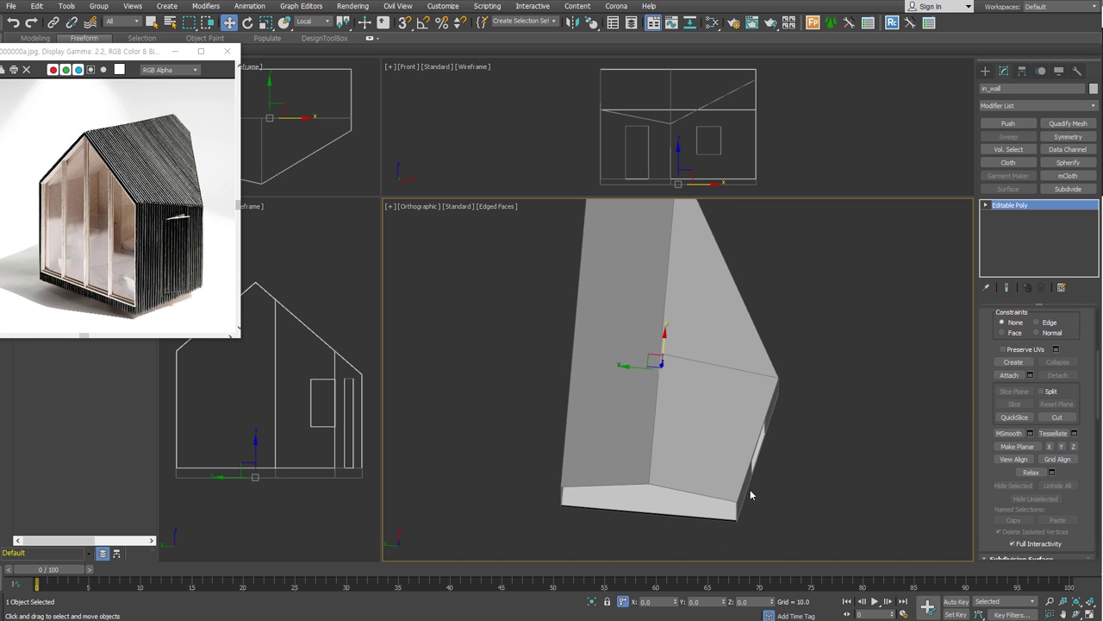
{"action": "key", "text": "t"}
{"action": "left_click", "coordinate": [985, 205]}
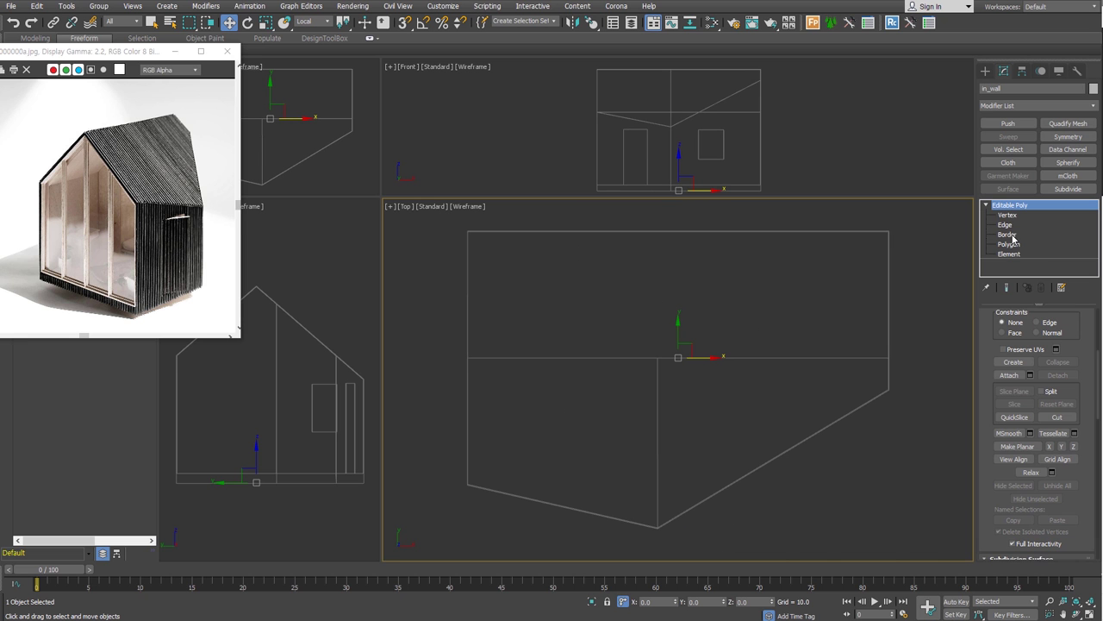
{"action": "left_click", "coordinate": [1007, 234]}
{"action": "middle_click_drag", "start_coordinate": [443, 340], "coordinate": [529, 382]}
{"action": "right_click", "coordinate": [527, 391]}
{"action": "left_click", "coordinate": [401, 392]}
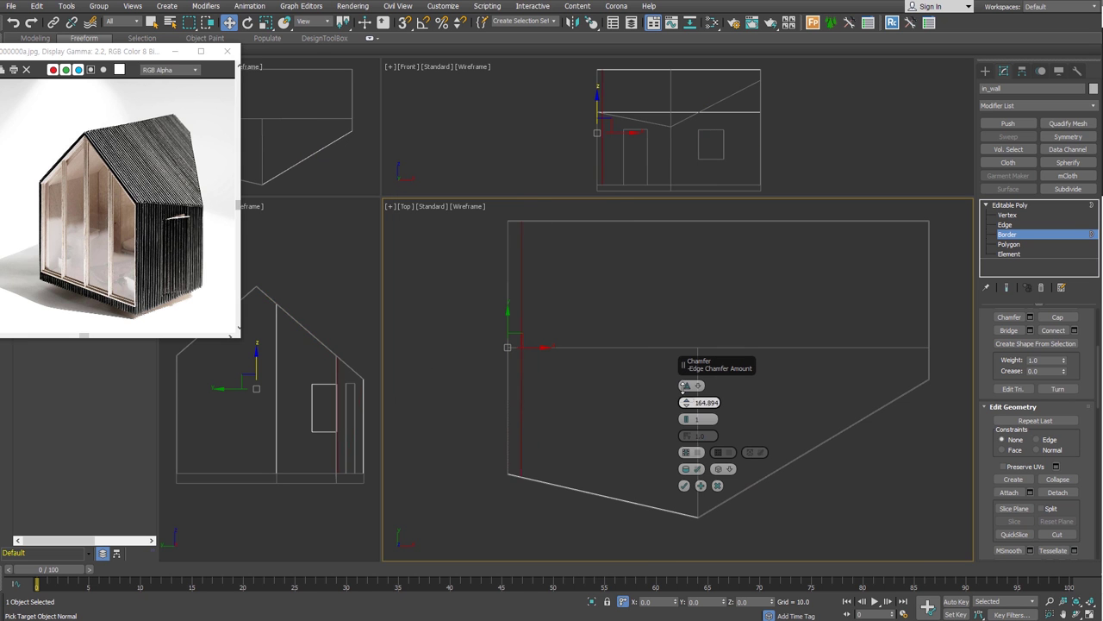
{"action": "left_click_drag", "start_coordinate": [683, 387], "coordinate": [660, 346]}
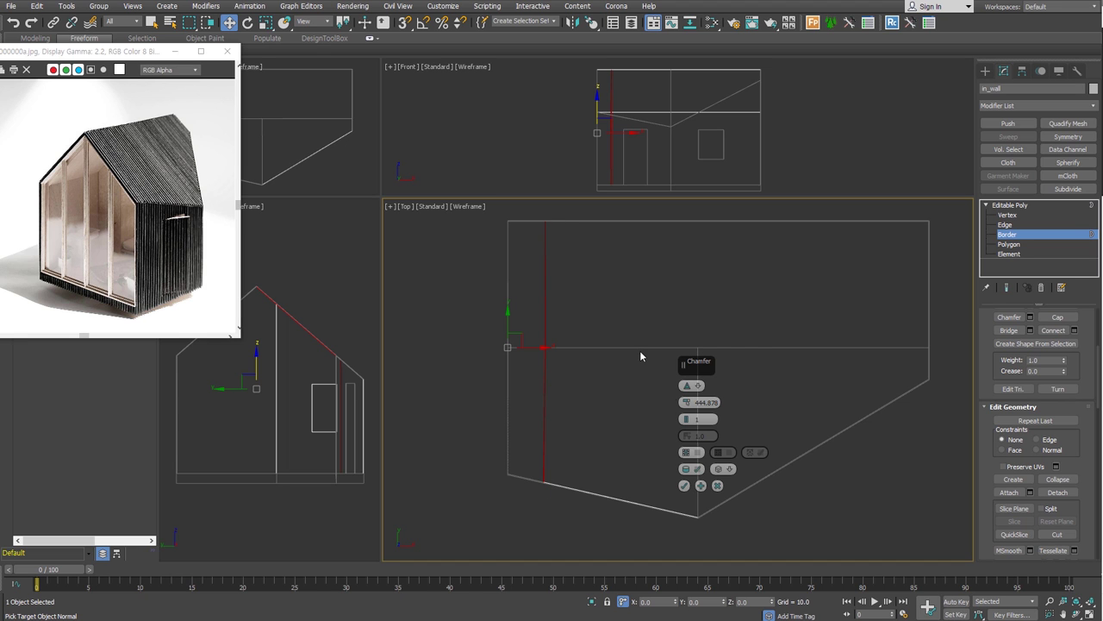
{"action": "left_click", "coordinate": [683, 485]}
Step: Draw a vertical guide Line in the Top view and reframe the in_wall shape
{"action": "left_click", "coordinate": [1010, 204]}
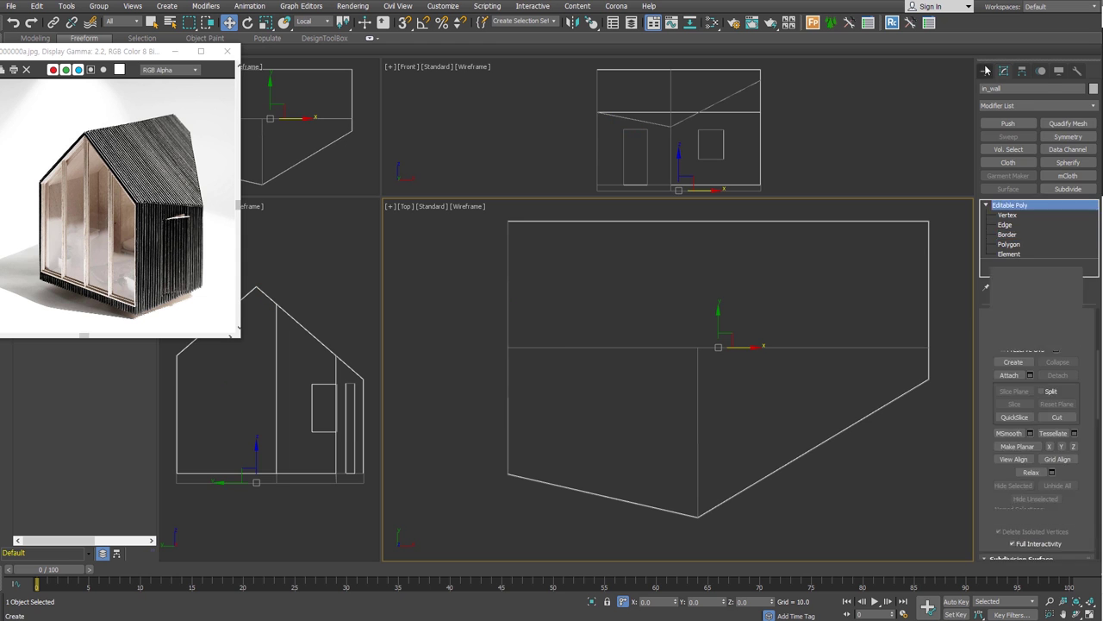
{"action": "left_click", "coordinate": [985, 70]}
{"action": "left_click", "coordinate": [998, 87]}
{"action": "left_click", "coordinate": [1013, 149]}
{"action": "left_click", "coordinate": [526, 211]}
{"action": "right_click", "coordinate": [552, 515], "text": "shift"}
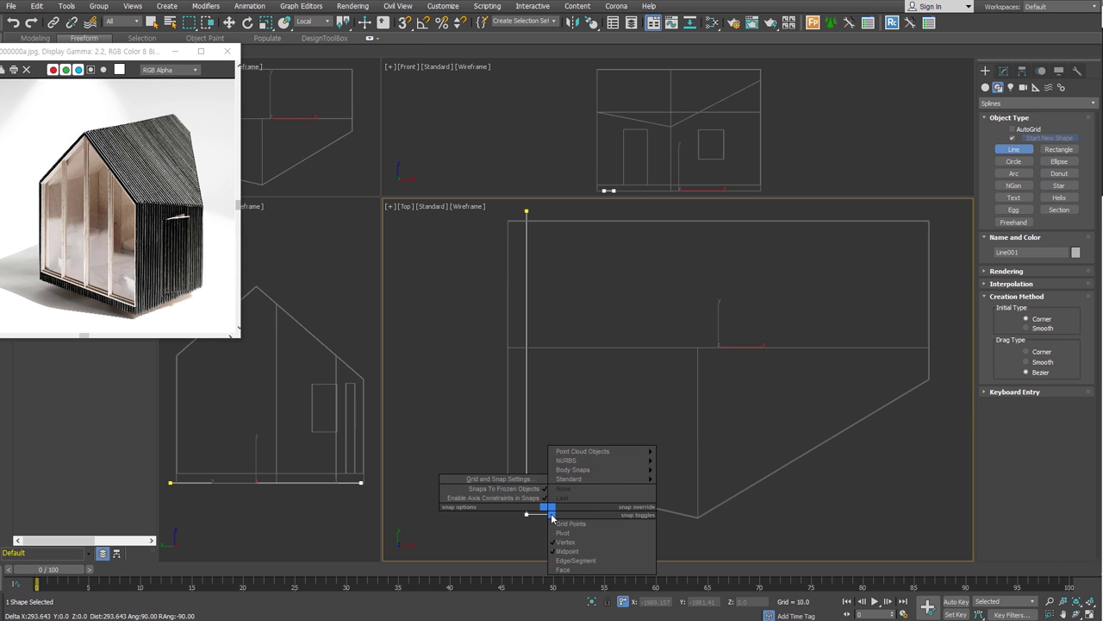
{"action": "right_click", "coordinate": [552, 515]}
{"action": "right_click", "coordinate": [529, 370]}
{"action": "key", "text": "shift+z"}
{"action": "key", "text": "shift+z"}
{"action": "key", "text": "ctrl+z"}
{"action": "key", "text": "shift+z"}
{"action": "key", "text": "shift+z"}
{"action": "key", "text": "shift+z"}
Step: QuickSlice a vertical cut through the in_wall mesh
{"action": "scroll", "coordinate": [696, 457], "scroll_direction": "down", "scroll_amount": 5}
{"action": "scroll", "coordinate": [694, 458], "scroll_direction": "up", "scroll_amount": 2}
{"action": "scroll", "coordinate": [689, 458], "scroll_direction": "up", "scroll_amount": 1}
{"action": "left_click", "coordinate": [1004, 70]}
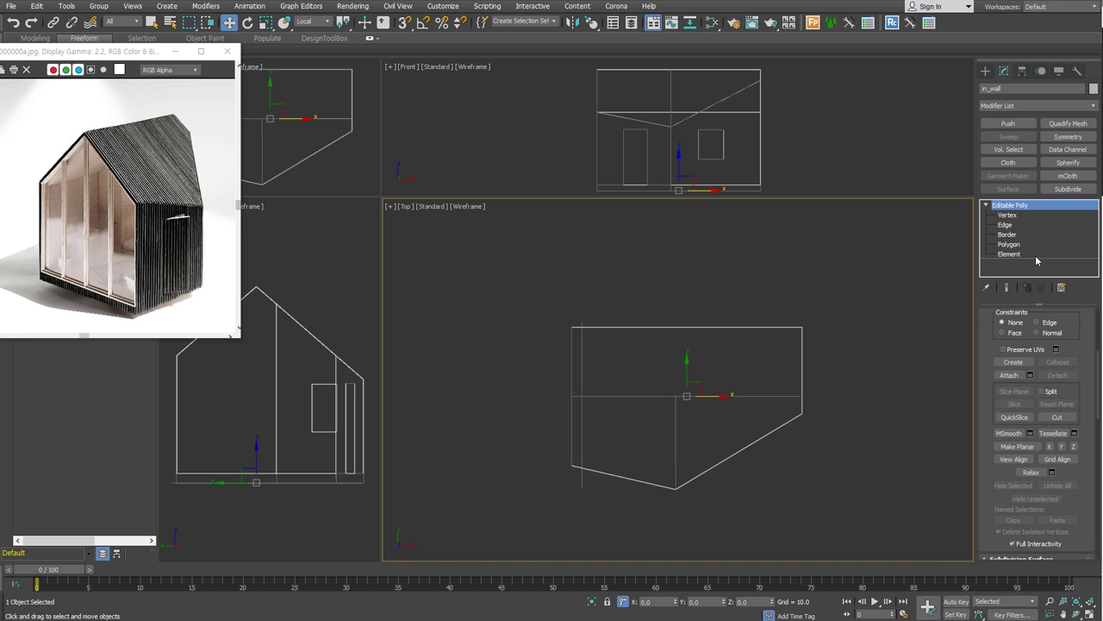
{"action": "left_click", "coordinate": [1014, 416]}
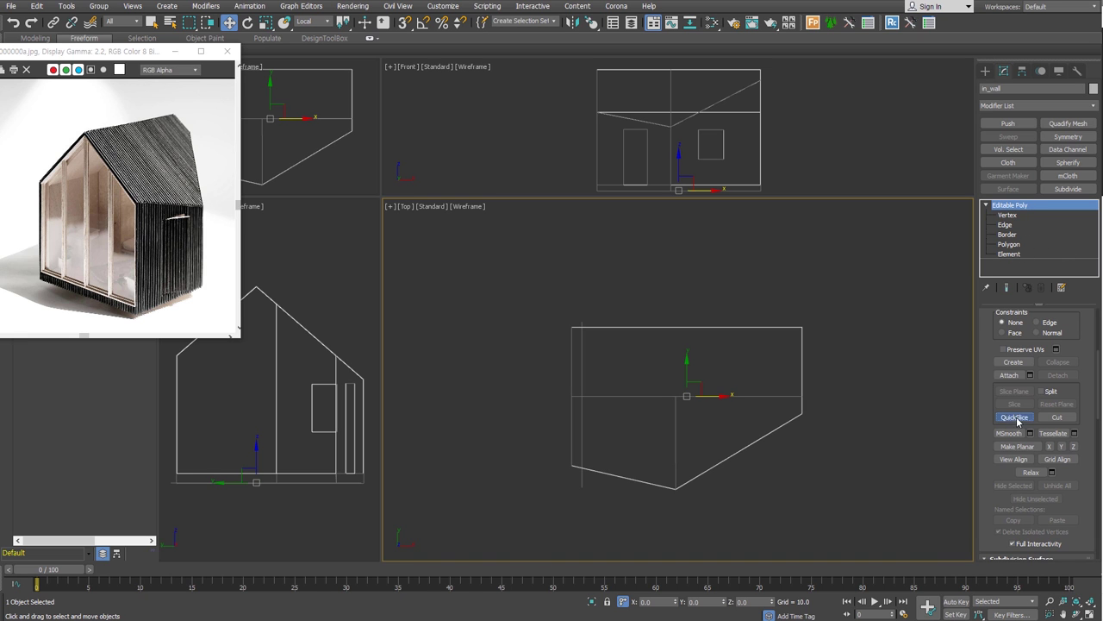
{"action": "left_click", "coordinate": [583, 485]}
{"action": "left_click", "coordinate": [591, 320]}
{"action": "key", "text": "w"}
{"action": "middle_click_drag", "start_coordinate": [610, 516], "coordinate": [655, 438], "text": "alt"}
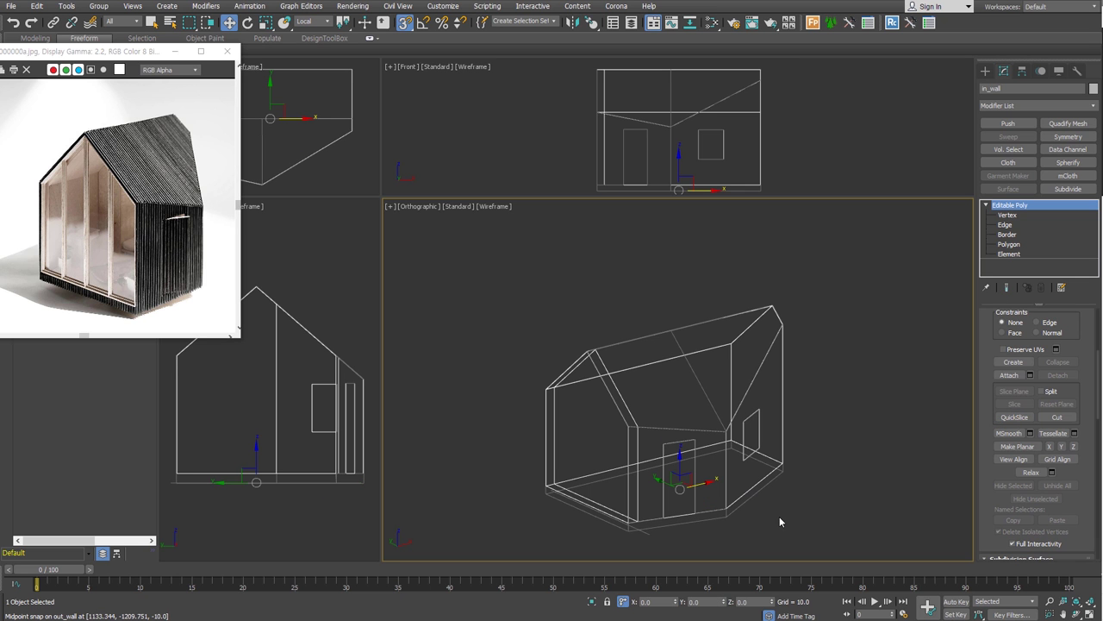
Step: Select only the five-polygon strip at the gable end of in_wall, excluding backfaces
{"action": "key", "text": "4"}
{"action": "middle_click_drag", "start_coordinate": [665, 443], "coordinate": [630, 472], "text": "alt"}
{"action": "mouse_move", "coordinate": [516, 291]}
{"action": "left_mouse_down"}
{"action": "mouse_move", "coordinate": [639, 548]}
{"action": "mouse_move", "coordinate": [622, 543]}
{"action": "left_mouse_up"}
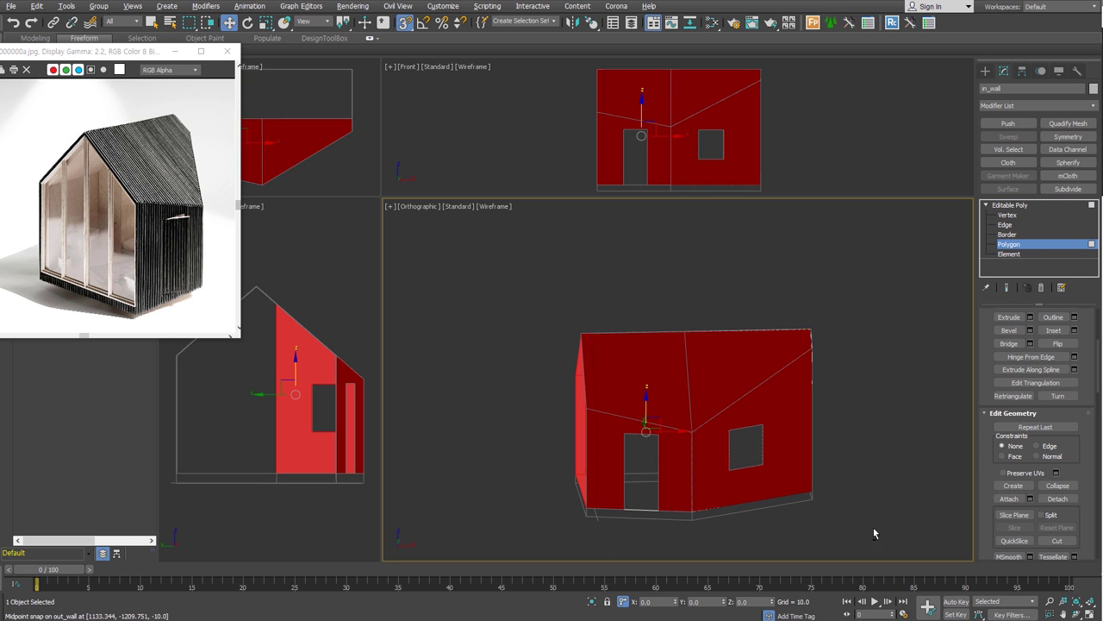
{"action": "scroll", "coordinate": [986, 328], "scroll_direction": "up", "scroll_amount": 3}
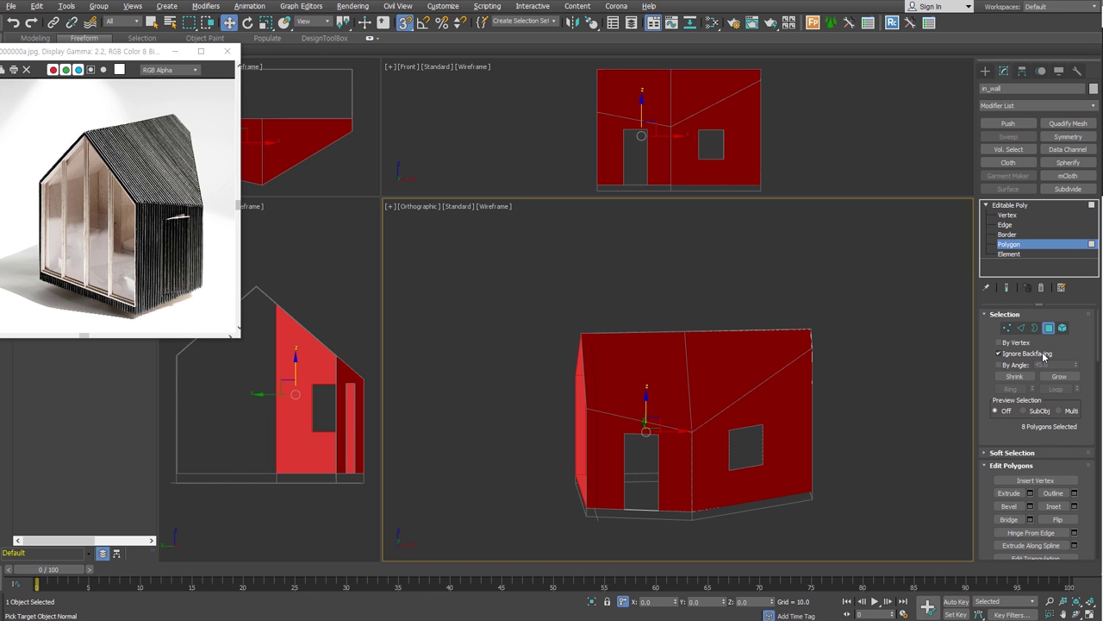
{"action": "left_click", "coordinate": [999, 353]}
{"action": "left_click_drag", "start_coordinate": [560, 319], "coordinate": [614, 536]}
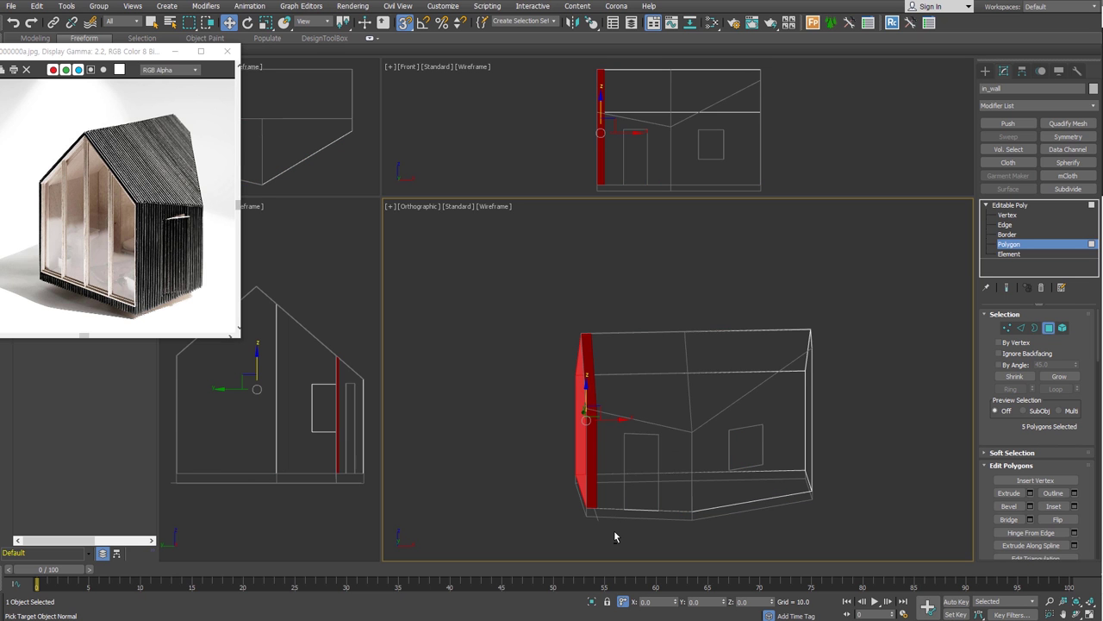
{"action": "middle_click_drag", "start_coordinate": [614, 530], "coordinate": [594, 513], "text": "alt"}
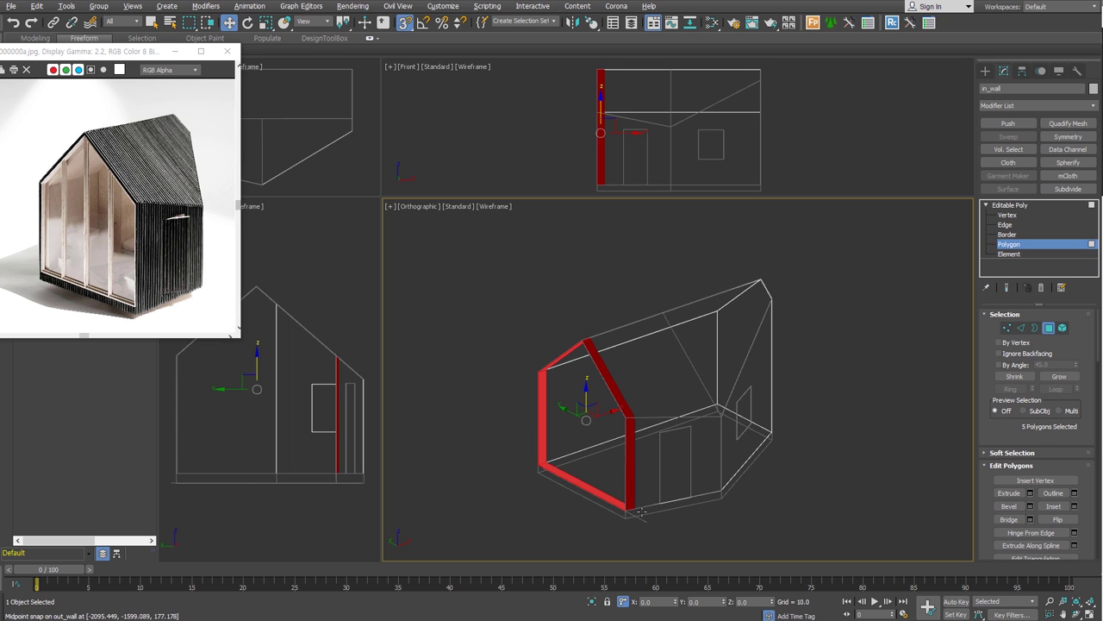
Step: Detach the strip as Object001 without cloning and exit polygon mode
{"action": "key", "text": "alt+d"}
{"action": "left_click", "coordinate": [521, 328]}
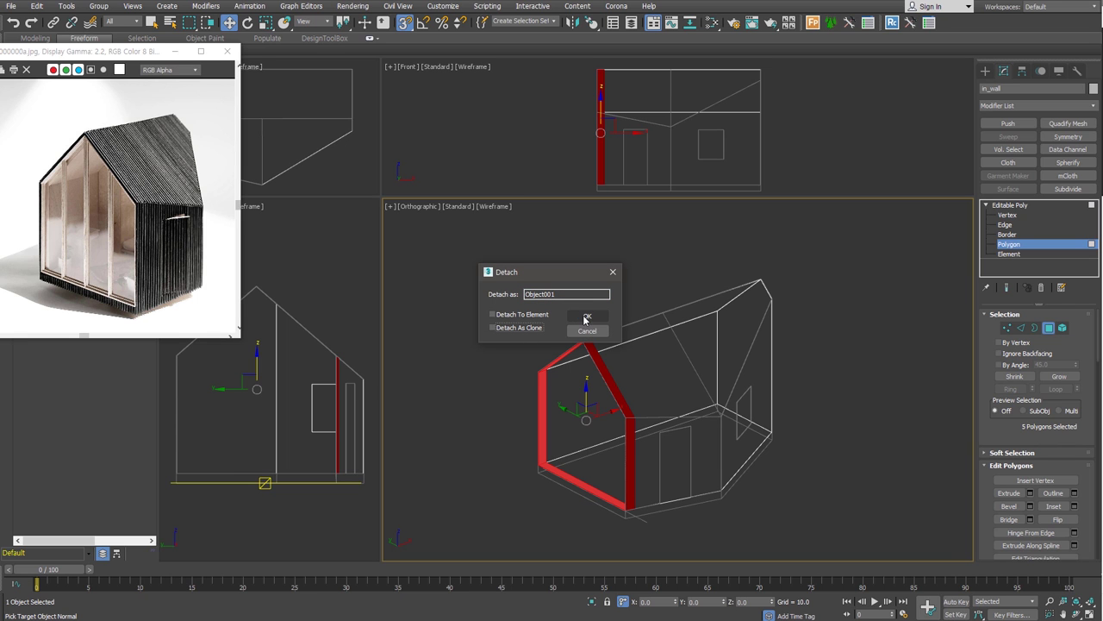
{"action": "left_click", "coordinate": [587, 315]}
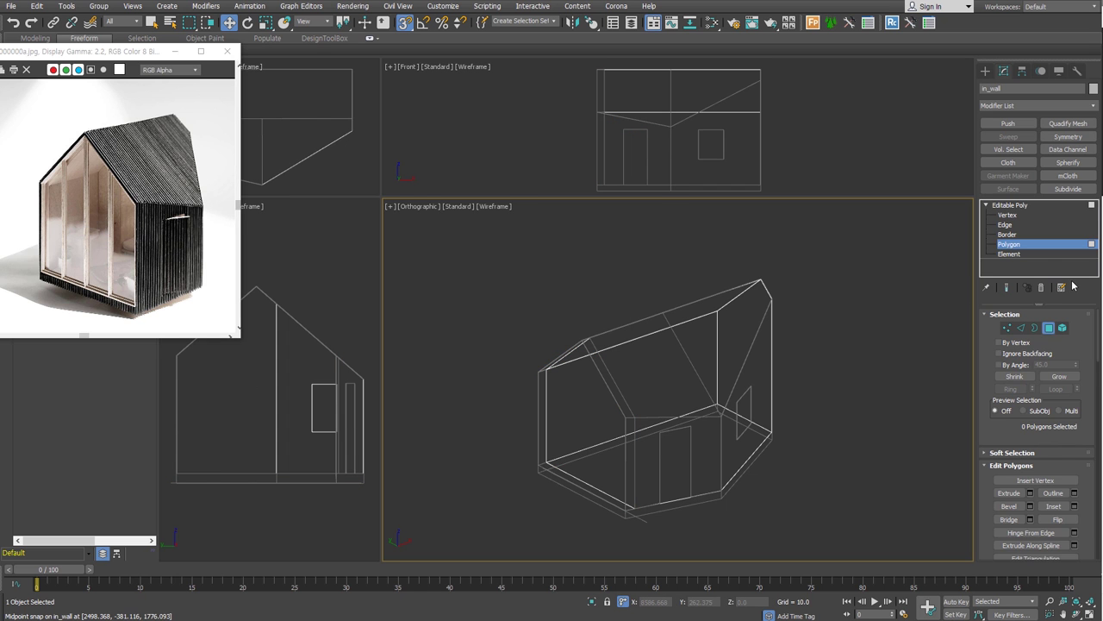
{"action": "key", "text": "6"}
{"action": "middle_click_drag", "start_coordinate": [690, 500], "coordinate": [715, 495], "text": "alt"}
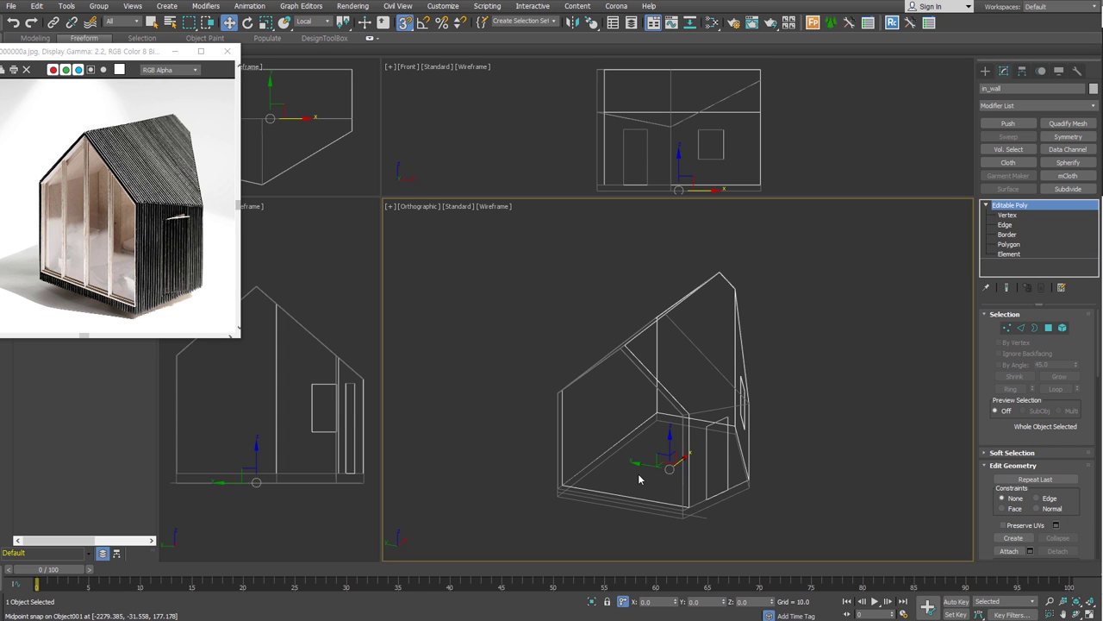
Step: Set in_wall's Shell to 0 inner and 100 outer thickness
{"action": "left_click", "coordinate": [1045, 330]}
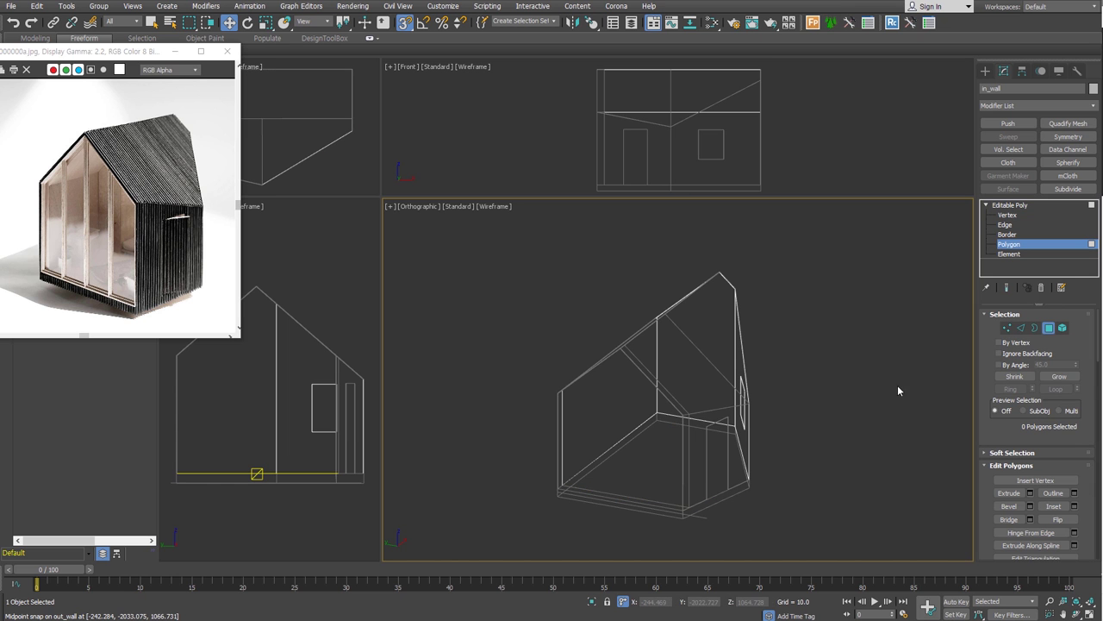
{"action": "middle_click_drag", "start_coordinate": [776, 470], "coordinate": [607, 383], "text": "alt"}
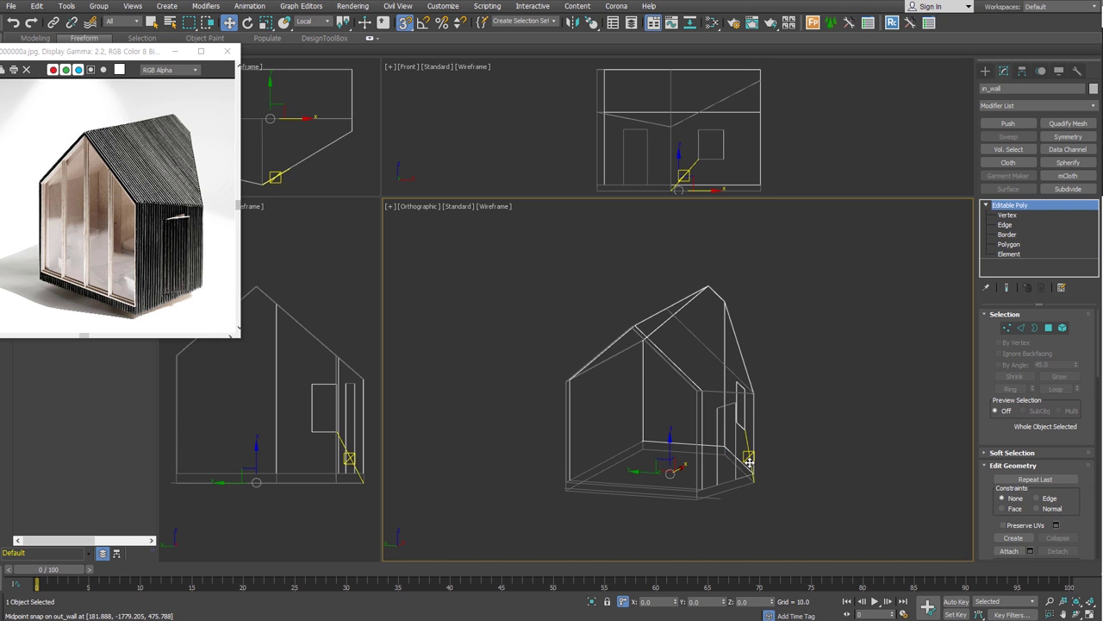
{"action": "right_click", "coordinate": [1074, 330]}
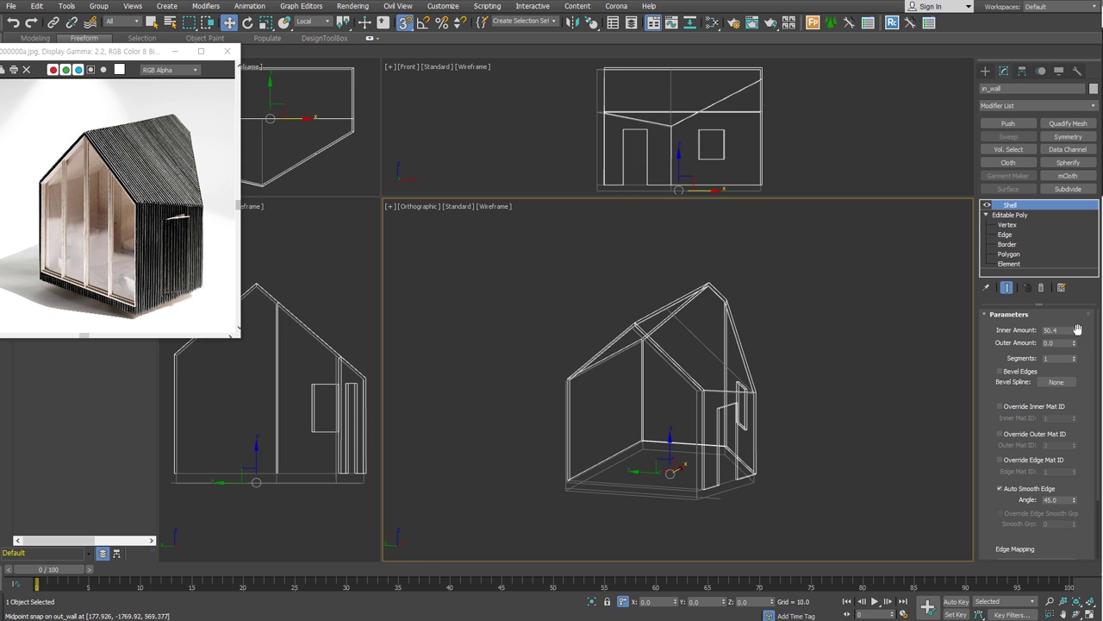
{"action": "left_click_drag", "start_coordinate": [1074, 343], "coordinate": [1058, 338]}
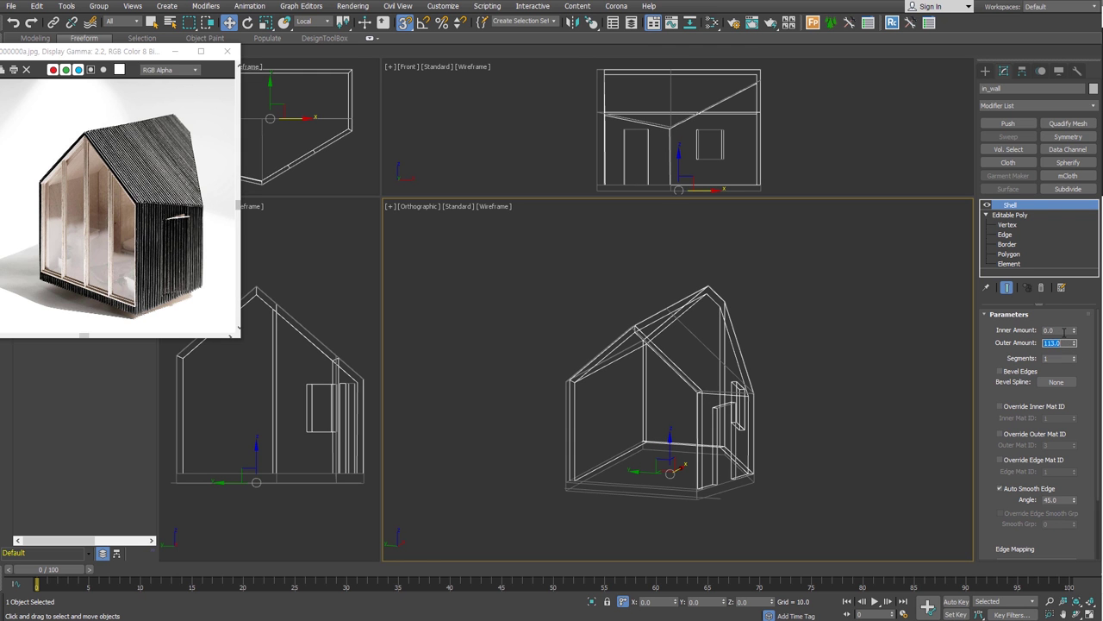
{"action": "type", "text": "00"}
{"action": "key", "text": "Return"}
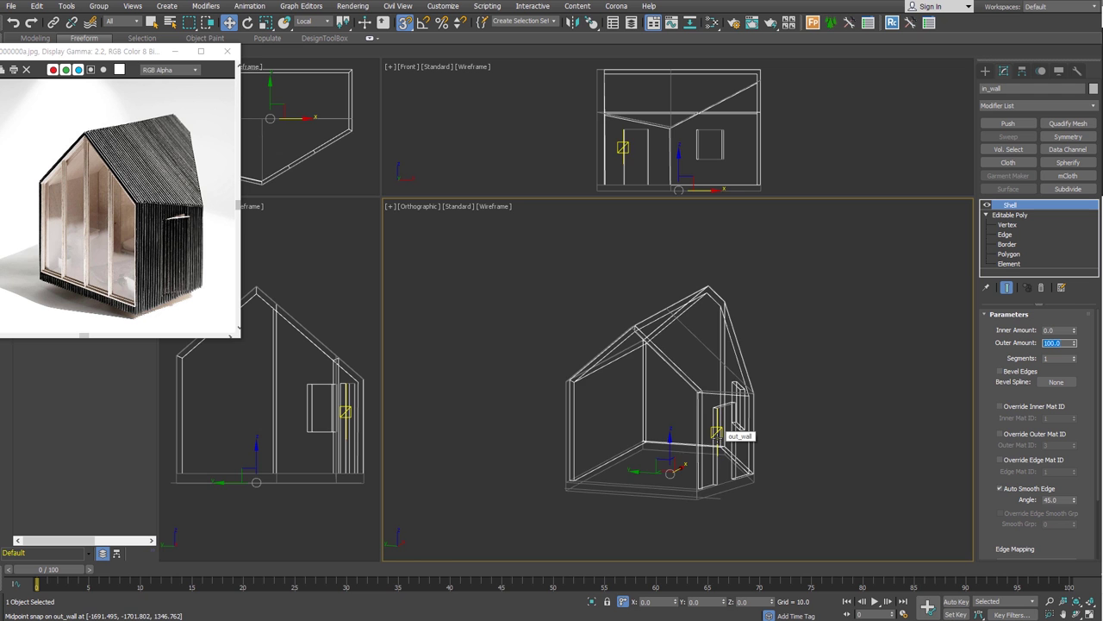
Step: Show the house shaded and inspect the thickened walls with selection cleared
{"action": "key", "text": "F3"}
{"action": "scroll", "coordinate": [647, 458], "scroll_direction": "up", "scroll_amount": 2}
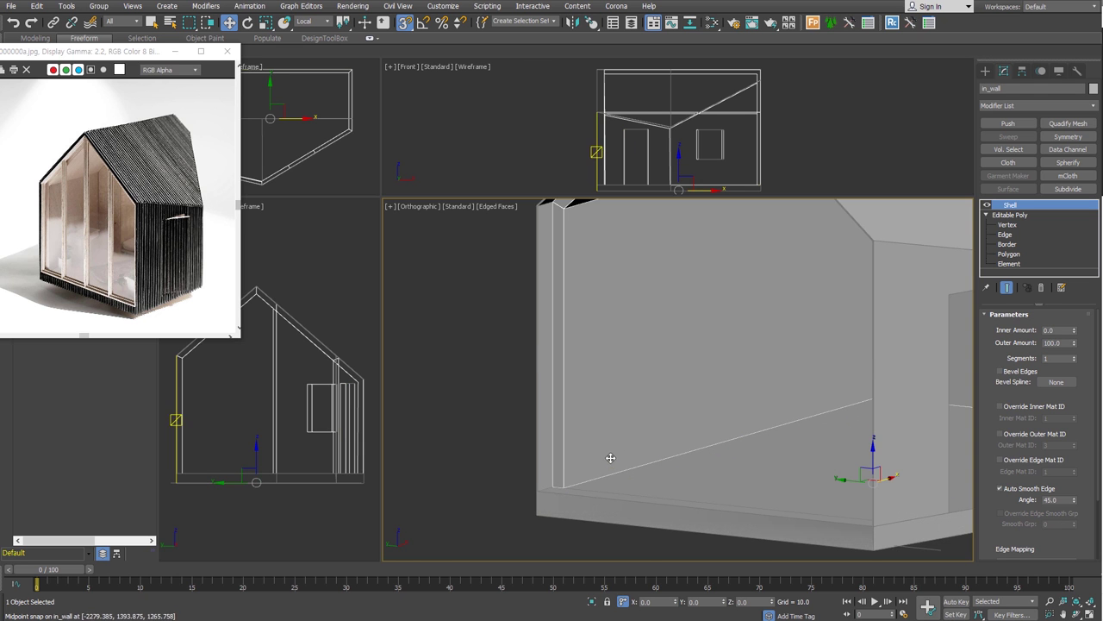
{"action": "scroll", "coordinate": [653, 457], "scroll_direction": "up", "scroll_amount": 2}
{"action": "scroll", "coordinate": [653, 457], "scroll_direction": "down", "scroll_amount": 5}
{"action": "scroll", "coordinate": [776, 414], "scroll_direction": "up", "scroll_amount": 5}
{"action": "scroll", "coordinate": [776, 414], "scroll_direction": "down", "scroll_amount": 5}
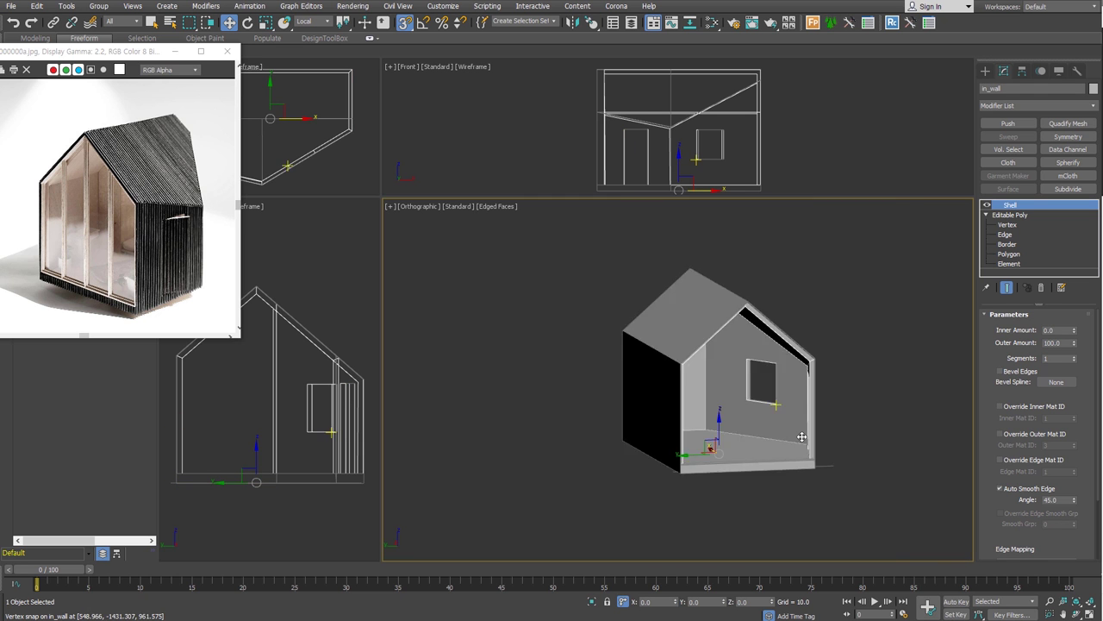
{"action": "middle_click_drag", "start_coordinate": [733, 431], "coordinate": [649, 523], "text": "alt"}
{"action": "left_click", "coordinate": [649, 523]}
{"action": "scroll", "coordinate": [600, 448], "scroll_direction": "up", "scroll_amount": 3}
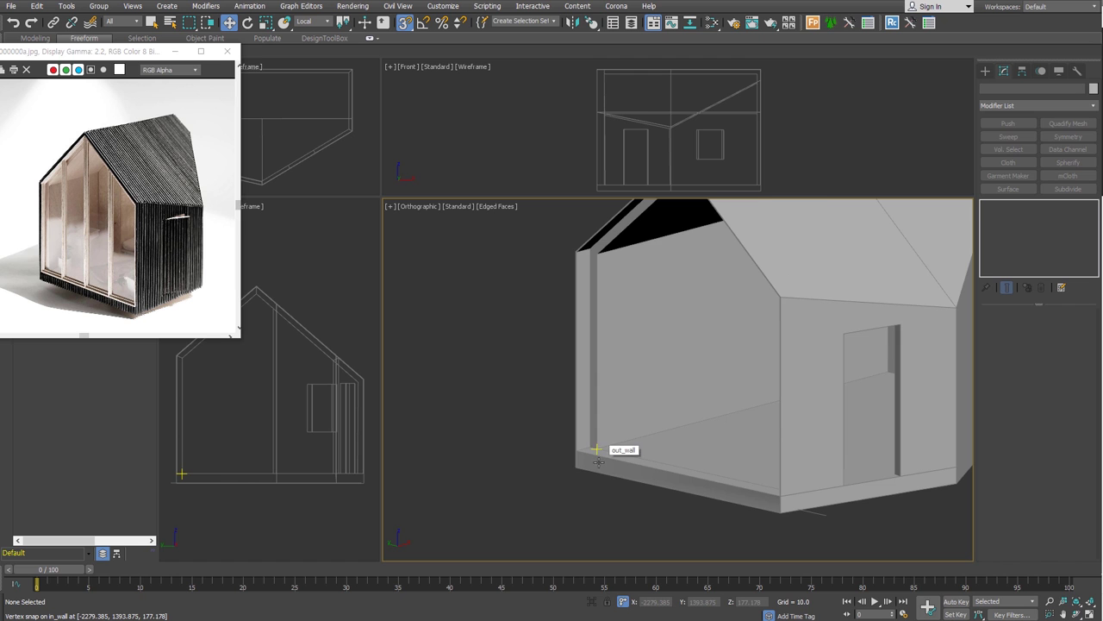
Step: Cap Object001's open gable-end border with a new face
{"action": "scroll", "coordinate": [597, 449], "scroll_direction": "down", "scroll_amount": 2}
{"action": "left_click", "coordinate": [616, 449]}
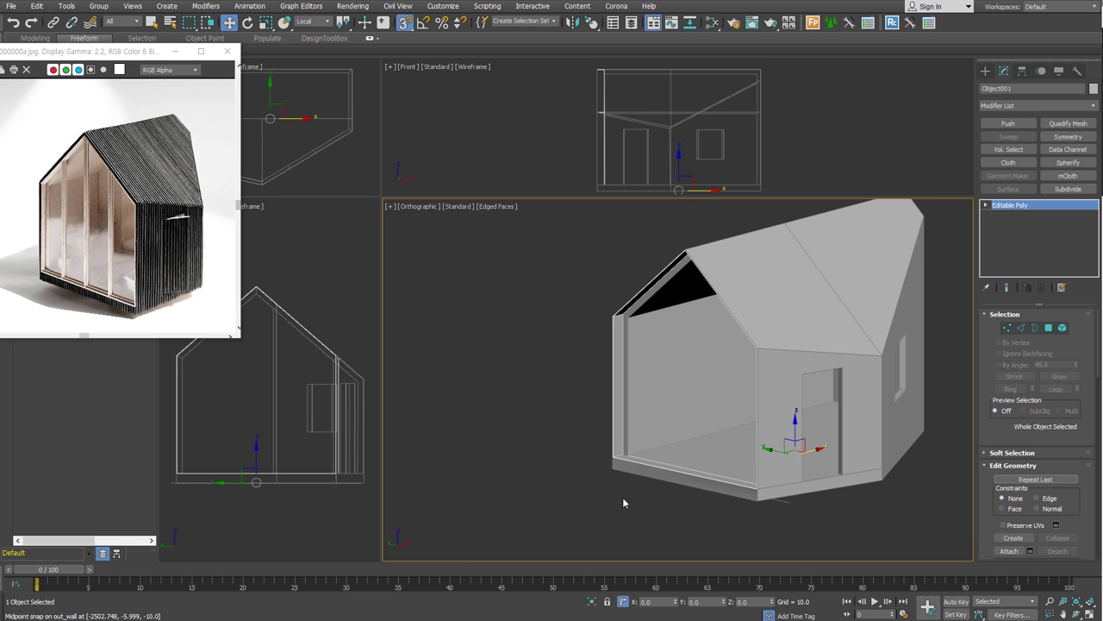
{"action": "left_click", "coordinate": [1035, 328]}
{"action": "left_click", "coordinate": [657, 281]}
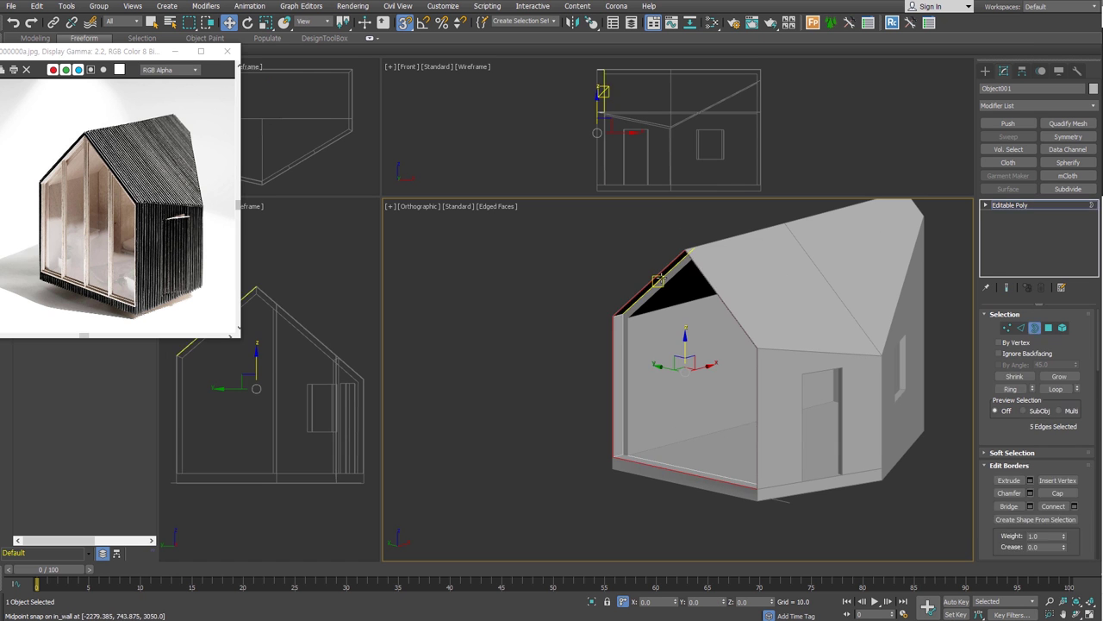
{"action": "left_click", "coordinate": [1058, 493]}
Step: Flip the black gable end face so it points outward
{"action": "key", "text": "4"}
{"action": "middle_click_drag", "start_coordinate": [741, 384], "coordinate": [724, 386], "text": "alt"}
{"action": "left_click", "coordinate": [707, 389]}
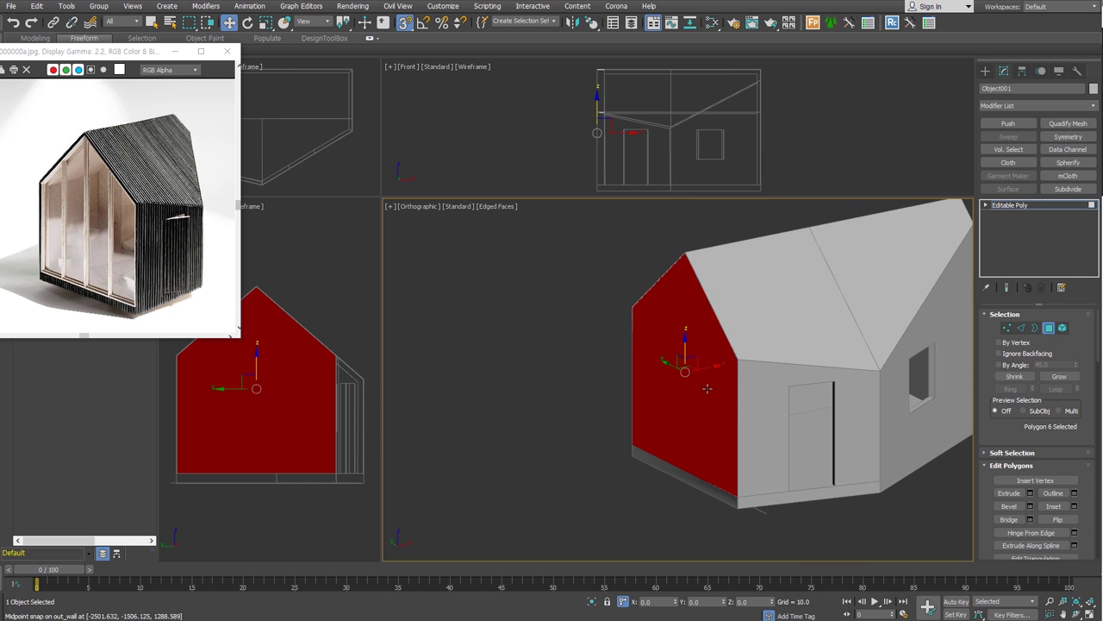
{"action": "key", "text": "ctrl+i"}
{"action": "key", "text": "ctrl+d"}
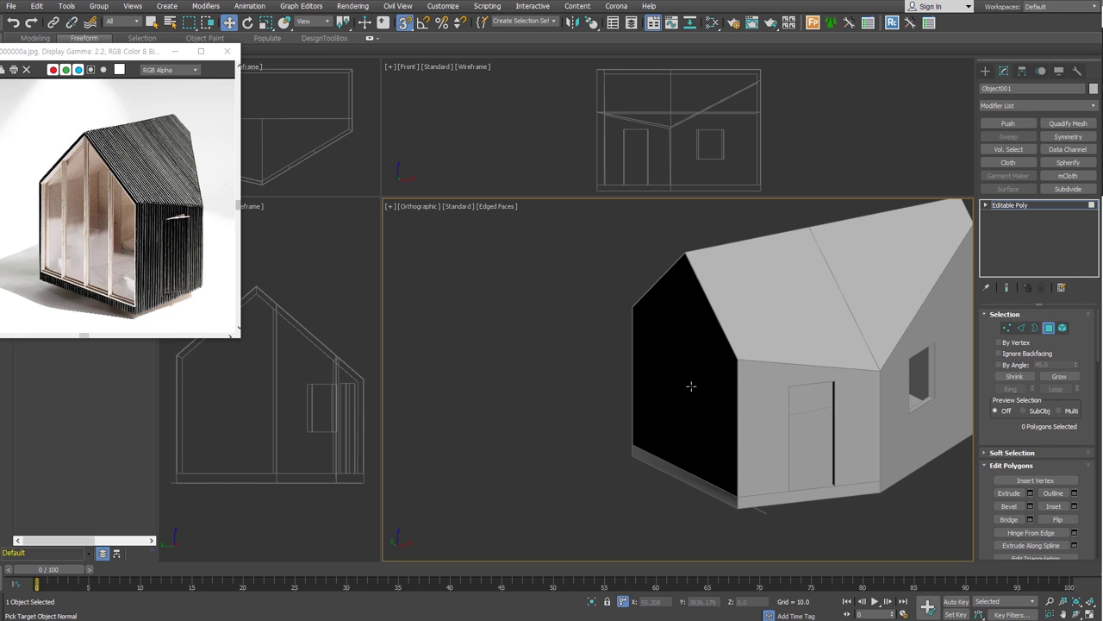
{"action": "middle_click_drag", "start_coordinate": [691, 386], "coordinate": [714, 363], "text": "alt"}
{"action": "left_click", "coordinate": [713, 363]}
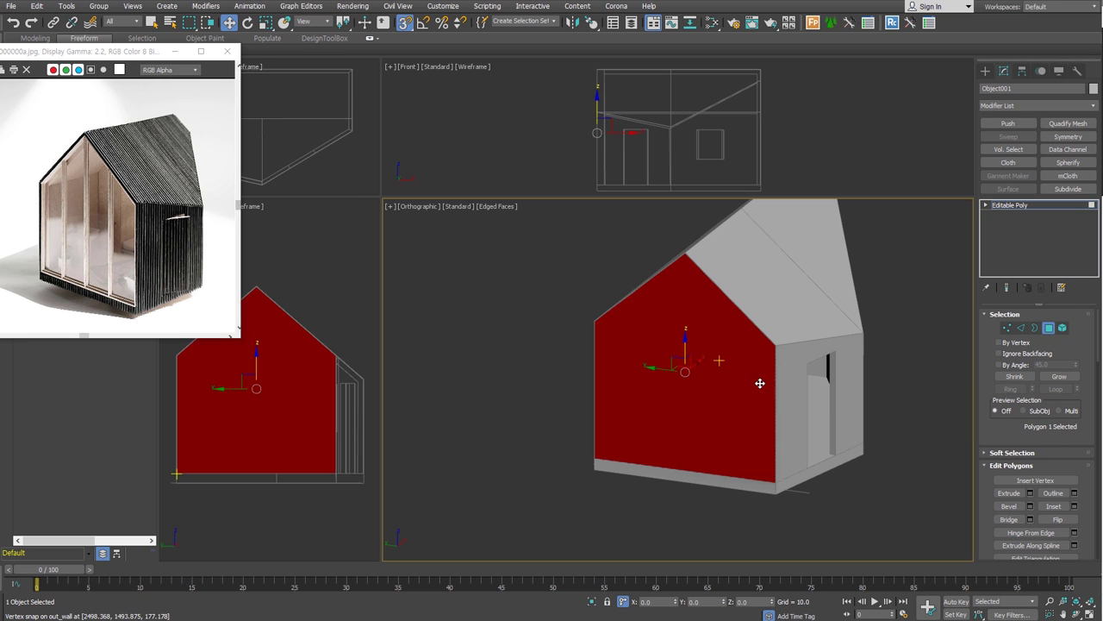
{"action": "left_click", "coordinate": [853, 497]}
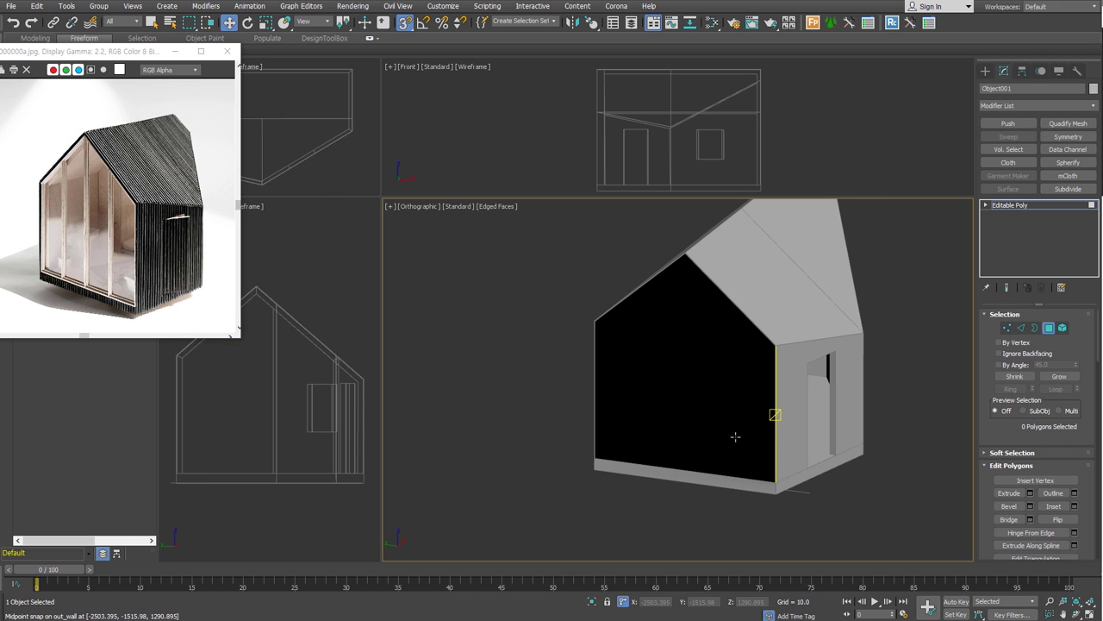
{"action": "left_click", "coordinate": [721, 428]}
{"action": "left_click", "coordinate": [1059, 520]}
{"action": "left_click", "coordinate": [916, 536]}
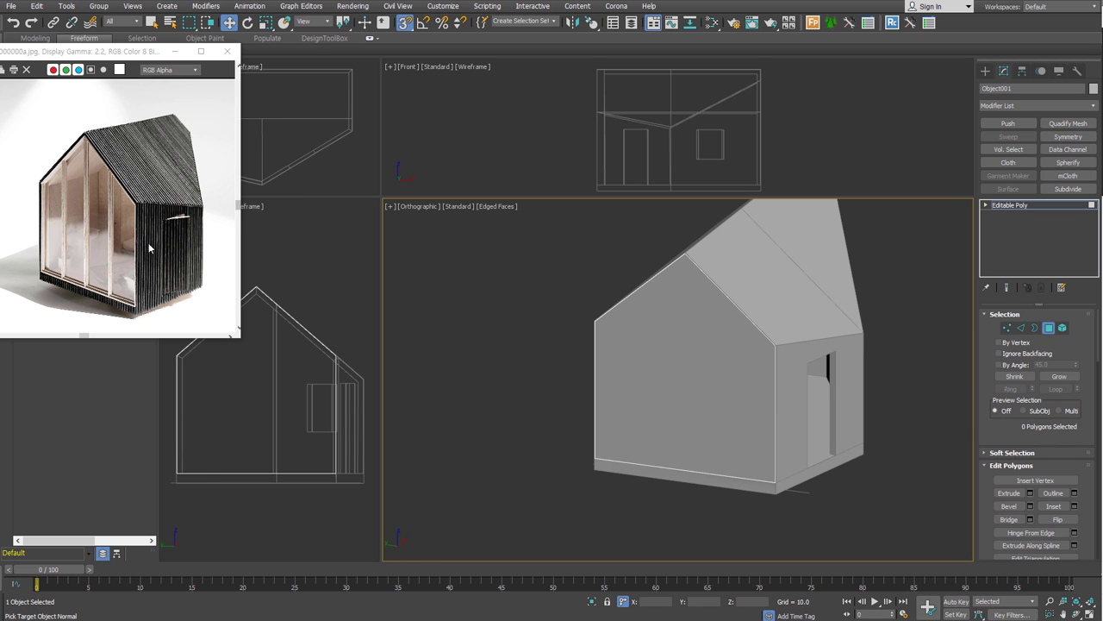
Step: Connect a new edge across the gable face from its bottom front edge
{"action": "left_click", "coordinate": [1018, 314]}
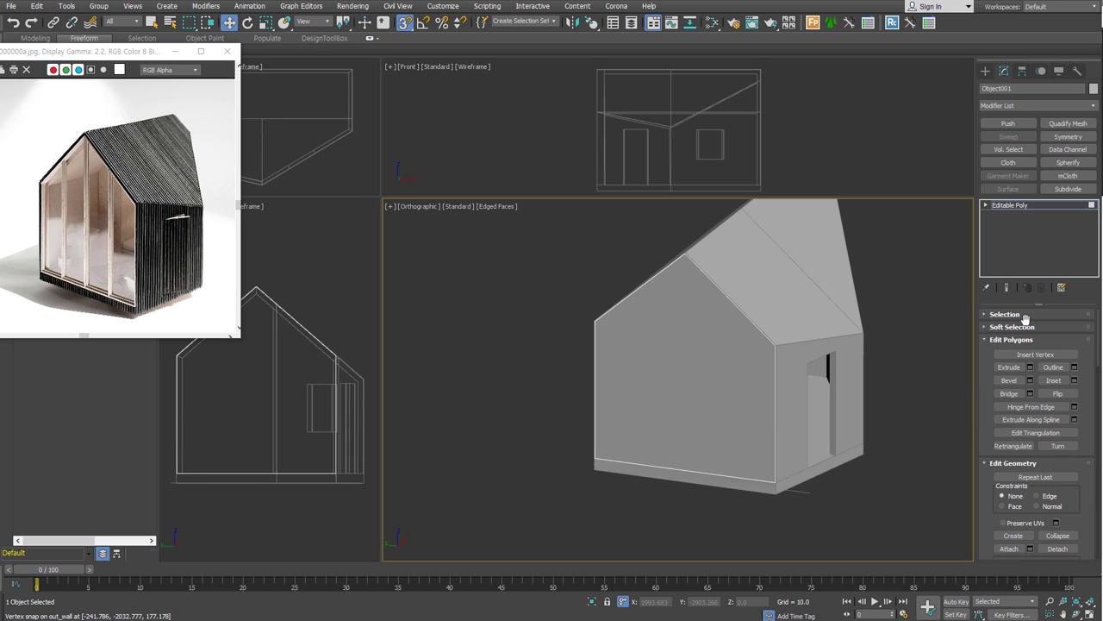
{"action": "left_click", "coordinate": [1018, 325]}
{"action": "key", "text": "2"}
{"action": "left_click", "coordinate": [741, 480]}
{"action": "key", "text": "ctrl+shift+e"}
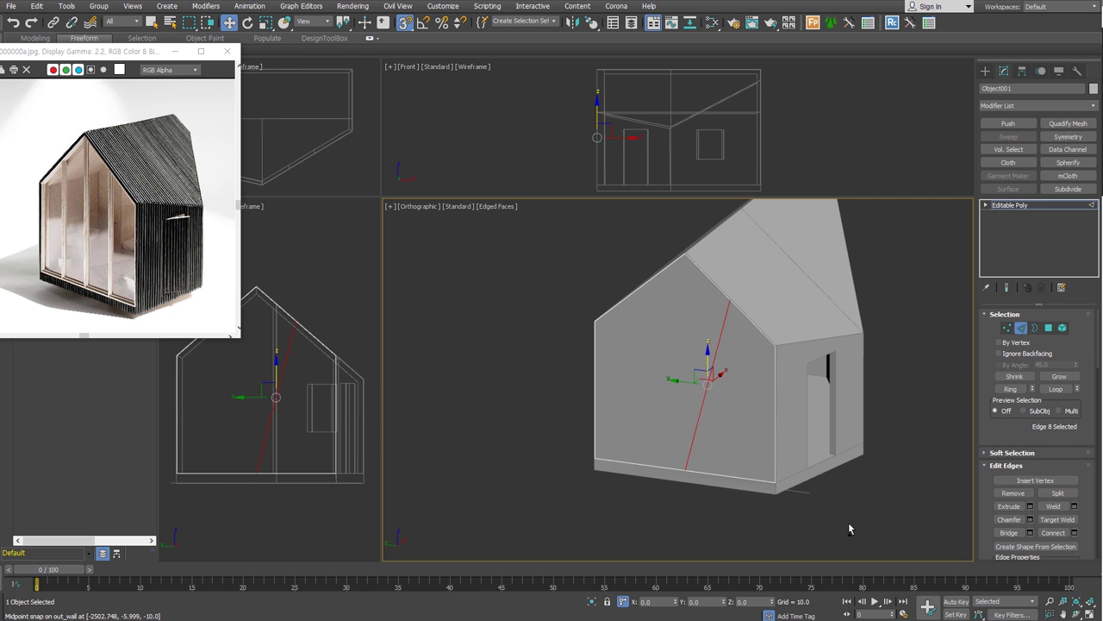
Step: Target Weld the new edge's top vertex to the gable peak, making it vertical
{"action": "left_click", "coordinate": [1009, 328]}
{"action": "left_click", "coordinate": [731, 299]}
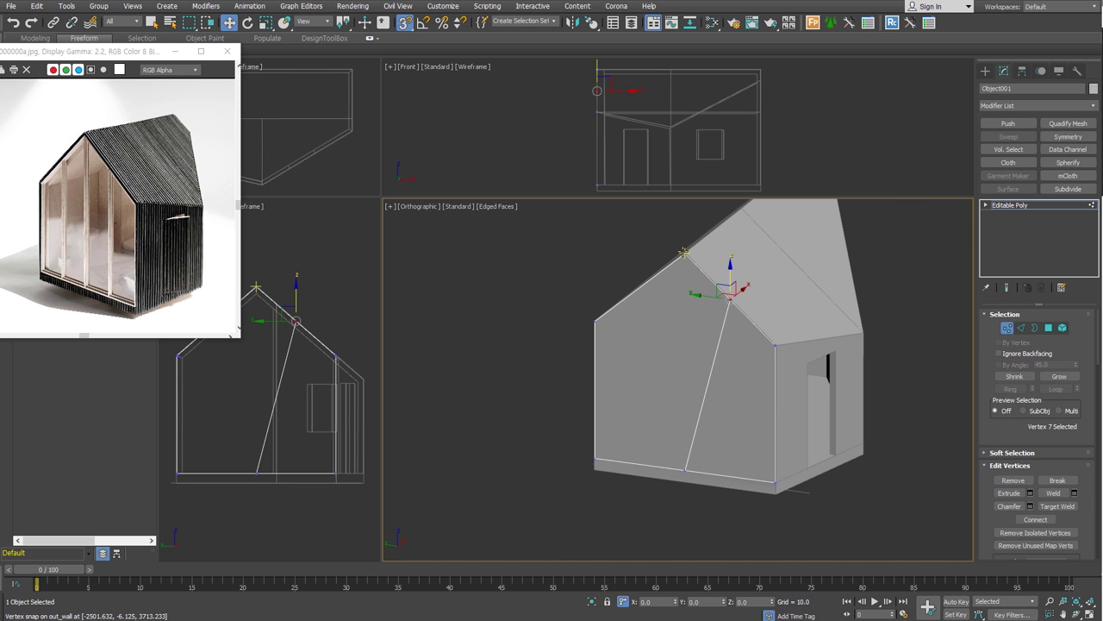
{"action": "left_click", "coordinate": [1068, 508]}
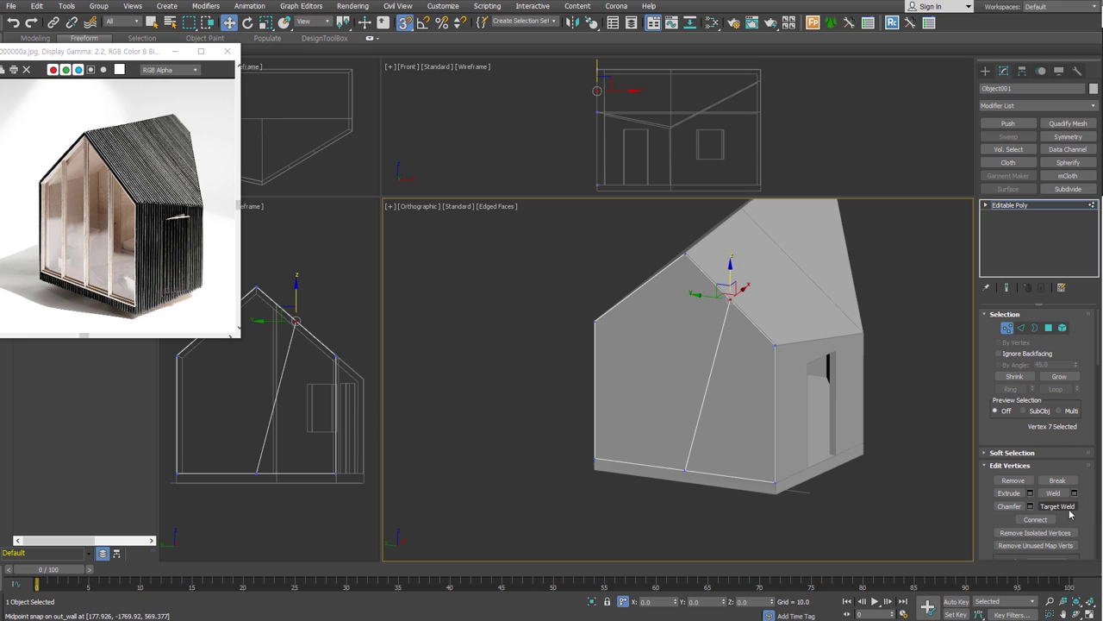
{"action": "left_click", "coordinate": [685, 253]}
{"action": "right_click", "coordinate": [729, 508]}
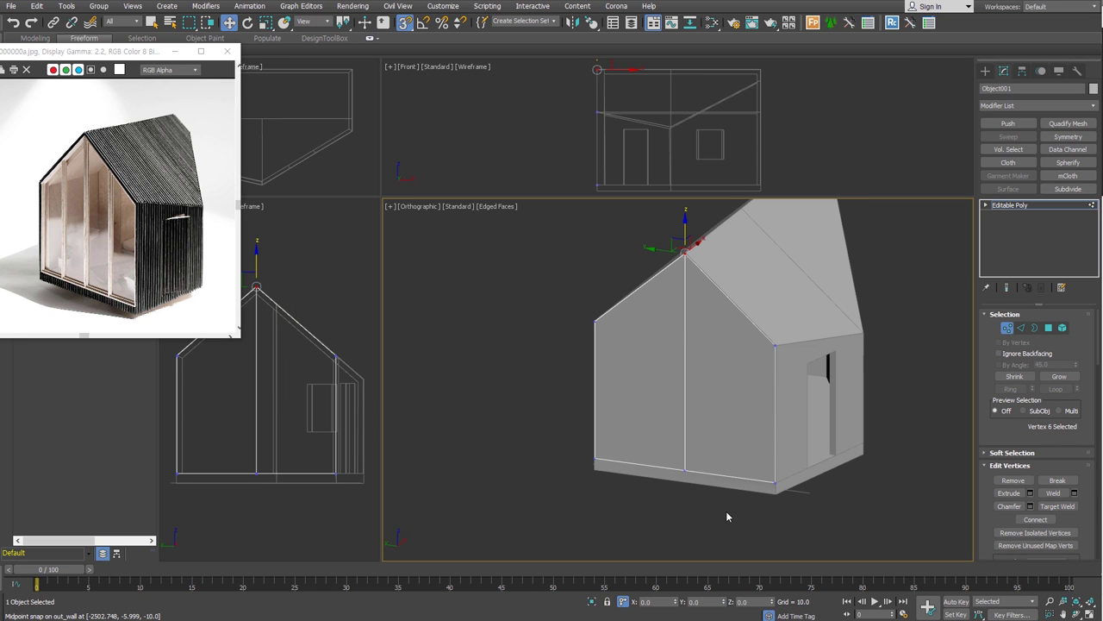
Step: Select edges across the gable face to add further vertical divisions
{"action": "left_click_drag", "start_coordinate": [751, 517], "coordinate": [727, 243]}
{"action": "key", "text": "2"}
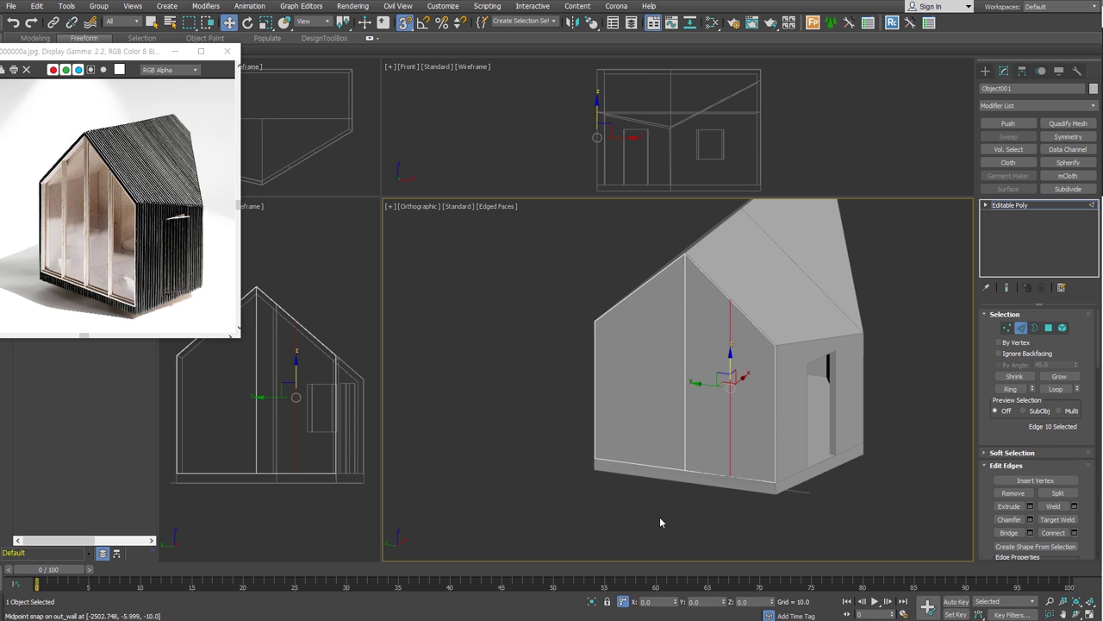
{"action": "left_click_drag", "start_coordinate": [617, 236], "coordinate": [624, 230]}
{"action": "left_click", "coordinate": [865, 509]}
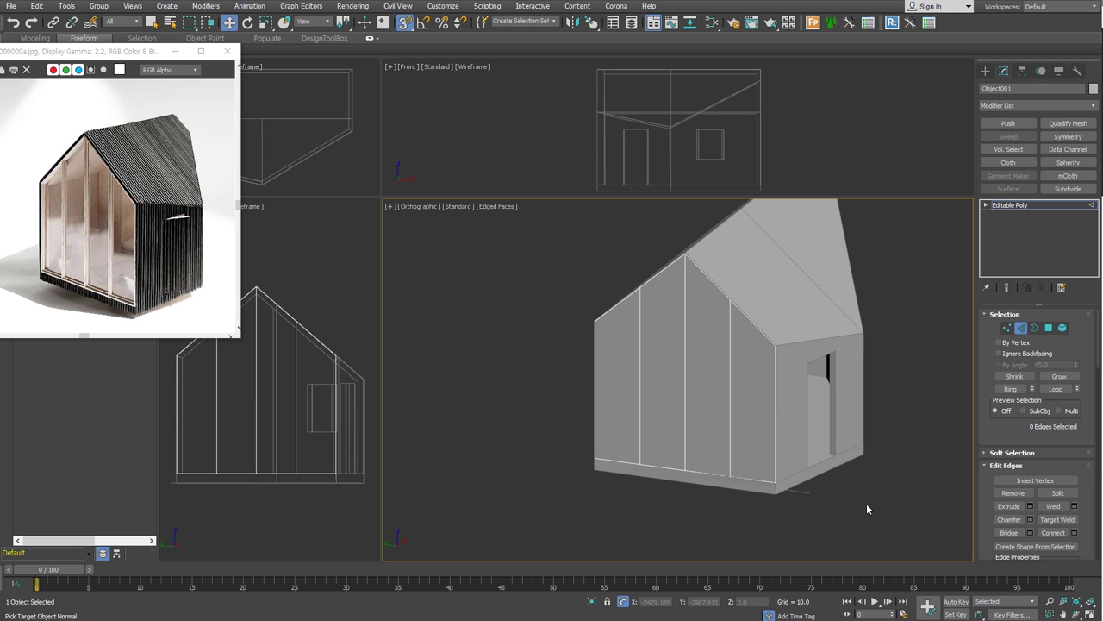
Step: Zoom to the four gable panels and select the vertical panel edges
{"action": "left_click", "coordinate": [1048, 327]}
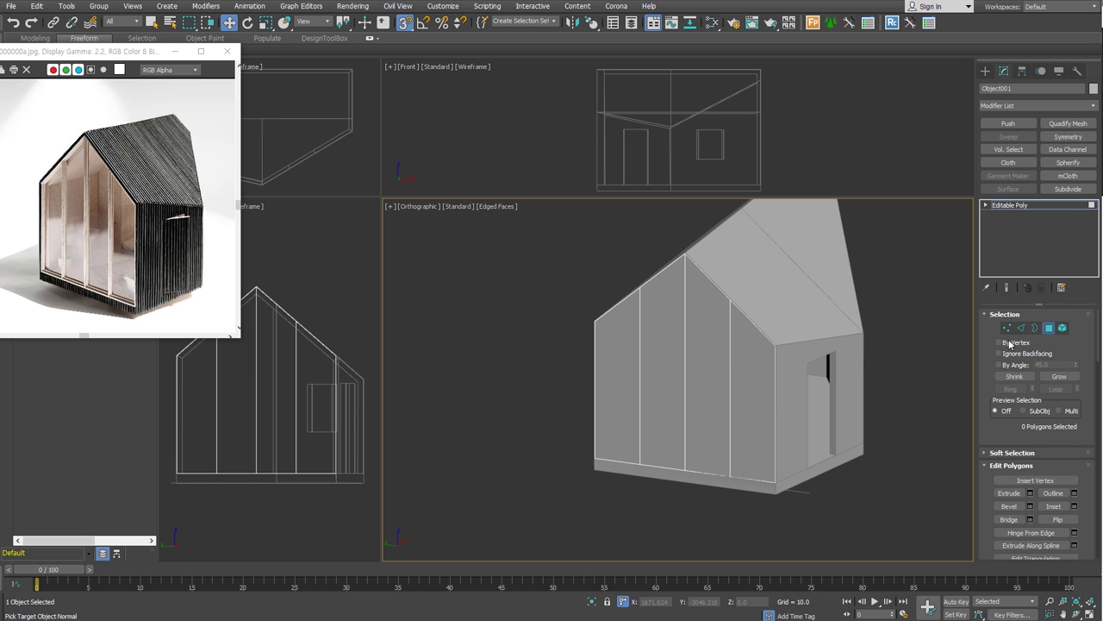
{"action": "left_click_drag", "start_coordinate": [612, 397], "coordinate": [758, 414]}
{"action": "right_click", "coordinate": [724, 405]}
{"action": "key", "text": "z"}
{"action": "scroll", "coordinate": [646, 409], "scroll_direction": "down", "scroll_amount": 3}
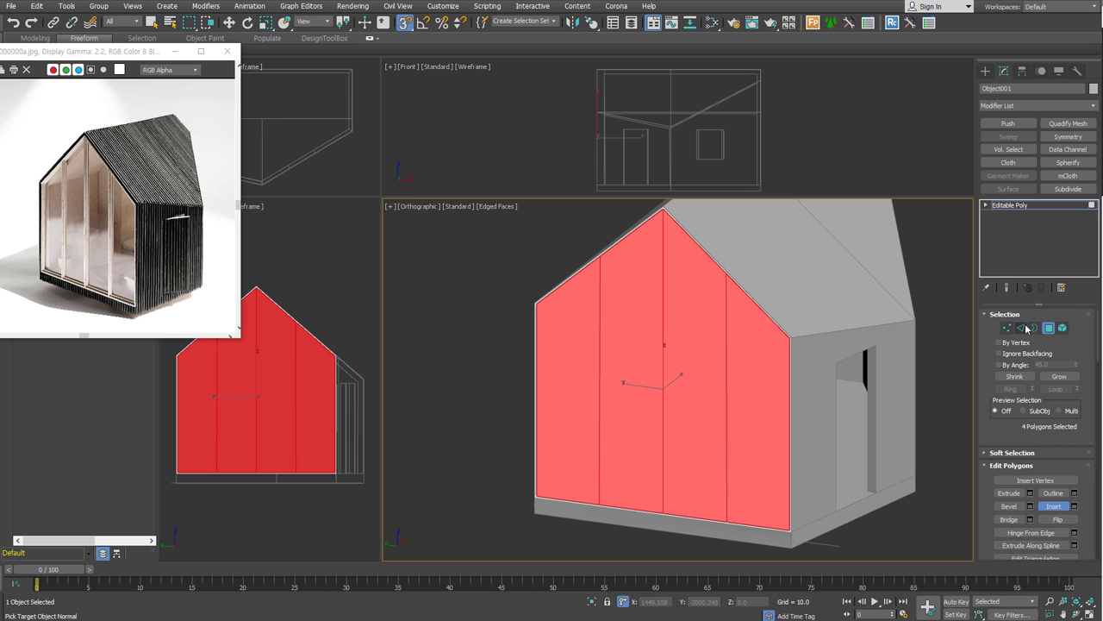
{"action": "left_click", "coordinate": [1021, 328]}
{"action": "left_click", "coordinate": [663, 431]}
{"action": "left_click", "coordinate": [600, 431], "text": "ctrl"}
{"action": "key", "text": "w"}
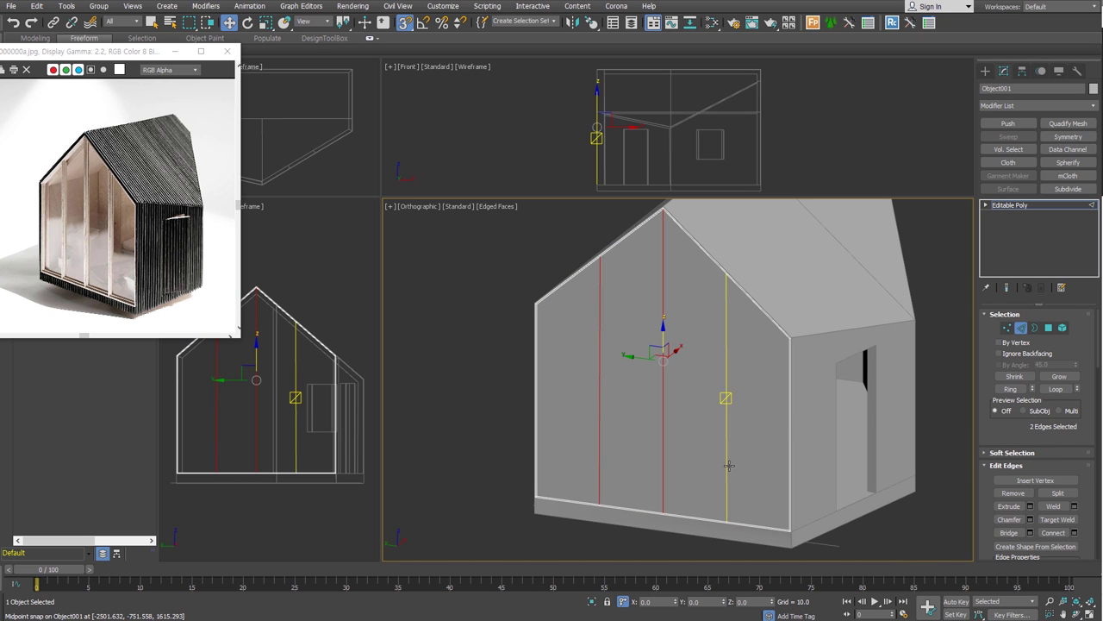
{"action": "left_click", "coordinate": [727, 465], "text": "ctrl"}
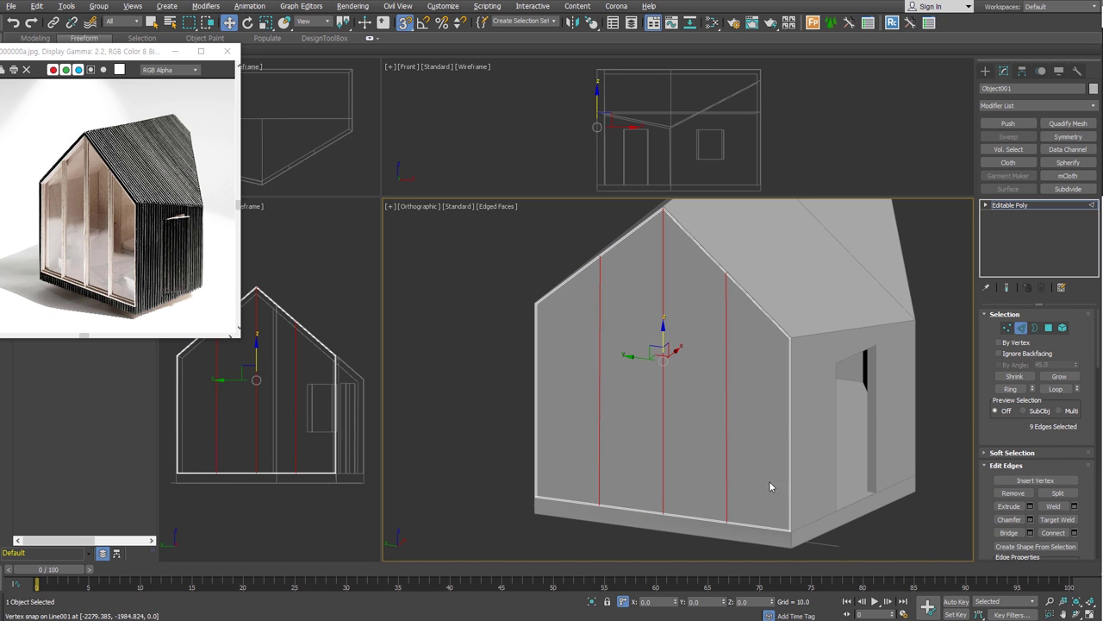
Step: Try a 68.616 chamfer on the gable edges, then cancel it
{"action": "key", "text": "ctrl+shift+c"}
{"action": "left_click_drag", "start_coordinate": [687, 402], "coordinate": [691, 389]}
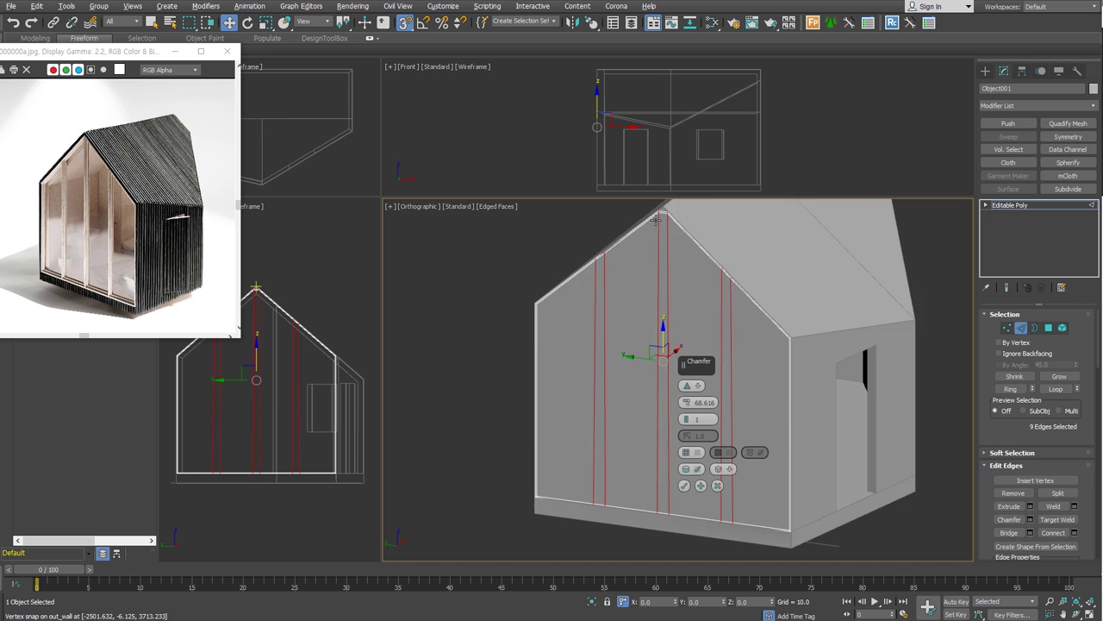
{"action": "scroll", "coordinate": [656, 220], "scroll_direction": "up", "scroll_amount": 3}
{"action": "scroll", "coordinate": [646, 354], "scroll_direction": "down", "scroll_amount": 3}
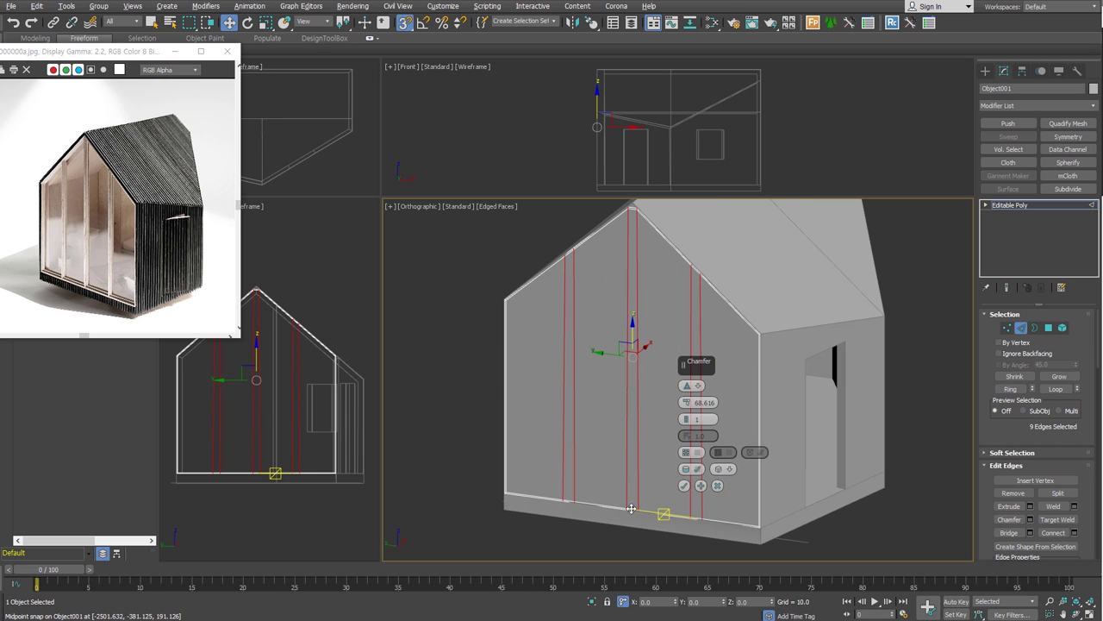
{"action": "left_click", "coordinate": [716, 485]}
Step: Extrude the gable edges with 0 height and 15.476 width into flat strips
{"action": "right_click", "coordinate": [673, 456]}
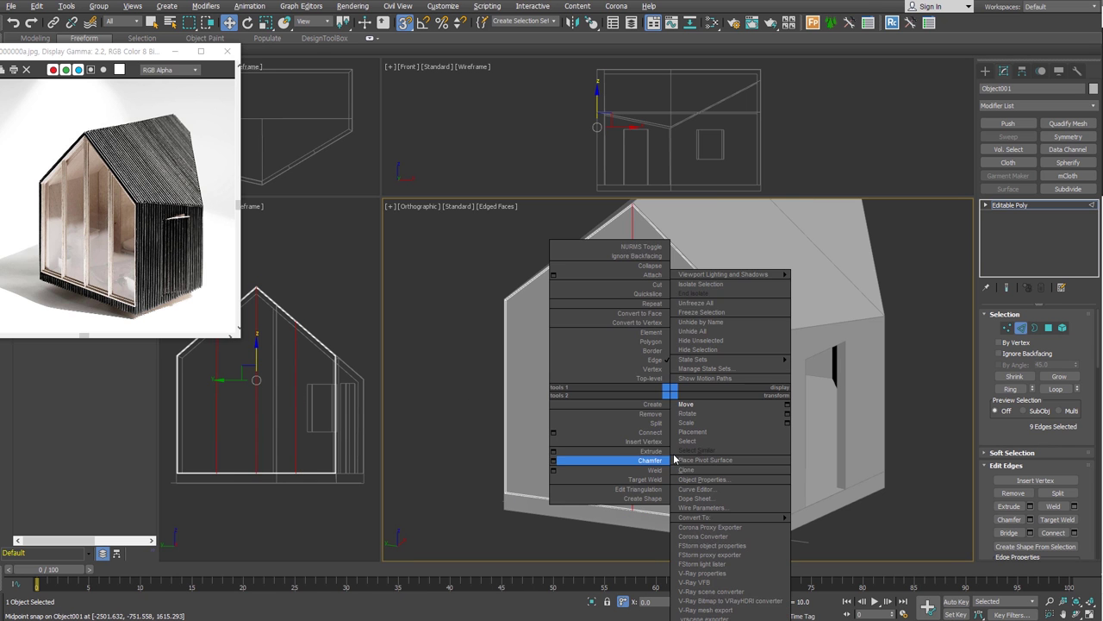
{"action": "left_click", "coordinate": [553, 450]}
{"action": "left_click_drag", "start_coordinate": [686, 363], "coordinate": [686, 364]}
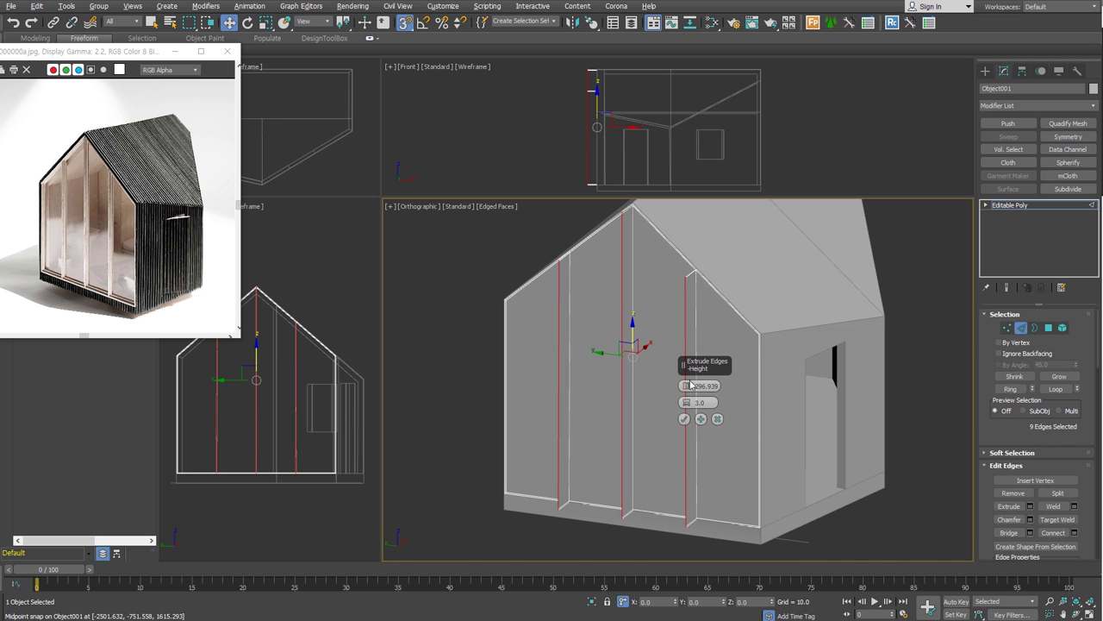
{"action": "right_click", "coordinate": [686, 386]}
{"action": "left_click_drag", "start_coordinate": [686, 403], "coordinate": [686, 403]}
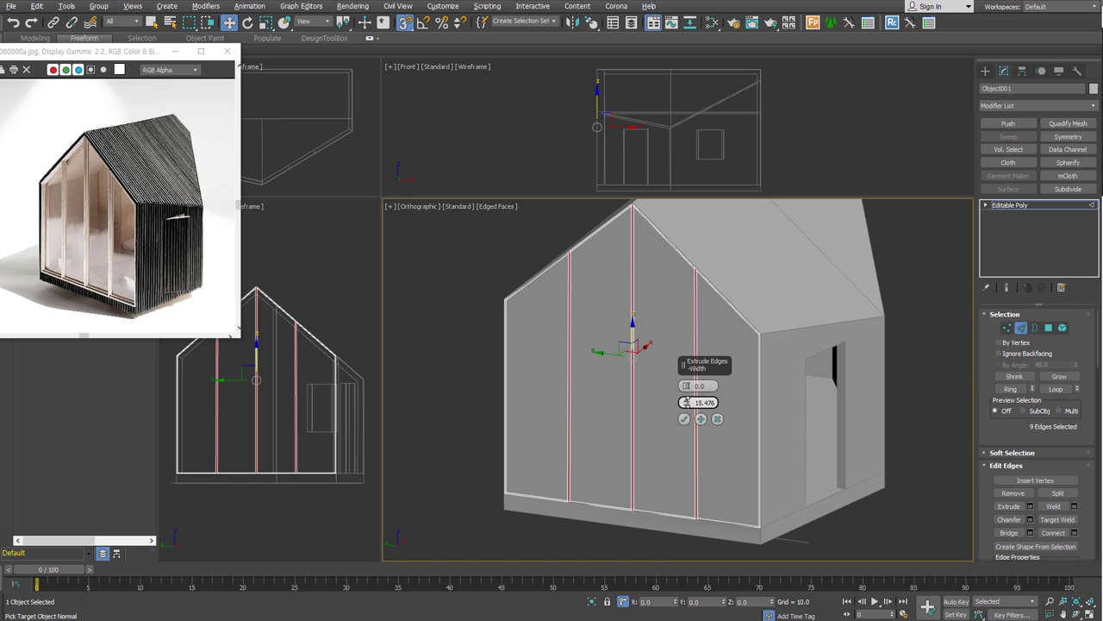
{"action": "scroll", "coordinate": [635, 370], "scroll_direction": "up", "scroll_amount": 2}
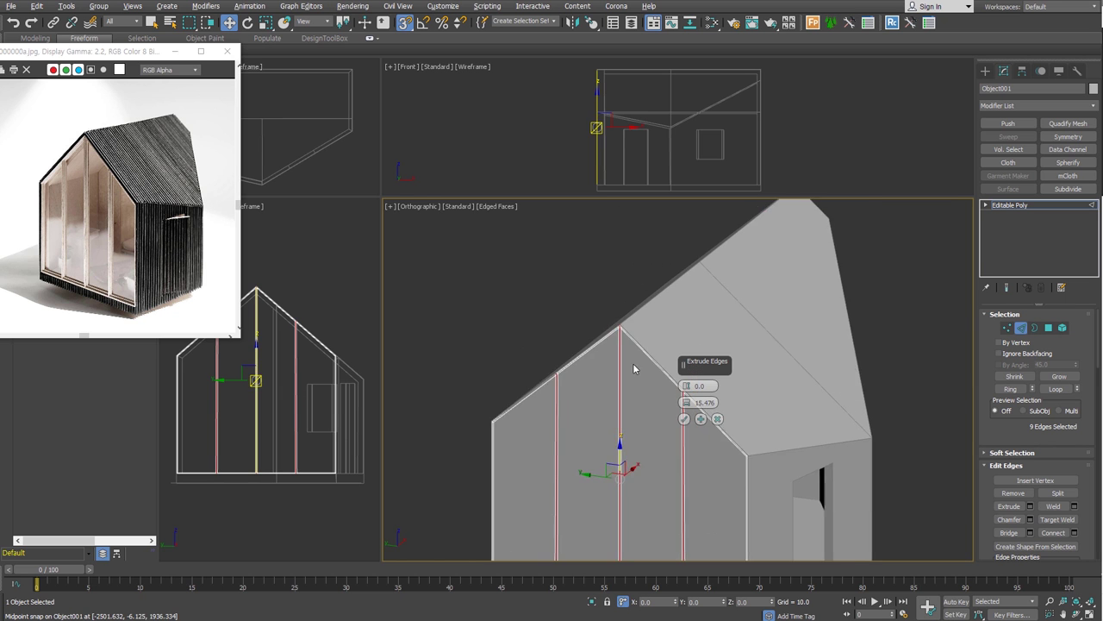
{"action": "scroll", "coordinate": [638, 336], "scroll_direction": "up", "scroll_amount": 3}
{"action": "left_click", "coordinate": [684, 419]}
{"action": "scroll", "coordinate": [702, 509], "scroll_direction": "down", "scroll_amount": 5}
Step: Detach all faces except the four gable panels as a new strip object
{"action": "key", "text": "4"}
{"action": "left_click", "coordinate": [728, 362]}
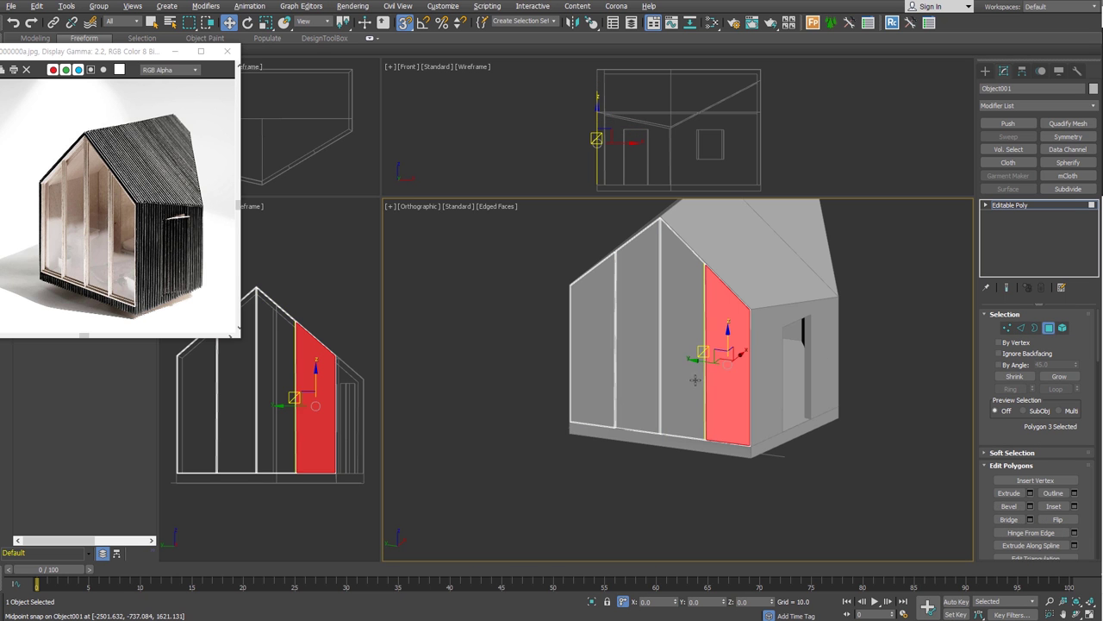
{"action": "left_click", "coordinate": [683, 362], "text": "ctrl"}
{"action": "left_click", "coordinate": [638, 362], "text": "ctrl"}
{"action": "left_click", "coordinate": [598, 371], "text": "ctrl"}
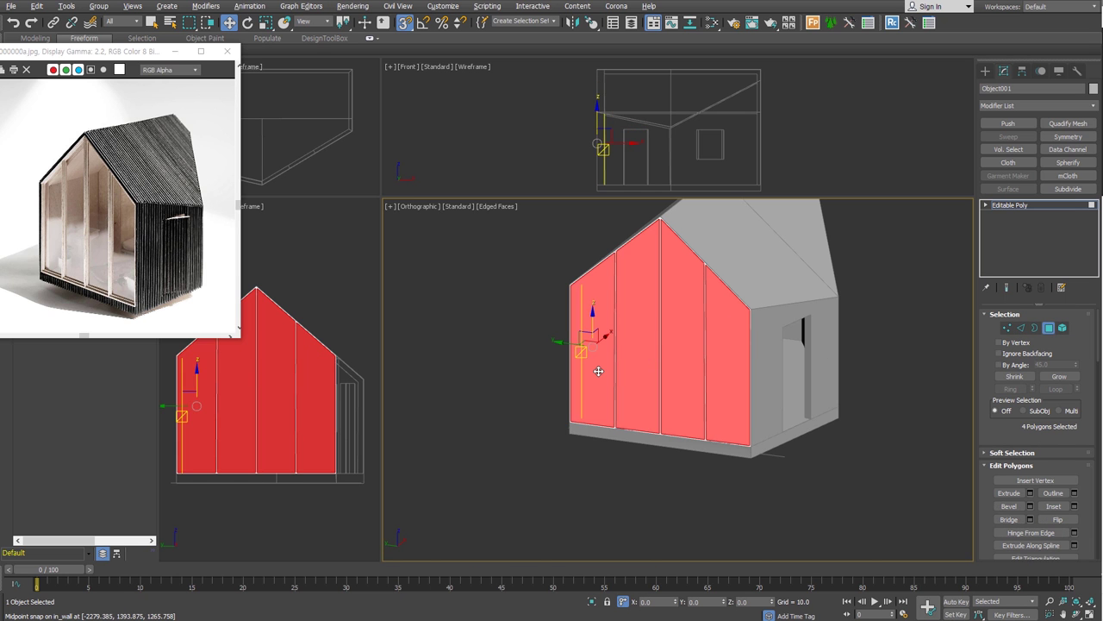
{"action": "key", "text": "ctrl+a"}
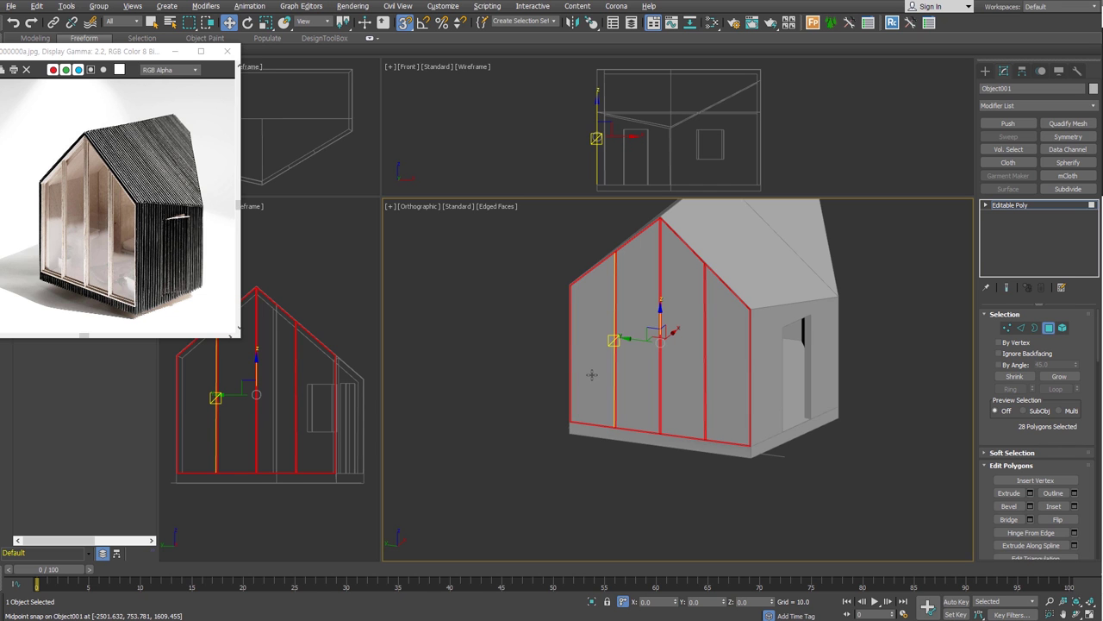
{"action": "key", "text": "alt+d"}
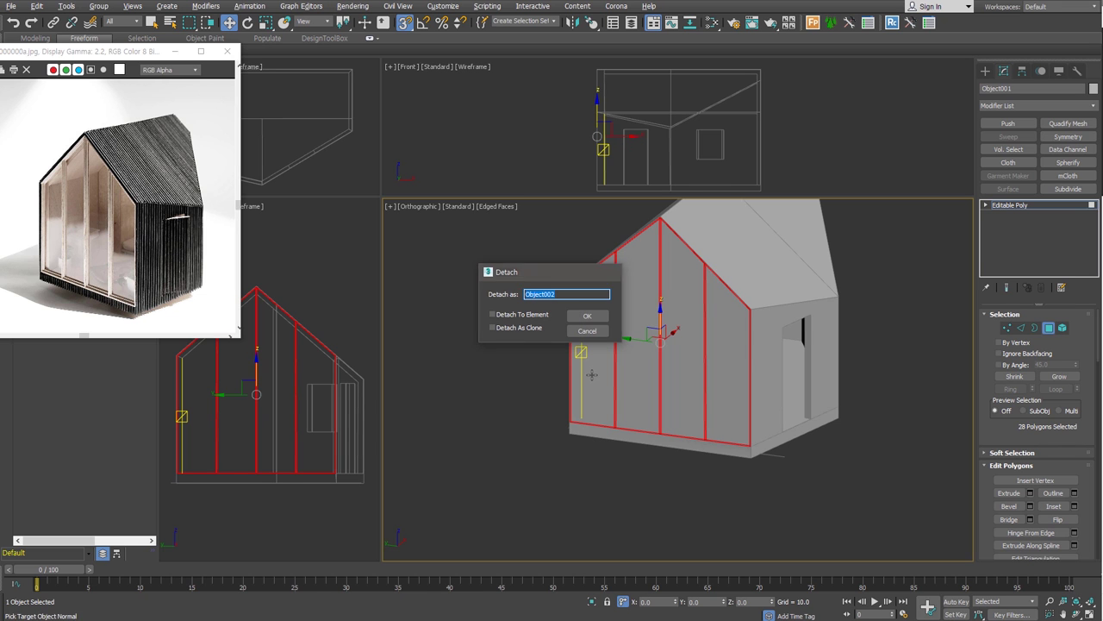
{"action": "key", "text": "Return"}
Step: Inset the four panels and detach them as an object named 'glass'
{"action": "left_click", "coordinate": [702, 316]}
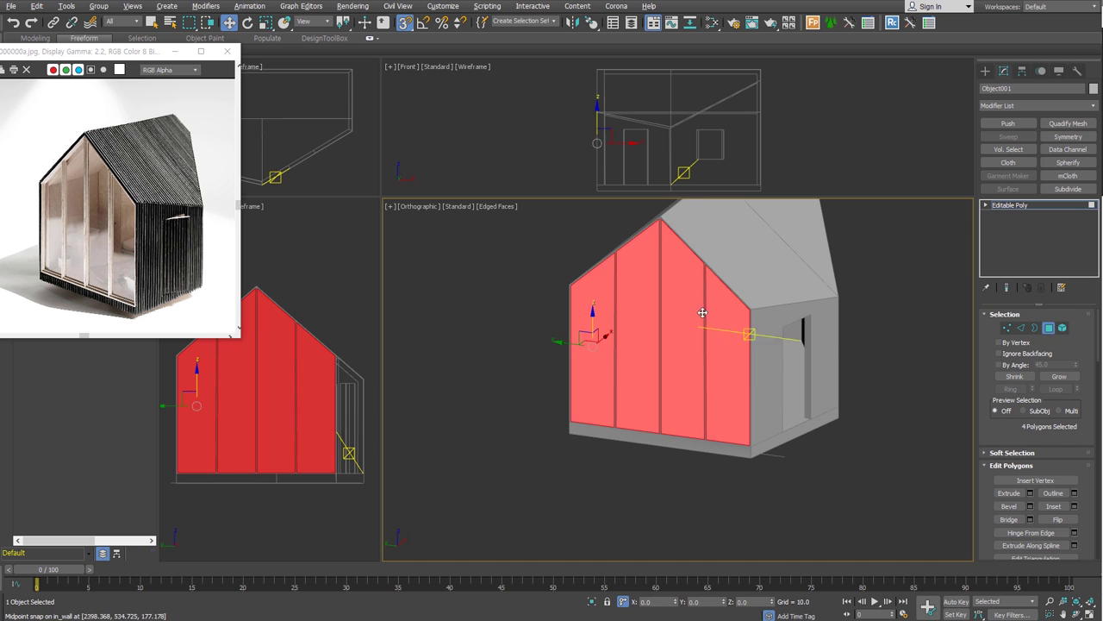
{"action": "key", "text": "z"}
{"action": "right_click", "coordinate": [742, 280]}
{"action": "left_click", "coordinate": [726, 339]}
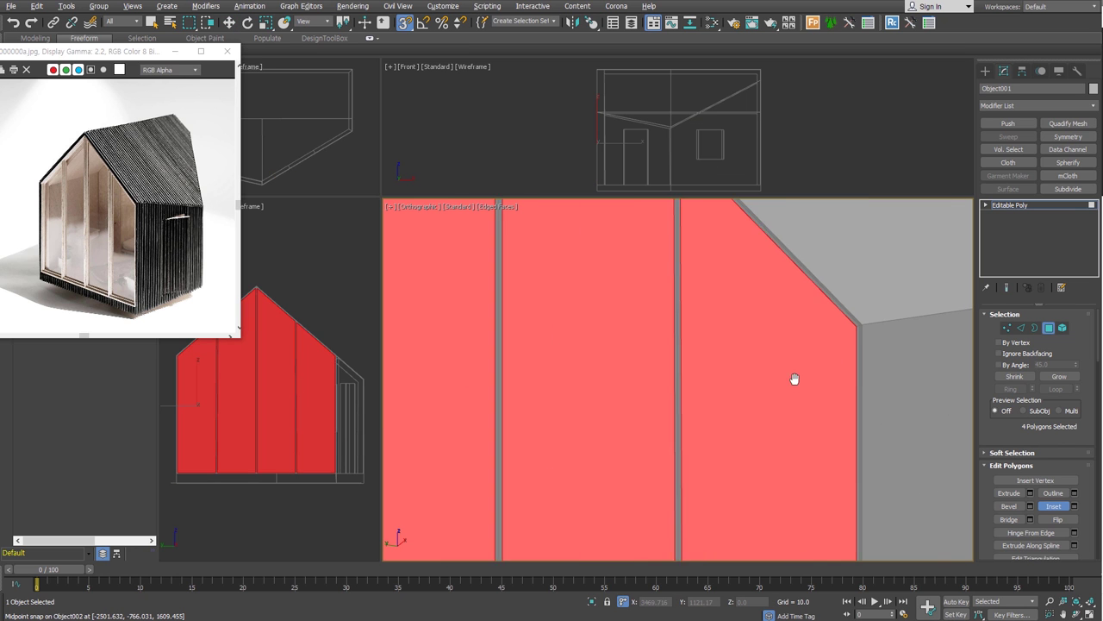
{"action": "left_click_drag", "start_coordinate": [793, 372], "coordinate": [789, 374]}
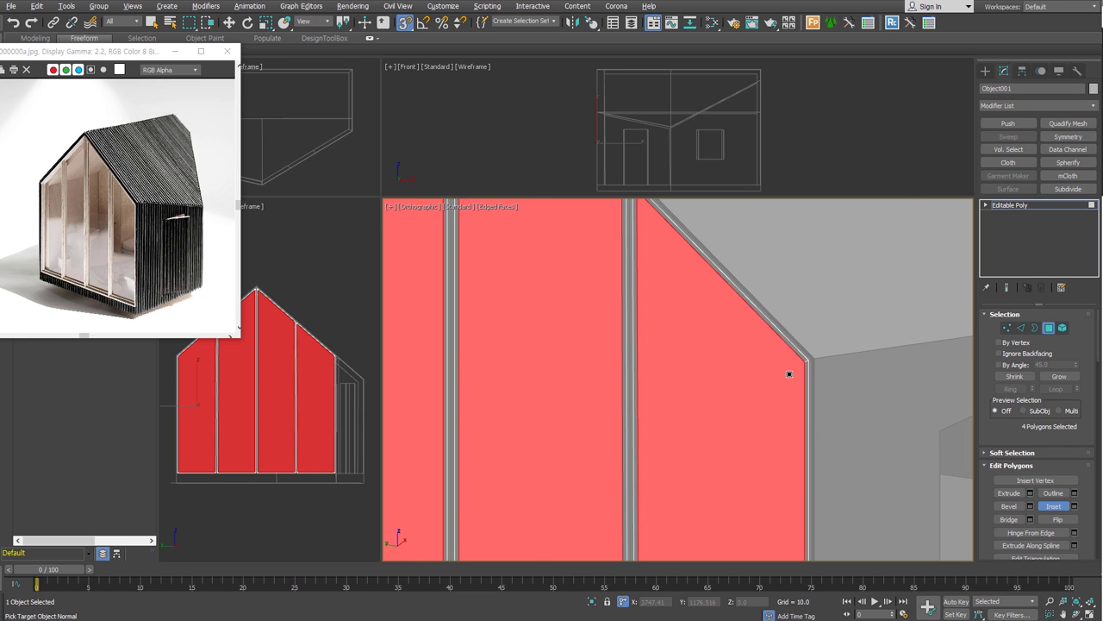
{"action": "scroll", "coordinate": [750, 387], "scroll_direction": "down", "scroll_amount": 2}
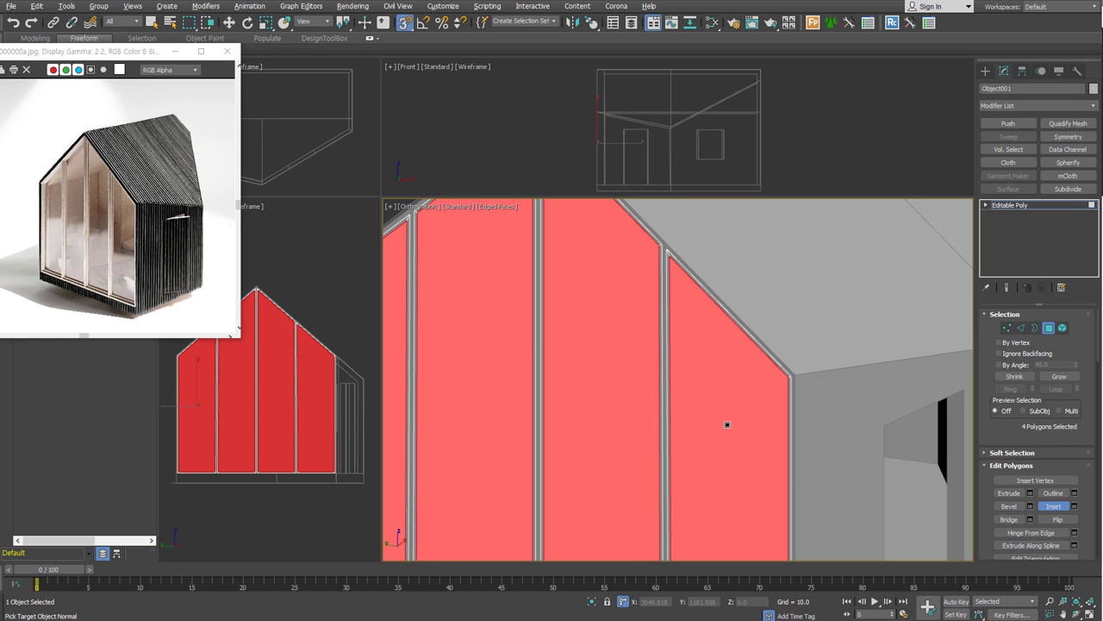
{"action": "key", "text": "ctrl+d"}
{"action": "type", "text": "glass"}
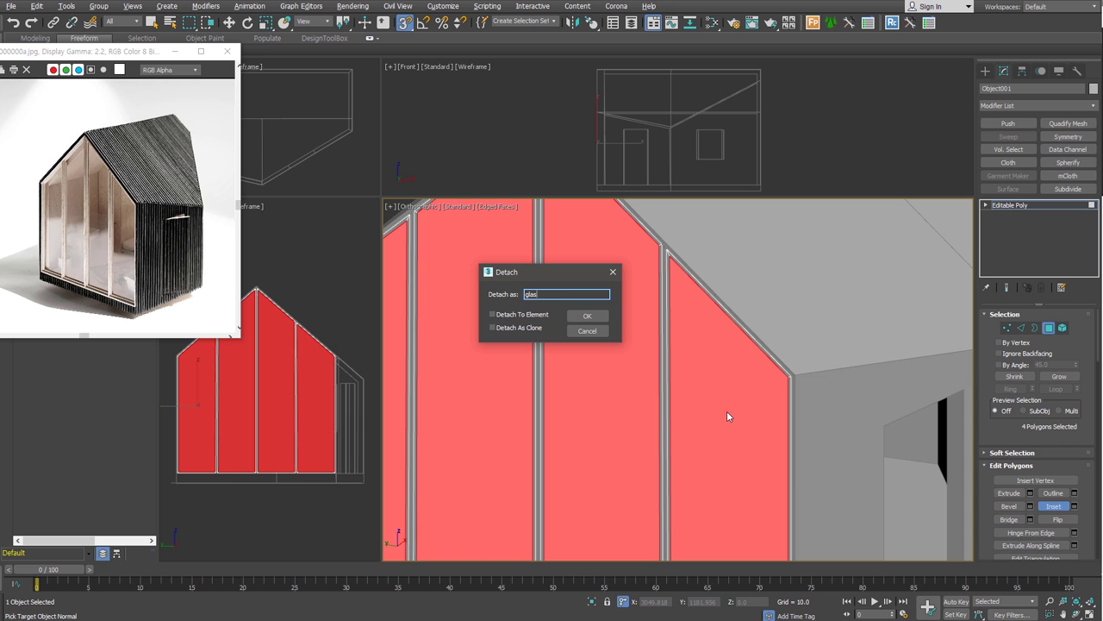
{"action": "key", "text": "Return"}
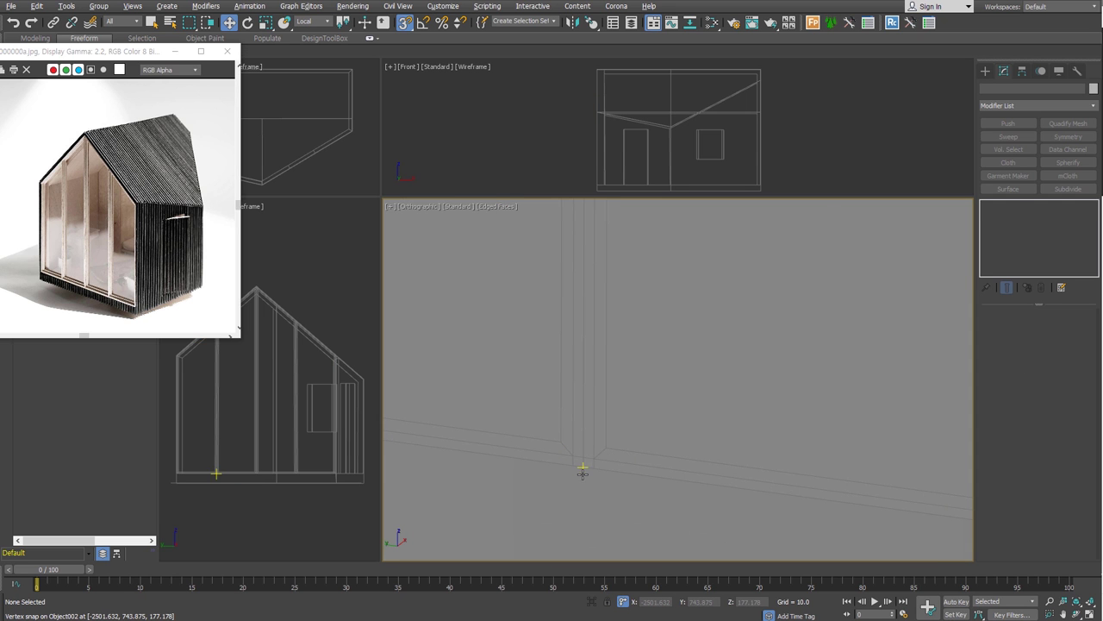
Step: Switch to wireframe and select the three gable wall objects
{"action": "left_click", "coordinate": [577, 457]}
{"action": "left_click", "coordinate": [574, 448]}
{"action": "scroll", "coordinate": [573, 445], "scroll_direction": "down", "scroll_amount": 5}
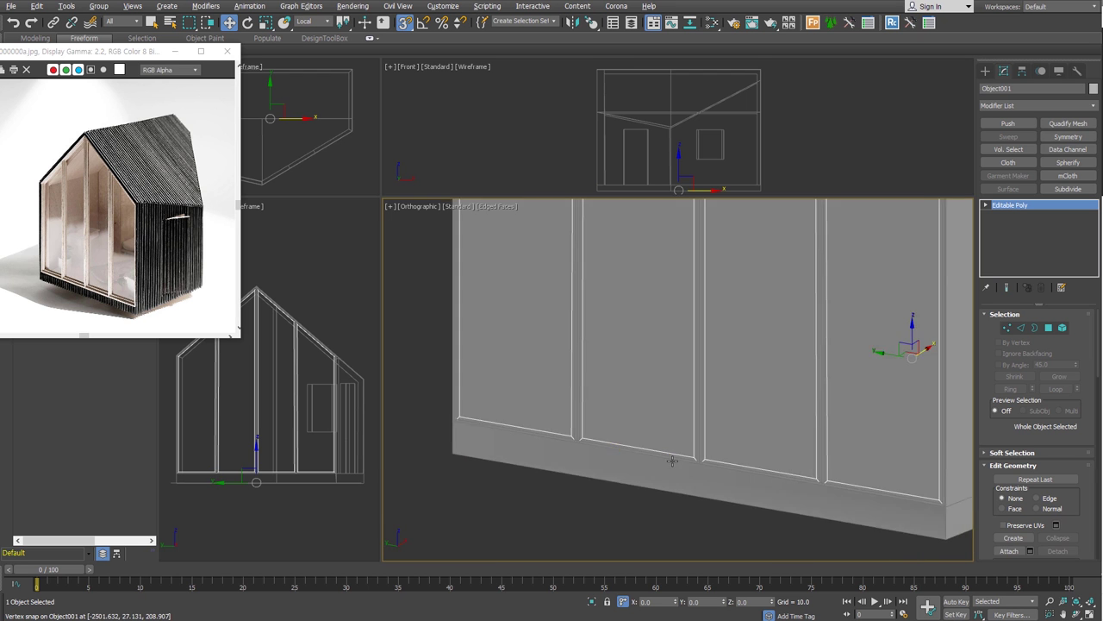
{"action": "key", "text": "F3"}
{"action": "scroll", "coordinate": [573, 443], "scroll_direction": "up", "scroll_amount": 5}
{"action": "left_click", "coordinate": [613, 403]}
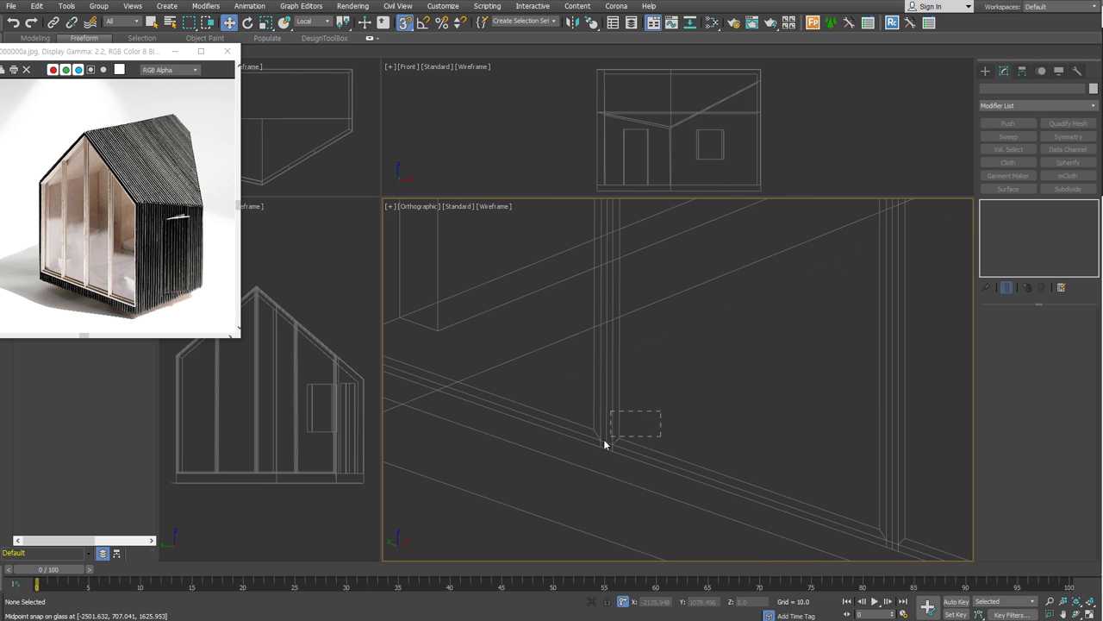
{"action": "left_click_drag", "start_coordinate": [661, 409], "coordinate": [603, 445]}
{"action": "scroll", "coordinate": [601, 446], "scroll_direction": "down", "scroll_amount": 4}
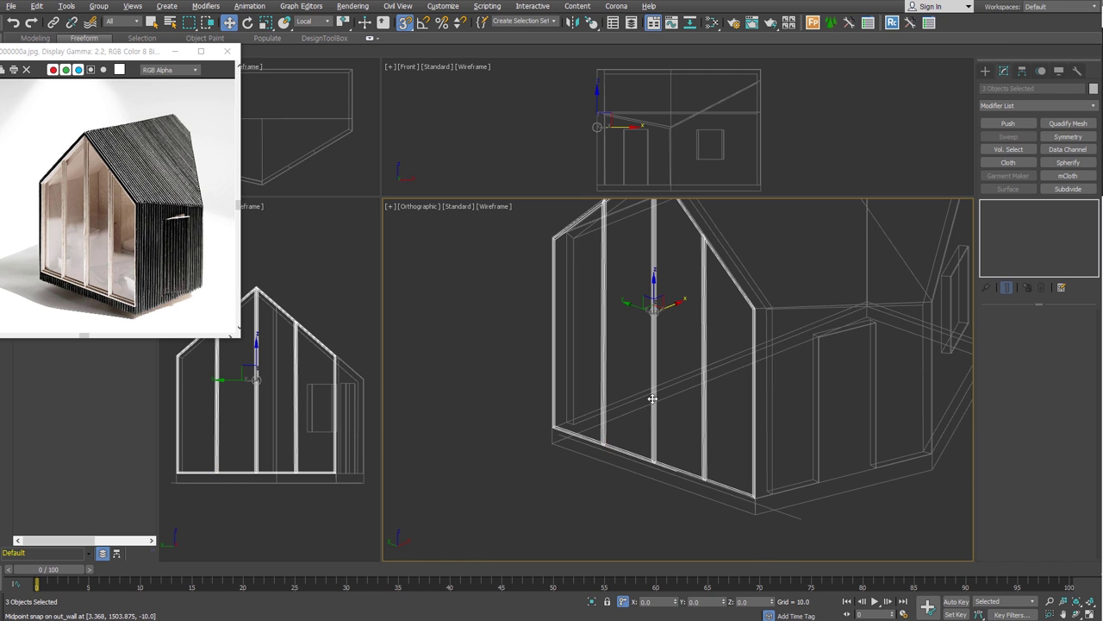
{"action": "scroll", "coordinate": [641, 446], "scroll_direction": "down", "scroll_amount": 2}
{"action": "left_click", "coordinate": [462, 415]}
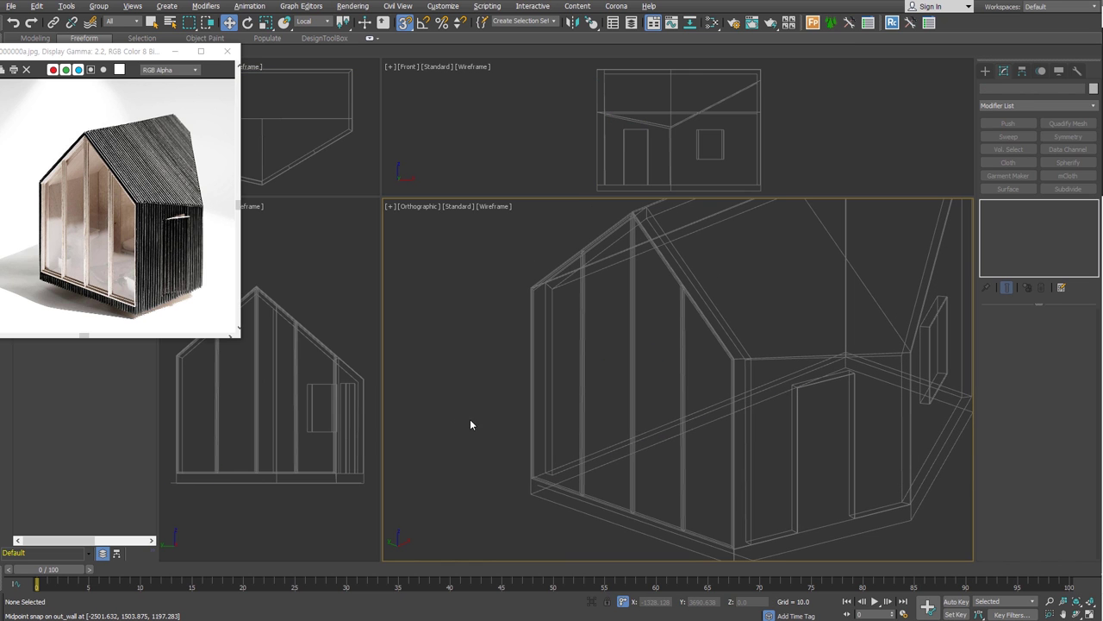
{"action": "key", "text": "ctrl+z"}
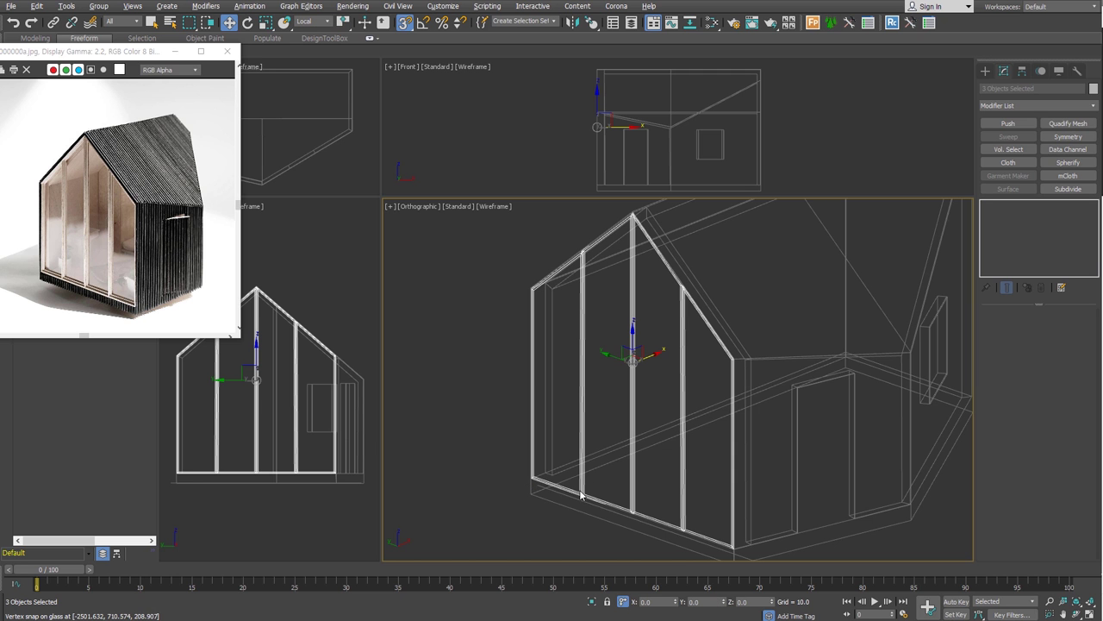
Step: Select the frame strip object Object002 and add a Shell modifier
{"action": "mouse_move", "coordinate": [575, 371]}
{"action": "middle_mouse_down", "text": "alt"}
{"action": "mouse_move", "coordinate": [560, 375]}
{"action": "mouse_move", "coordinate": [548, 506]}
{"action": "mouse_move", "coordinate": [613, 505]}
{"action": "mouse_move", "coordinate": [722, 344]}
{"action": "middle_mouse_up", "text": "alt"}
{"action": "left_click", "coordinate": [548, 506]}
{"action": "left_click", "coordinate": [574, 486]}
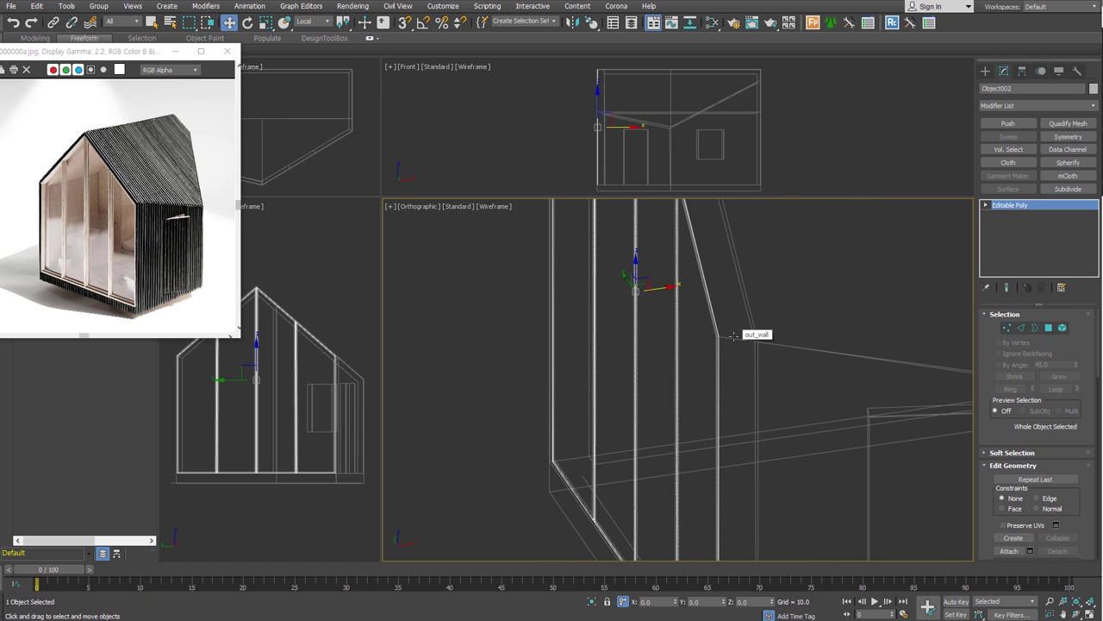
{"action": "mouse_move", "coordinate": [549, 453]}
{"action": "middle_mouse_down", "text": "alt"}
{"action": "mouse_move", "coordinate": [615, 311]}
{"action": "mouse_move", "coordinate": [591, 445]}
{"action": "mouse_move", "coordinate": [607, 472]}
{"action": "middle_mouse_up", "text": "alt"}
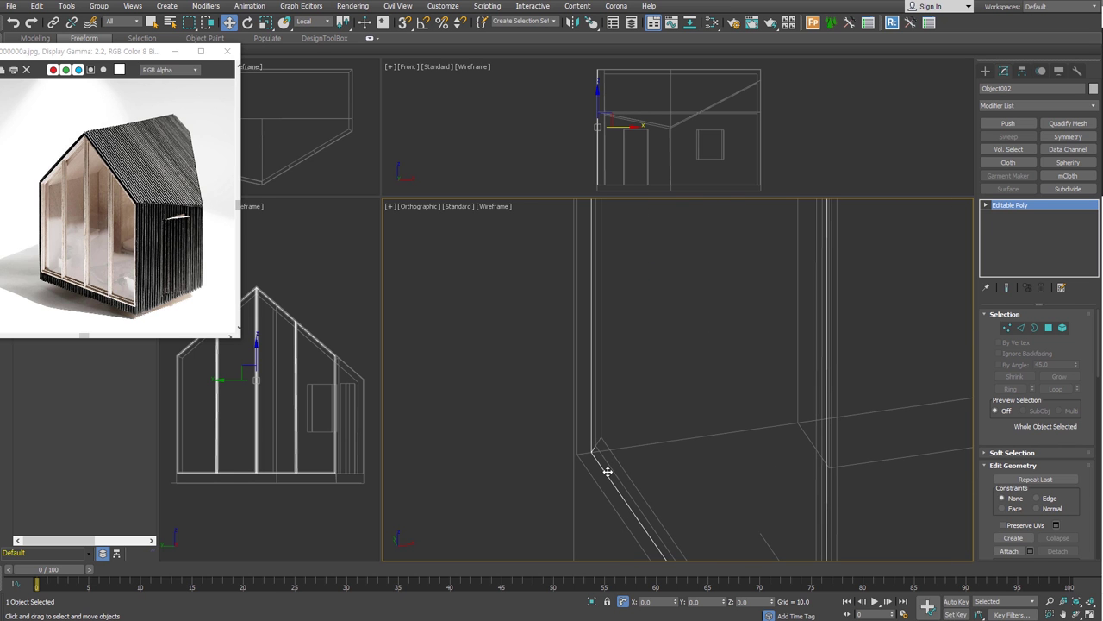
{"action": "key", "text": "s"}
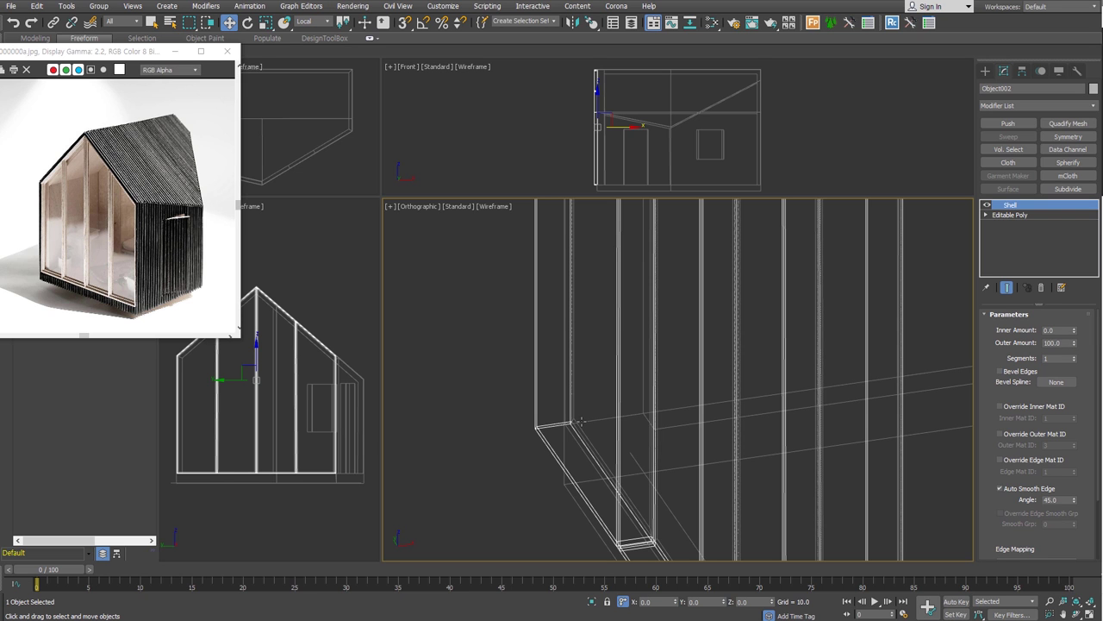
Step: Set Object002's Shell to 60 inner and 60 outer
{"action": "left_click", "coordinate": [1059, 330]}
{"action": "type", "text": "60"}
{"action": "key", "text": "Tab"}
{"action": "type", "text": "60"}
{"action": "key", "text": "Return"}
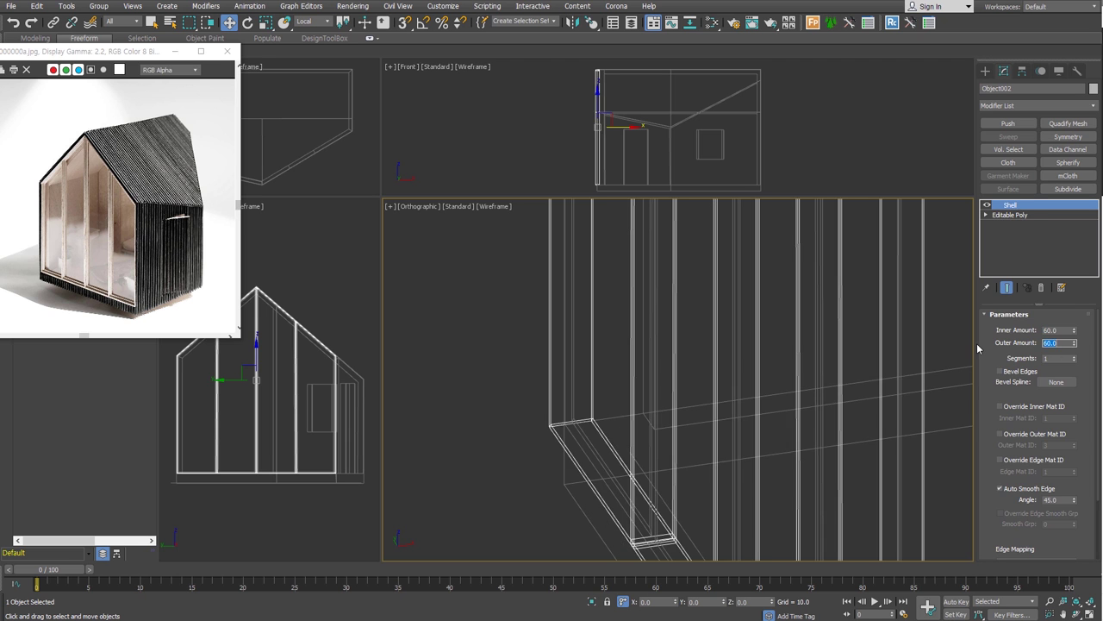
Step: Give Object001 a Shell of 20 inner and 20 outer
{"action": "left_click", "coordinate": [580, 436]}
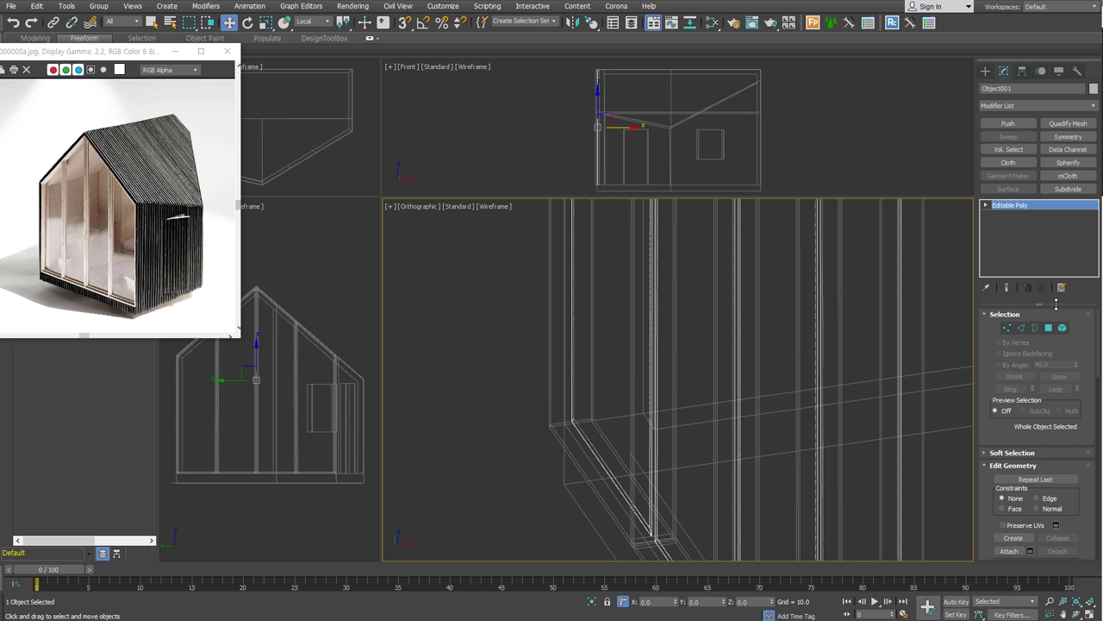
{"action": "type", "text": "20"}
{"action": "key", "text": "Tab"}
{"action": "type", "text": "20"}
{"action": "key", "text": "Return"}
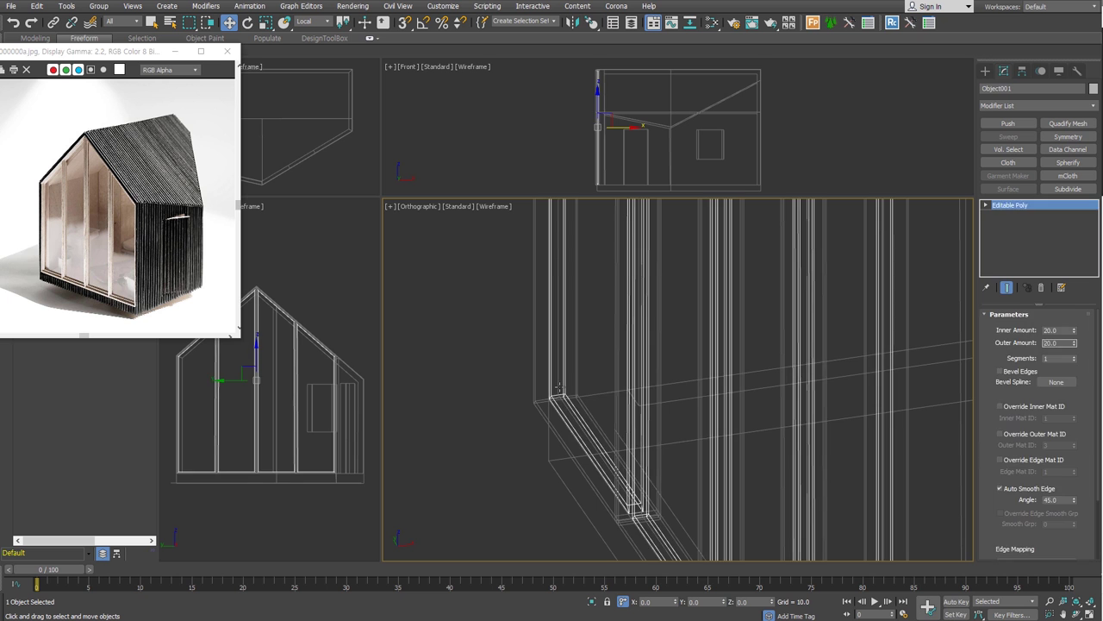
Step: Set the glass Shell to 5 inner and 5 outer, then shade the viewport
{"action": "left_click", "coordinate": [811, 406]}
{"action": "left_click", "coordinate": [1059, 330]}
{"action": "type", "text": "5"}
{"action": "key", "text": "Tab"}
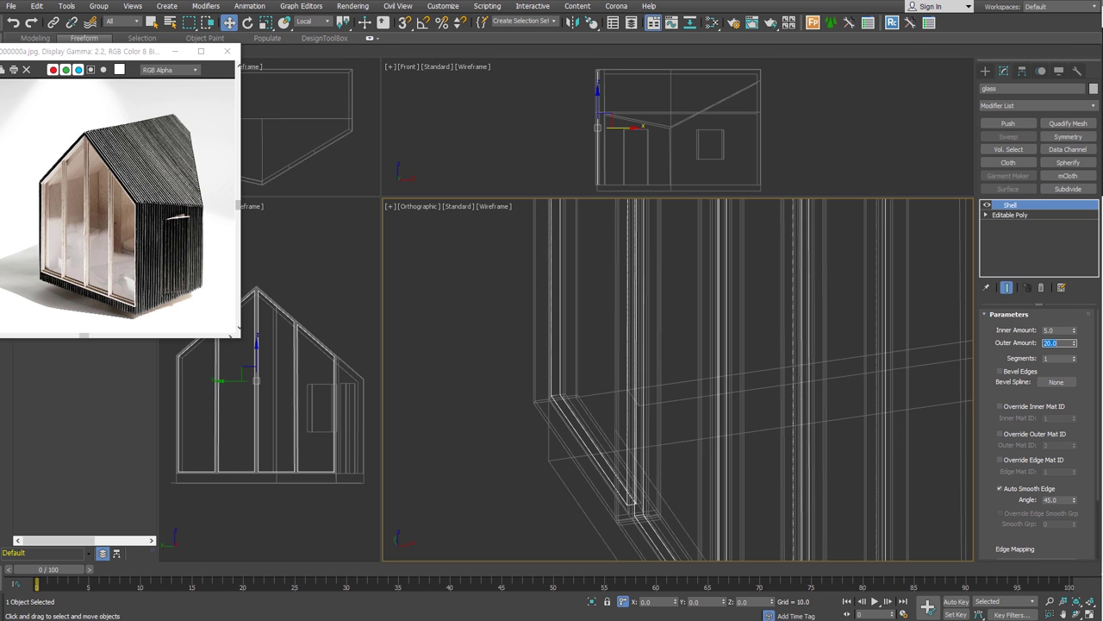
{"action": "type", "text": "5"}
{"action": "key", "text": "Return"}
{"action": "scroll", "coordinate": [590, 395], "scroll_direction": "down", "scroll_amount": 4}
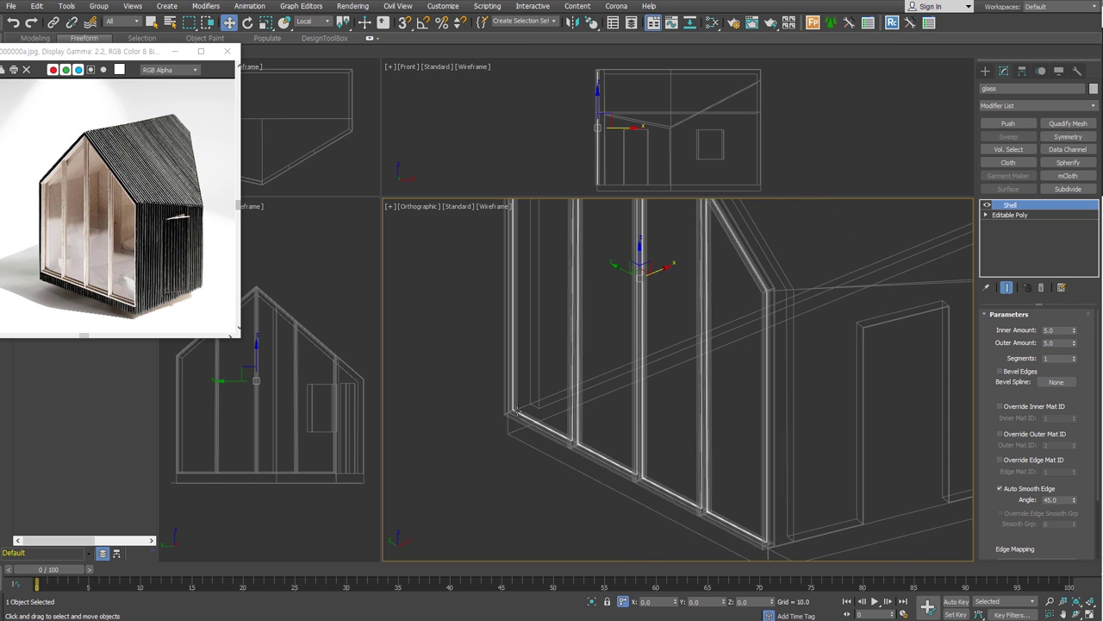
{"action": "scroll", "coordinate": [517, 411], "scroll_direction": "up", "scroll_amount": 3}
{"action": "key", "text": "F3"}
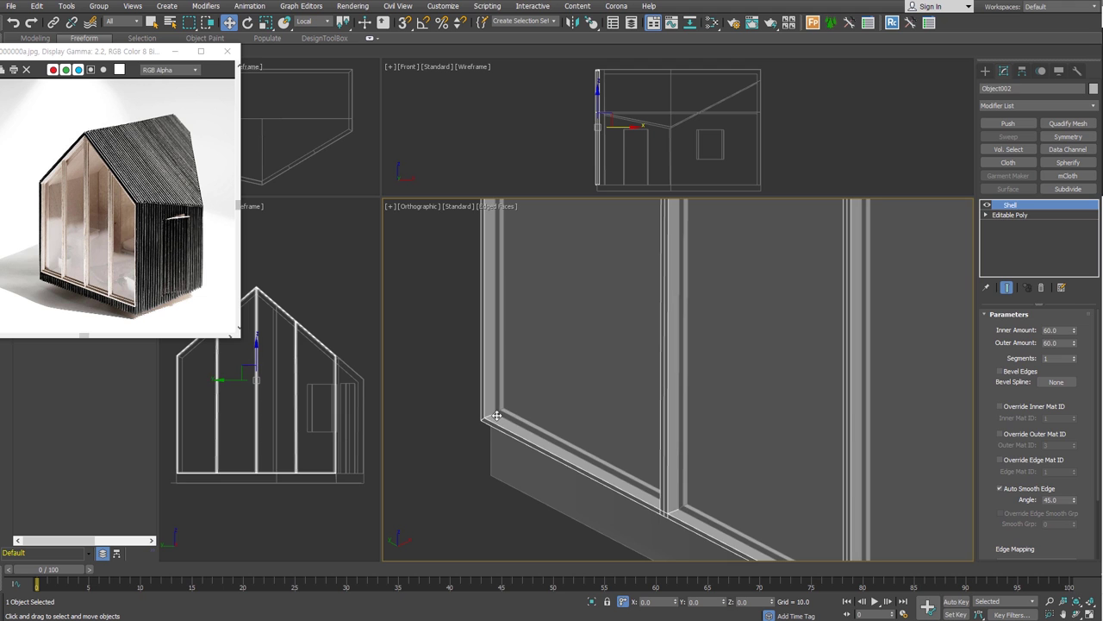
{"action": "left_click", "coordinate": [502, 411], "text": "ctrl"}
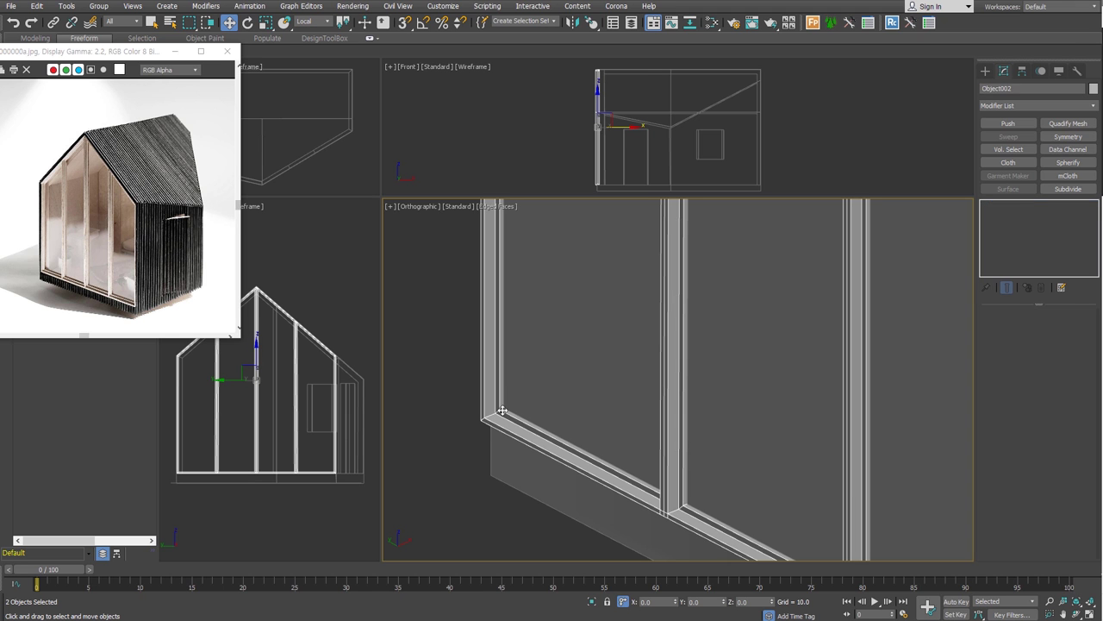
Step: Add a Material modifier with ID 2 to the frames and paste it onto the glass as ID 1
{"action": "left_click", "coordinate": [1038, 106]}
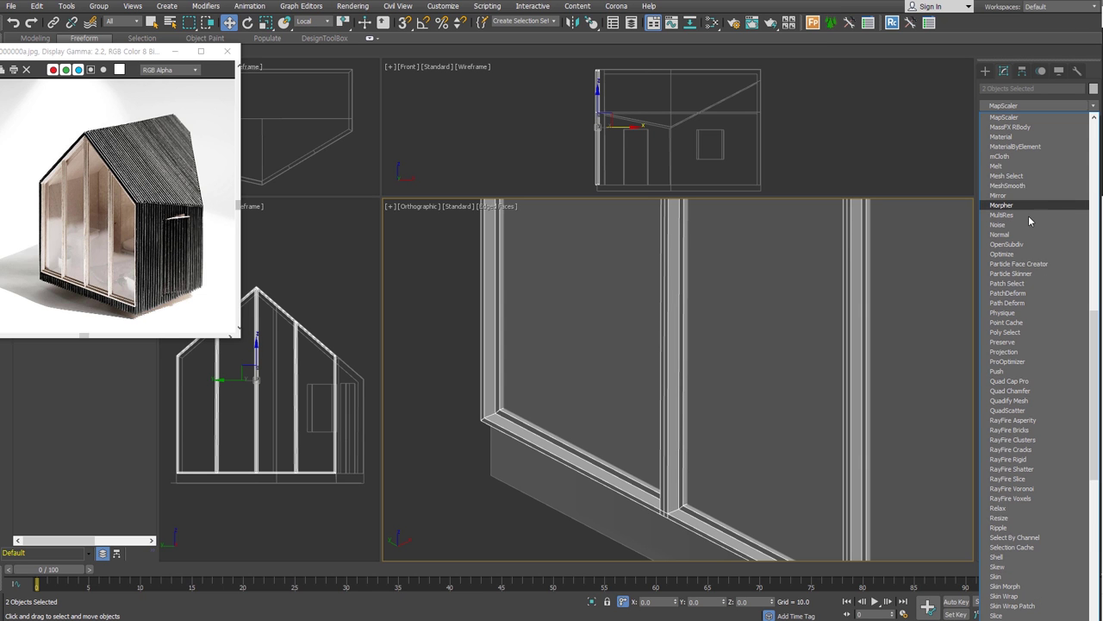
{"action": "left_click", "coordinate": [1002, 136]}
{"action": "right_click", "coordinate": [1015, 205]}
{"action": "left_click", "coordinate": [991, 253]}
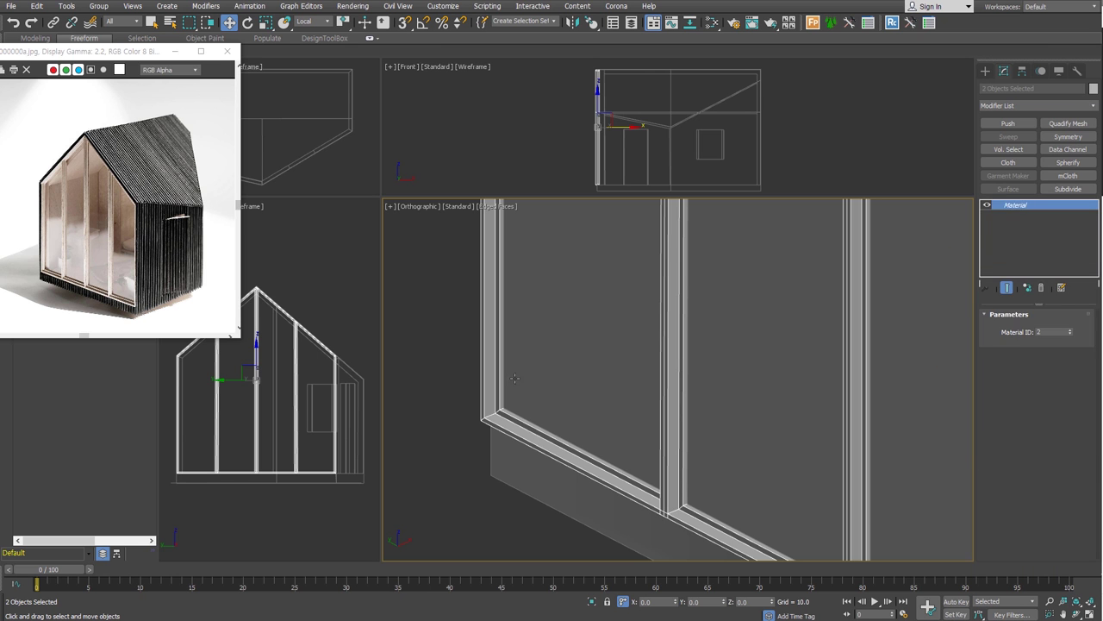
{"action": "left_click", "coordinate": [527, 371]}
{"action": "right_click", "coordinate": [1066, 205]}
{"action": "left_click", "coordinate": [1065, 261]}
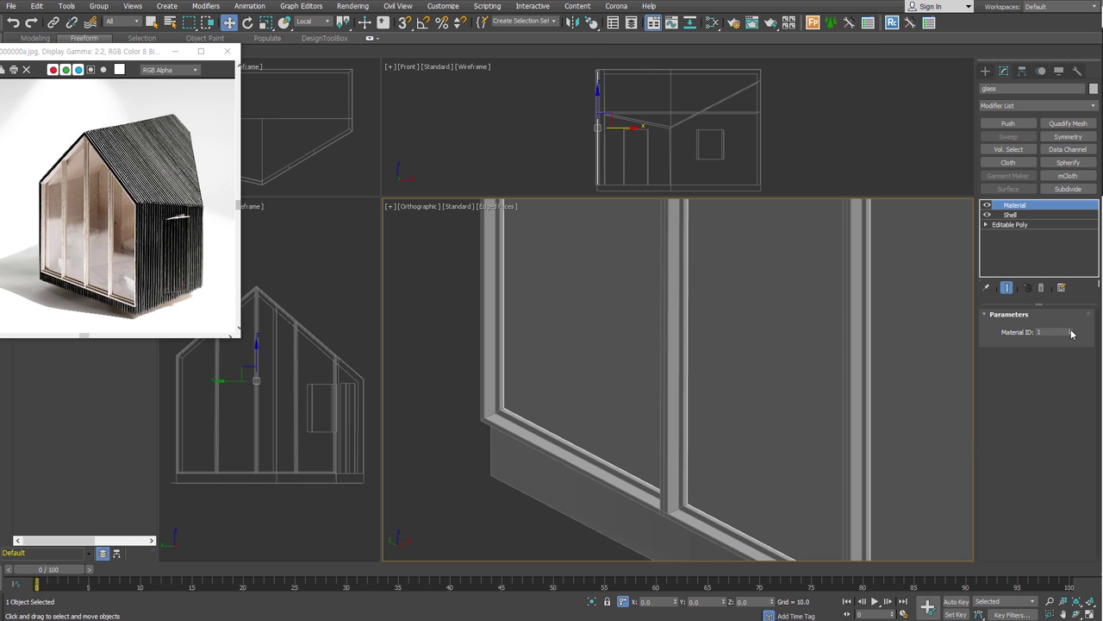
Step: Group the three window pieces as 'window' and nudge the group slightly along X
{"action": "left_click", "coordinate": [685, 526], "text": "ctrl"}
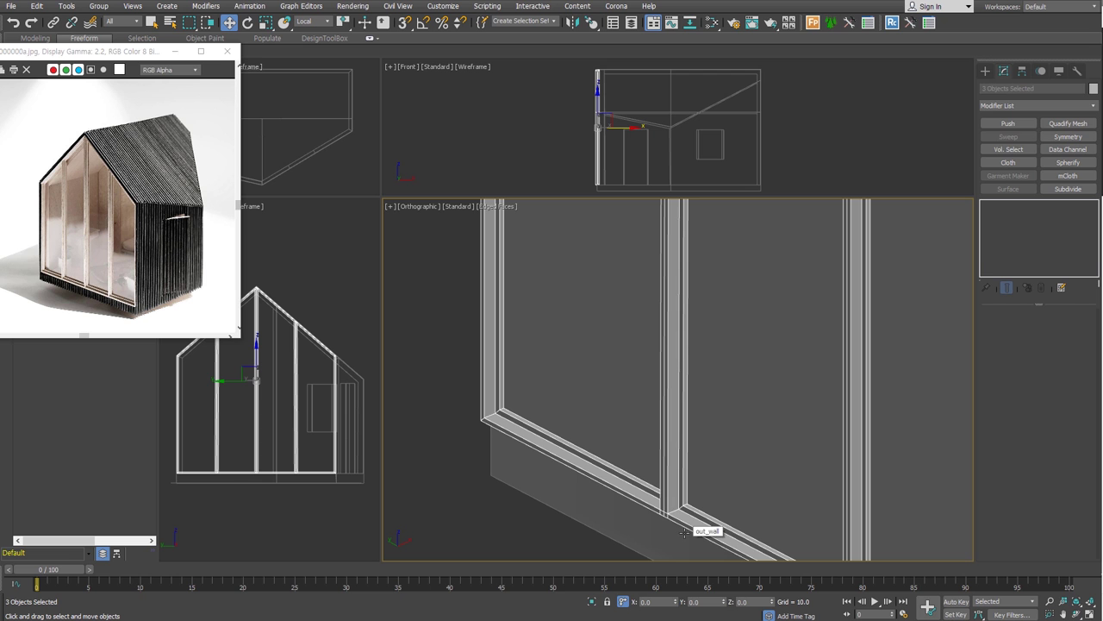
{"action": "key", "text": "ctrl+g"}
{"action": "type", "text": "window"}
{"action": "key", "text": "Return"}
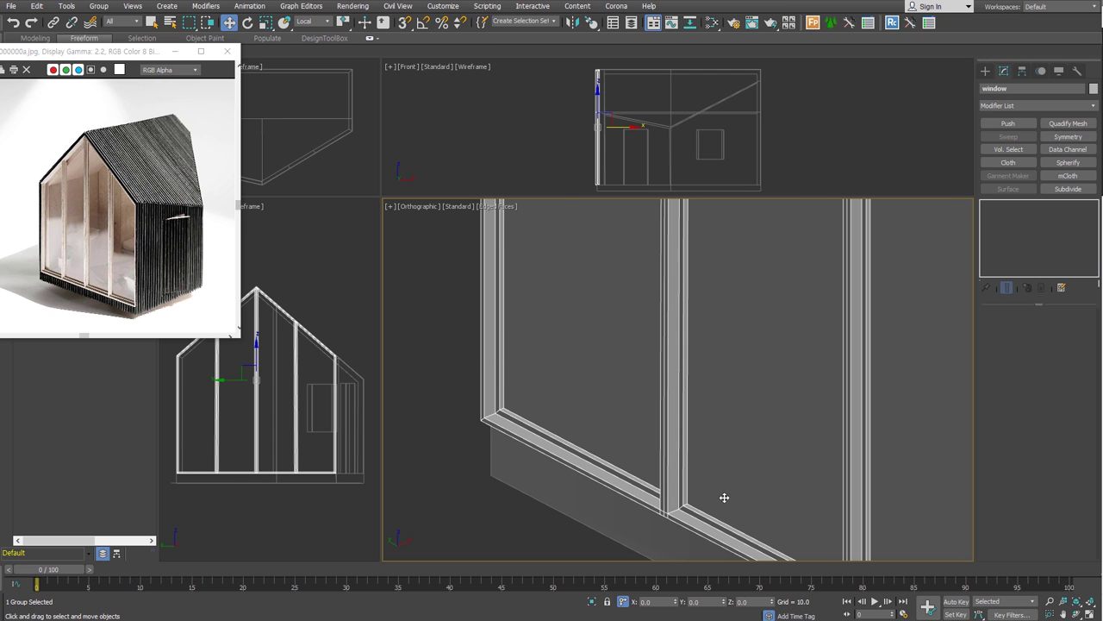
{"action": "scroll", "coordinate": [702, 480], "scroll_direction": "down", "scroll_amount": 5}
{"action": "scroll", "coordinate": [721, 437], "scroll_direction": "down", "scroll_amount": 1}
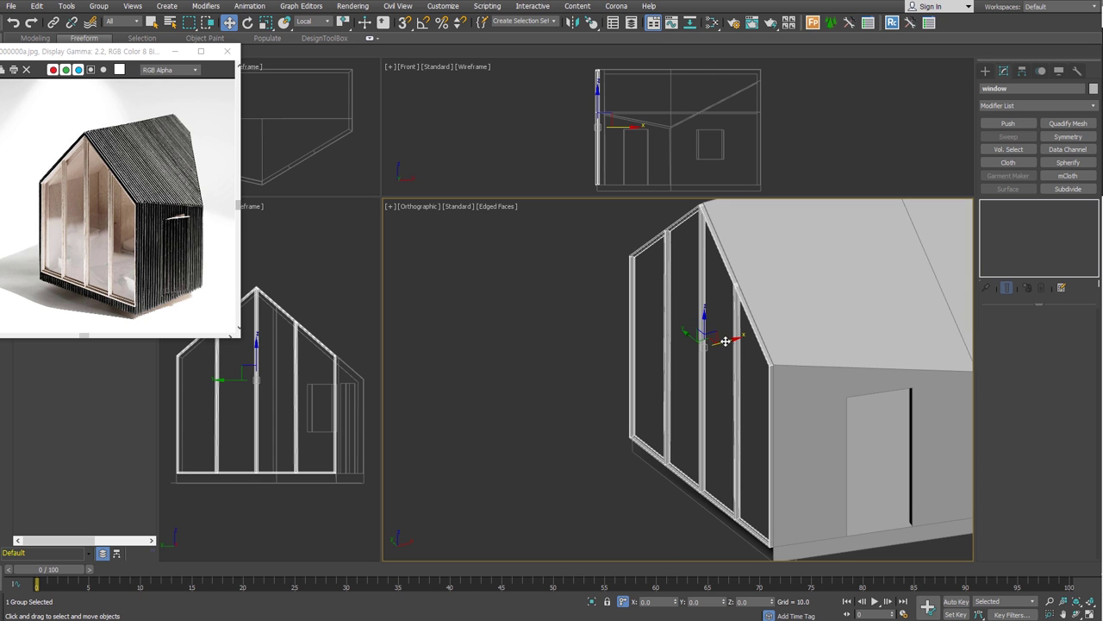
{"action": "left_click_drag", "start_coordinate": [726, 341], "coordinate": [728, 343]}
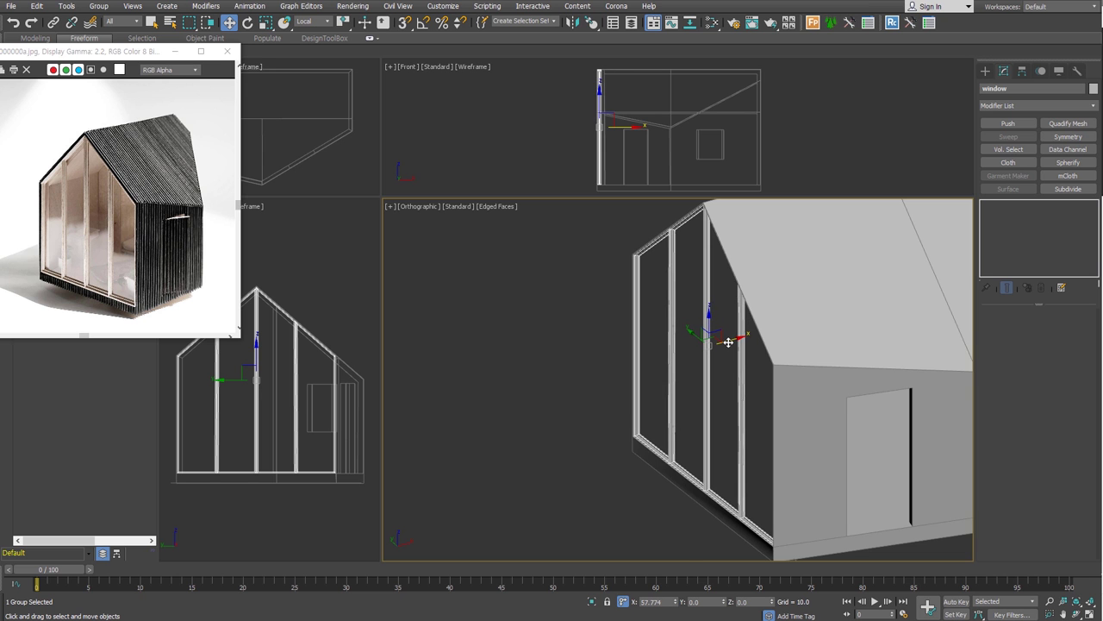
{"action": "scroll", "coordinate": [728, 342], "scroll_direction": "up", "scroll_amount": 5}
{"action": "scroll", "coordinate": [728, 342], "scroll_direction": "down", "scroll_amount": 6}
{"action": "mouse_move", "coordinate": [728, 343]}
{"action": "middle_mouse_down", "text": "alt"}
{"action": "mouse_move", "coordinate": [653, 365]}
{"action": "mouse_move", "coordinate": [677, 362]}
{"action": "middle_mouse_up", "text": "alt"}
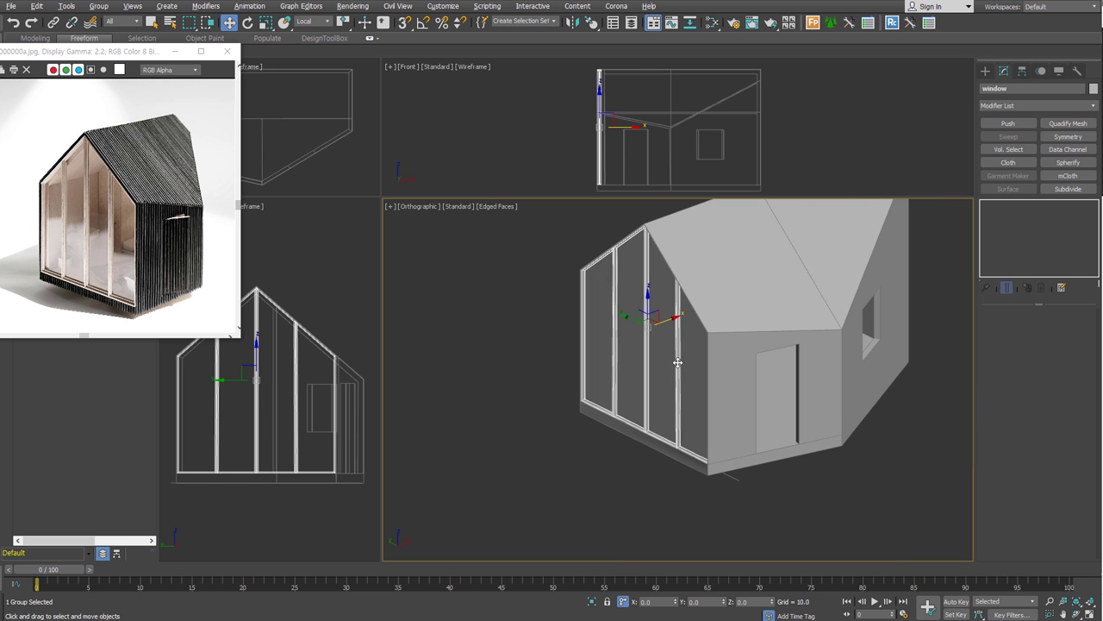
{"action": "middle_click_drag", "start_coordinate": [837, 382], "coordinate": [781, 387], "text": "alt"}
Step: Load the bglass material from the 2019_work.mat library into Slate View1 and delete the extra nodes
{"action": "key", "text": "m"}
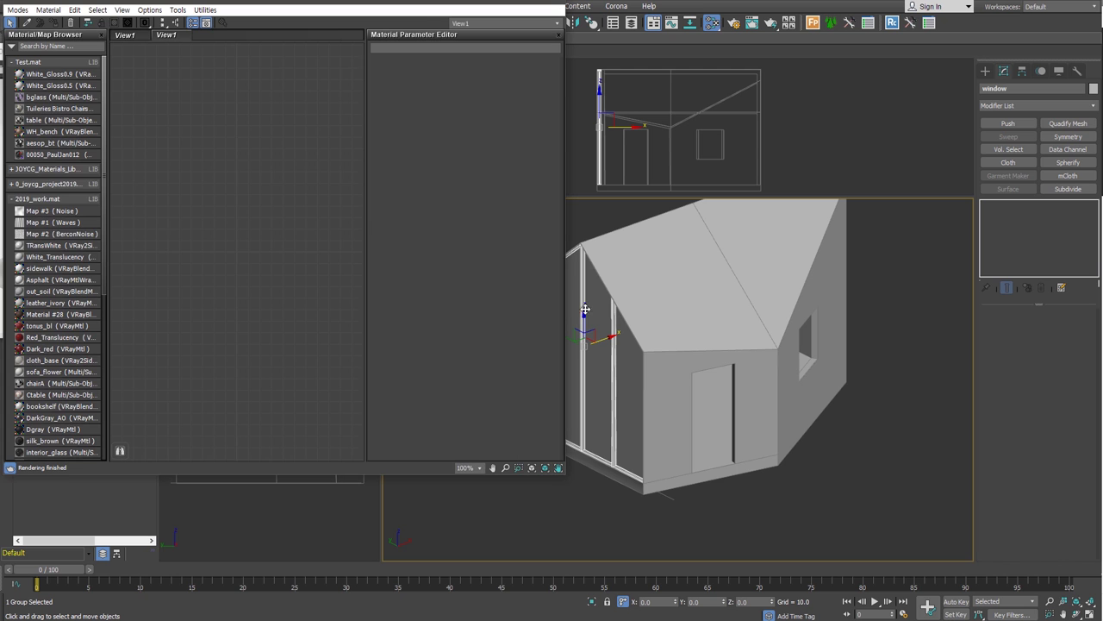
{"action": "left_click", "coordinate": [38, 199]}
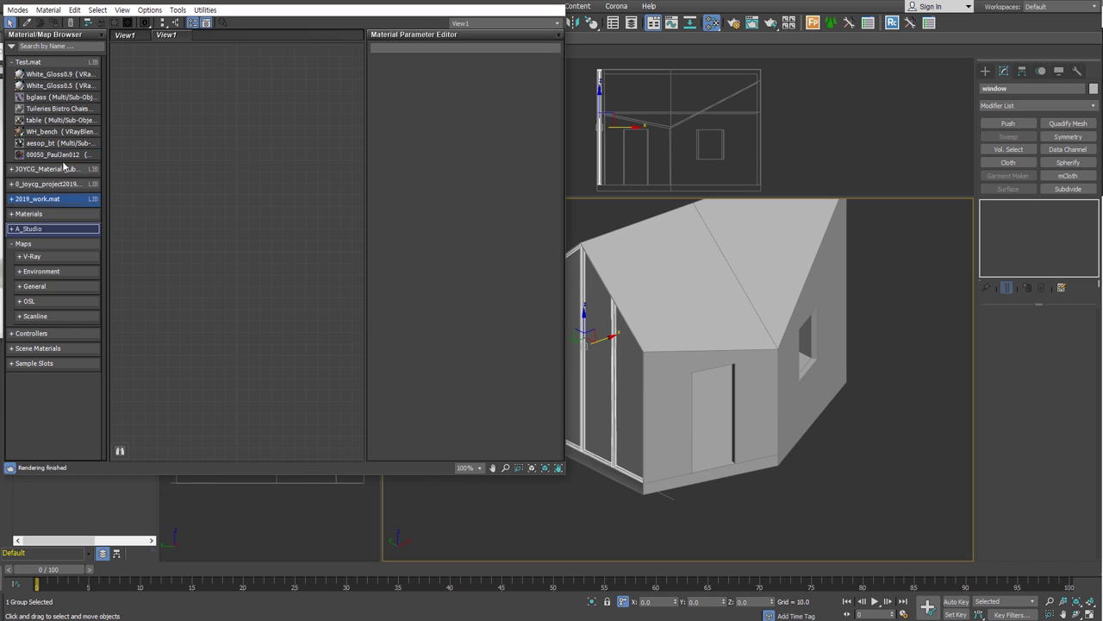
{"action": "left_click_drag", "start_coordinate": [49, 97], "coordinate": [306, 190]}
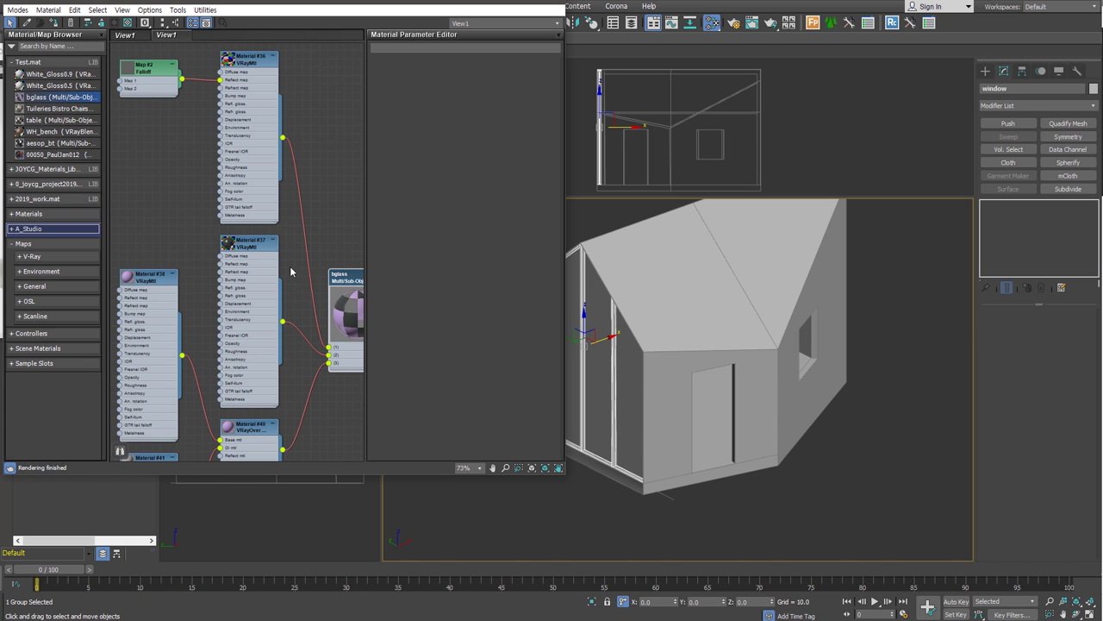
{"action": "scroll", "coordinate": [278, 320], "scroll_direction": "down", "scroll_amount": 2}
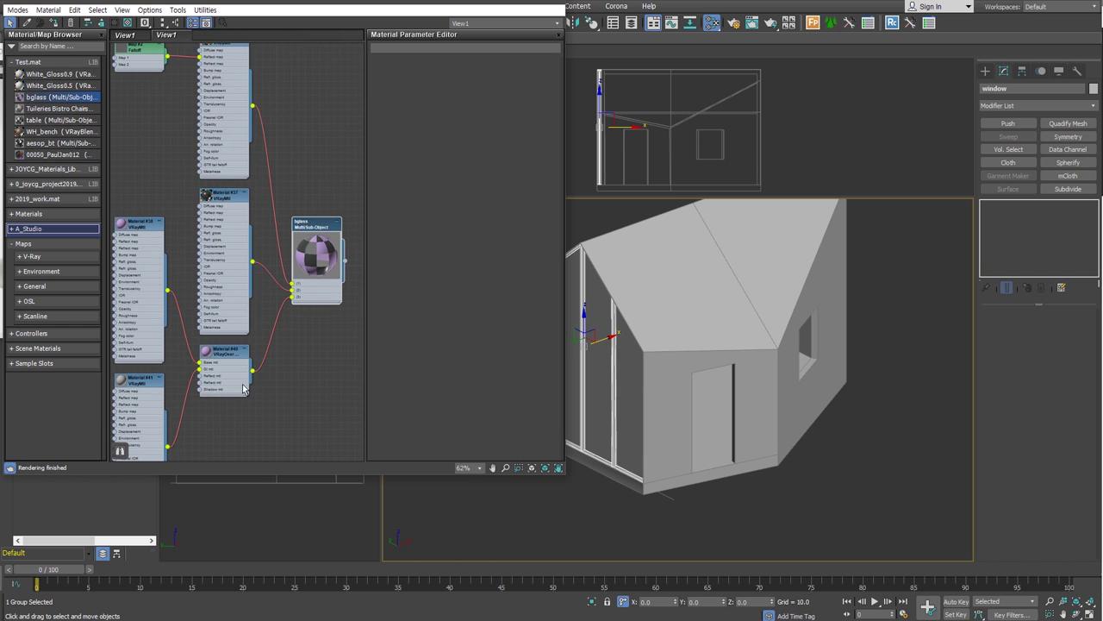
{"action": "scroll", "coordinate": [281, 382], "scroll_direction": "down", "scroll_amount": 3}
{"action": "left_click_drag", "start_coordinate": [173, 254], "coordinate": [274, 426]}
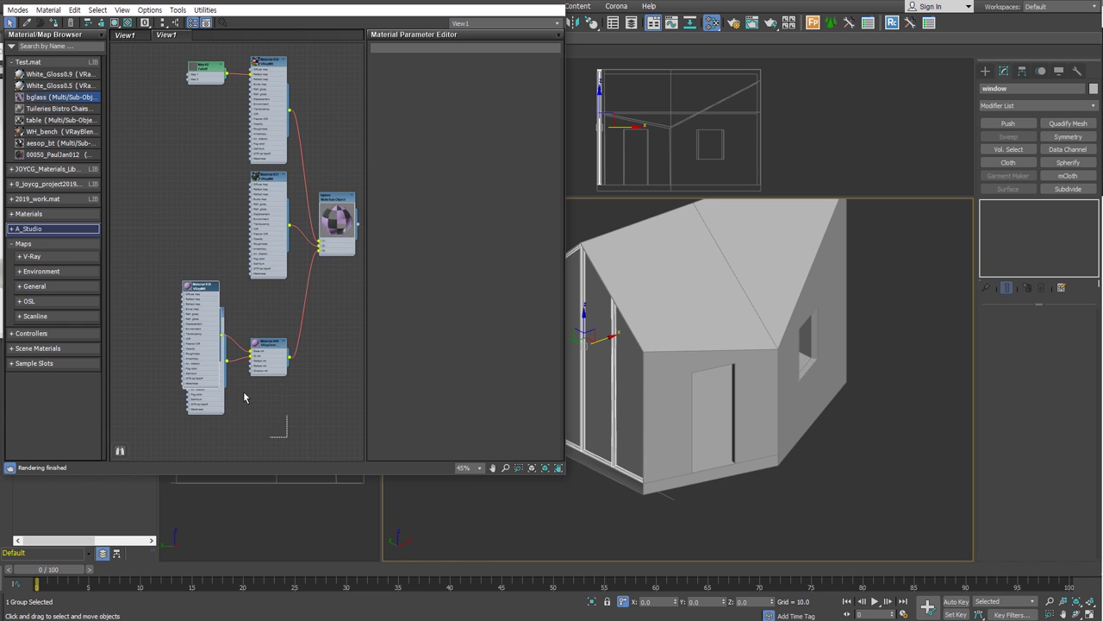
{"action": "key", "text": "Delete"}
{"action": "middle_click_drag", "start_coordinate": [328, 300], "coordinate": [270, 348]}
Step: Delete the Material #37 node from bglass, keeping Material #36
{"action": "double_click", "coordinate": [283, 276]}
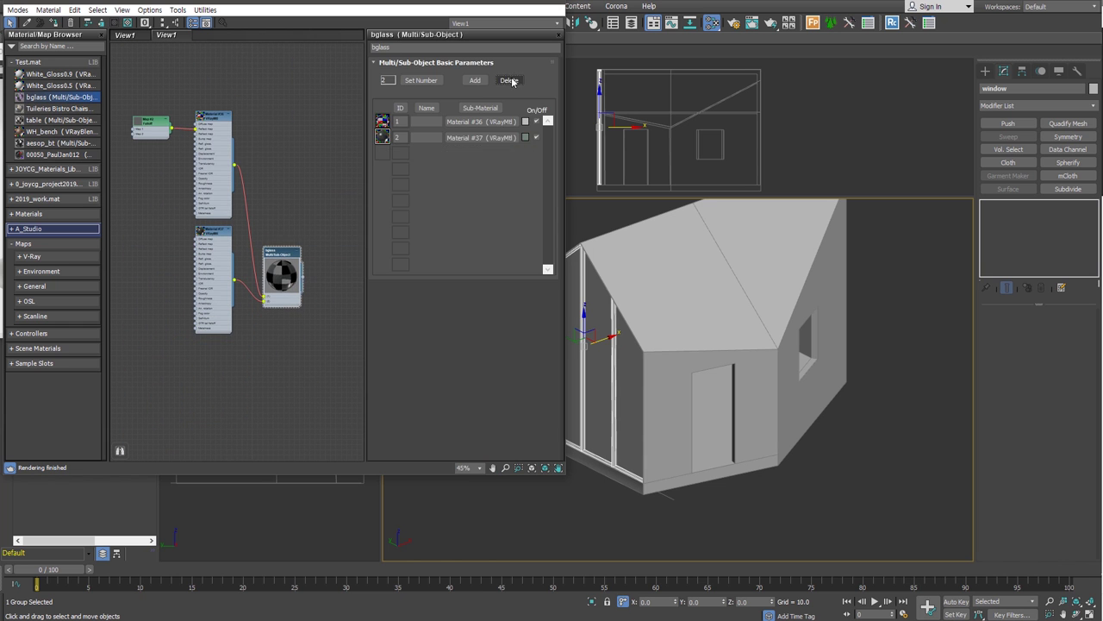
{"action": "middle_click_drag", "start_coordinate": [221, 246], "coordinate": [245, 293]}
{"action": "scroll", "coordinate": [245, 293], "scroll_direction": "up", "scroll_amount": 2}
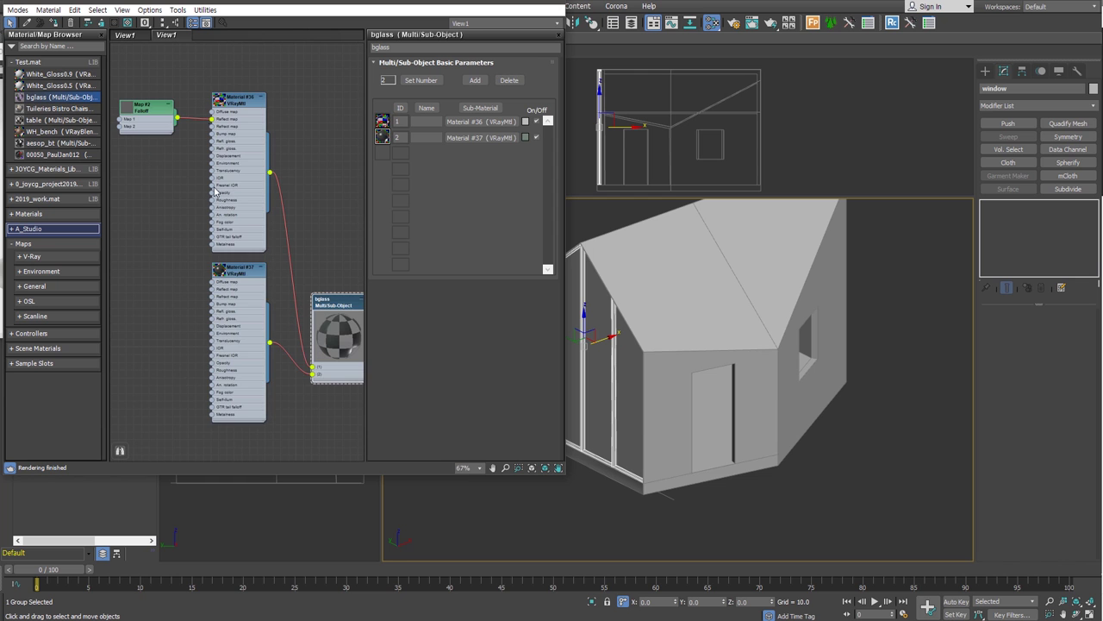
{"action": "double_click", "coordinate": [244, 281]}
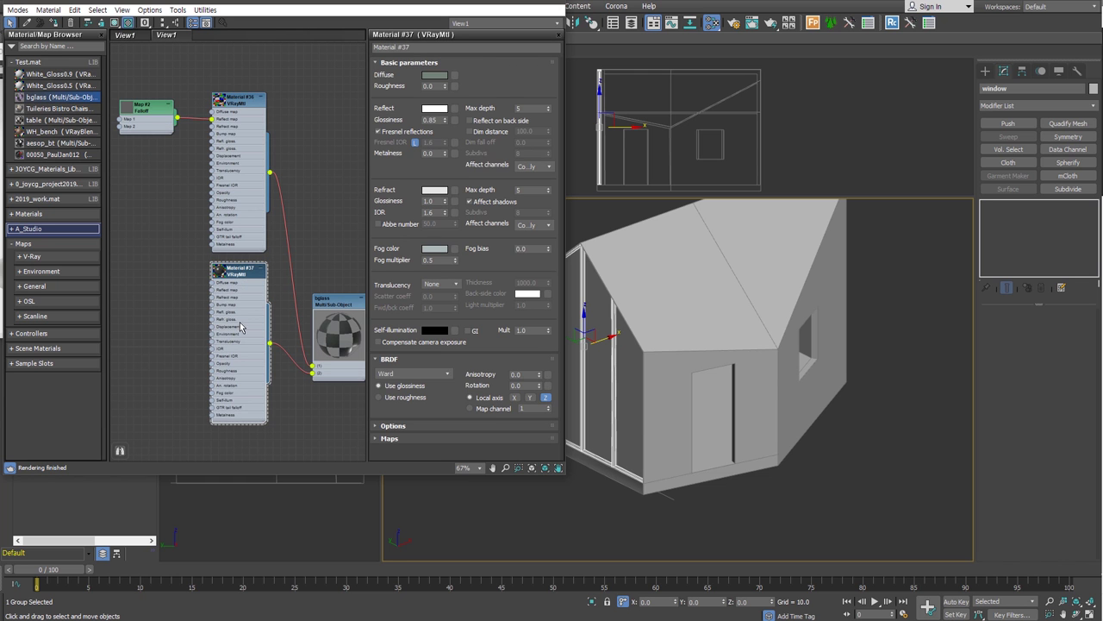
{"action": "key", "text": "Delete"}
Step: Wire a new VRayMtl (Material #25) into bglass slot 2 and assign bglass to the window group
{"action": "left_click", "coordinate": [26, 229]}
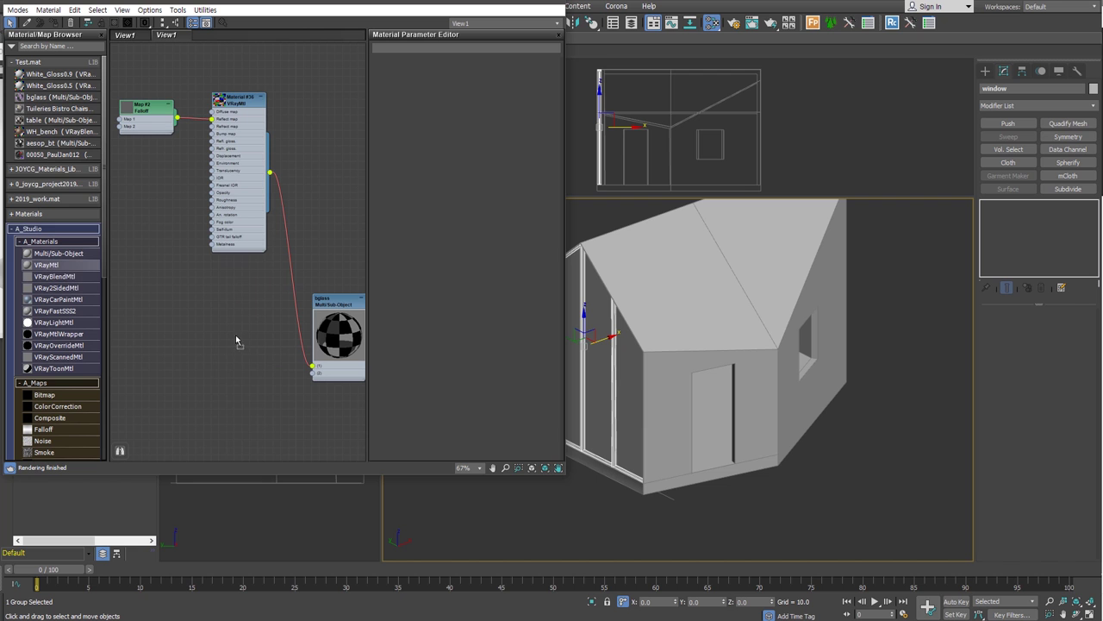
{"action": "left_click_drag", "start_coordinate": [237, 342], "coordinate": [238, 344]}
{"action": "left_click_drag", "start_coordinate": [268, 417], "coordinate": [312, 372]}
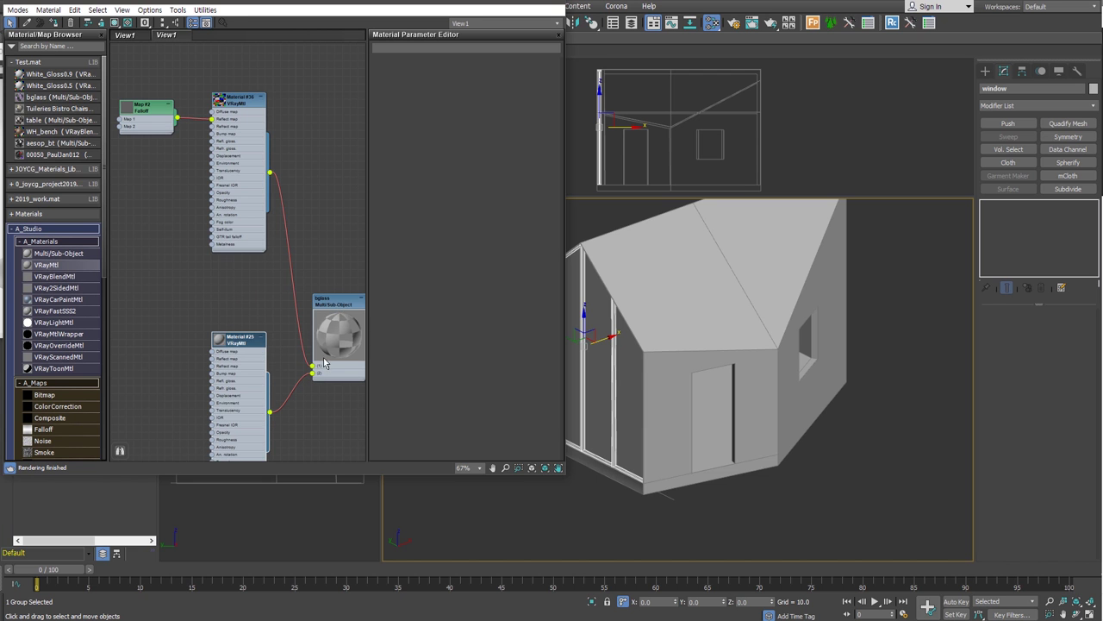
{"action": "left_click", "coordinate": [52, 24]}
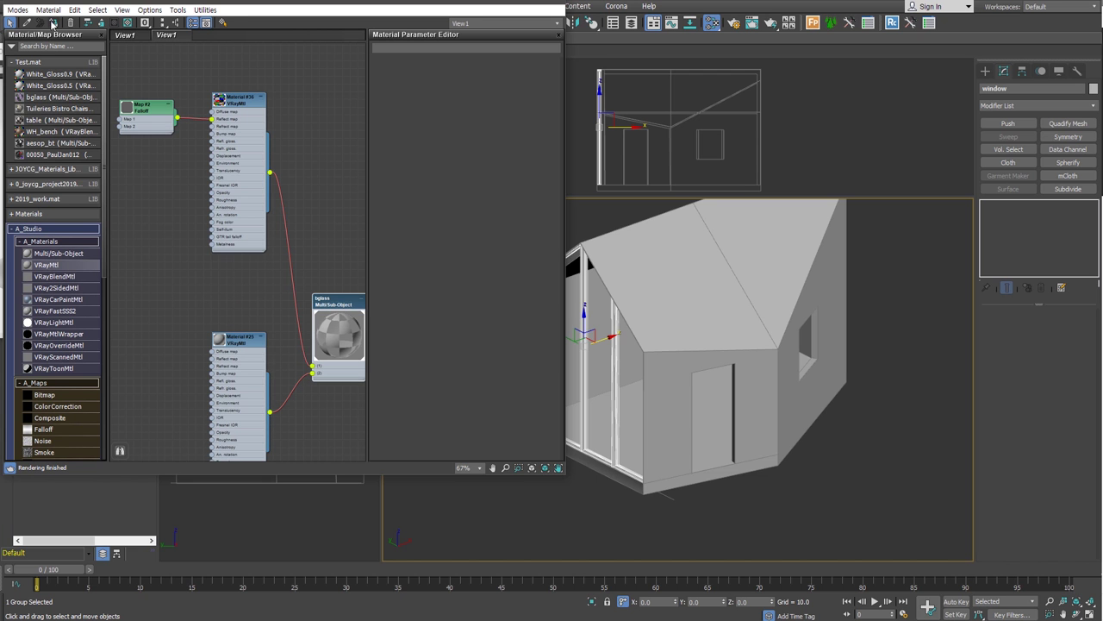
Step: Minimize the Slate material editor and select the outer wall
{"action": "double_click", "coordinate": [336, 312]}
{"action": "type", "text": "asdfafs"}
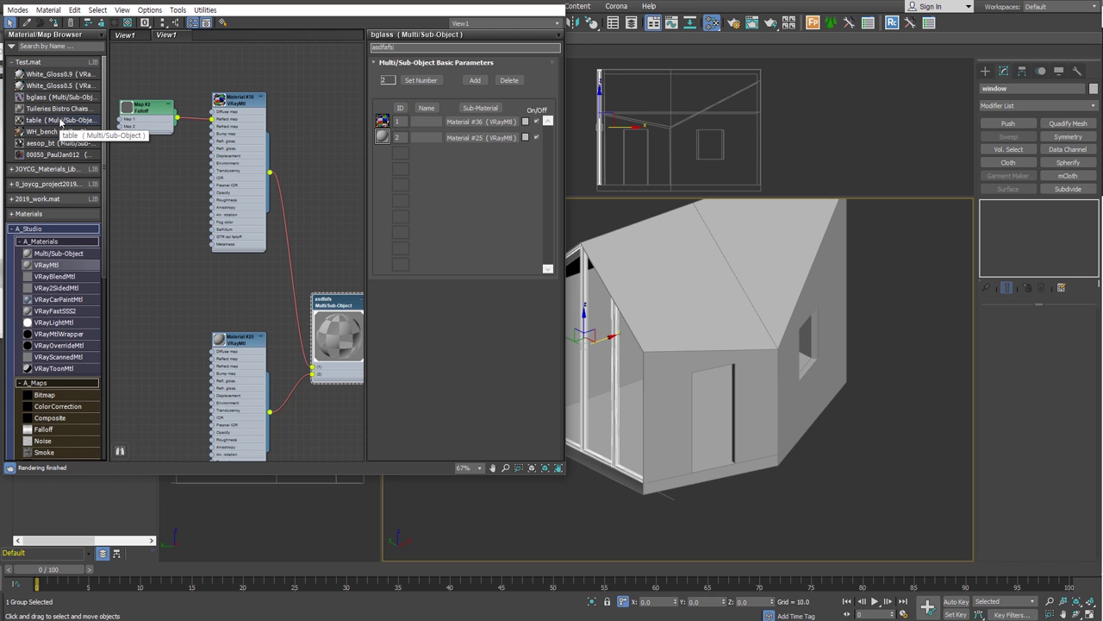
{"action": "key", "text": "super+Down"}
{"action": "mouse_move", "coordinate": [712, 457]}
{"action": "middle_mouse_down", "text": "alt"}
{"action": "mouse_move", "coordinate": [689, 506]}
{"action": "mouse_move", "coordinate": [647, 395]}
{"action": "middle_mouse_up", "text": "alt"}
{"action": "left_click", "coordinate": [680, 495]}
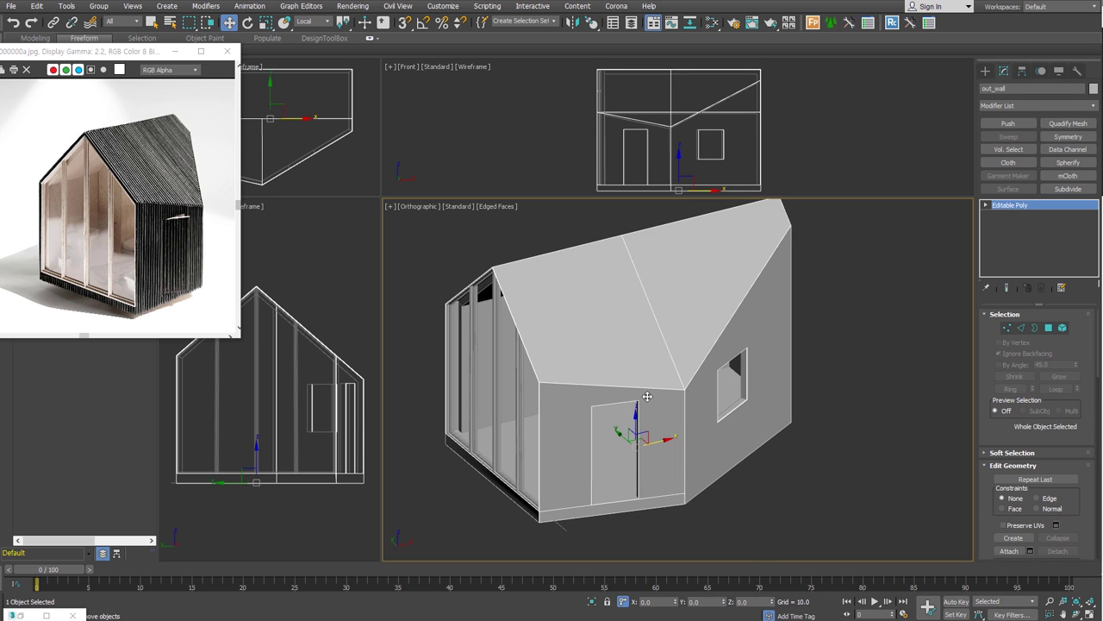
Step: Delete the Shell modifier from the inner wall, in_wall
{"action": "scroll", "coordinate": [718, 430], "scroll_direction": "up", "scroll_amount": 5}
{"action": "key", "text": "4"}
{"action": "scroll", "coordinate": [733, 403], "scroll_direction": "up", "scroll_amount": 5}
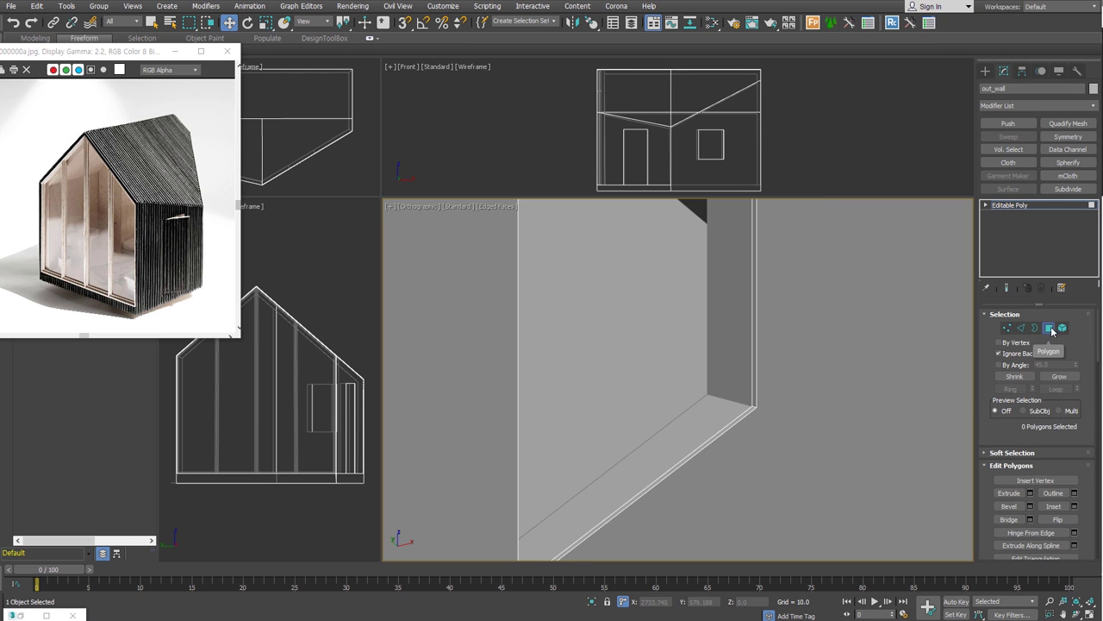
{"action": "left_click", "coordinate": [727, 408]}
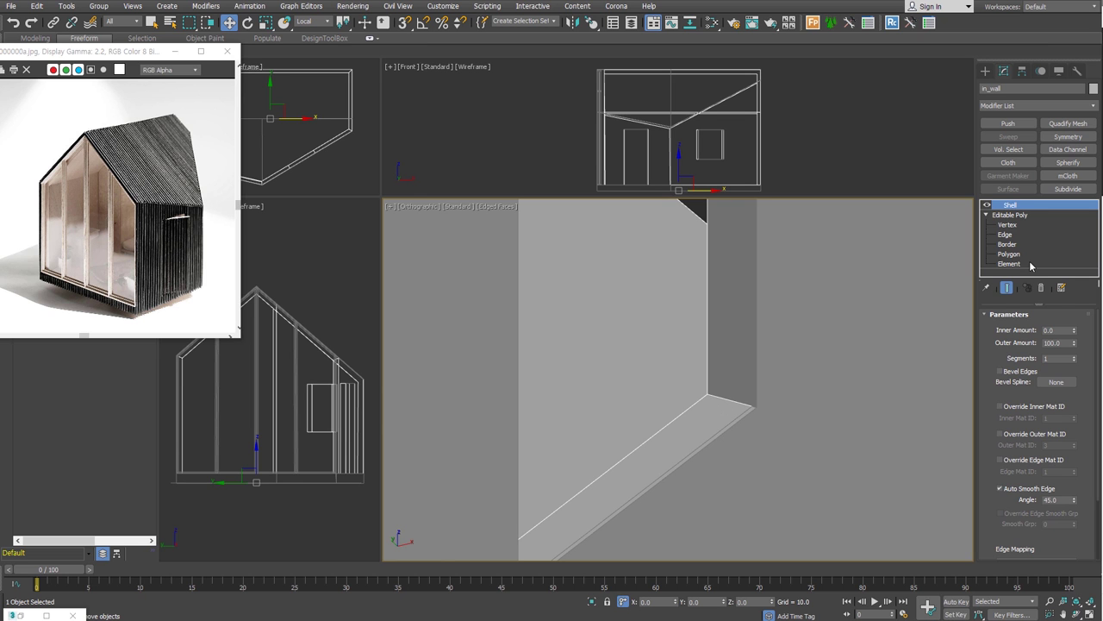
{"action": "left_click", "coordinate": [1041, 287]}
Step: Detach the four window-reveal polygons as a clone named s_window
{"action": "left_click", "coordinate": [1048, 327]}
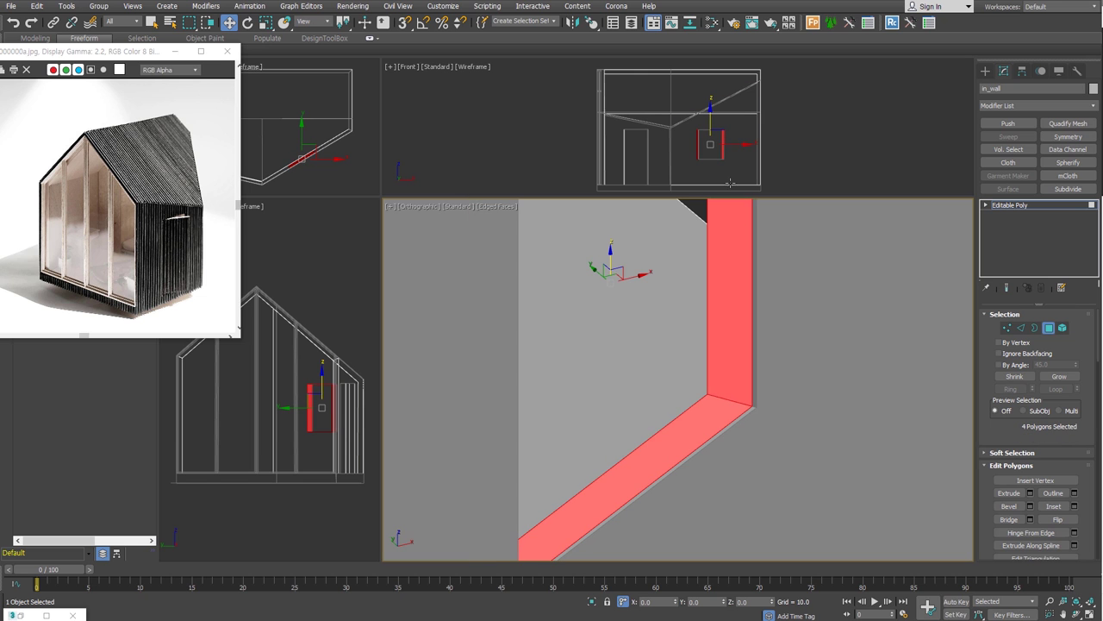
{"action": "key", "text": "alt+d"}
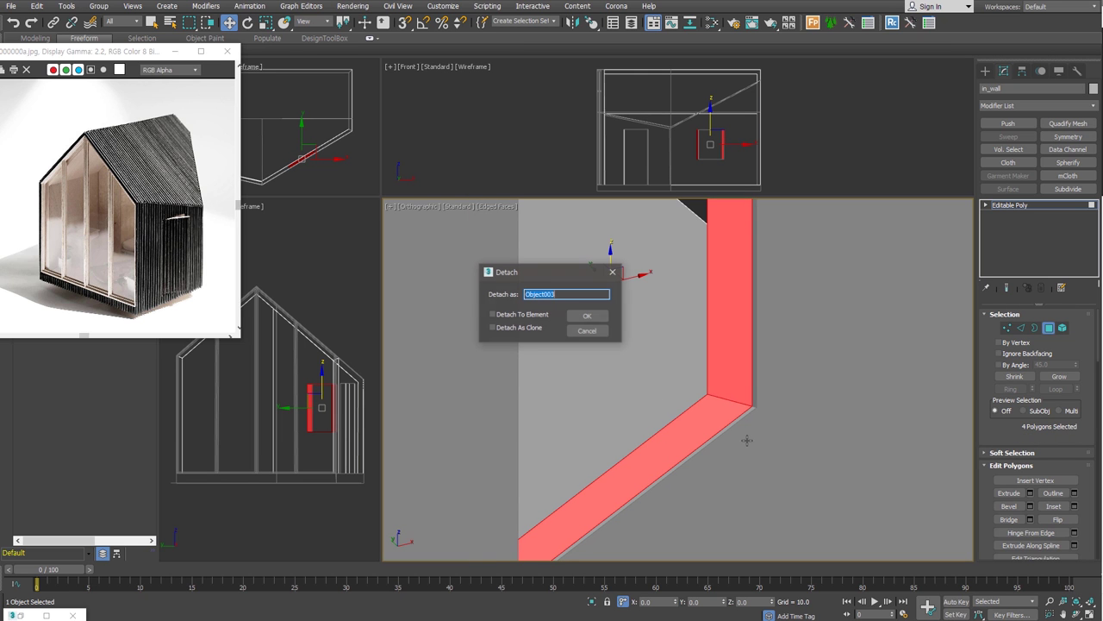
{"action": "left_click", "coordinate": [522, 328]}
{"action": "left_click", "coordinate": [567, 294]}
{"action": "type", "text": "s_wi"}
{"action": "type", "text": "w"}
{"action": "key", "text": "Return"}
{"action": "left_click", "coordinate": [838, 350]}
Step: Select the window opening's border on s_window and view it in wireframe
{"action": "scroll", "coordinate": [852, 345], "scroll_direction": "up", "scroll_amount": 3}
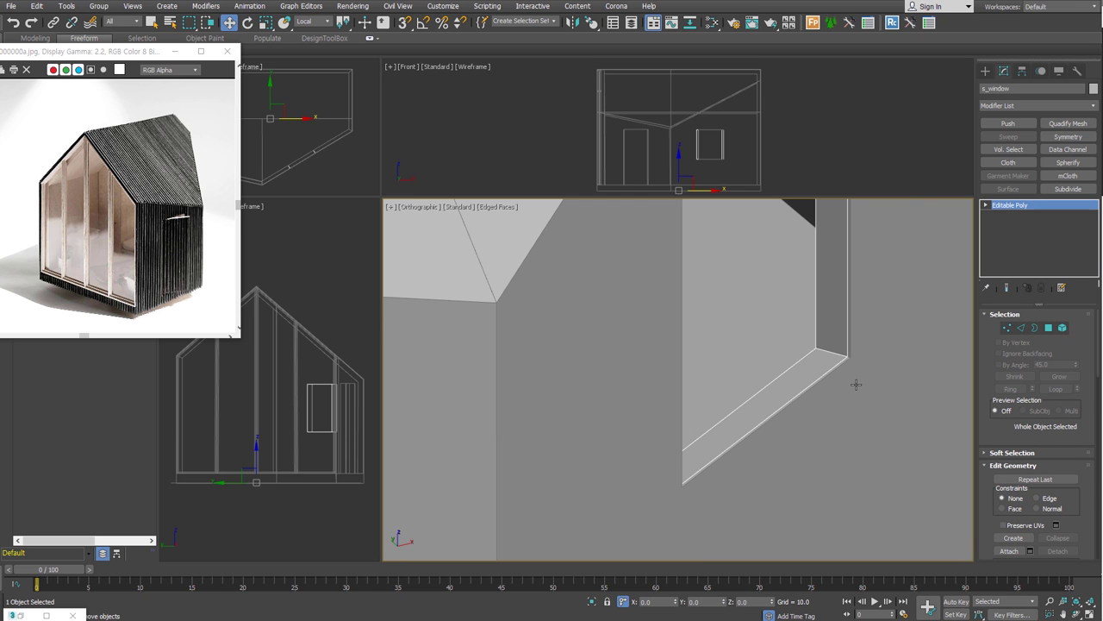
{"action": "middle_click_drag", "start_coordinate": [801, 437], "coordinate": [780, 446], "text": "alt"}
{"action": "key", "text": "3"}
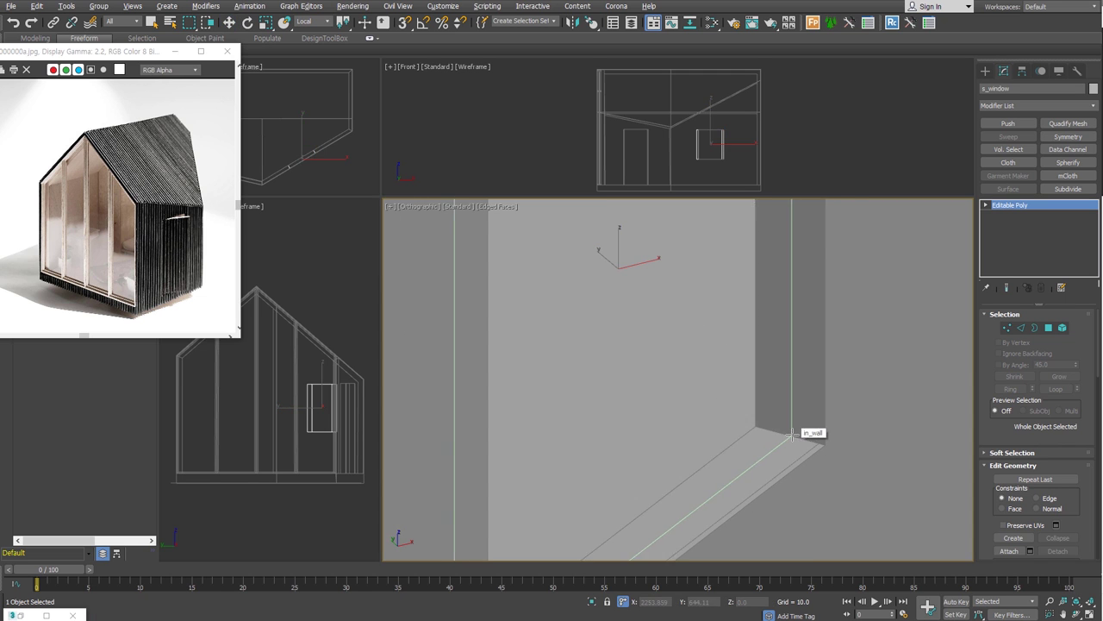
{"action": "left_click", "coordinate": [791, 434]}
{"action": "key", "text": "F3"}
{"action": "scroll", "coordinate": [775, 448], "scroll_direction": "down", "scroll_amount": 5}
{"action": "middle_click_drag", "start_coordinate": [827, 468], "coordinate": [794, 473]}
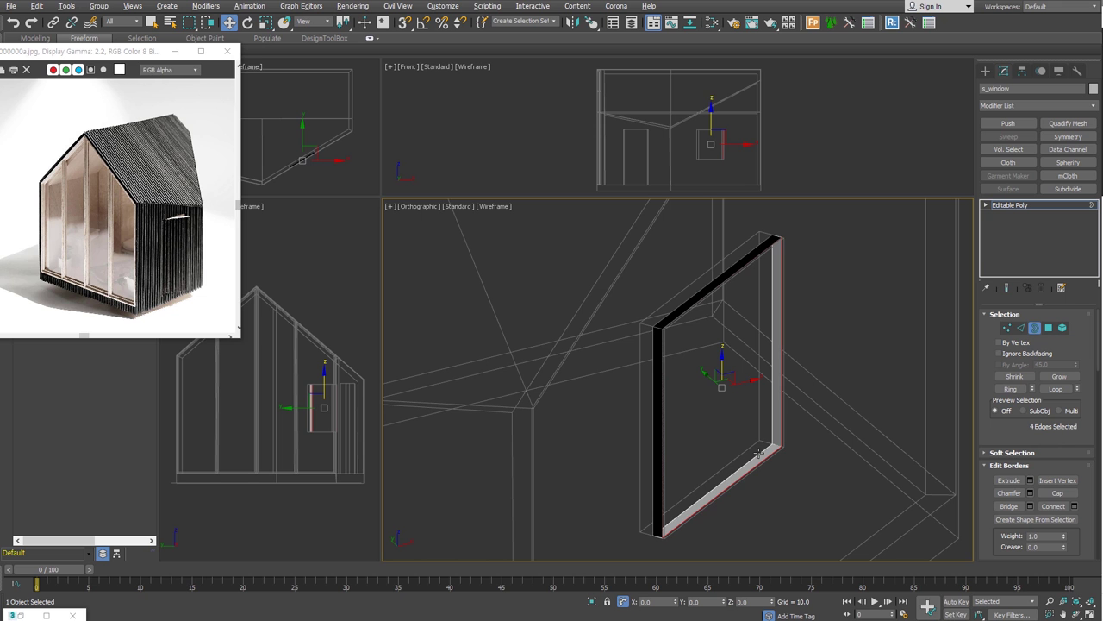
Step: Cap the window's open border with a face and flip the panel face
{"action": "left_click", "coordinate": [1057, 493]}
{"action": "key", "text": "4"}
{"action": "left_click", "coordinate": [750, 381]}
{"action": "key", "text": "ctrl+z"}
{"action": "left_click", "coordinate": [716, 374]}
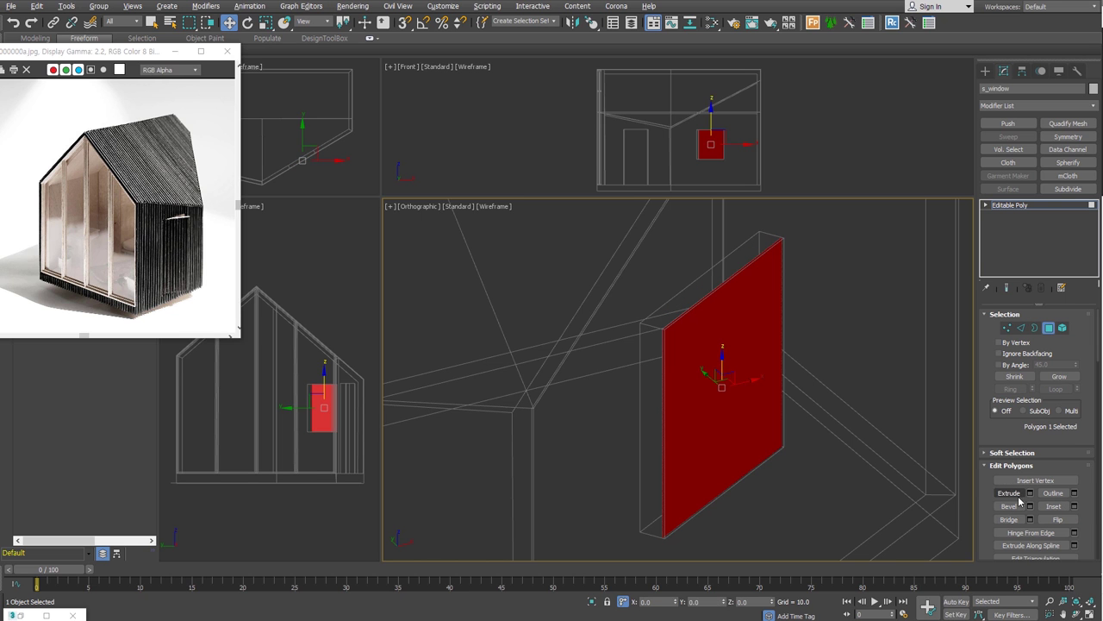
{"action": "left_click", "coordinate": [1059, 520]}
Step: Inset a border around the window panel face
{"action": "right_click", "coordinate": [727, 354]}
{"action": "left_click", "coordinate": [715, 417]}
{"action": "scroll", "coordinate": [776, 259], "scroll_direction": "up", "scroll_amount": 4}
{"action": "mouse_move", "coordinate": [762, 280]}
{"action": "left_mouse_down"}
{"action": "mouse_move", "coordinate": [749, 303]}
{"action": "mouse_move", "coordinate": [768, 250]}
{"action": "left_mouse_up"}
Step: Extrude the four border strips and detach them as a new object
{"action": "key", "text": "ctrl+i"}
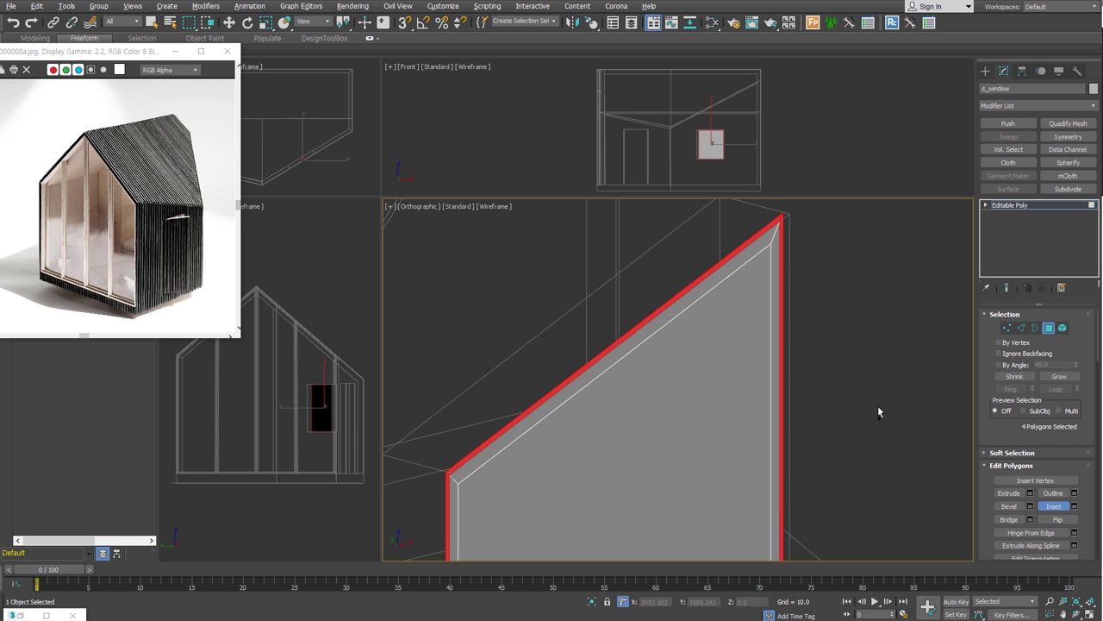
{"action": "key", "text": "Return"}
{"action": "left_click", "coordinate": [778, 233]}
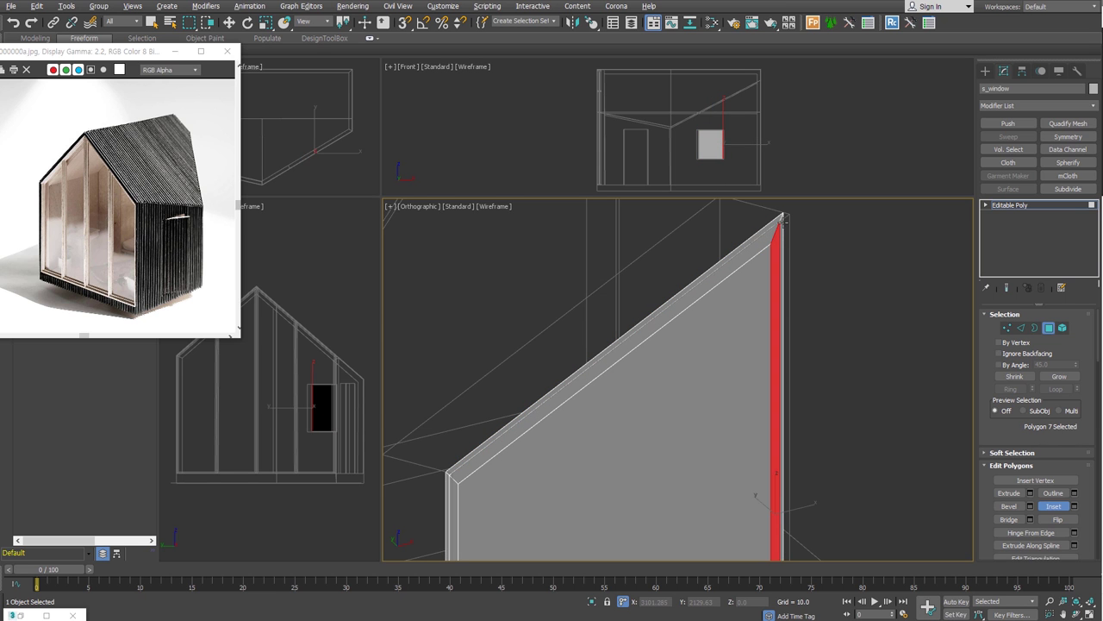
{"action": "key", "text": "ctrl+z"}
{"action": "key", "text": "ctrl+z"}
{"action": "key", "text": "ctrl+y"}
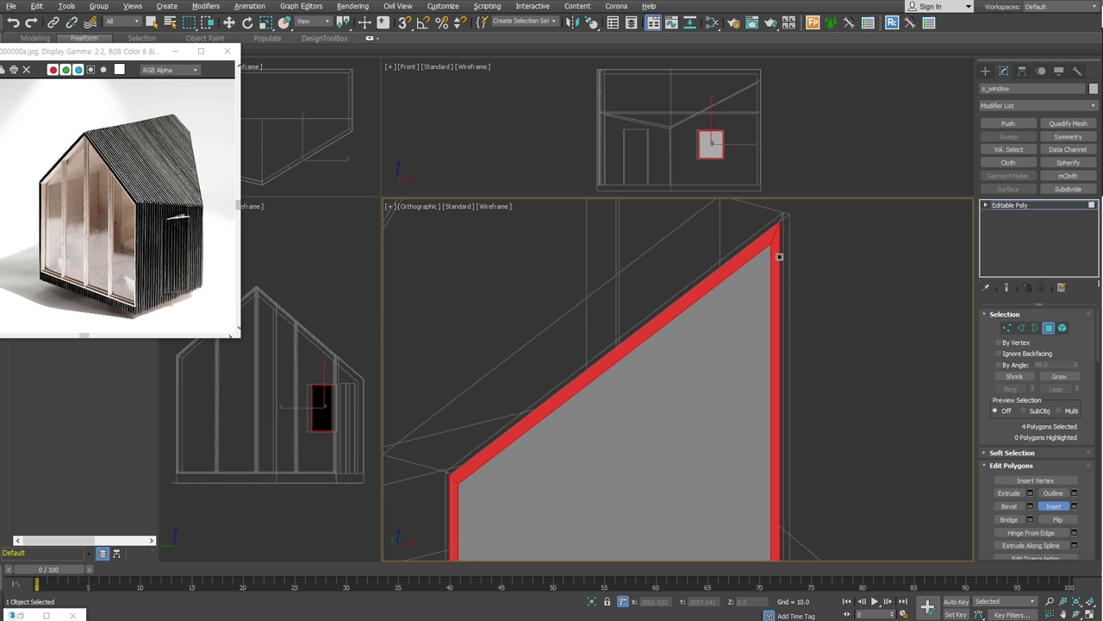
{"action": "key", "text": "alt+d"}
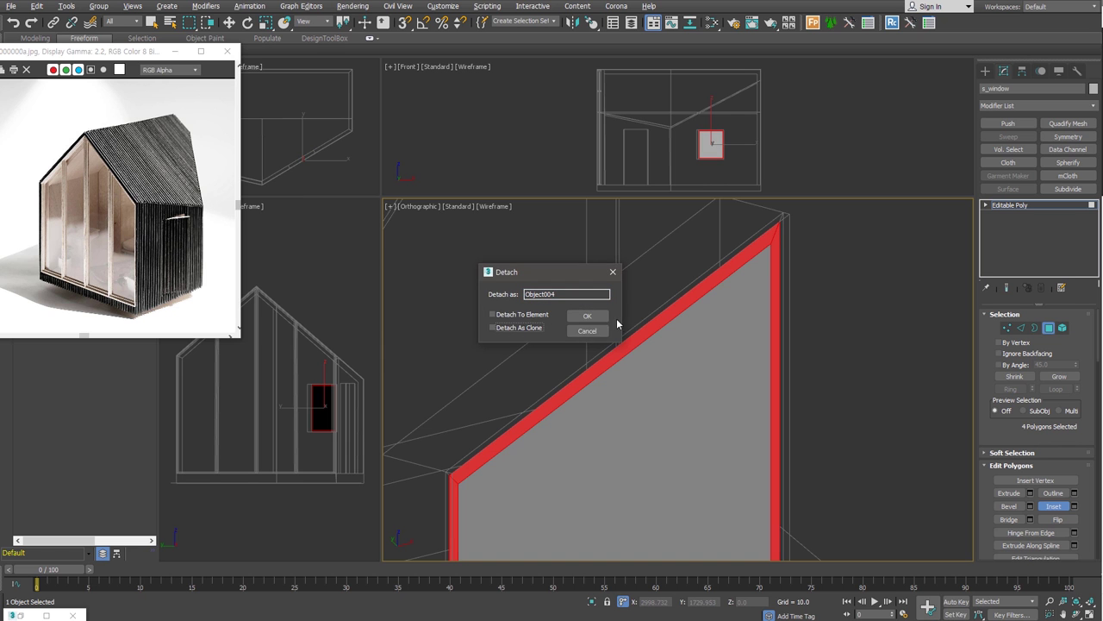
{"action": "left_click", "coordinate": [587, 316]}
Step: Leave polygon editing and begin renaming the remaining glass pane
{"action": "middle_click_drag", "start_coordinate": [786, 318], "coordinate": [874, 319], "text": "alt"}
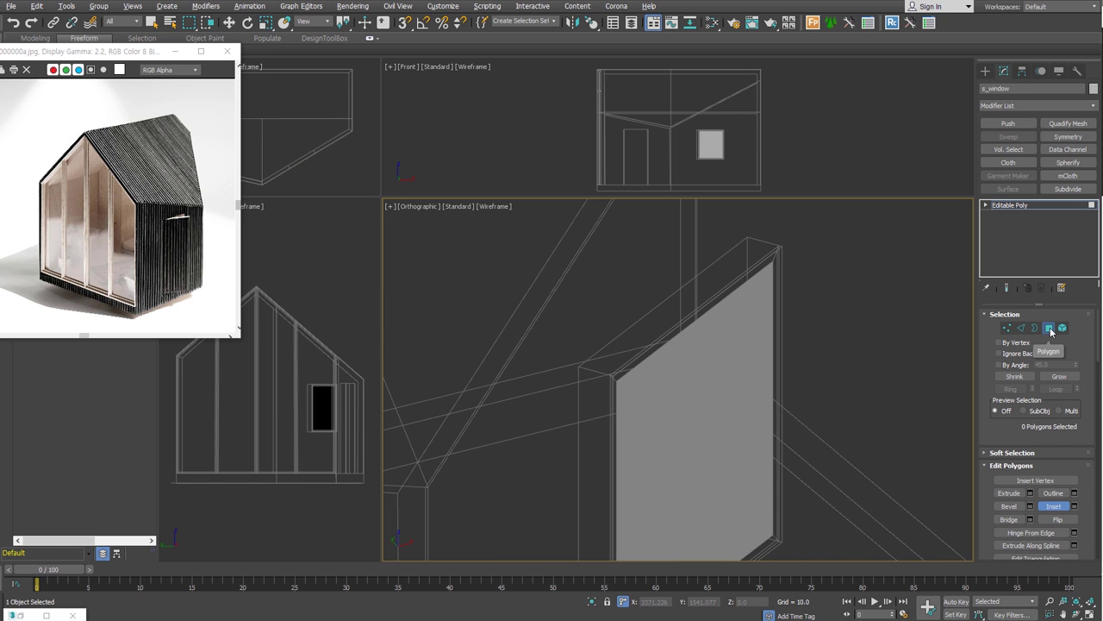
{"action": "left_click", "coordinate": [1051, 328]}
{"action": "left_click", "coordinate": [1022, 90]}
Step: Name the pane s_window_glass and the detached border s_window_frame
{"action": "type", "text": "_glass"}
{"action": "key", "text": "Return"}
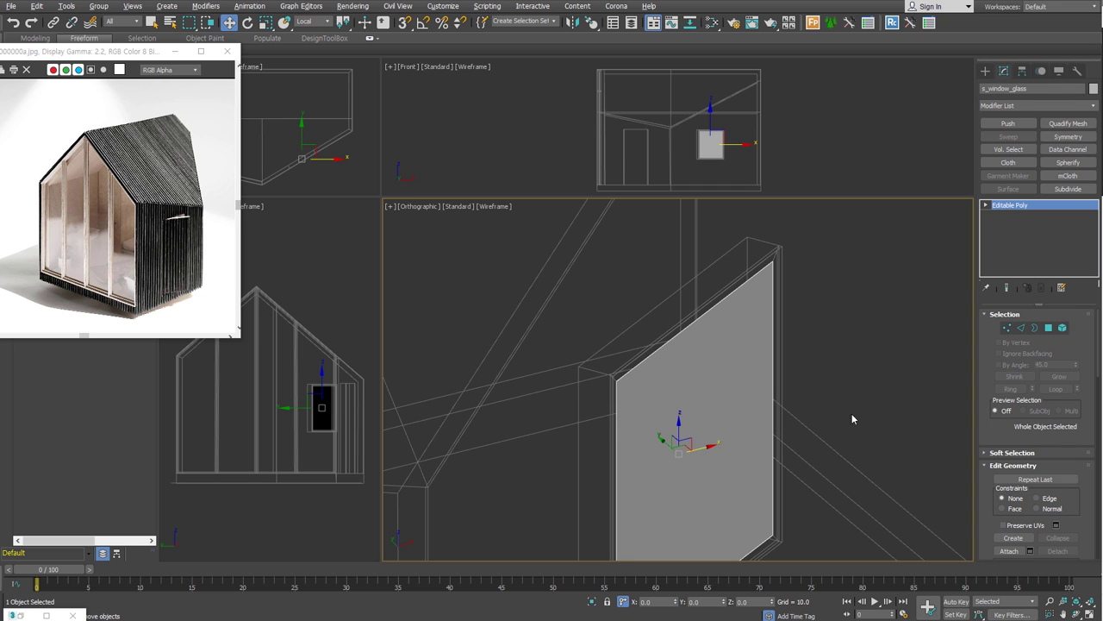
{"action": "middle_click_drag", "start_coordinate": [852, 414], "coordinate": [774, 261], "text": "alt"}
{"action": "left_click", "coordinate": [1045, 88]}
{"action": "left_click", "coordinate": [776, 258]}
{"action": "left_click", "coordinate": [1044, 88]}
{"action": "type", "text": "_fr"}
Step: Add a Shell with 40/40 amounts to the frame strip Object003
{"action": "left_click", "coordinate": [738, 271]}
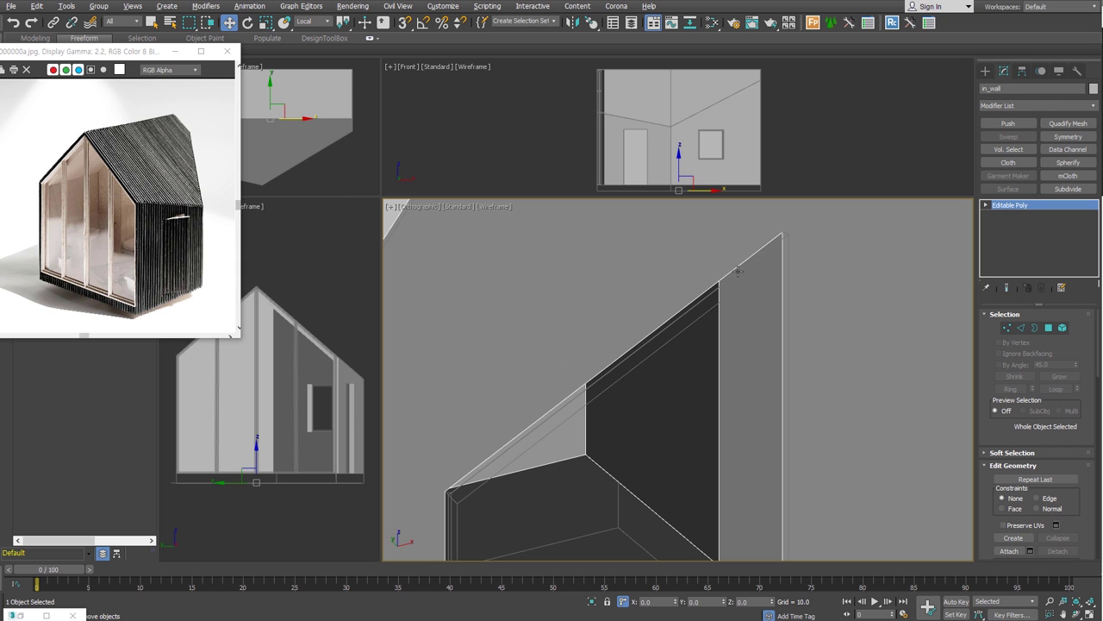
{"action": "left_click", "coordinate": [738, 271]}
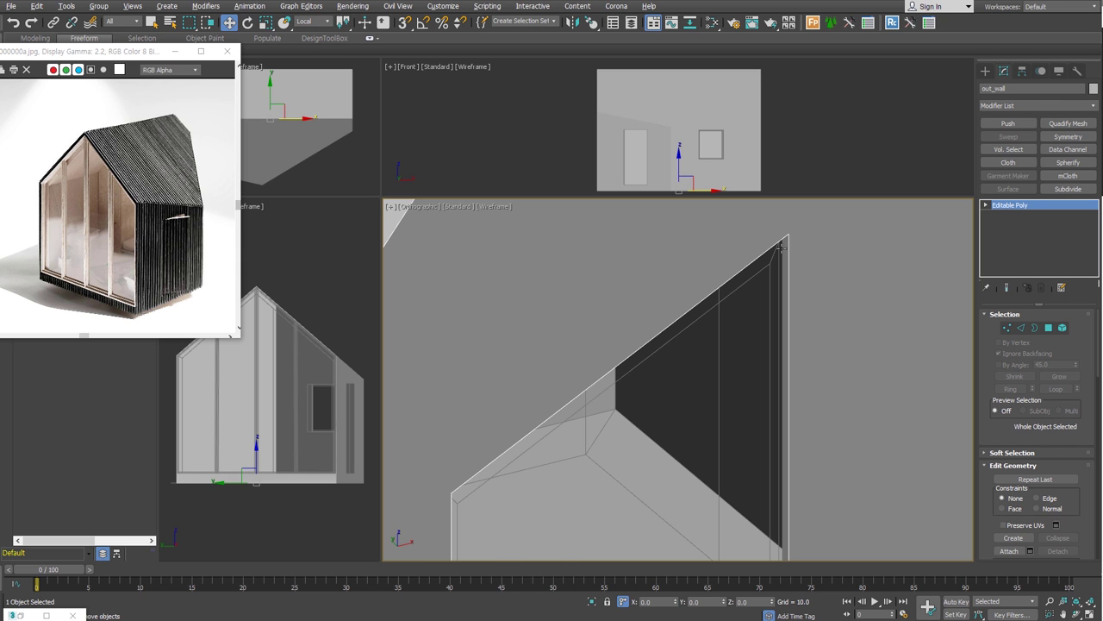
{"action": "left_click", "coordinate": [780, 247]}
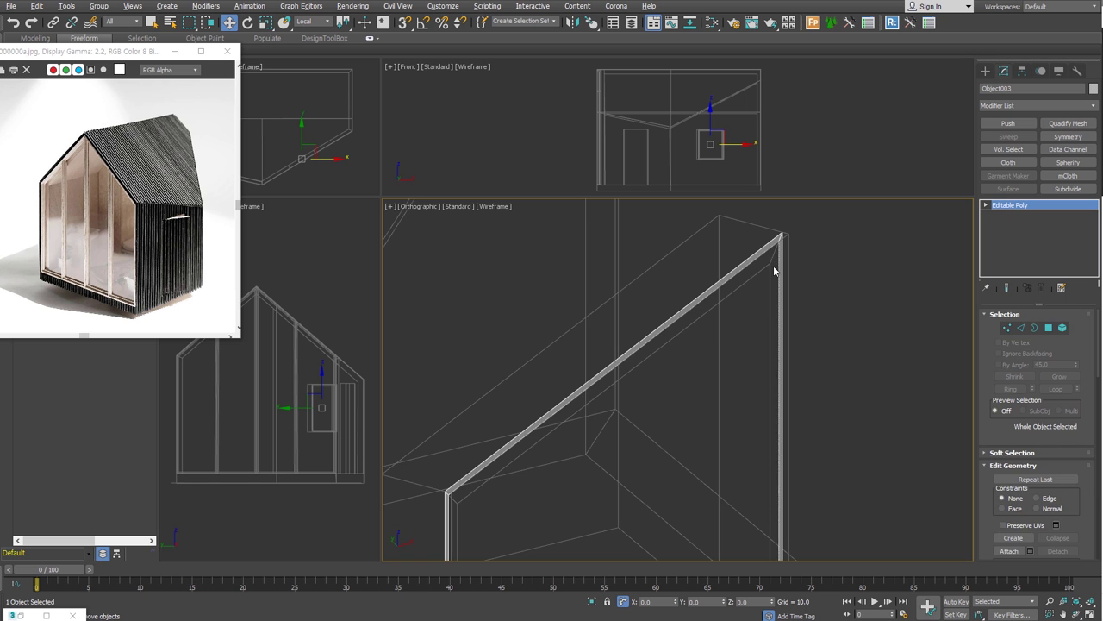
{"action": "type", "text": "s40"}
{"action": "key", "text": "Tab"}
{"action": "type", "text": "40"}
{"action": "key", "text": "Return"}
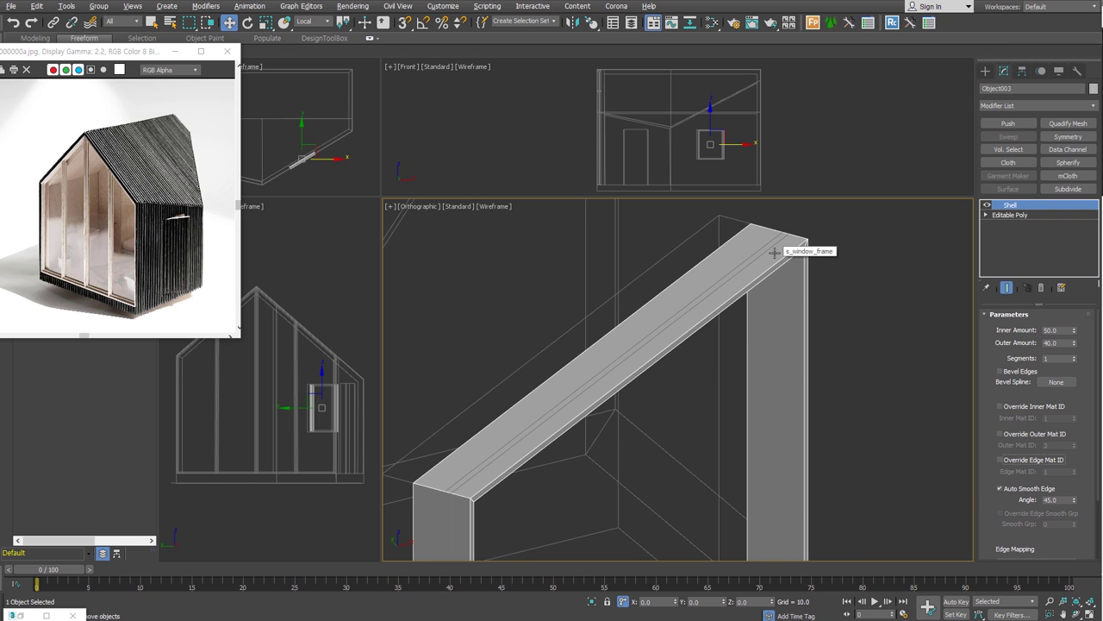
Step: Give the s_window_glass pane a Shell, ending at 5/5 thickness
{"action": "scroll", "coordinate": [746, 362], "scroll_direction": "down", "scroll_amount": 3}
{"action": "scroll", "coordinate": [714, 445], "scroll_direction": "up", "scroll_amount": 5}
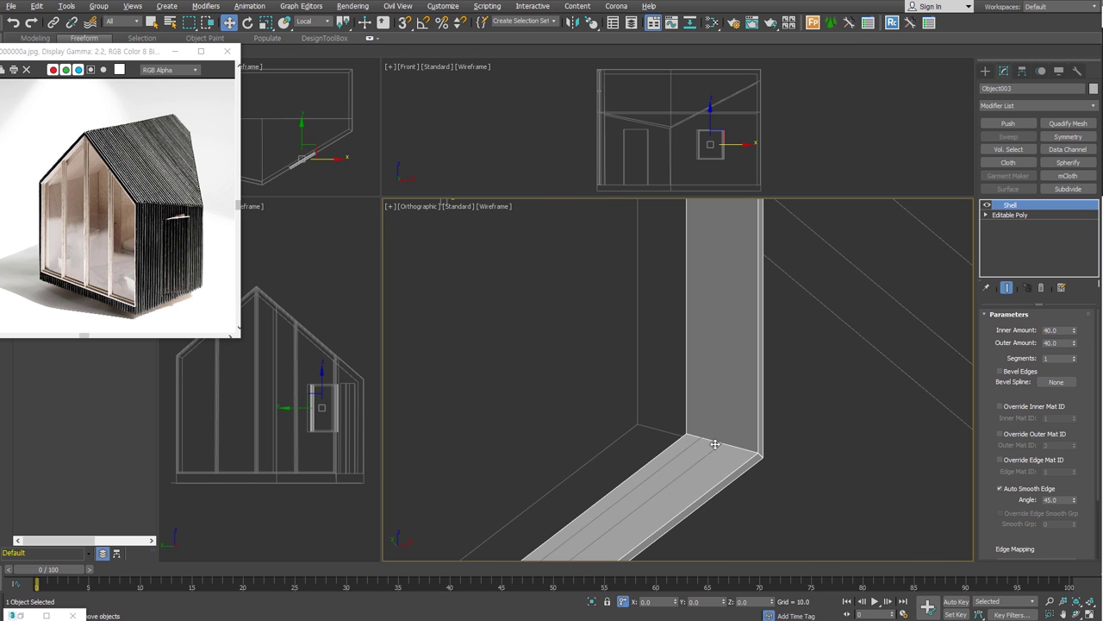
{"action": "left_click", "coordinate": [702, 457]}
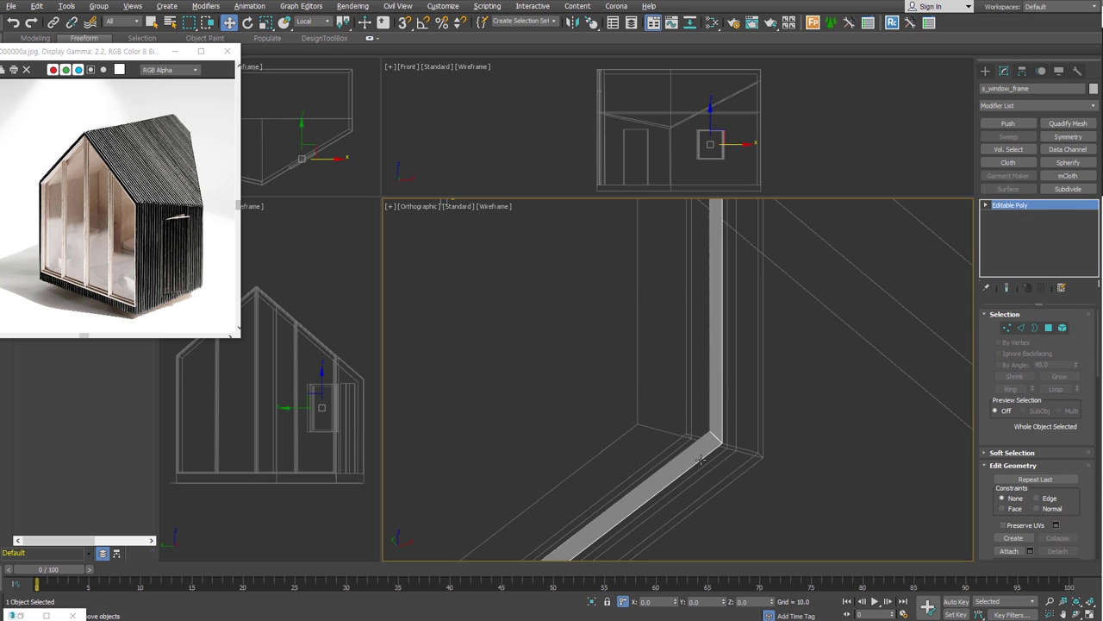
{"action": "left_click", "coordinate": [701, 458]}
{"action": "type", "text": "s20"}
{"action": "key", "text": "Tab"}
{"action": "type", "text": "20"}
{"action": "key", "text": "Tab"}
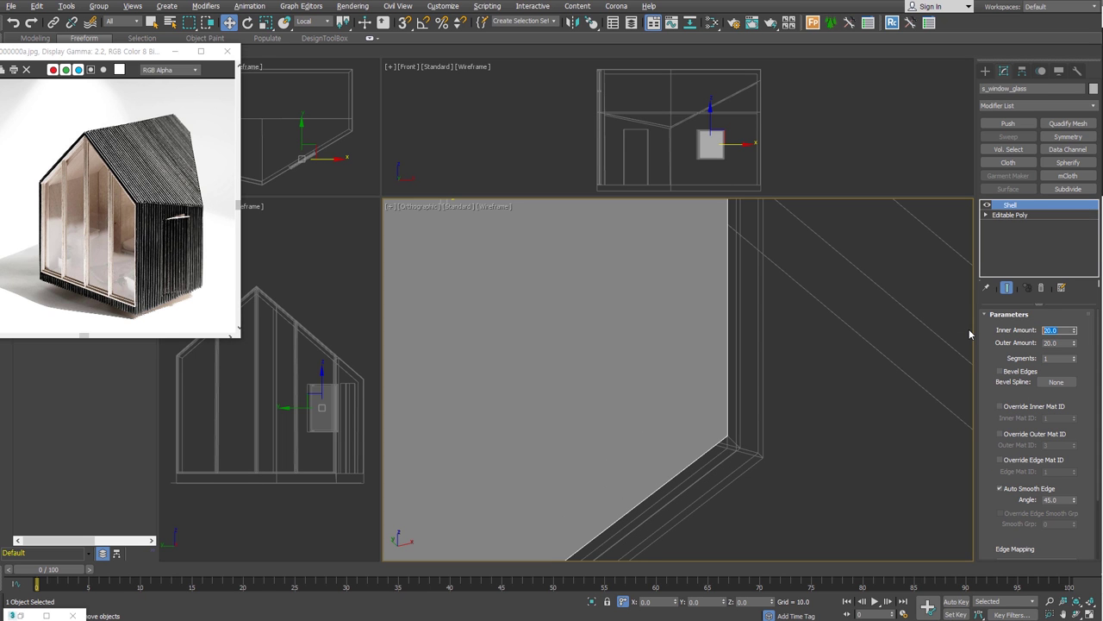
{"action": "type", "text": "5"}
{"action": "key", "text": "Tab"}
{"action": "type", "text": "5"}
{"action": "key", "text": "Return"}
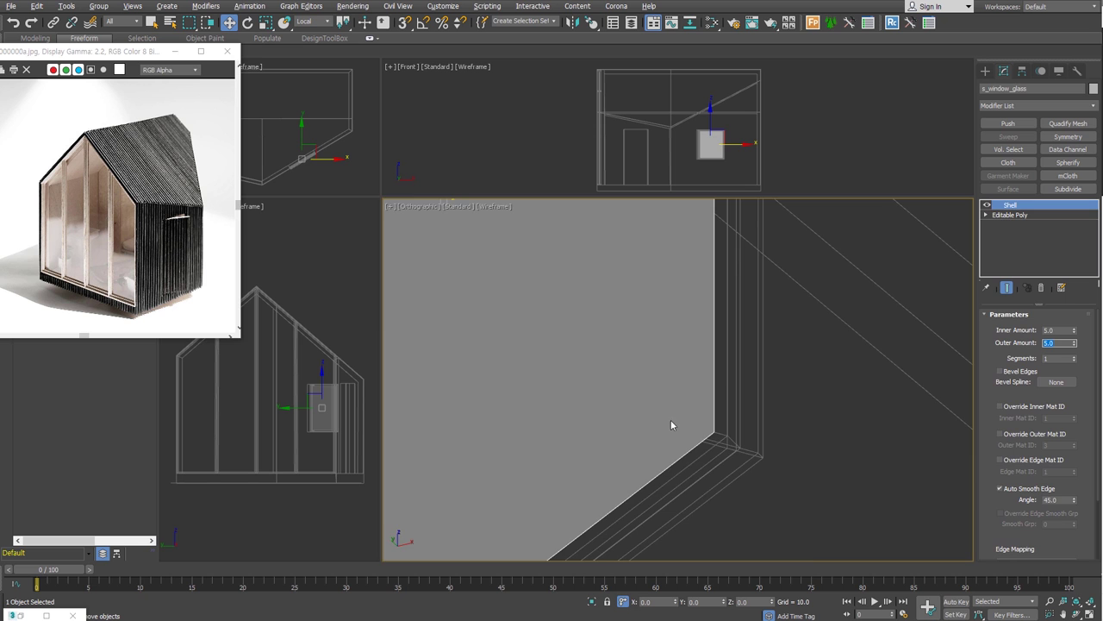
Step: Select all three window parts and group them
{"action": "scroll", "coordinate": [672, 424], "scroll_direction": "down", "scroll_amount": 3}
{"action": "left_click", "coordinate": [709, 409], "text": "ctrl"}
{"action": "left_click", "coordinate": [716, 409], "text": "ctrl"}
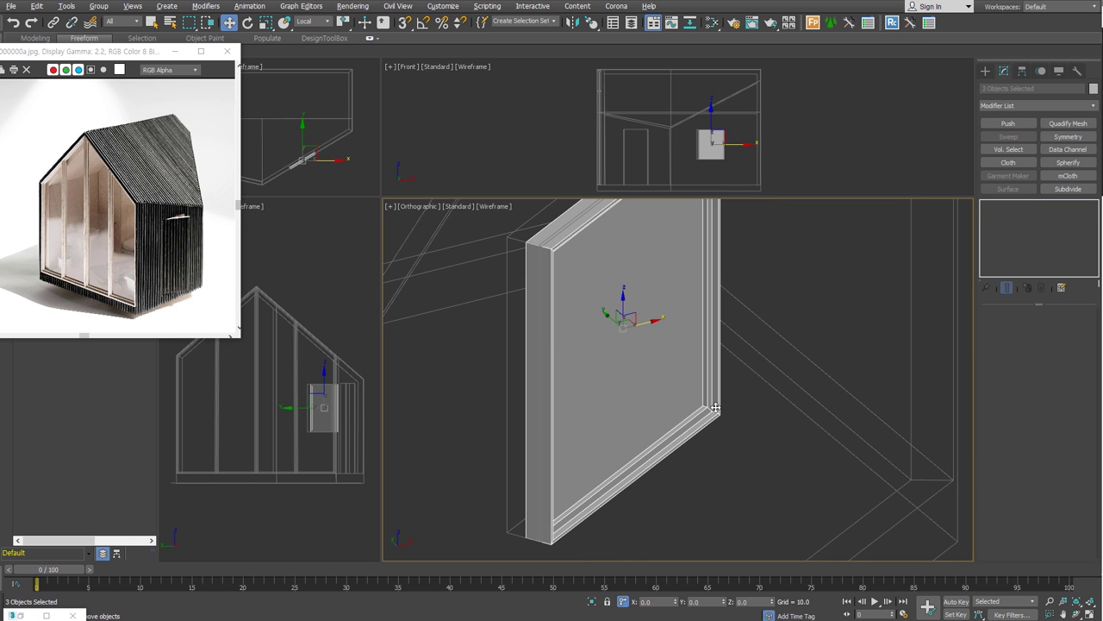
{"action": "key", "text": "ctrl+g"}
Step: Name the new group s_window and confirm
{"action": "type", "text": "s_window"}
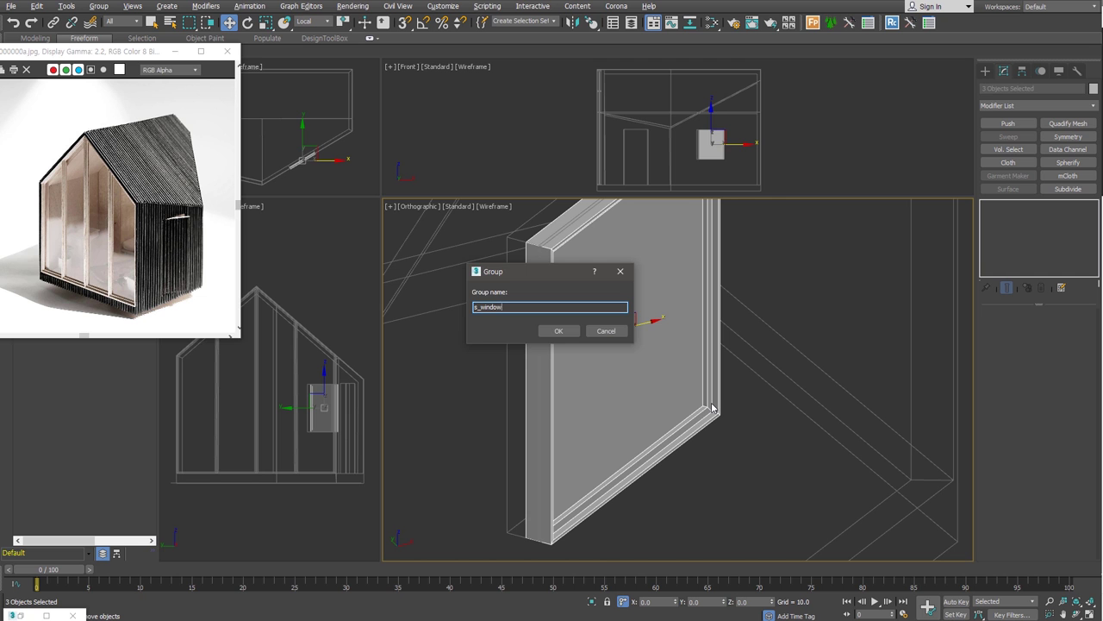
{"action": "key", "text": "Return"}
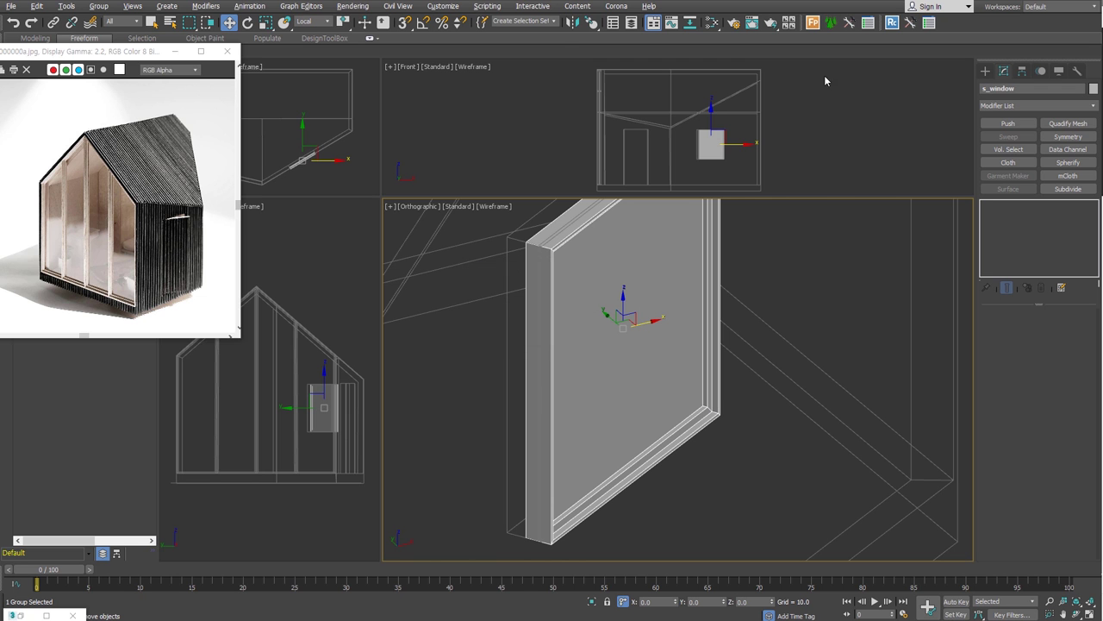
{"action": "left_click", "coordinate": [712, 23]}
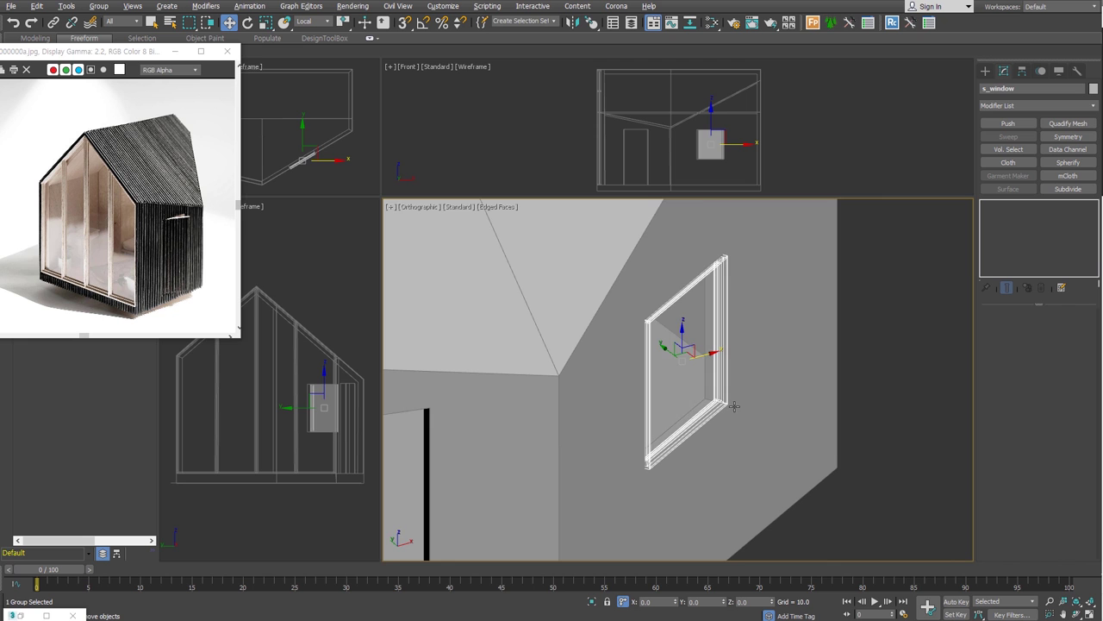
Step: Add a Material modifier with Material ID 2 to two window parts
{"action": "scroll", "coordinate": [742, 399], "scroll_direction": "up", "scroll_amount": 6}
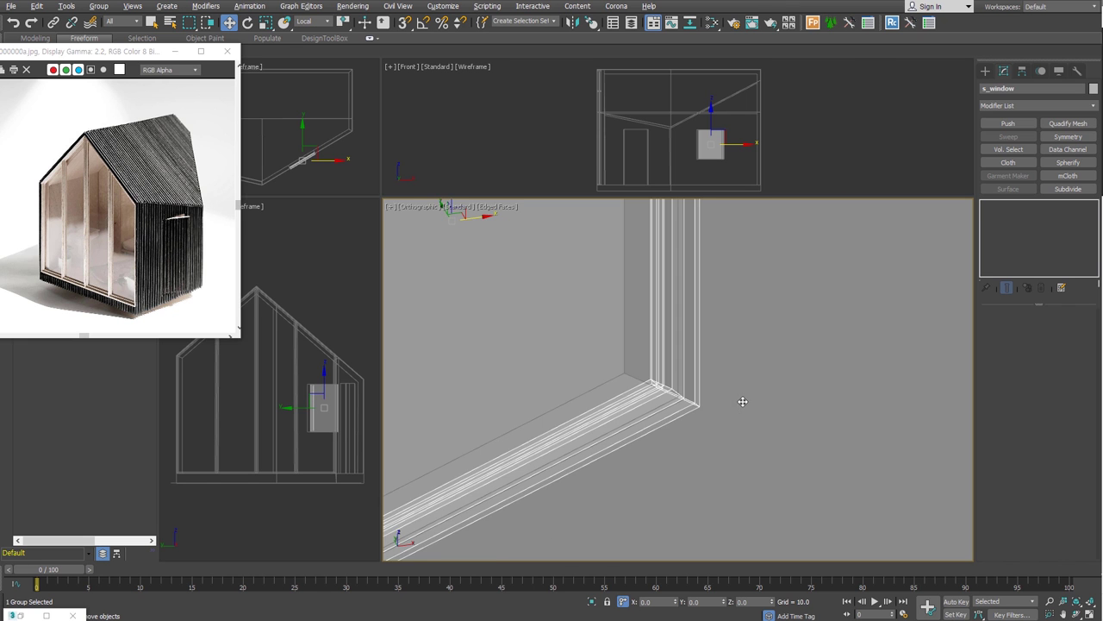
{"action": "left_click", "coordinate": [717, 389]}
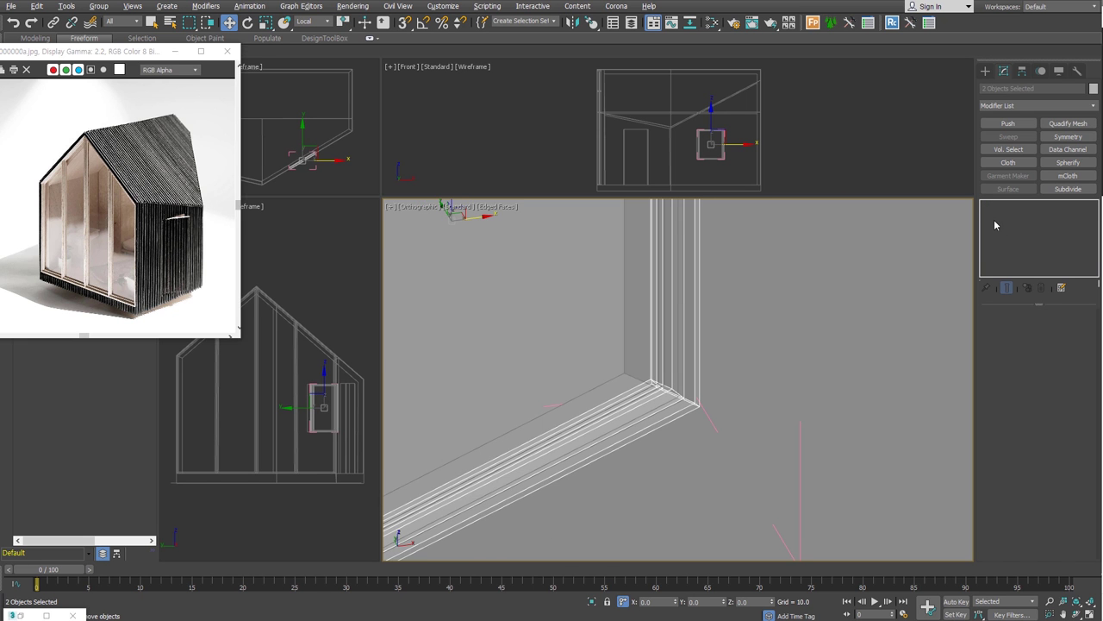
{"action": "left_click", "coordinate": [1039, 104]}
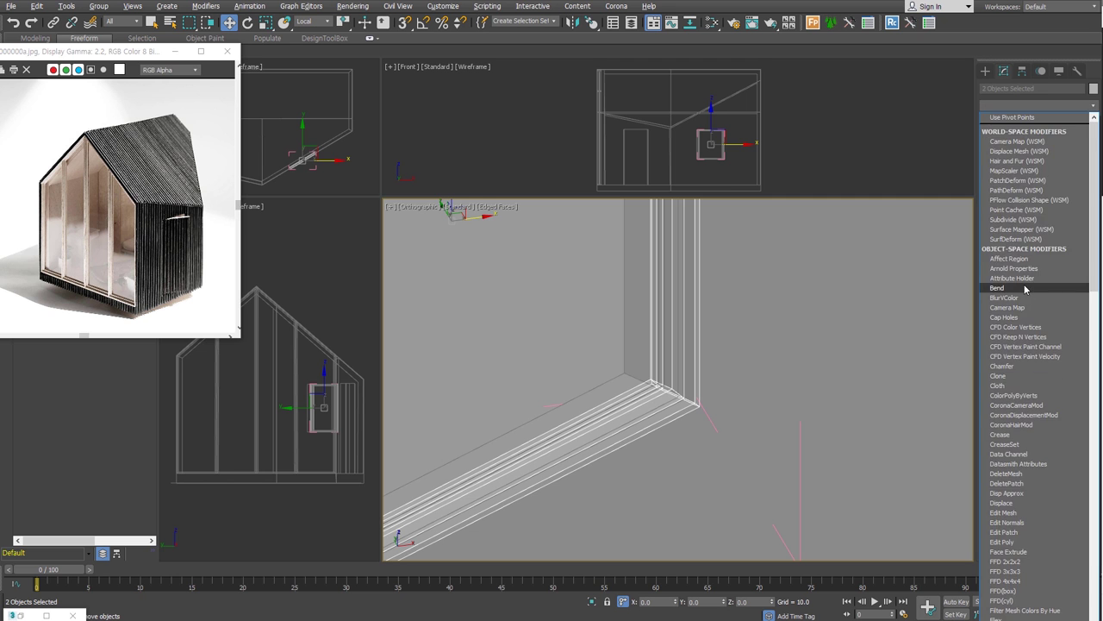
{"action": "key", "text": "m"}
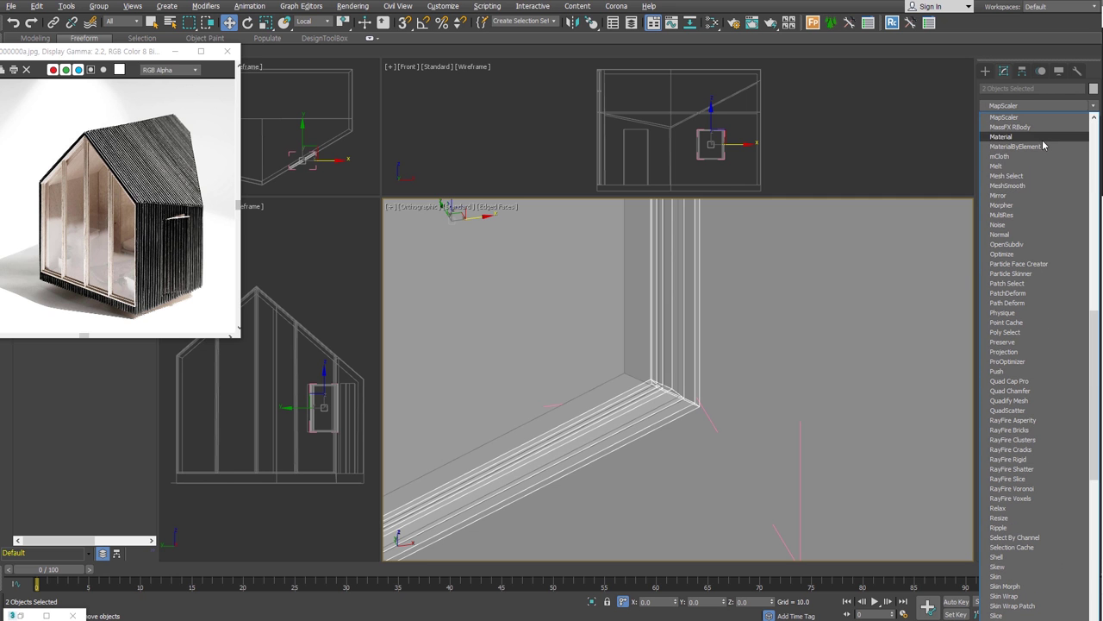
{"action": "left_click", "coordinate": [1043, 137]}
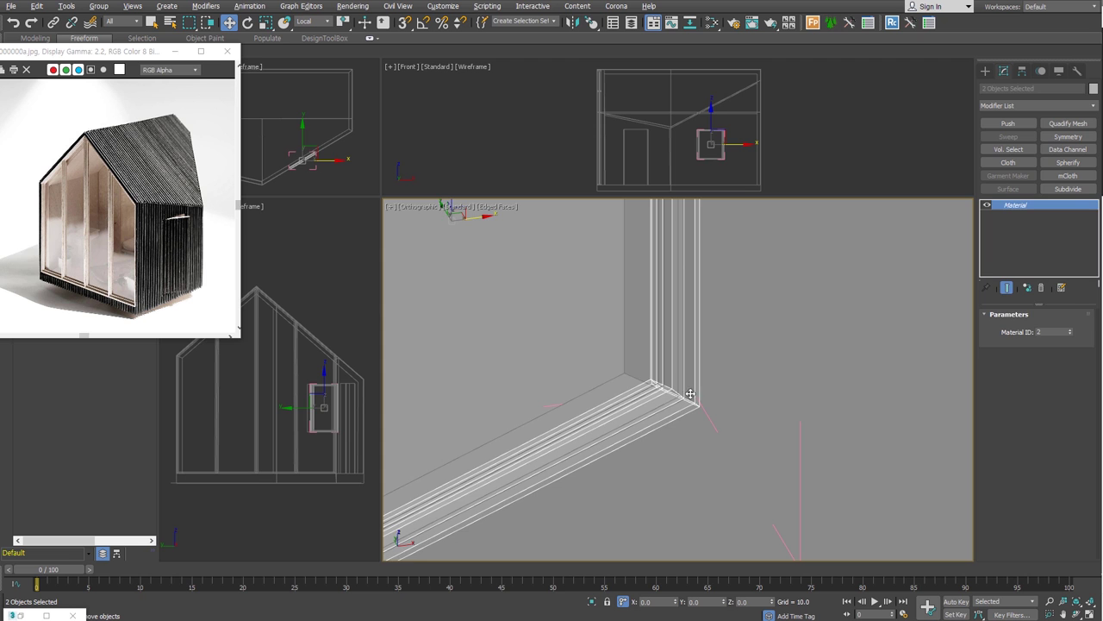
Step: Select the whole s_window group and frame it in the view
{"action": "right_click", "coordinate": [1022, 207]}
{"action": "left_click", "coordinate": [1022, 209]}
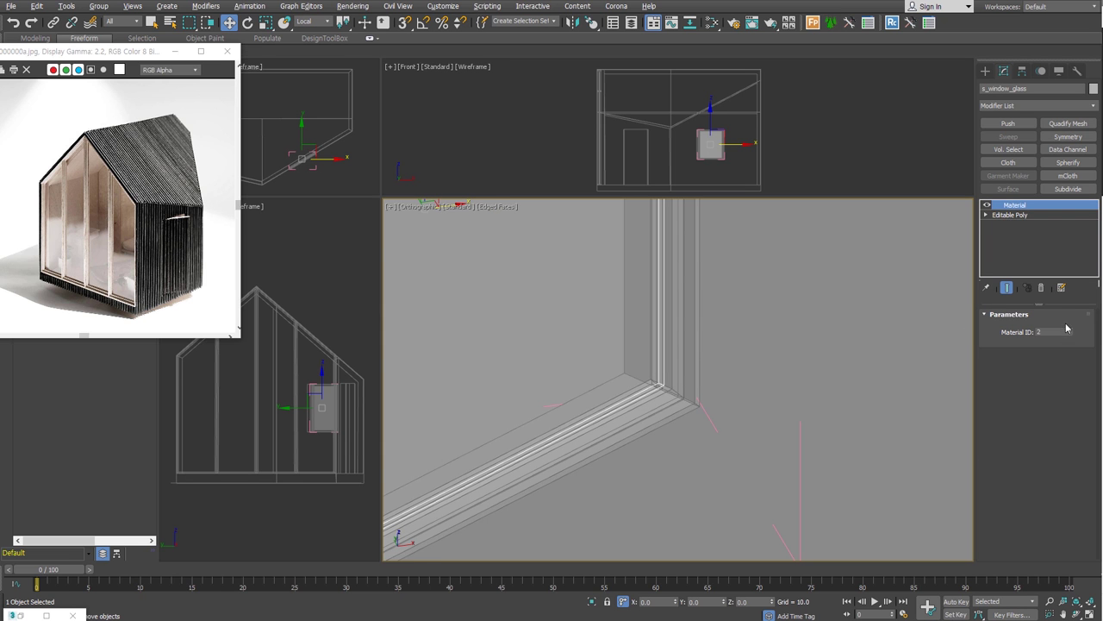
{"action": "type", "text": "1"}
{"action": "left_click", "coordinate": [652, 407]}
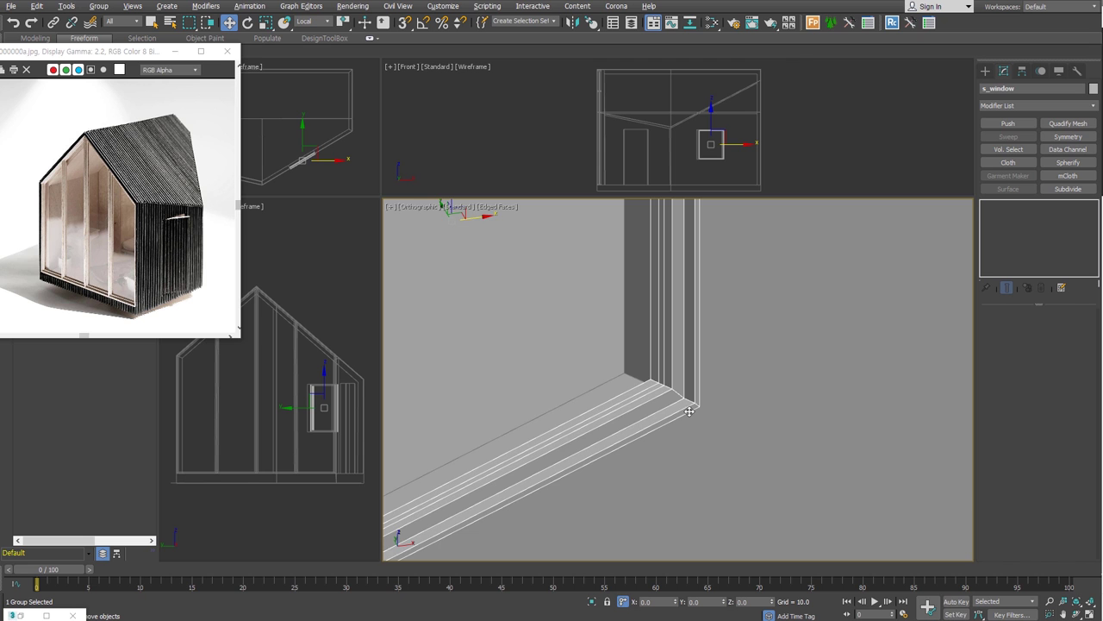
{"action": "key", "text": "z"}
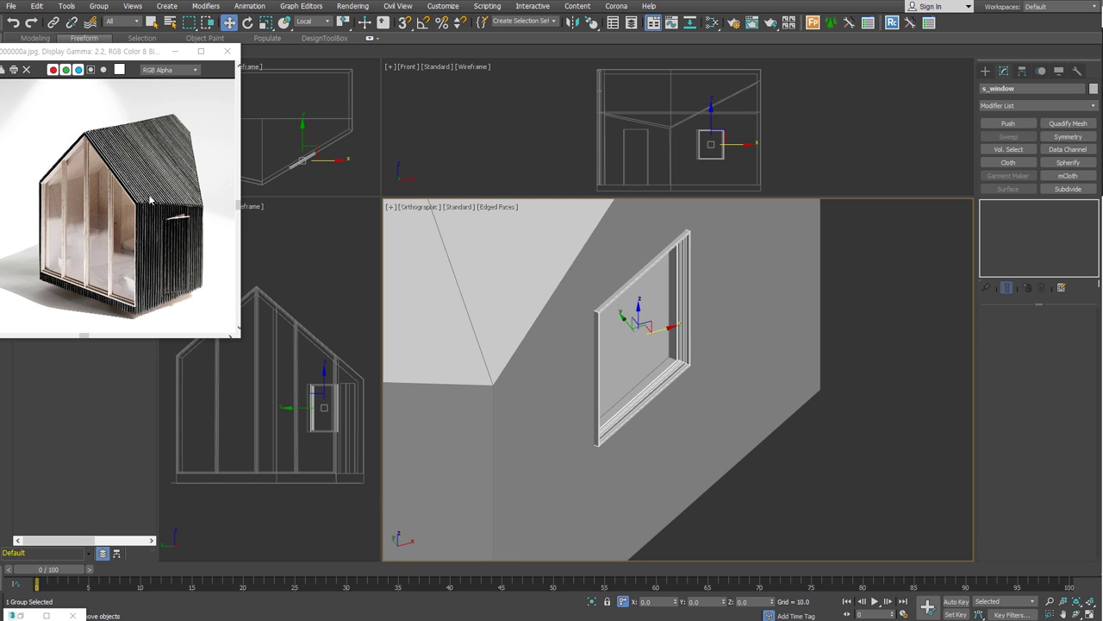
{"action": "scroll", "coordinate": [621, 411], "scroll_direction": "down", "scroll_amount": 5}
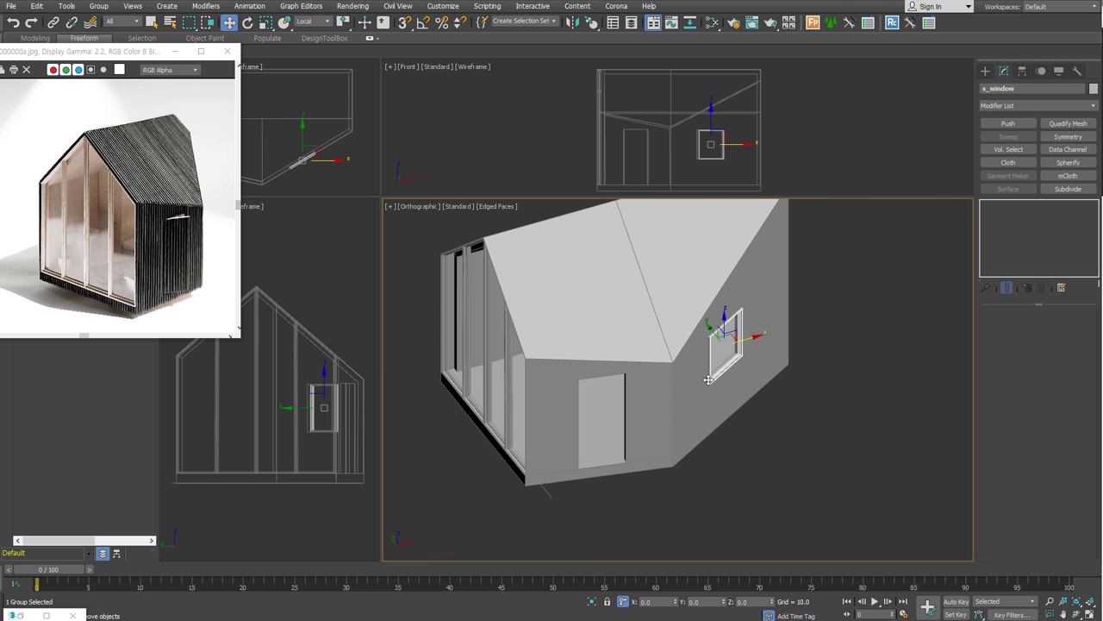
Step: Select the door opening's side and top faces on the outer wall
{"action": "left_click", "coordinate": [631, 448]}
{"action": "scroll", "coordinate": [631, 448], "scroll_direction": "up", "scroll_amount": 4}
{"action": "scroll", "coordinate": [695, 443], "scroll_direction": "up", "scroll_amount": 3}
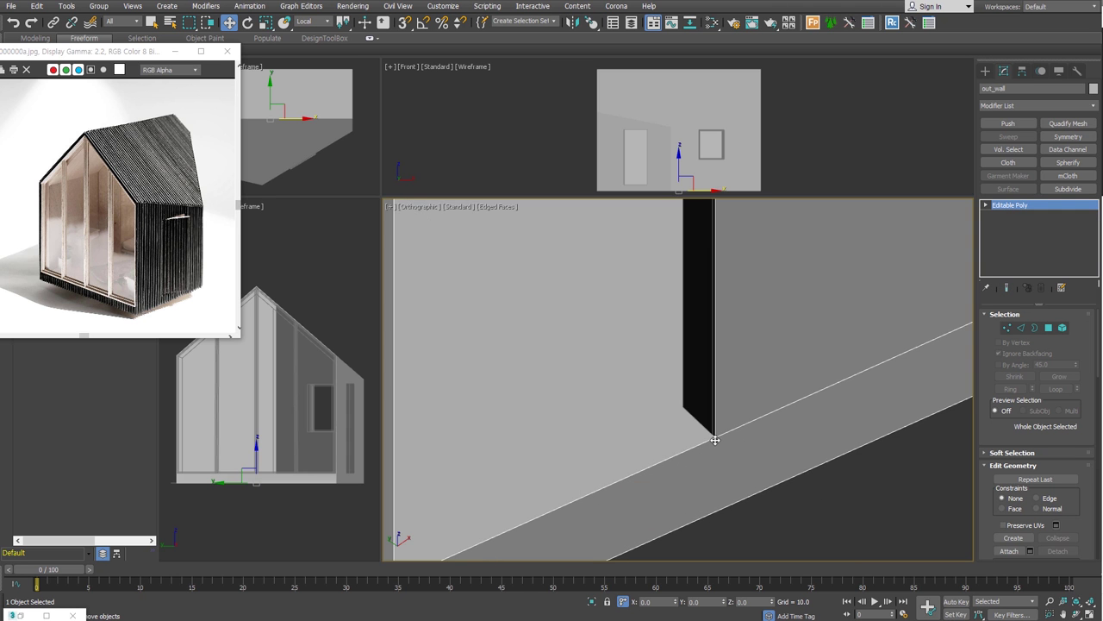
{"action": "left_click", "coordinate": [714, 421]}
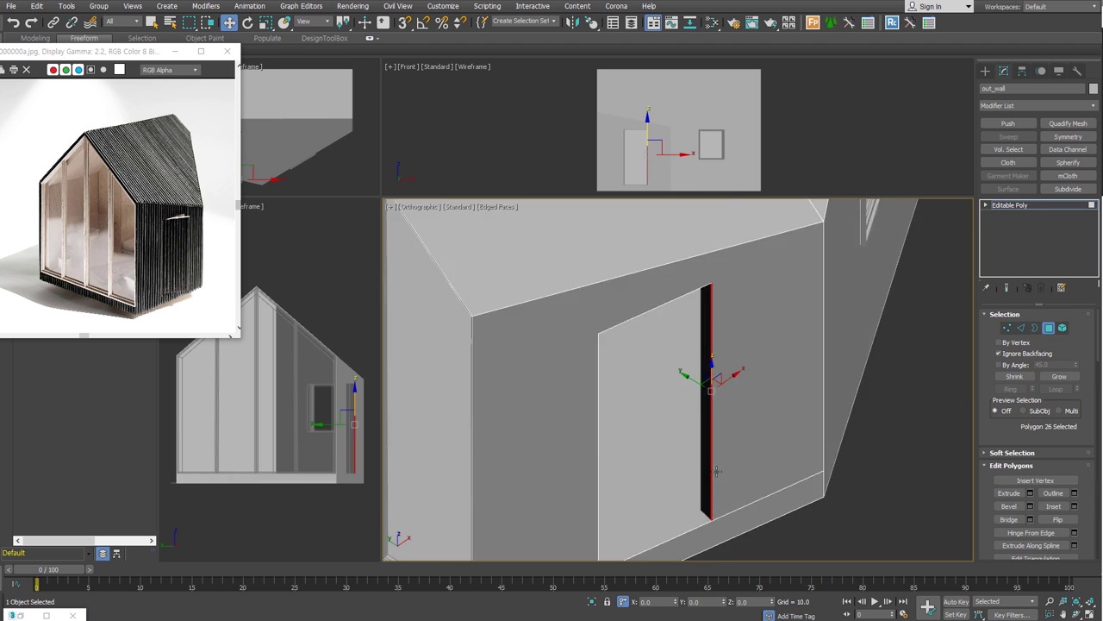
{"action": "middle_click_drag", "start_coordinate": [713, 421], "coordinate": [658, 308], "text": "alt"}
{"action": "left_click", "coordinate": [694, 328], "text": "ctrl"}
{"action": "left_click", "coordinate": [696, 325], "text": "ctrl"}
{"action": "scroll", "coordinate": [713, 349], "scroll_direction": "down", "scroll_amount": 3}
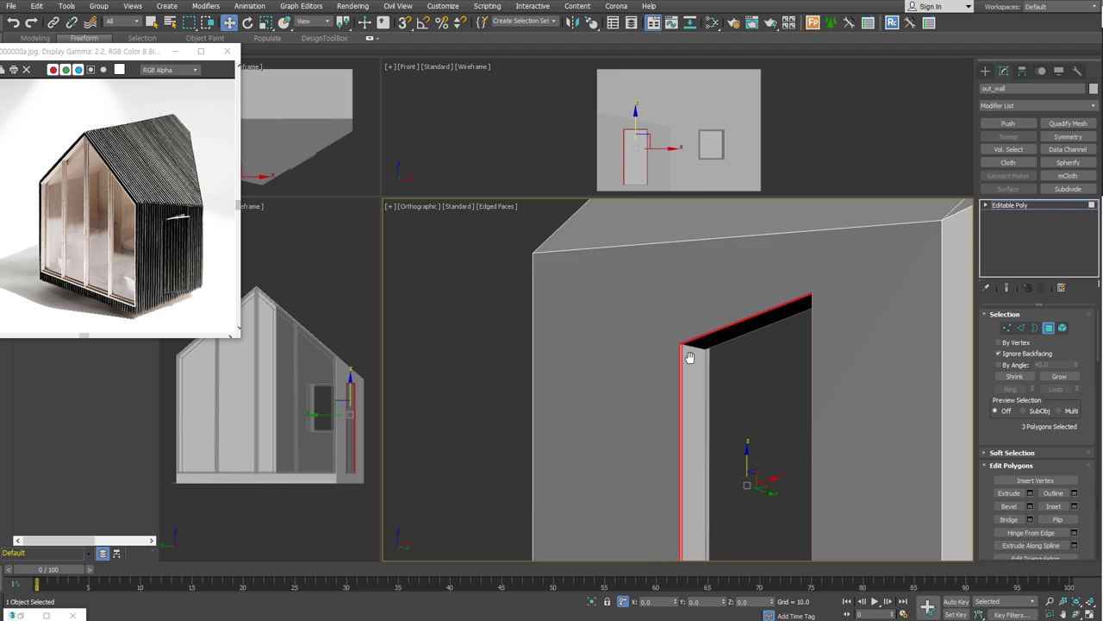
{"action": "scroll", "coordinate": [692, 359], "scroll_direction": "down", "scroll_amount": 2}
{"action": "scroll", "coordinate": [726, 438], "scroll_direction": "down", "scroll_amount": 2}
{"action": "middle_click_drag", "start_coordinate": [673, 406], "coordinate": [741, 439], "text": "alt"}
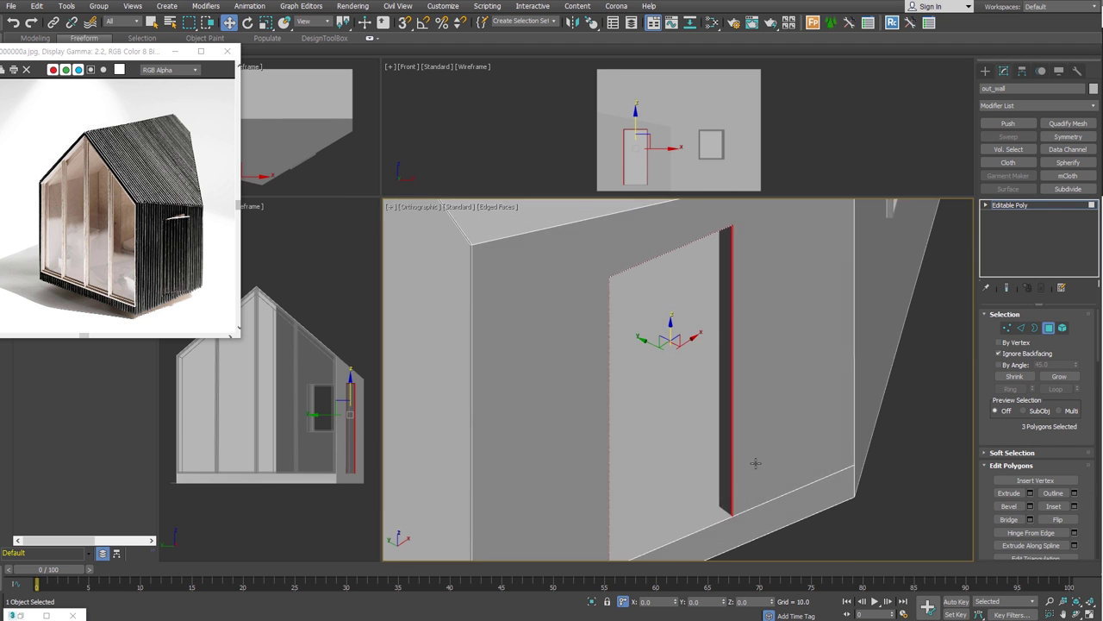
Step: Detach the door-opening faces as Object004 and select the new panel
{"action": "right_click", "coordinate": [741, 439]}
{"action": "left_click", "coordinate": [518, 339]}
{"action": "left_click", "coordinate": [587, 315]}
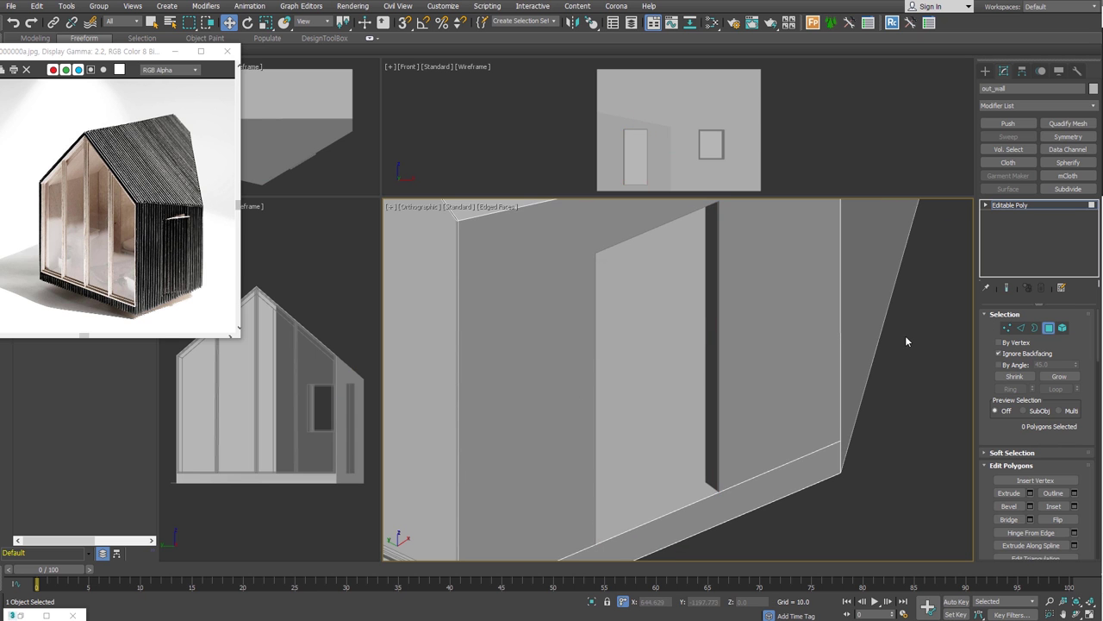
{"action": "left_click", "coordinate": [906, 339]}
{"action": "left_click", "coordinate": [718, 485]}
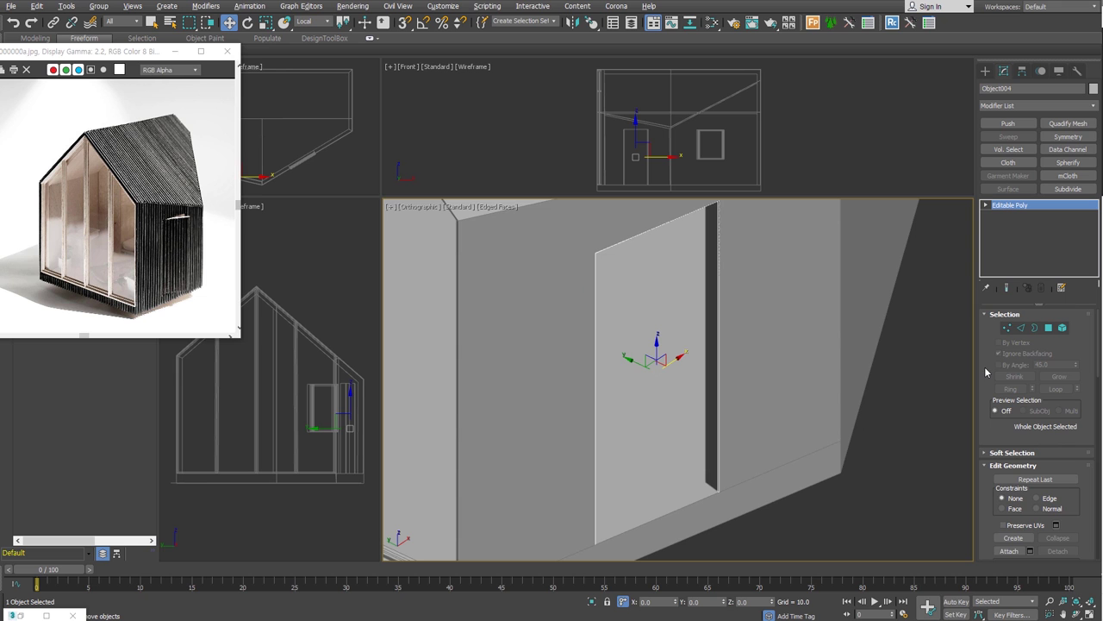
Step: Bridge the panel's two vertical edges with a new face
{"action": "left_click", "coordinate": [1048, 329]}
{"action": "left_click", "coordinate": [1022, 327]}
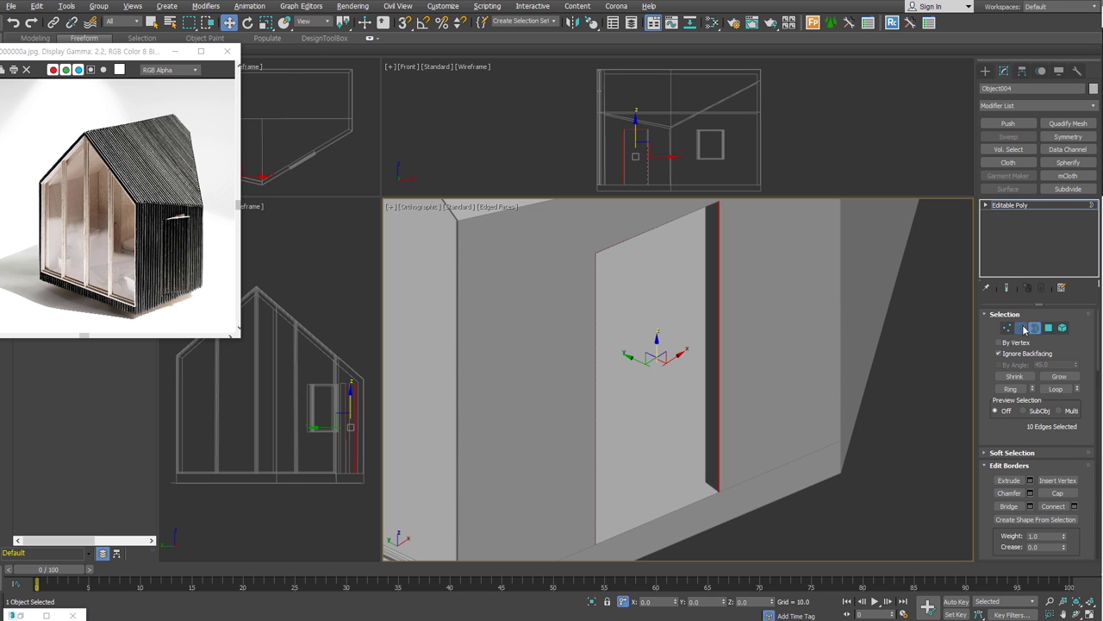
{"action": "left_click", "coordinate": [717, 470]}
{"action": "middle_click_drag", "start_coordinate": [634, 530], "coordinate": [690, 483], "text": "alt"}
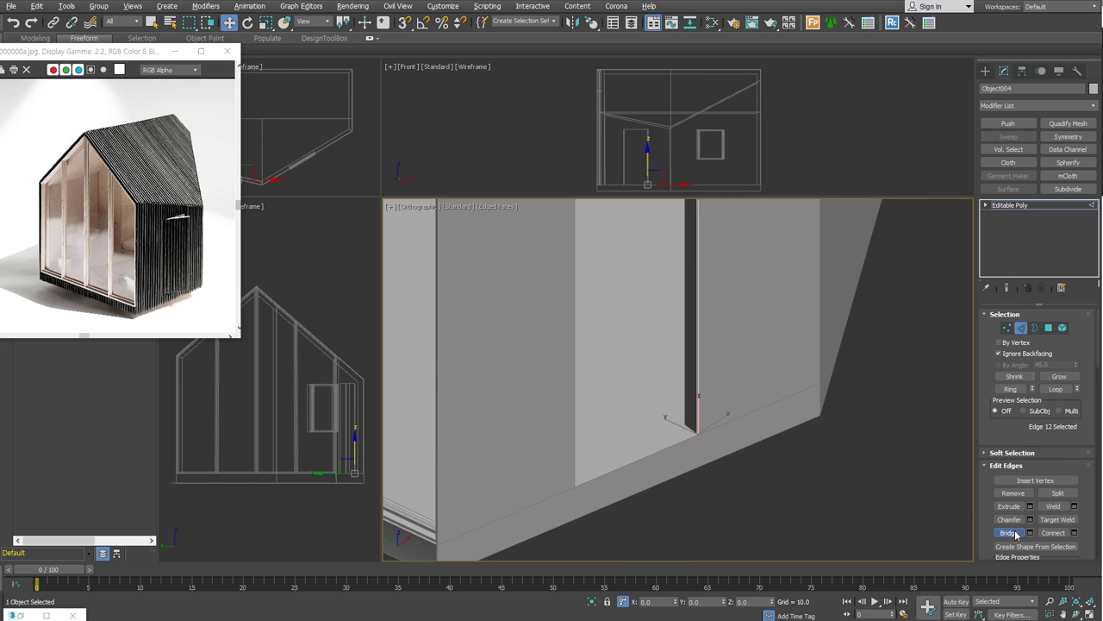
{"action": "middle_click_drag", "start_coordinate": [776, 472], "coordinate": [638, 426], "text": "alt"}
{"action": "left_click", "coordinate": [998, 353]}
{"action": "left_click", "coordinate": [602, 378]}
{"action": "left_click", "coordinate": [1008, 532]}
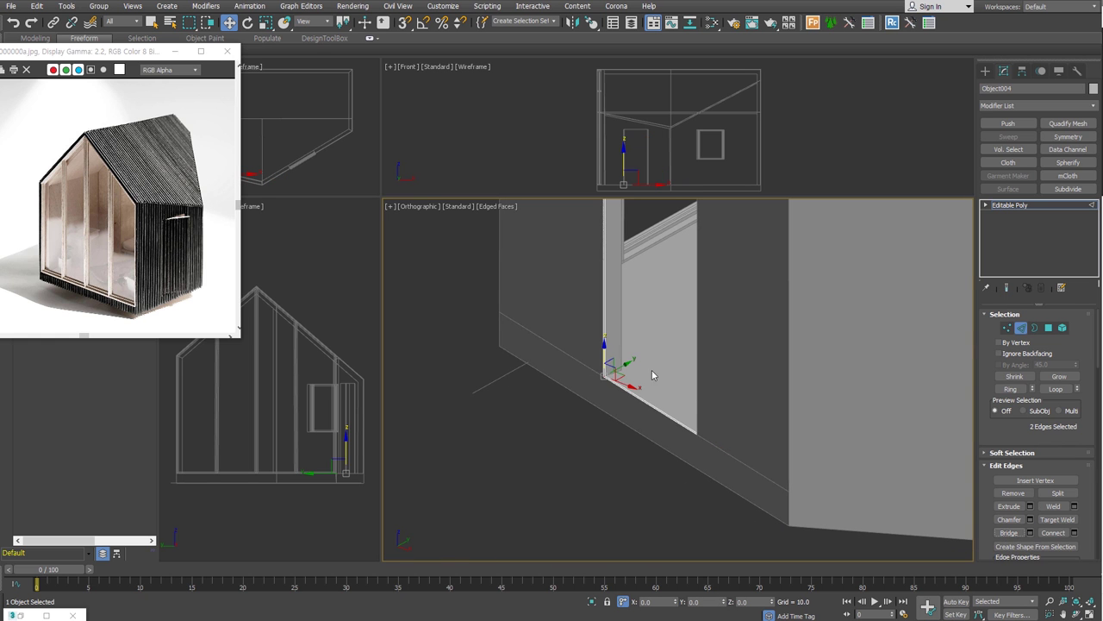
Step: Cap the door panel's bottom open border
{"action": "middle_click_drag", "start_coordinate": [615, 441], "coordinate": [716, 441], "text": "alt"}
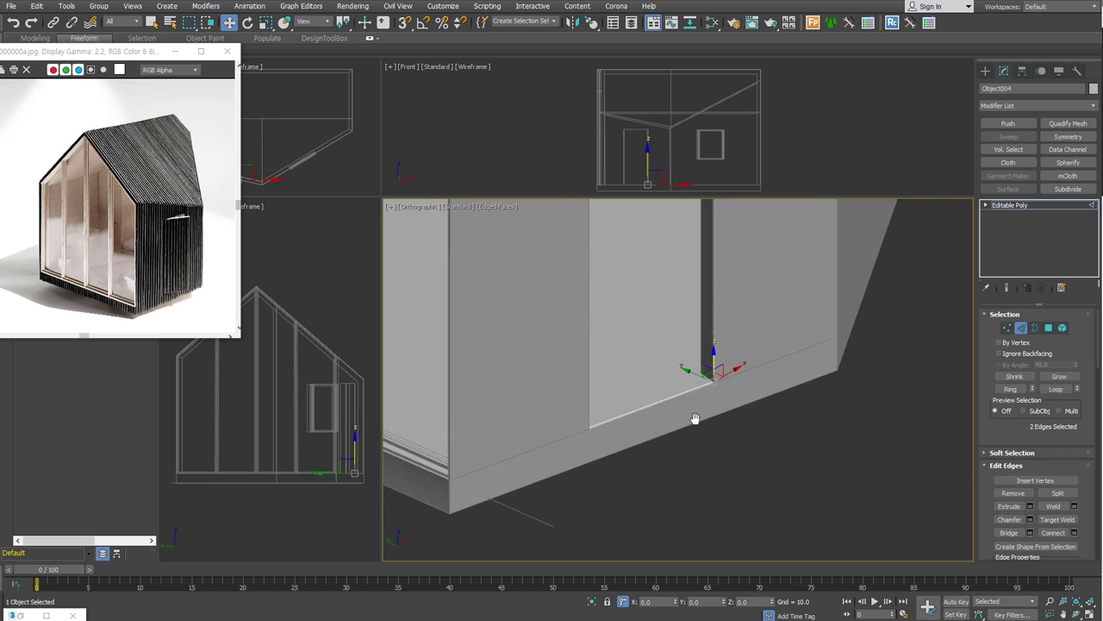
{"action": "key", "text": "3"}
{"action": "scroll", "coordinate": [705, 470], "scroll_direction": "up", "scroll_amount": 4}
{"action": "left_click", "coordinate": [1057, 493]}
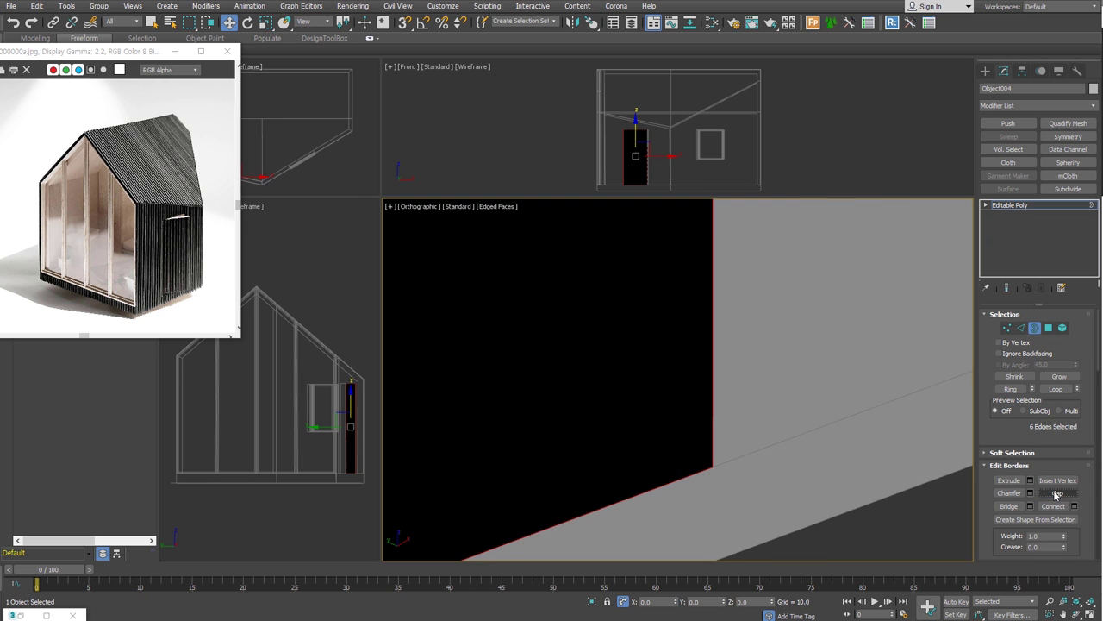
{"action": "key", "text": "z"}
Step: Check the new door face, then return to whole-object level
{"action": "left_click", "coordinate": [1049, 328]}
{"action": "left_click", "coordinate": [727, 338]}
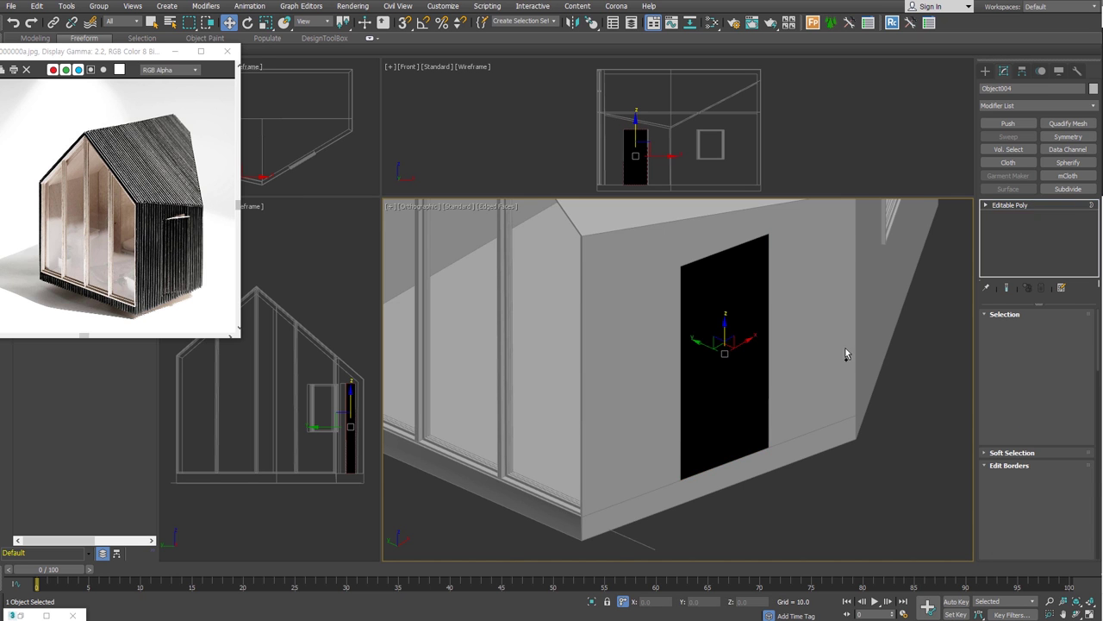
{"action": "middle_click_drag", "start_coordinate": [845, 353], "coordinate": [862, 362], "text": "alt"}
{"action": "left_click", "coordinate": [1058, 519]}
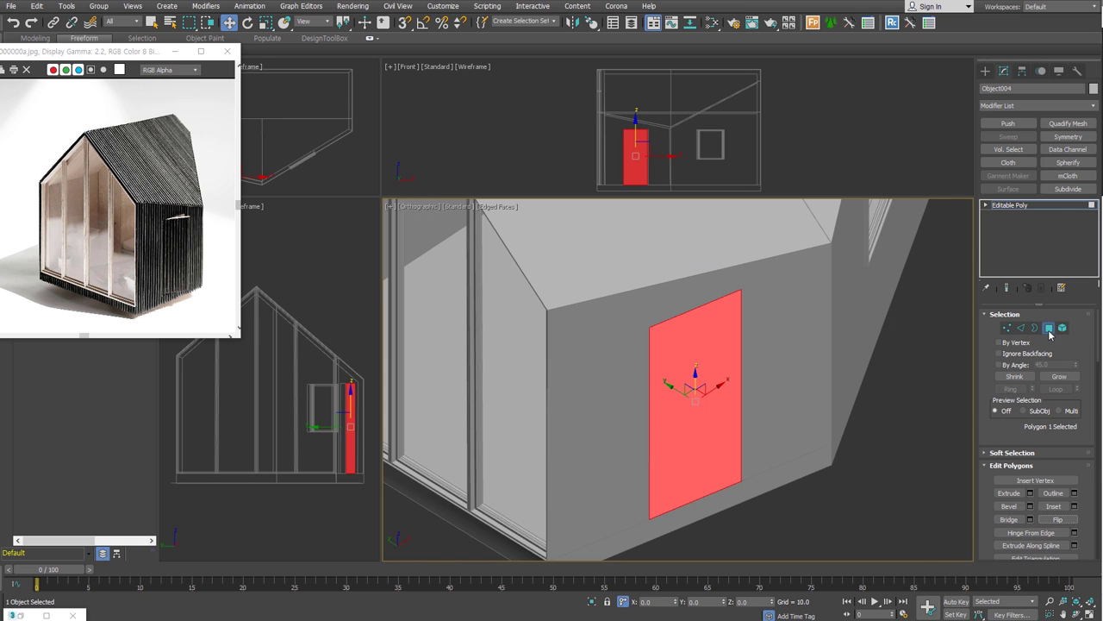
{"action": "left_click", "coordinate": [1049, 328]}
{"action": "scroll", "coordinate": [845, 478], "scroll_direction": "down", "scroll_amount": 5}
{"action": "mouse_move", "coordinate": [844, 477]}
{"action": "middle_mouse_down"}
{"action": "mouse_move", "coordinate": [783, 457]}
{"action": "mouse_move", "coordinate": [872, 456]}
{"action": "mouse_move", "coordinate": [796, 465]}
{"action": "middle_mouse_up"}
Step: Deselect Object004, zoom in on the cabin's bottom corner, and select out_wall
{"action": "left_click", "coordinate": [866, 500]}
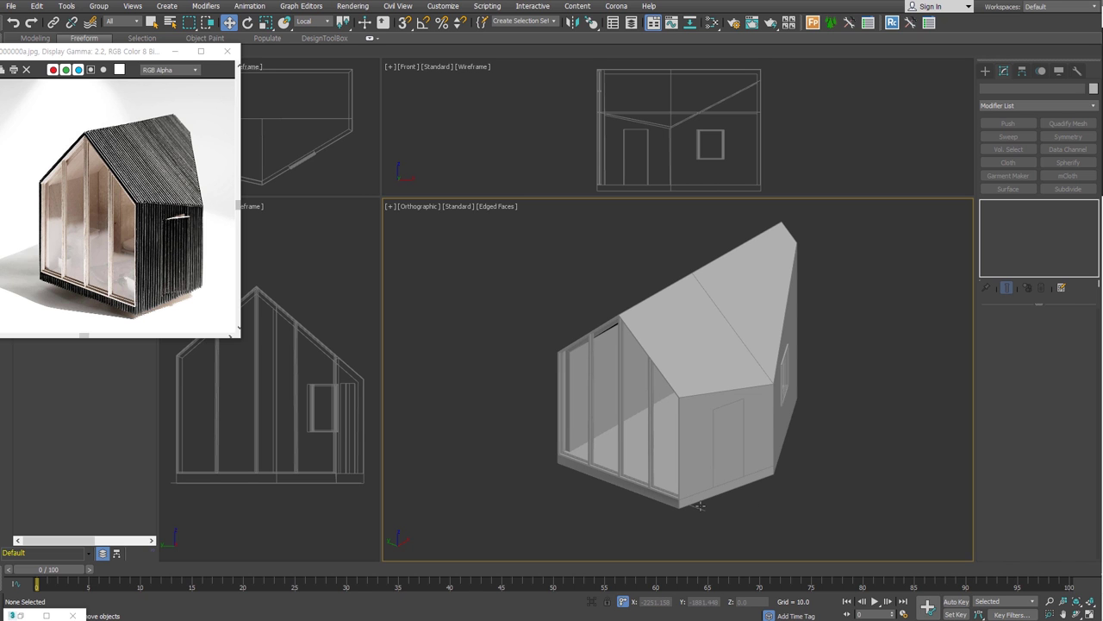
{"action": "scroll", "coordinate": [645, 514], "scroll_direction": "up", "scroll_amount": 5}
{"action": "middle_click_drag", "start_coordinate": [646, 513], "coordinate": [645, 511], "text": "alt"}
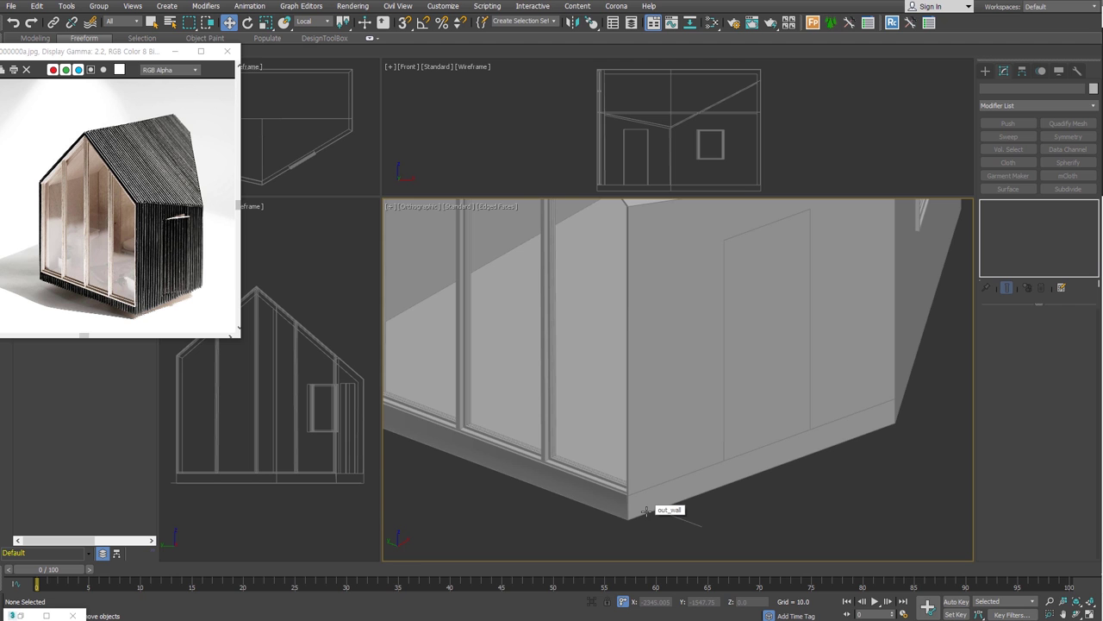
{"action": "scroll", "coordinate": [646, 511], "scroll_direction": "up", "scroll_amount": 3}
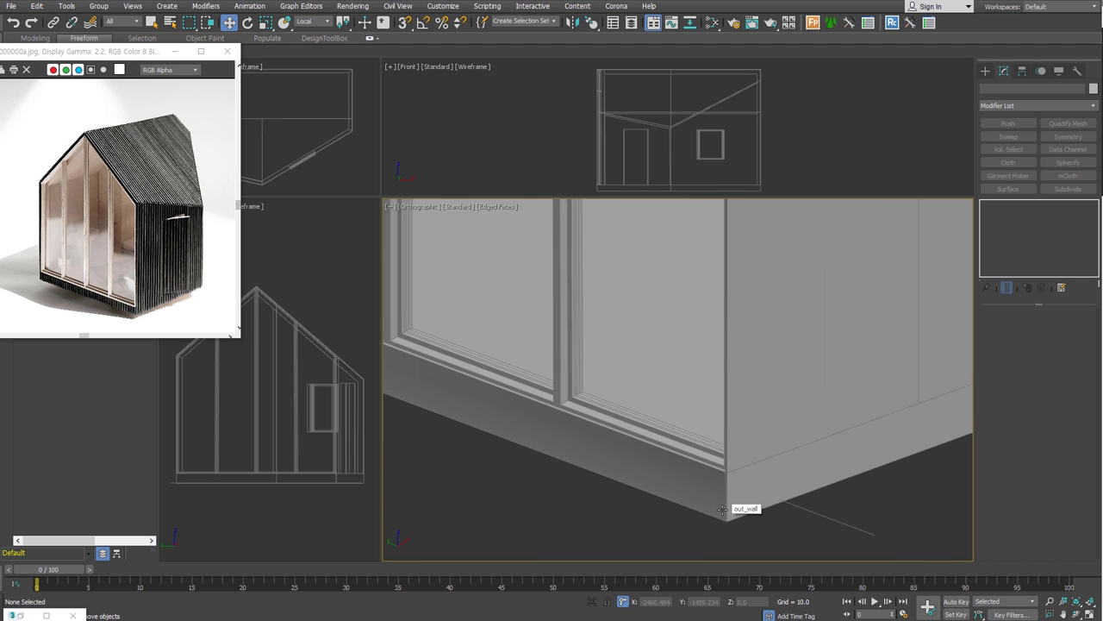
{"action": "scroll", "coordinate": [734, 509], "scroll_direction": "up", "scroll_amount": 2}
{"action": "left_click", "coordinate": [763, 422]}
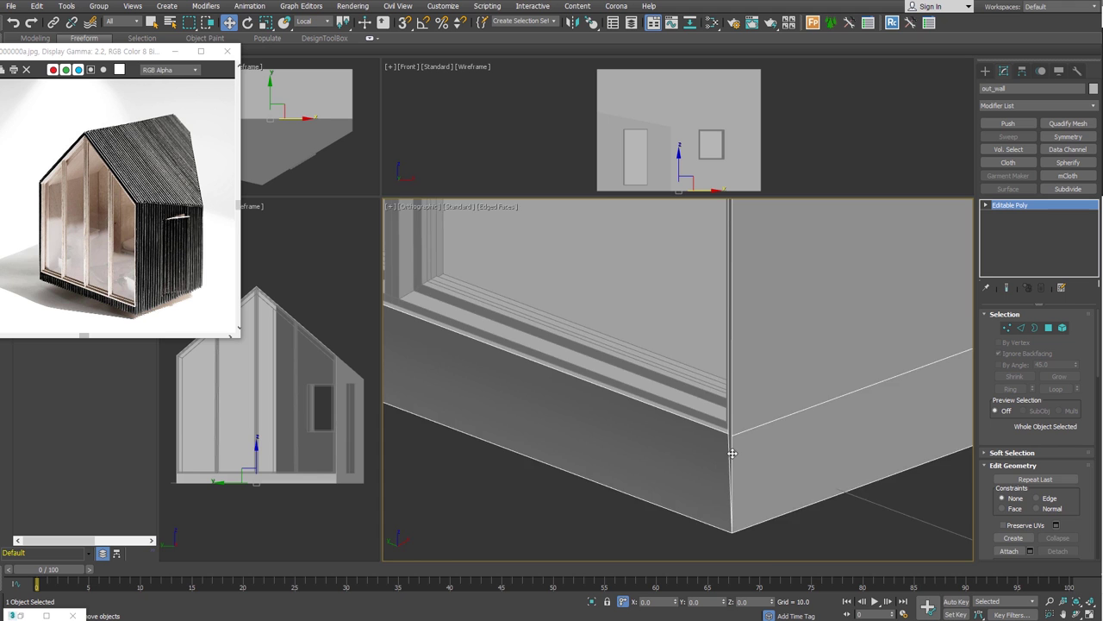
{"action": "scroll", "coordinate": [732, 453], "scroll_direction": "up", "scroll_amount": 2}
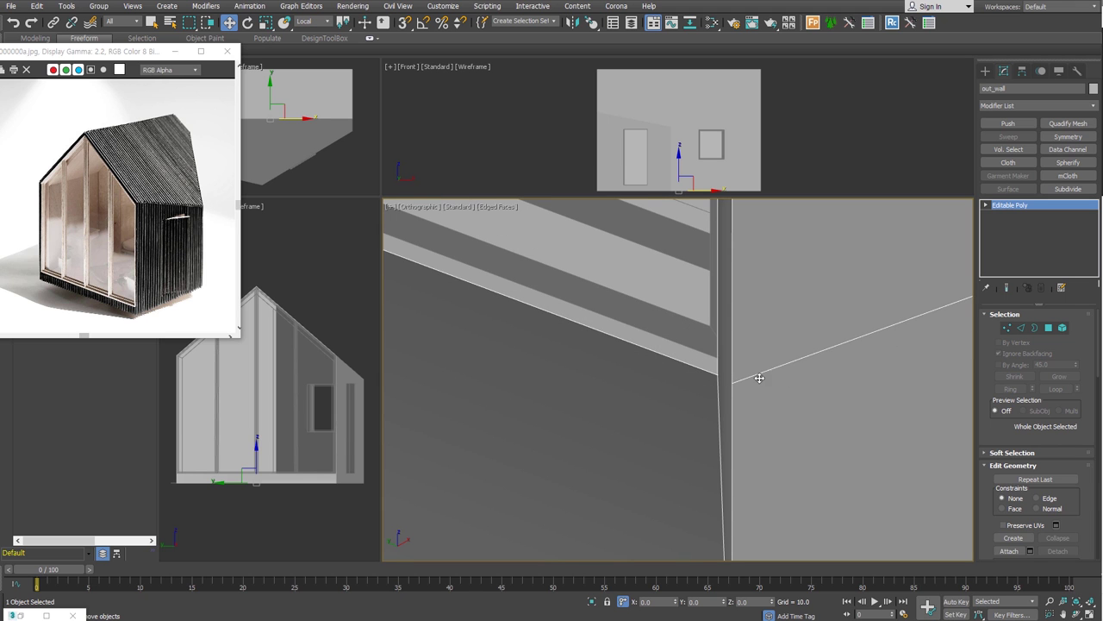
Step: On out_wall, pick the sill-corner vertex, then select the bottom base-strip polygon
{"action": "key", "text": "1"}
{"action": "left_click", "coordinate": [727, 380]}
{"action": "key", "text": "shift+z"}
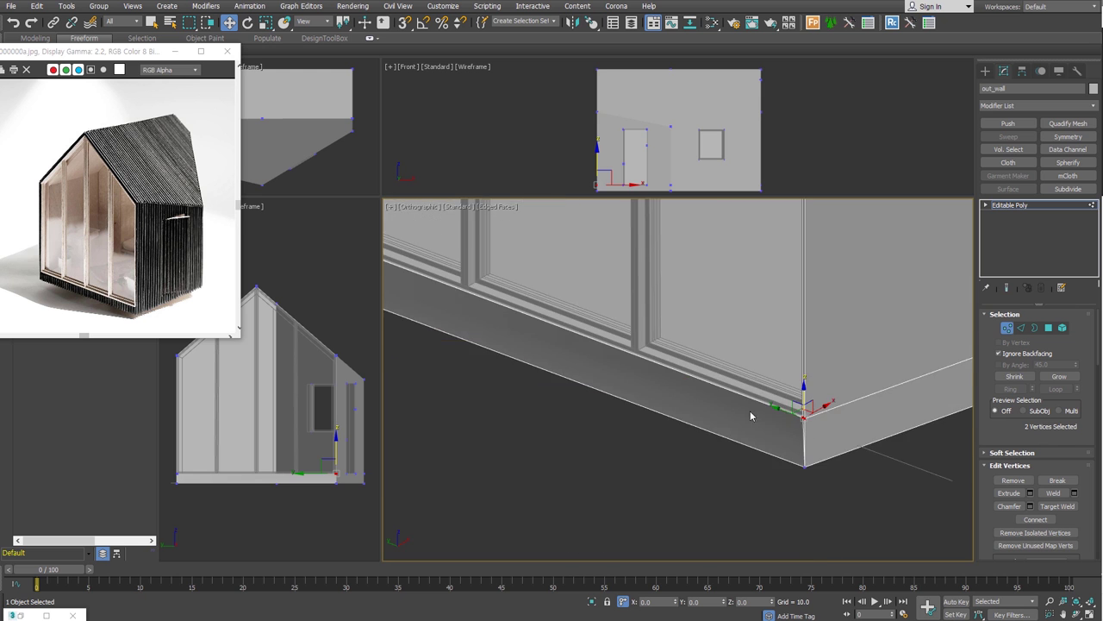
{"action": "key", "text": "shift+z"}
{"action": "key", "text": "shift+z"}
{"action": "scroll", "coordinate": [483, 315], "scroll_direction": "up", "scroll_amount": 2}
{"action": "left_click", "coordinate": [522, 312]}
{"action": "mouse_move", "coordinate": [511, 334]}
{"action": "middle_mouse_down", "text": "alt"}
{"action": "mouse_move", "coordinate": [419, 284]}
{"action": "mouse_move", "coordinate": [529, 353]}
{"action": "mouse_move", "coordinate": [689, 316]}
{"action": "mouse_move", "coordinate": [1048, 331]}
{"action": "middle_mouse_up", "text": "alt"}
{"action": "left_click", "coordinate": [1048, 328]}
{"action": "left_click", "coordinate": [776, 379]}
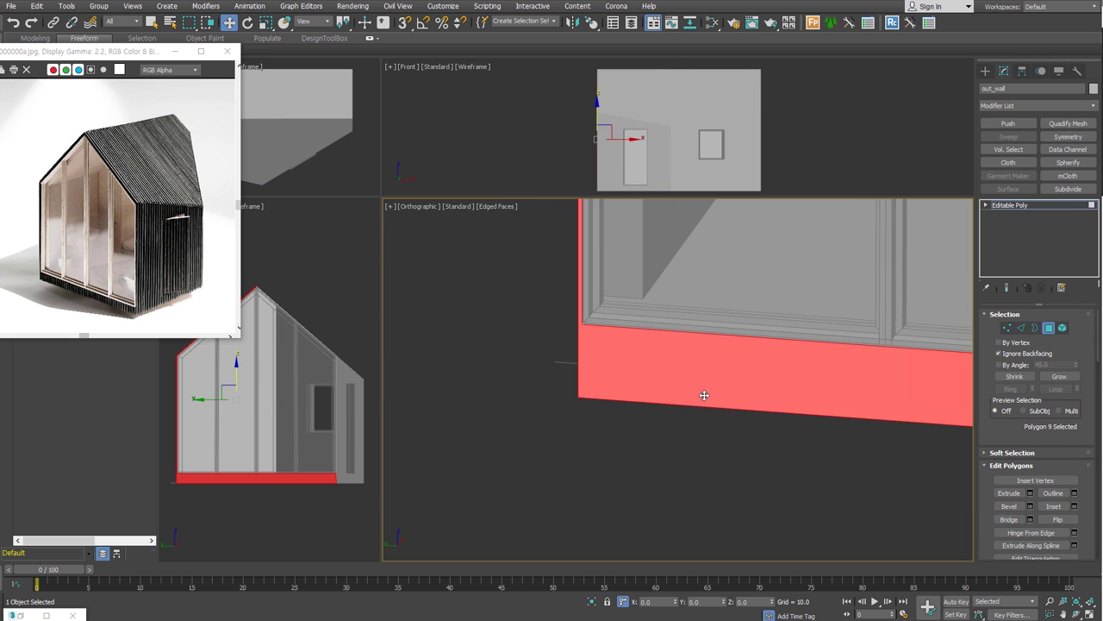
Step: In the Left view, QuickSlice the base strip through the wall corner with vertex snapping
{"action": "key", "text": "l"}
{"action": "scroll", "coordinate": [589, 467], "scroll_direction": "up", "scroll_amount": 5}
{"action": "scroll", "coordinate": [689, 394], "scroll_direction": "down", "scroll_amount": 3}
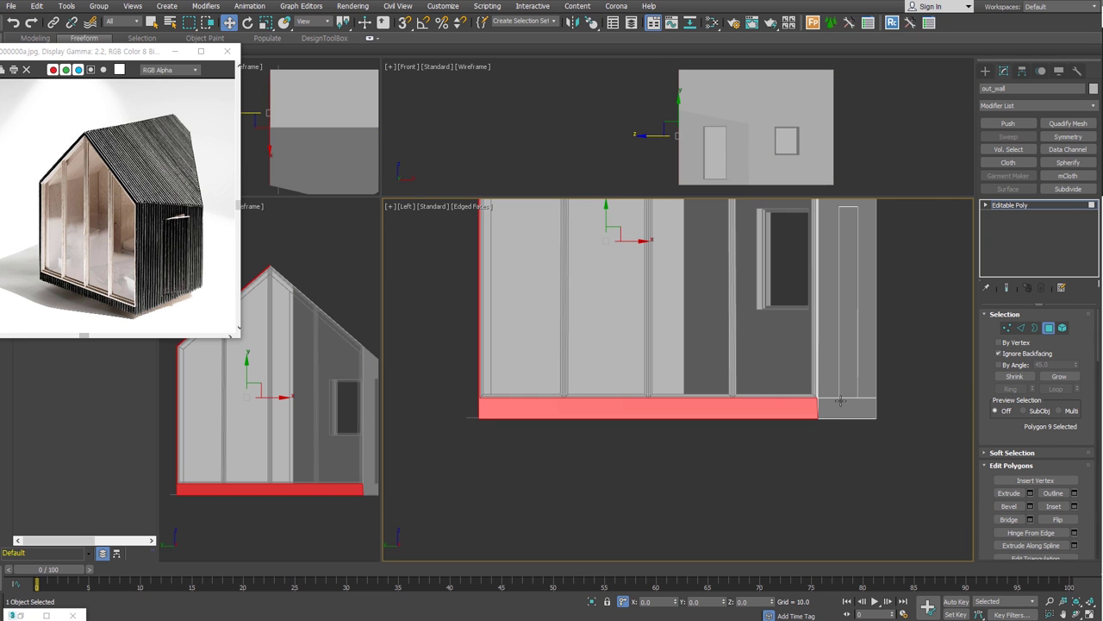
{"action": "scroll", "coordinate": [1048, 539], "scroll_direction": "down", "scroll_amount": 3}
{"action": "scroll", "coordinate": [1043, 483], "scroll_direction": "down", "scroll_amount": 2}
{"action": "left_click", "coordinate": [1014, 508]}
{"action": "scroll", "coordinate": [770, 393], "scroll_direction": "up", "scroll_amount": 6}
{"action": "scroll", "coordinate": [769, 393], "scroll_direction": "up", "scroll_amount": 1}
{"action": "key", "text": "s"}
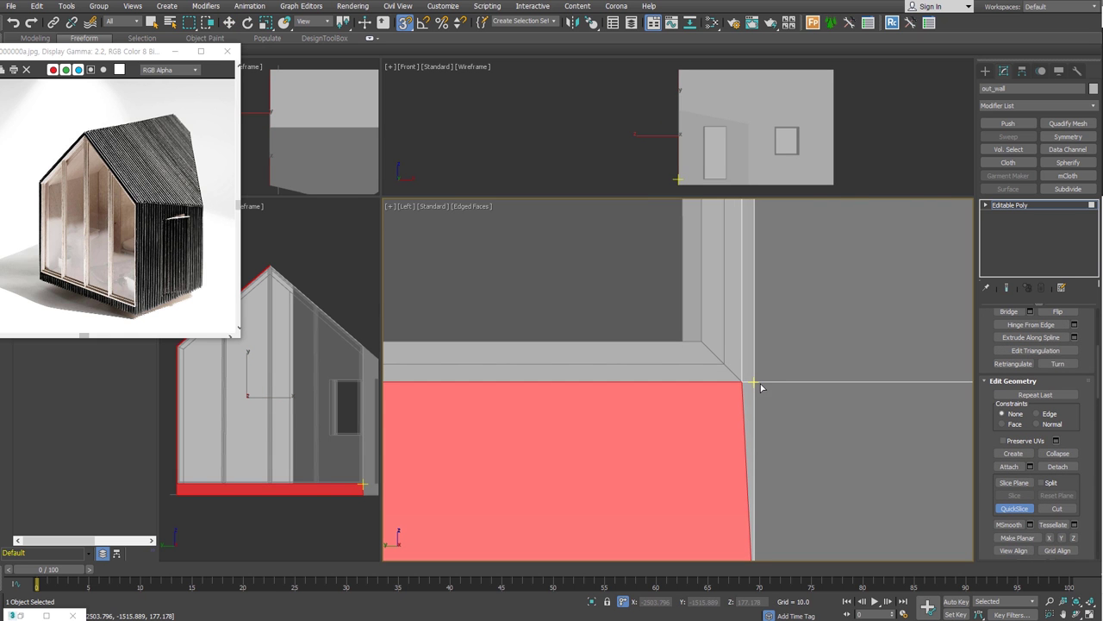
{"action": "left_click", "coordinate": [745, 387]}
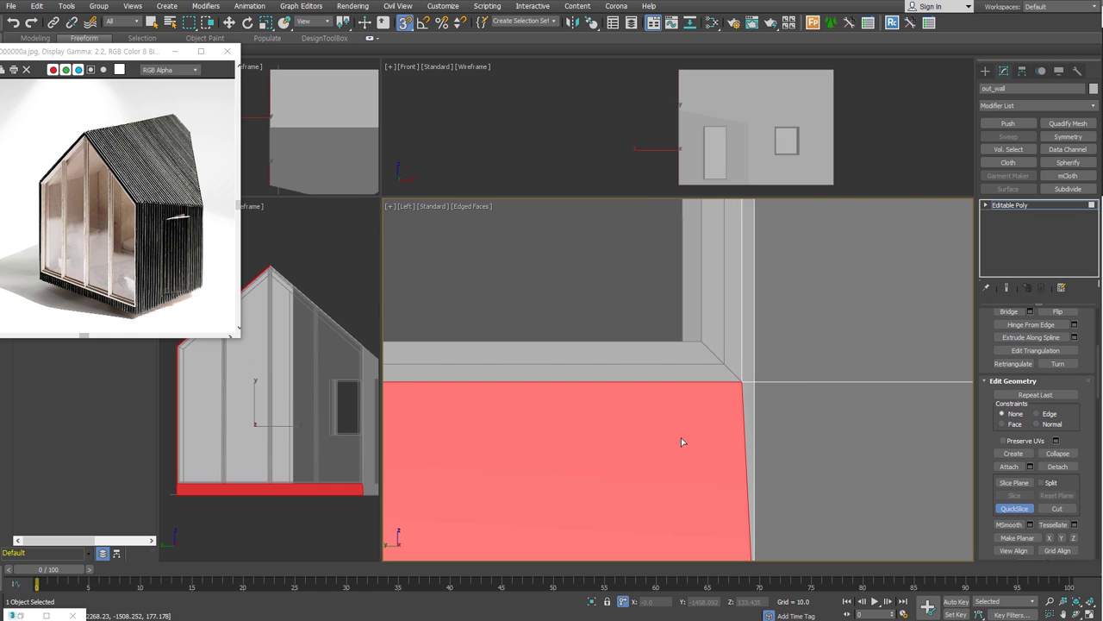
{"action": "scroll", "coordinate": [682, 443], "scroll_direction": "down", "scroll_amount": 2}
{"action": "scroll", "coordinate": [689, 436], "scroll_direction": "down", "scroll_amount": 4}
{"action": "scroll", "coordinate": [968, 427], "scroll_direction": "down", "scroll_amount": 2}
{"action": "scroll", "coordinate": [928, 429], "scroll_direction": "up", "scroll_amount": 4}
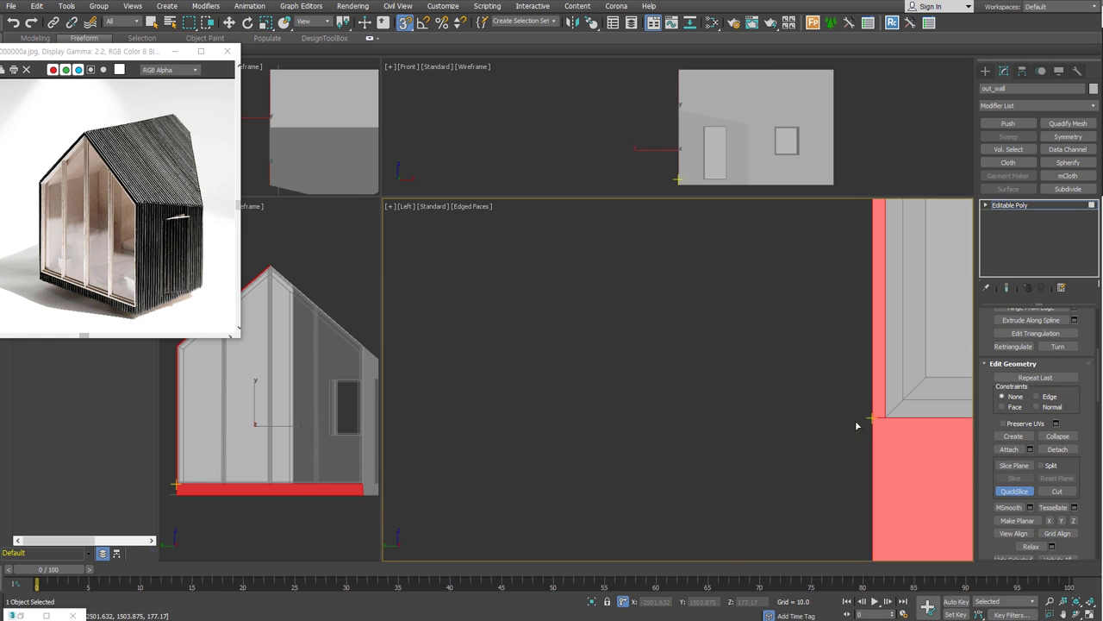
{"action": "right_click", "coordinate": [871, 424]}
Step: Select the newly sliced bottom base-strip face to detach it as a clone
{"action": "middle_click_drag", "start_coordinate": [800, 400], "coordinate": [611, 431]}
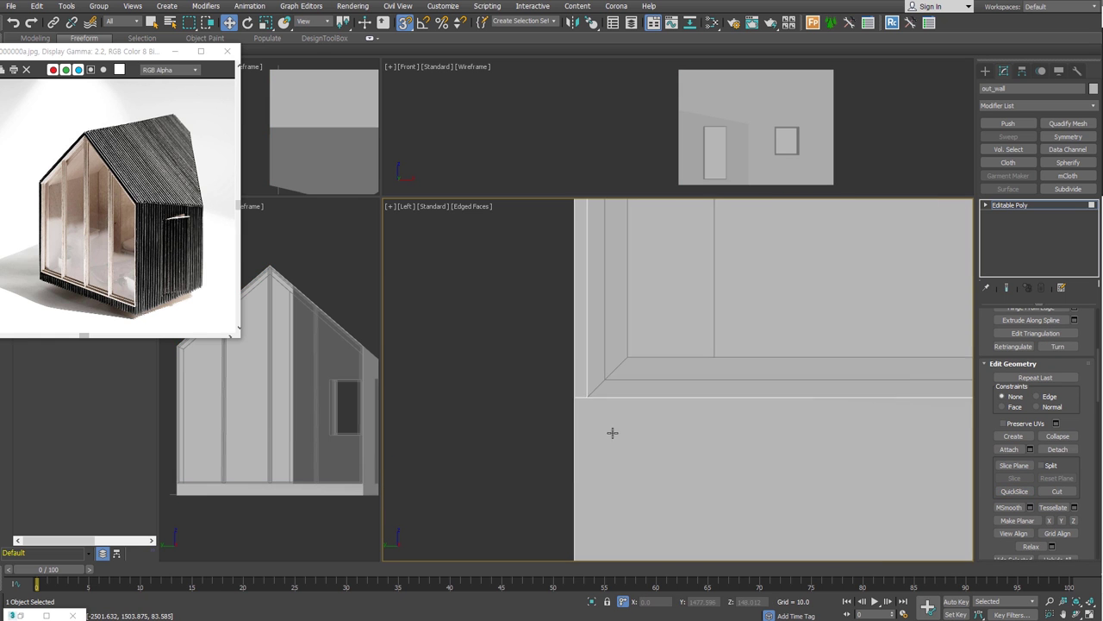
{"action": "scroll", "coordinate": [450, 421], "scroll_direction": "down", "scroll_amount": 3}
{"action": "middle_click_drag", "start_coordinate": [784, 422], "coordinate": [1016, 235], "text": "alt"}
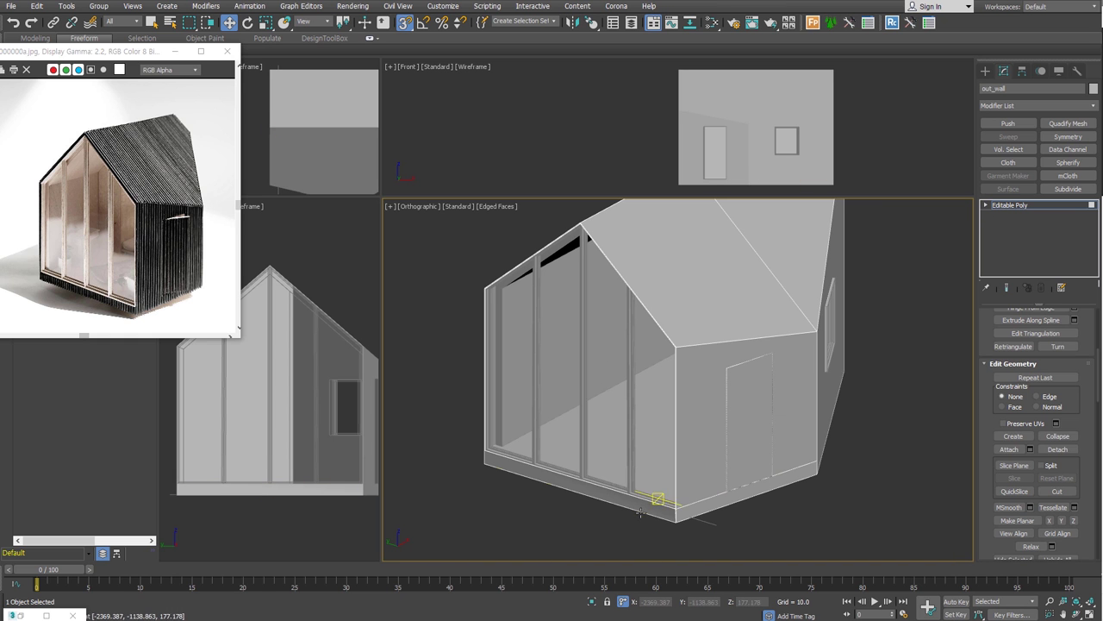
{"action": "left_click", "coordinate": [652, 506]}
{"action": "scroll", "coordinate": [677, 515], "scroll_direction": "up", "scroll_amount": 5}
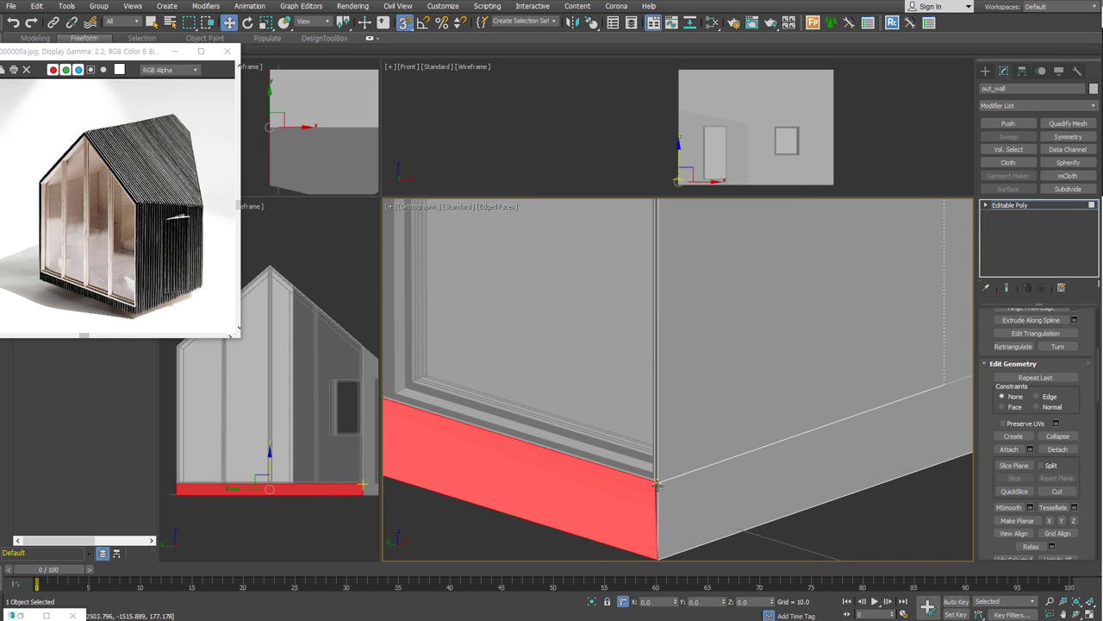
{"action": "scroll", "coordinate": [657, 485], "scroll_direction": "down", "scroll_amount": 5}
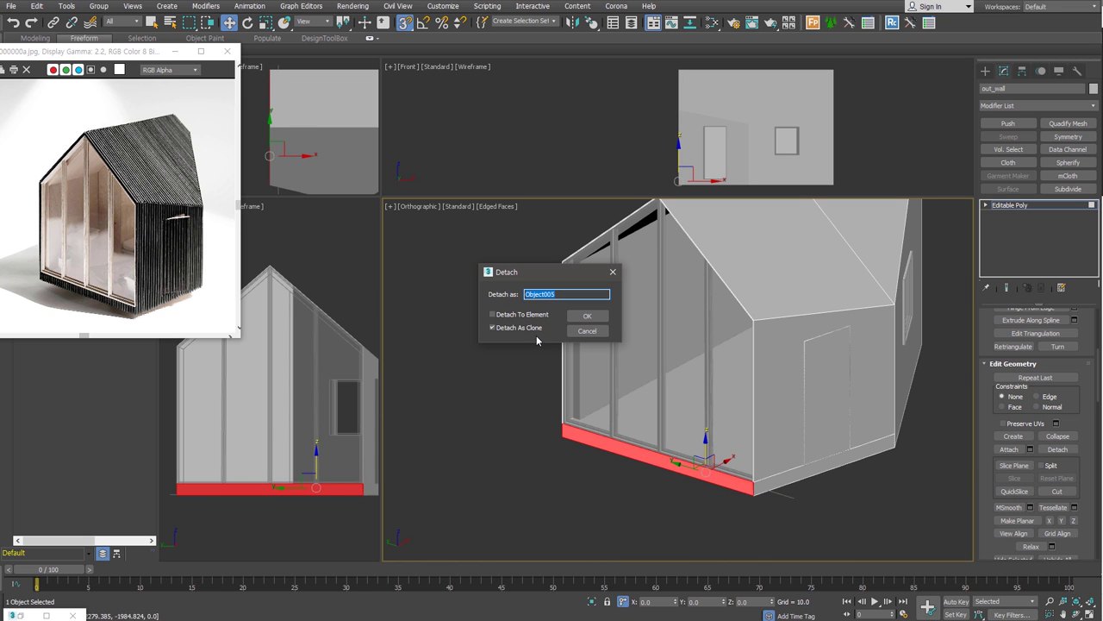
{"action": "type", "text": "ow01"}
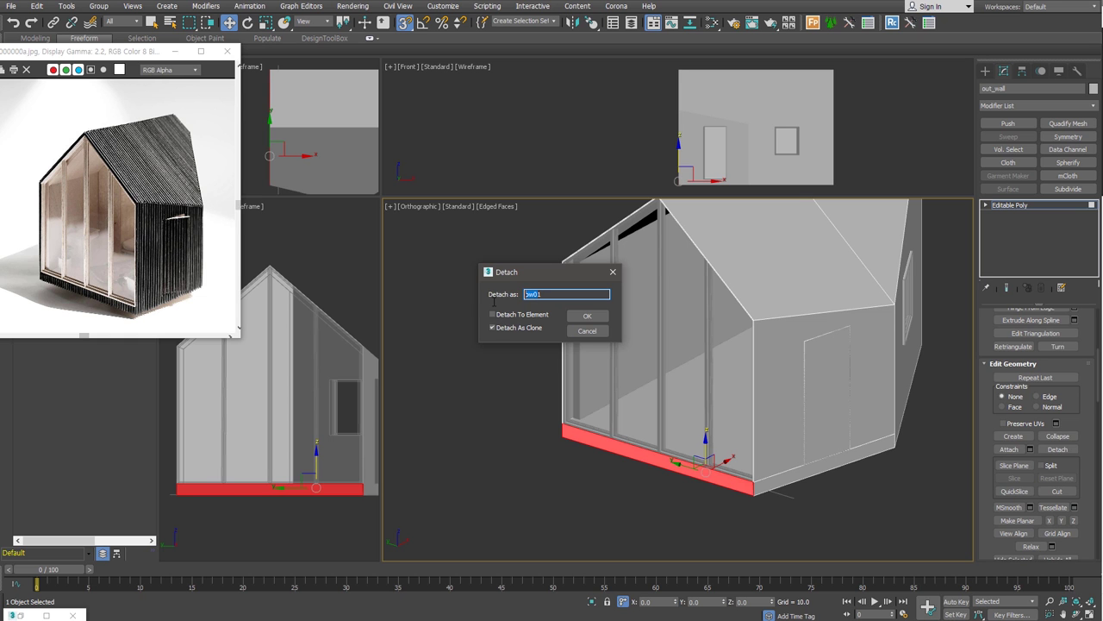
Step: Detach the base strip and the door wall as cloned objects ow01 and ow02
{"action": "left_click", "coordinate": [587, 316]}
{"action": "mouse_move", "coordinate": [788, 423]}
{"action": "middle_mouse_down", "text": "alt"}
{"action": "mouse_move", "coordinate": [750, 430]}
{"action": "mouse_move", "coordinate": [714, 409]}
{"action": "middle_mouse_up", "text": "alt"}
{"action": "left_click", "coordinate": [714, 408]}
{"action": "left_click", "coordinate": [1058, 449]}
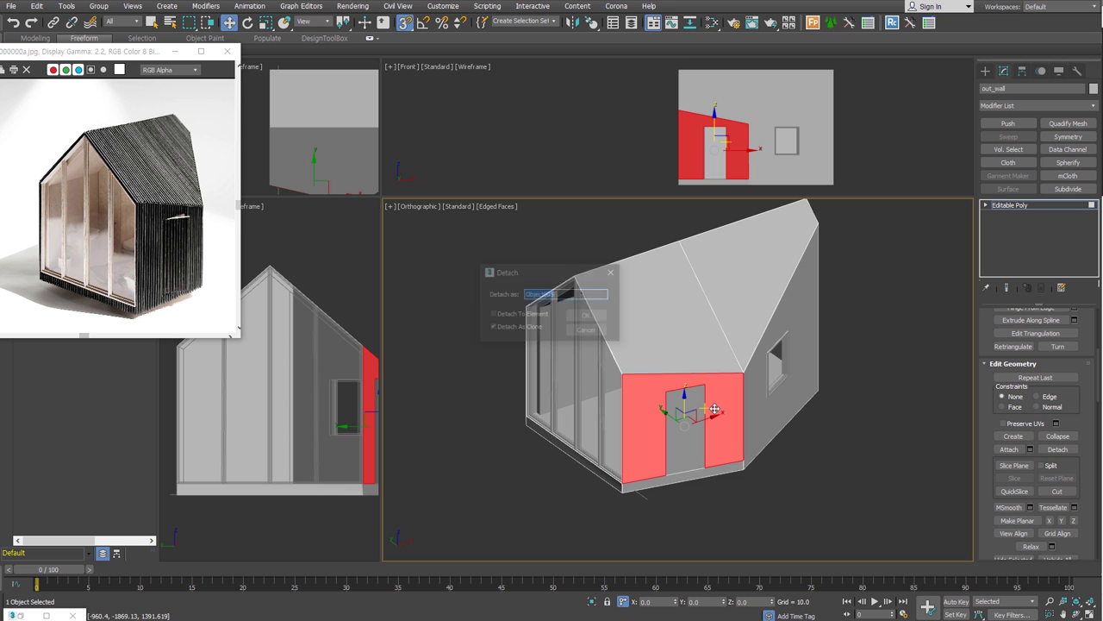
{"action": "type", "text": "ow02"}
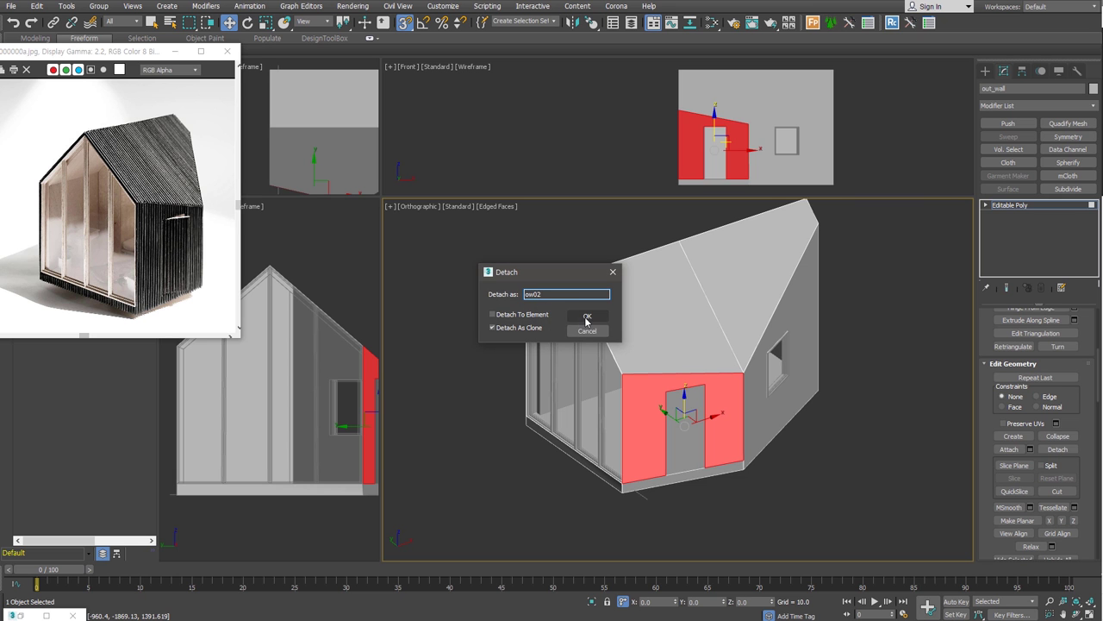
{"action": "left_click", "coordinate": [587, 316]}
Step: Detach cloned copies of the window wall and the roof faces as the next ow pieces
{"action": "middle_click_drag", "start_coordinate": [805, 418], "coordinate": [758, 405], "text": "alt"}
{"action": "left_click", "coordinate": [758, 405]}
{"action": "left_click", "coordinate": [1058, 449]}
{"action": "left_click", "coordinate": [587, 315]}
{"action": "left_click", "coordinate": [725, 325]}
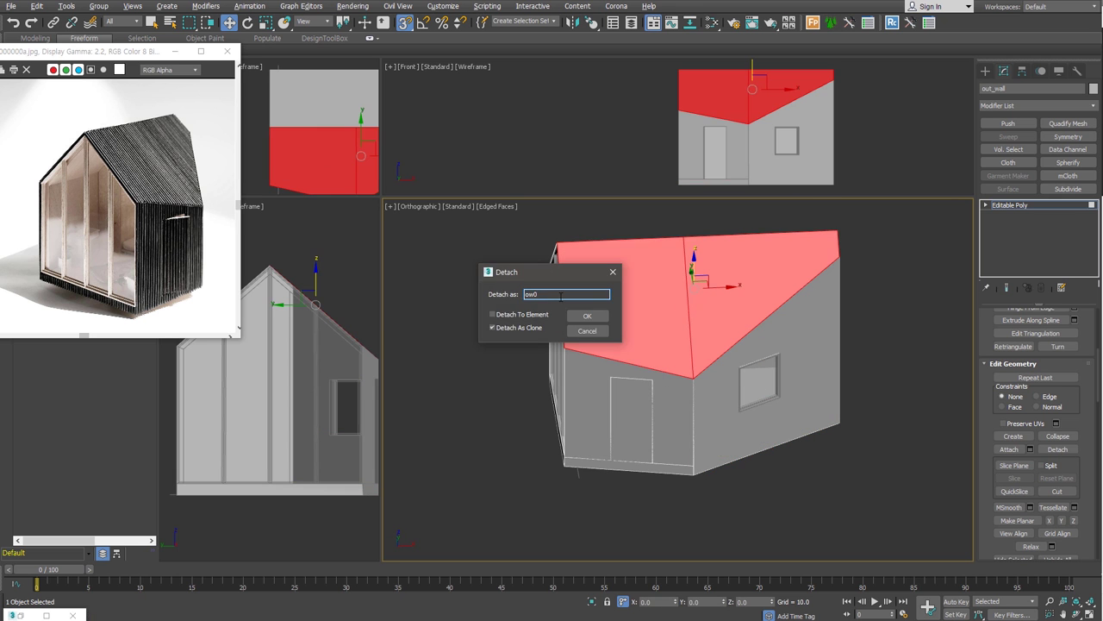
{"action": "type", "text": "ow0"}
{"action": "left_click", "coordinate": [587, 315]}
Step: Detach the side wall faces as another cloned ow object
{"action": "left_click", "coordinate": [788, 345]}
{"action": "left_click", "coordinate": [1058, 449]}
{"action": "type", "text": "ow0"}
{"action": "left_click", "coordinate": [587, 315]}
{"action": "middle_click_drag", "start_coordinate": [776, 414], "coordinate": [868, 488], "text": "alt"}
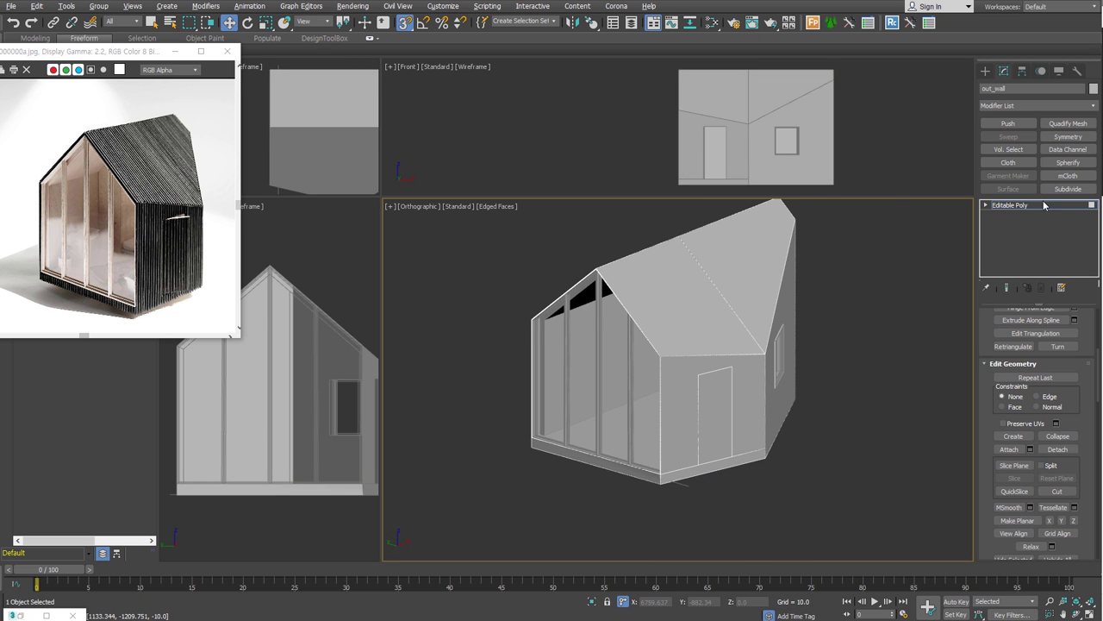
{"action": "middle_click_drag", "start_coordinate": [775, 387], "coordinate": [689, 345], "text": "alt"}
Step: Select ow01 through ow08 from the scene list and isolate them
{"action": "key", "text": "h"}
{"action": "left_click", "coordinate": [43, 110]}
{"action": "left_click", "coordinate": [78, 172], "text": "shift"}
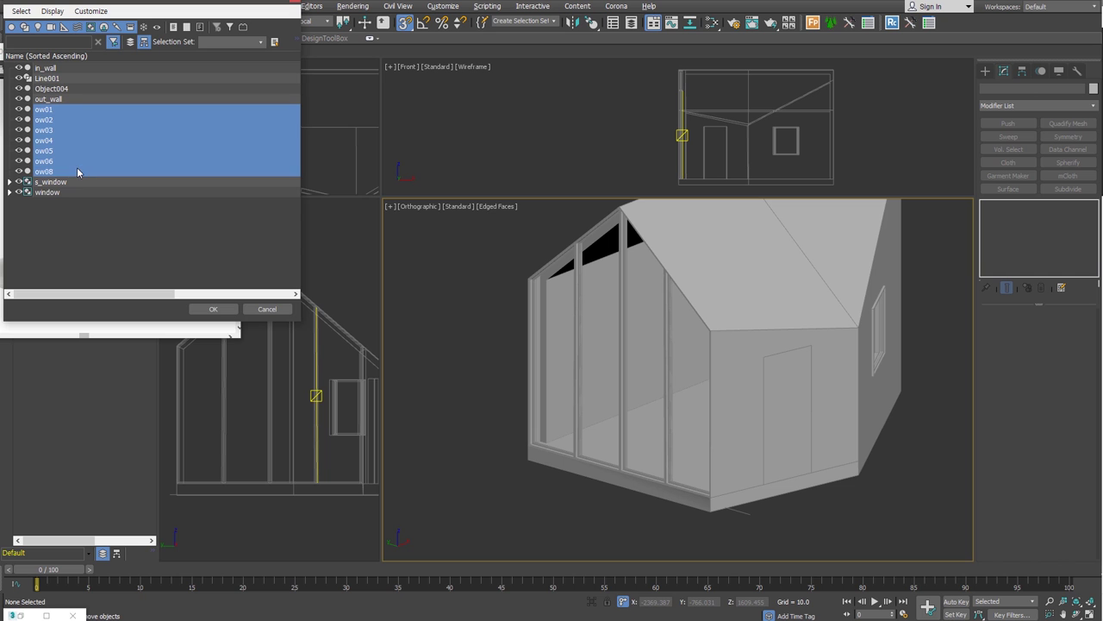
{"action": "left_click", "coordinate": [215, 309]}
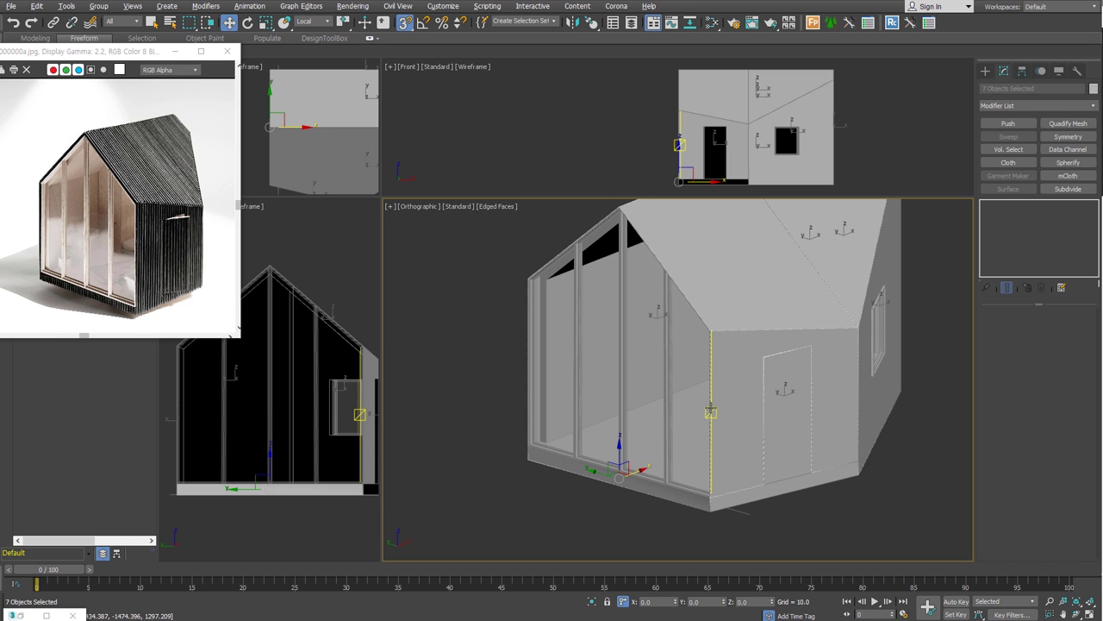
{"action": "key", "text": "alt+q"}
Step: On door wall ow02, bridge the two door-bottom edges to close the opening
{"action": "middle_click_drag", "start_coordinate": [877, 491], "coordinate": [781, 476], "text": "alt"}
{"action": "left_click", "coordinate": [781, 476]}
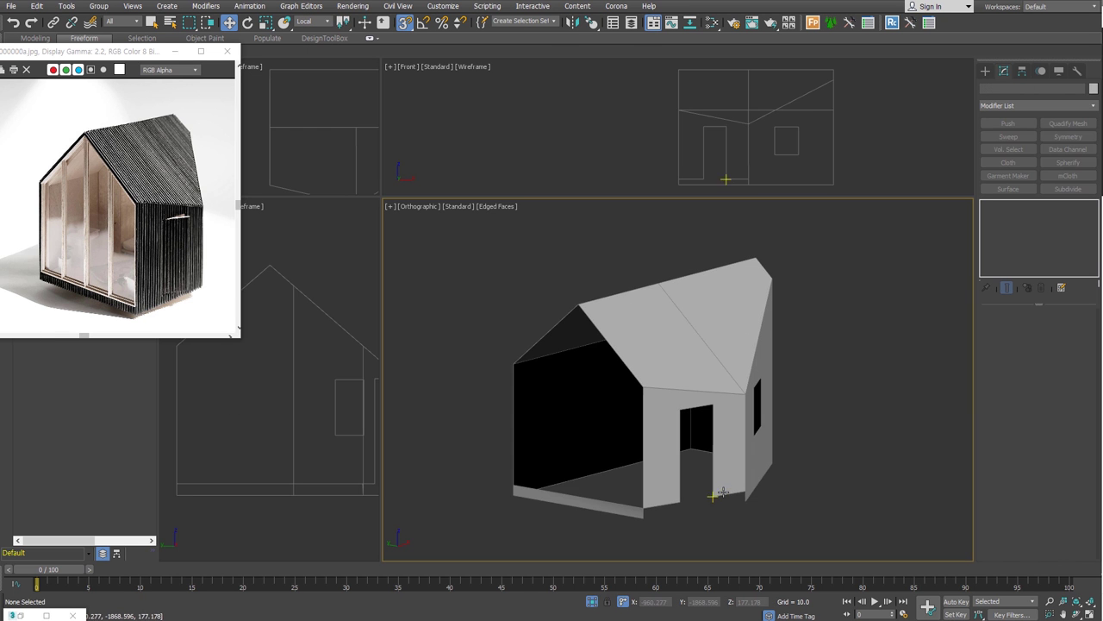
{"action": "left_click", "coordinate": [734, 501]}
{"action": "scroll", "coordinate": [771, 466], "scroll_direction": "up", "scroll_amount": 5}
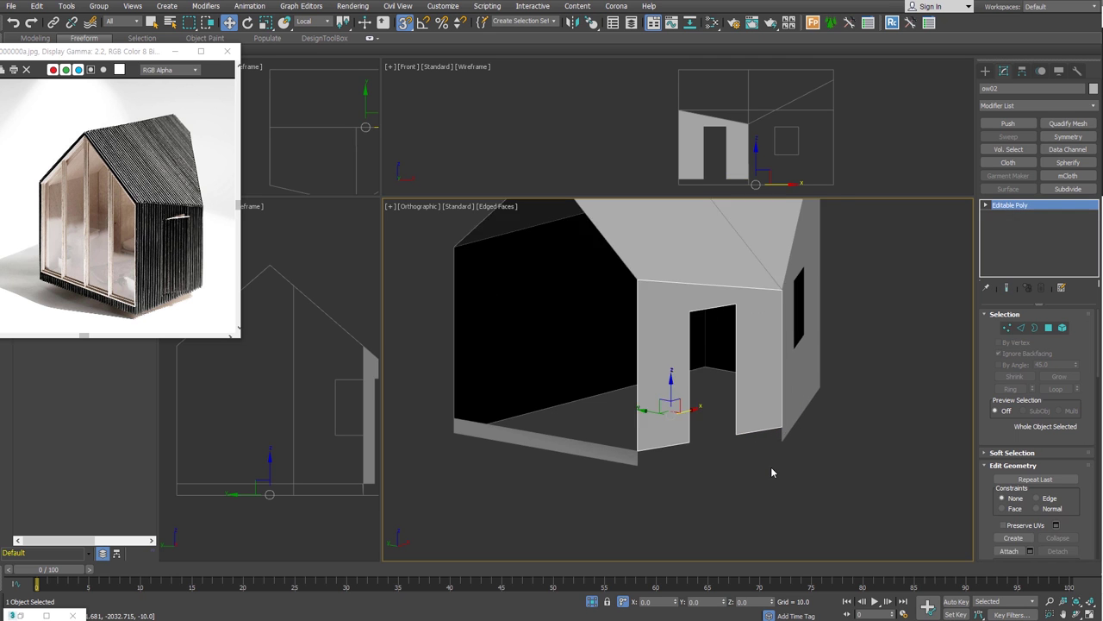
{"action": "left_click", "coordinate": [767, 412]}
{"action": "left_click", "coordinate": [626, 435]}
{"action": "left_click", "coordinate": [655, 442]}
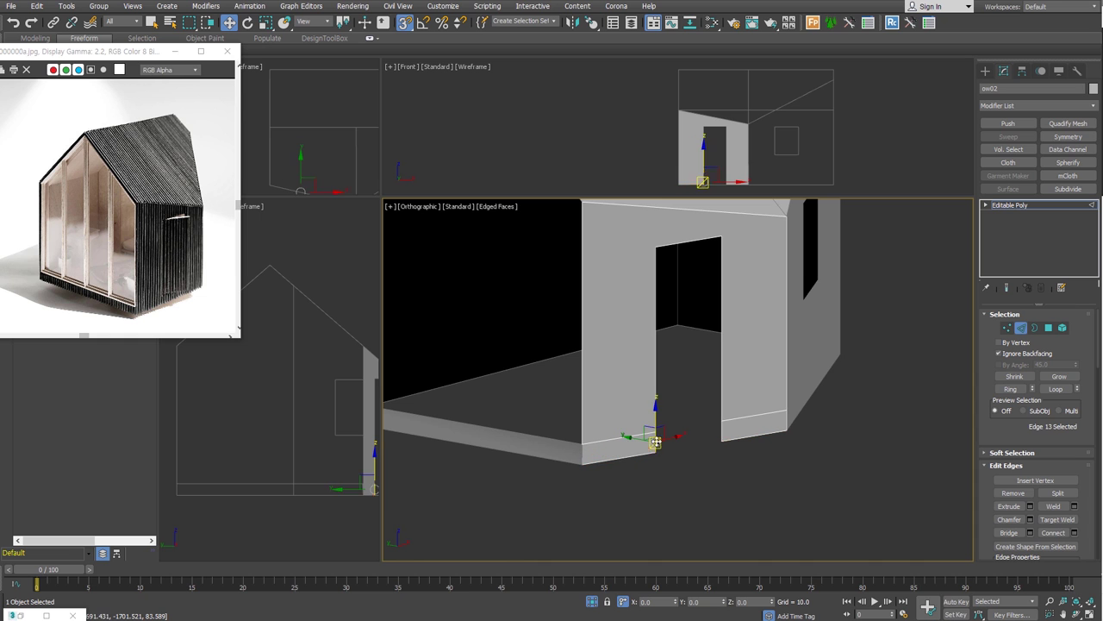
{"action": "left_click", "coordinate": [1009, 531]}
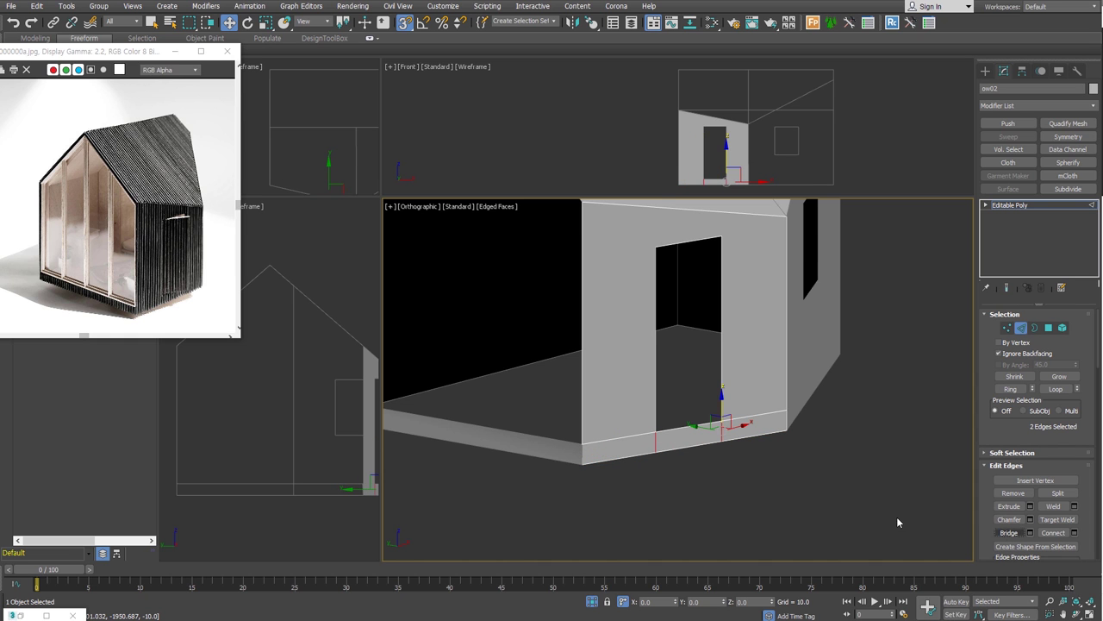
Step: Clear the edge selection and review all the detached pieces around the house
{"action": "left_click", "coordinate": [759, 504]}
{"action": "scroll", "coordinate": [859, 460], "scroll_direction": "down", "scroll_amount": 3}
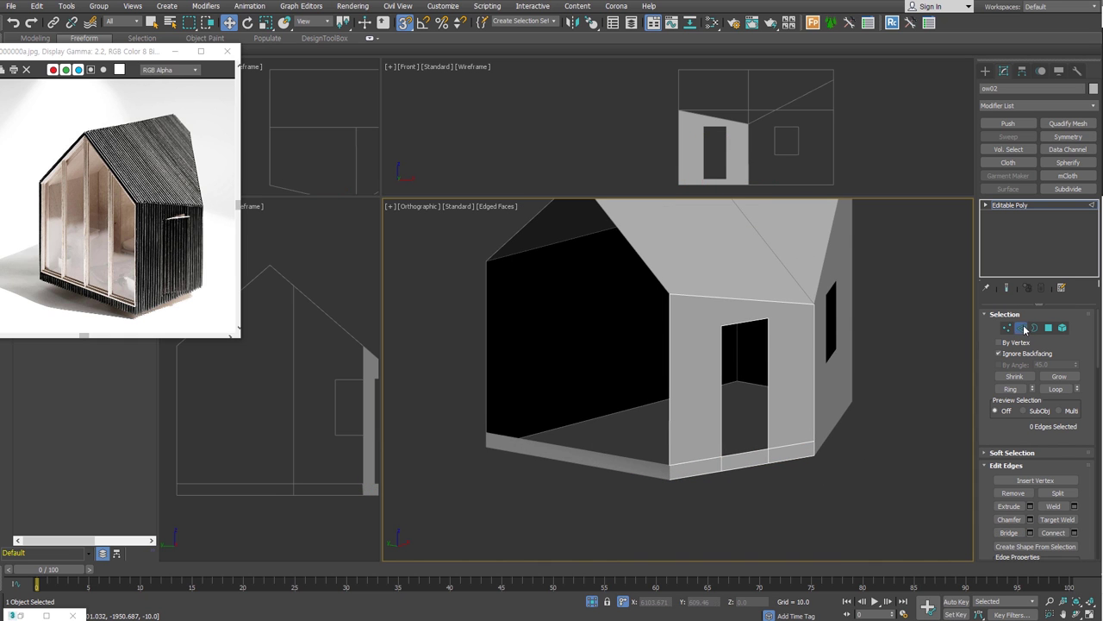
{"action": "scroll", "coordinate": [837, 475], "scroll_direction": "down", "scroll_amount": 3}
{"action": "middle_click_drag", "start_coordinate": [813, 485], "coordinate": [752, 413], "text": "alt"}
{"action": "key", "text": "ctrl+a"}
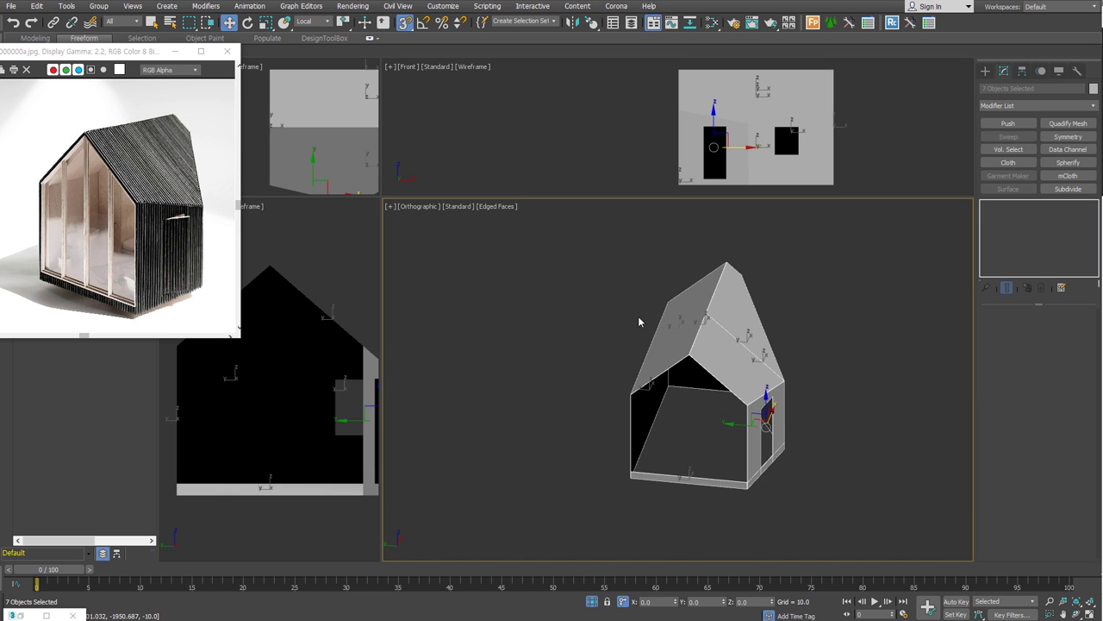
{"action": "middle_click_drag", "start_coordinate": [639, 321], "coordinate": [842, 411], "text": "alt"}
{"action": "left_click", "coordinate": [856, 457]}
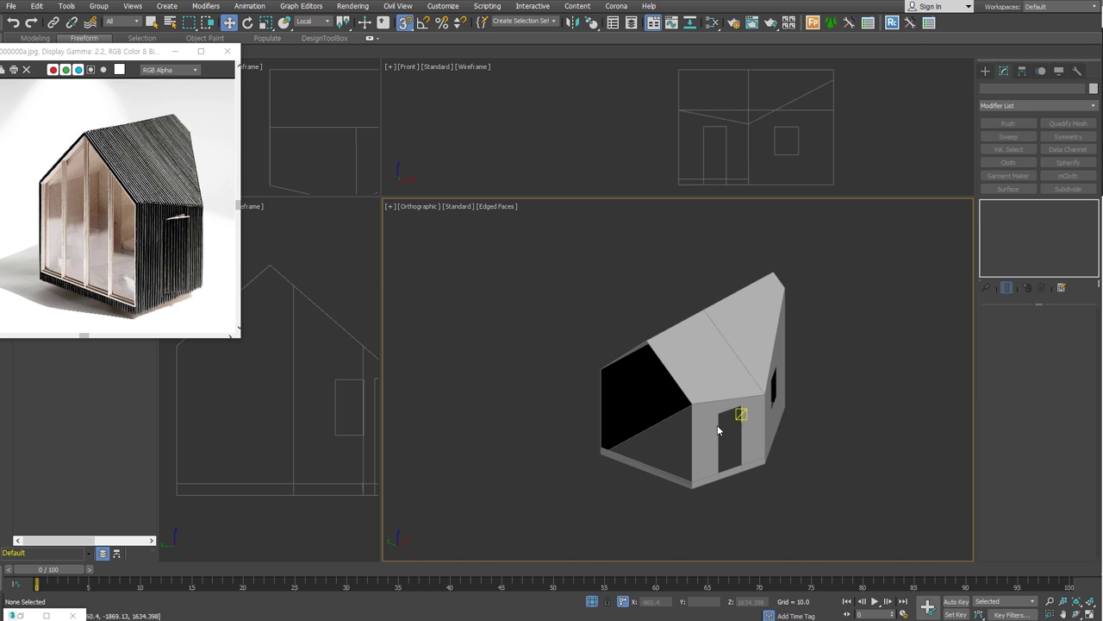
Step: Check the roof piece and wall ow04, then select long side wall ow06
{"action": "left_click", "coordinate": [705, 373]}
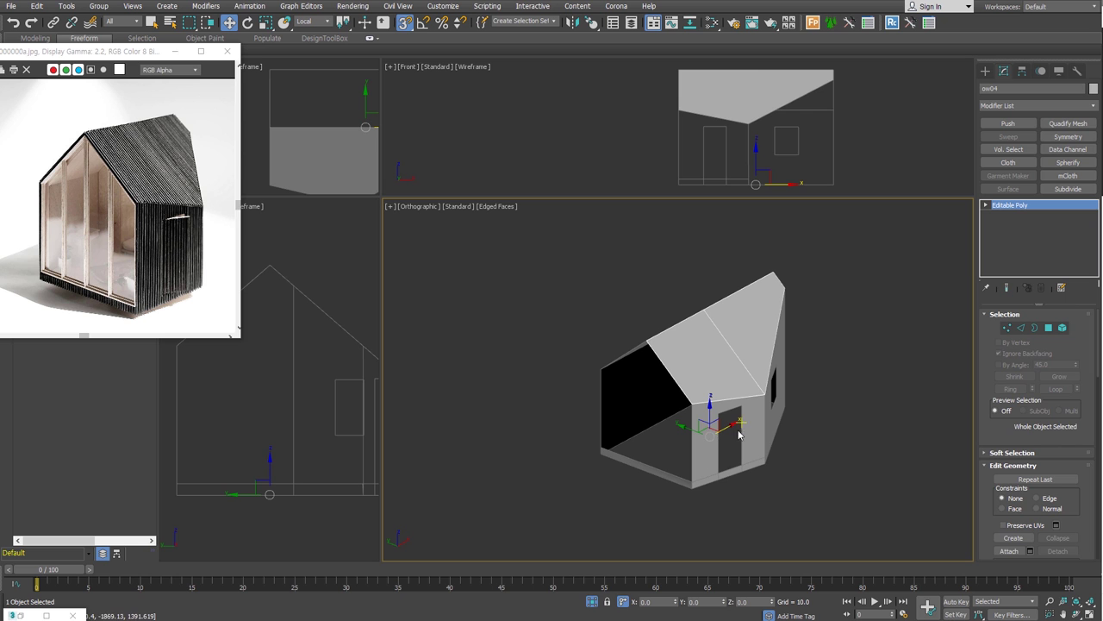
{"action": "key", "text": "ctrl+a"}
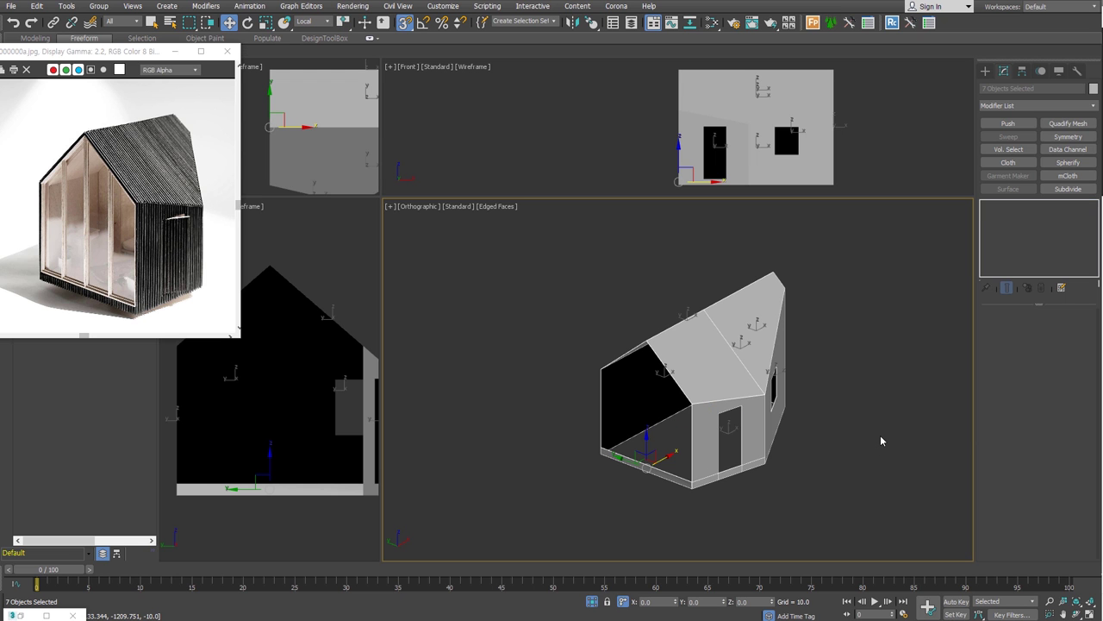
{"action": "left_click", "coordinate": [876, 442]}
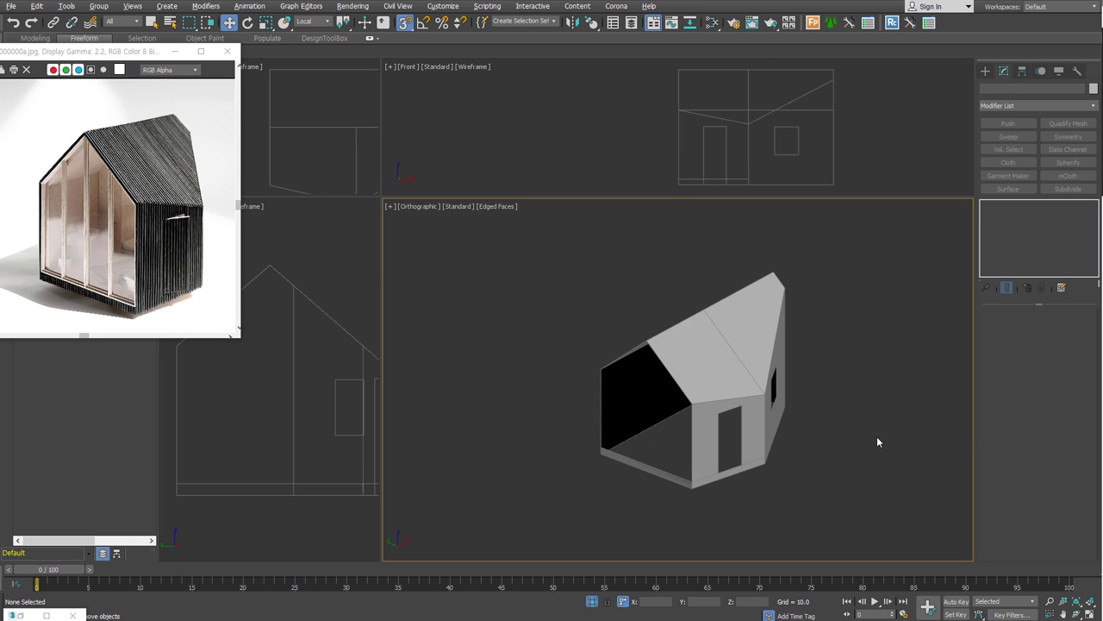
{"action": "left_click", "coordinate": [732, 352]}
{"action": "middle_click_drag", "start_coordinate": [731, 353], "coordinate": [731, 416], "text": "alt"}
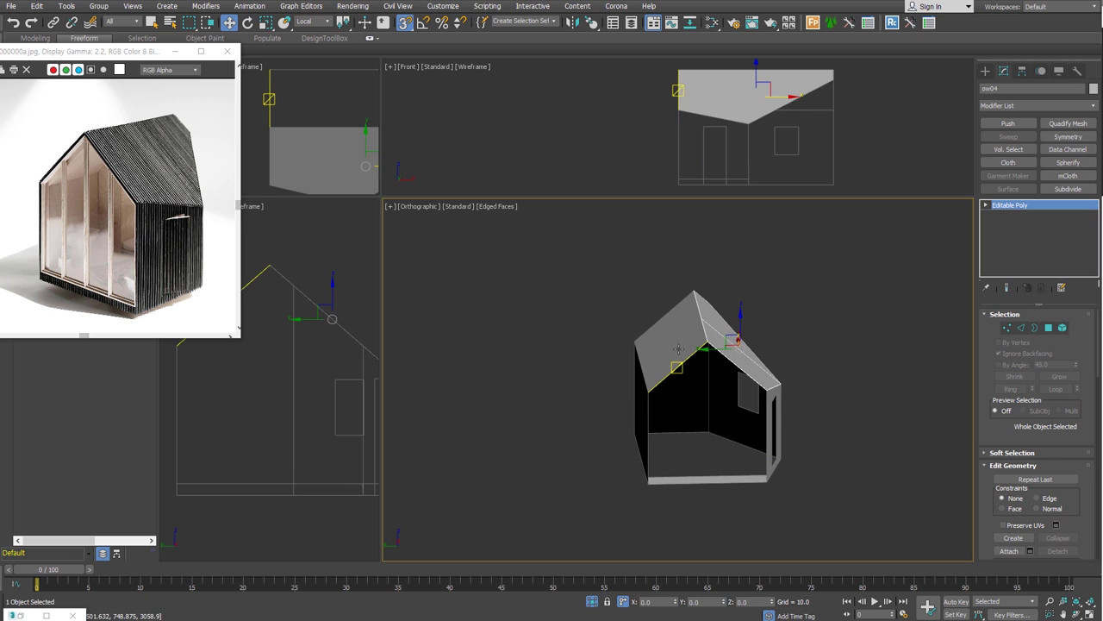
{"action": "left_click", "coordinate": [630, 423]}
{"action": "middle_click_drag", "start_coordinate": [630, 423], "coordinate": [845, 475], "text": "alt"}
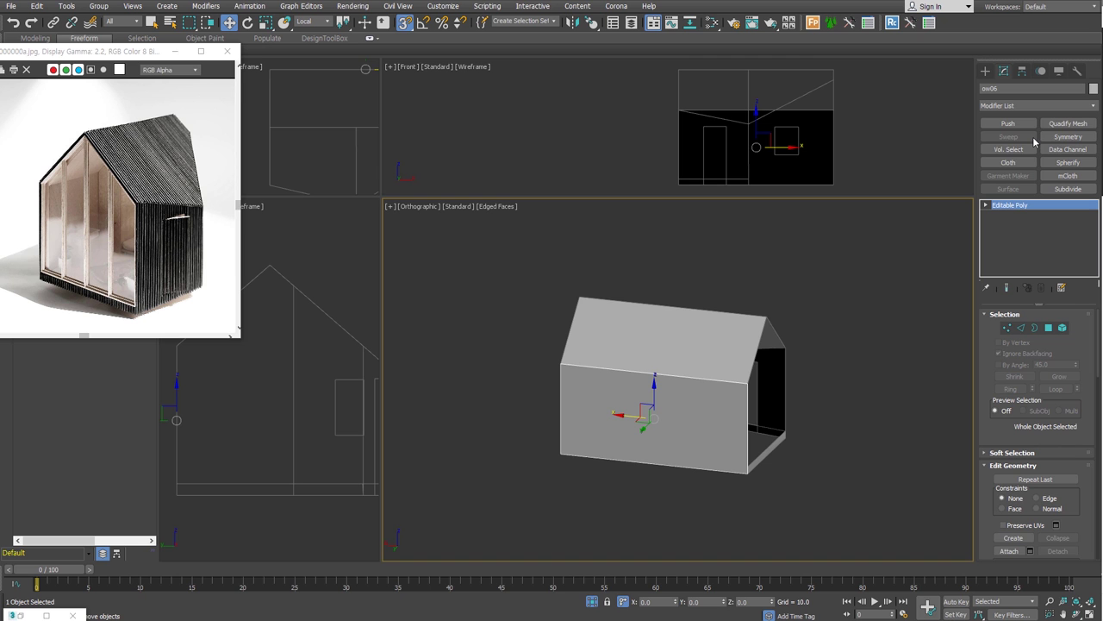
Step: Add a FloorGenerator modifier to ow06 with Direction 90 for vertical boards
{"action": "left_click", "coordinate": [1029, 102]}
{"action": "key", "text": "f"}
{"action": "type", "text": "lo"}
{"action": "key", "text": "Return"}
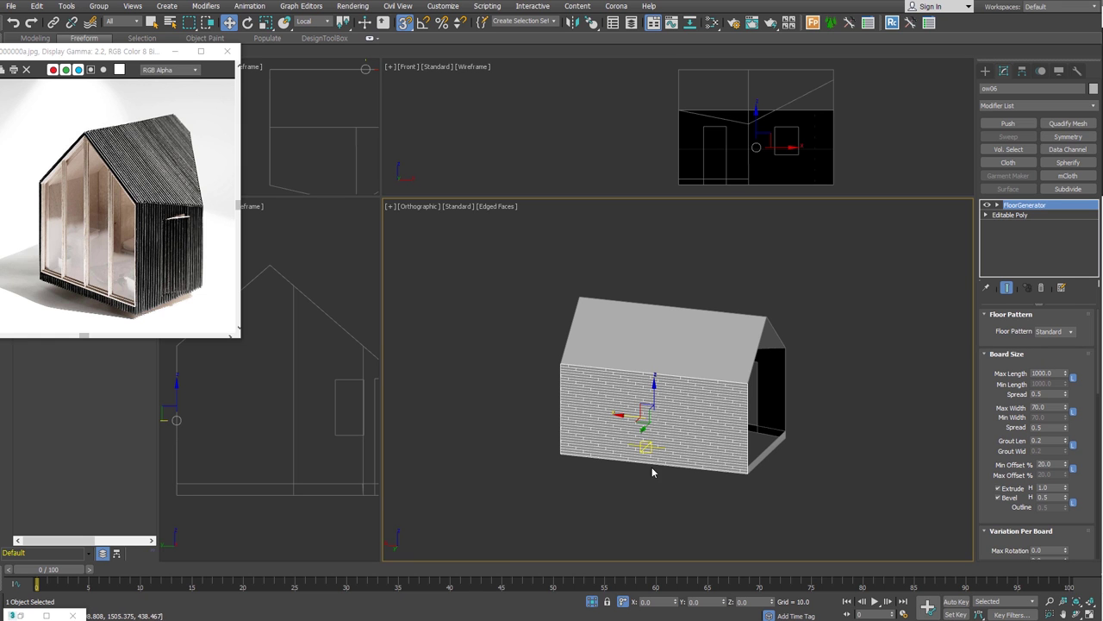
{"action": "scroll", "coordinate": [686, 481], "scroll_direction": "up", "scroll_amount": 3}
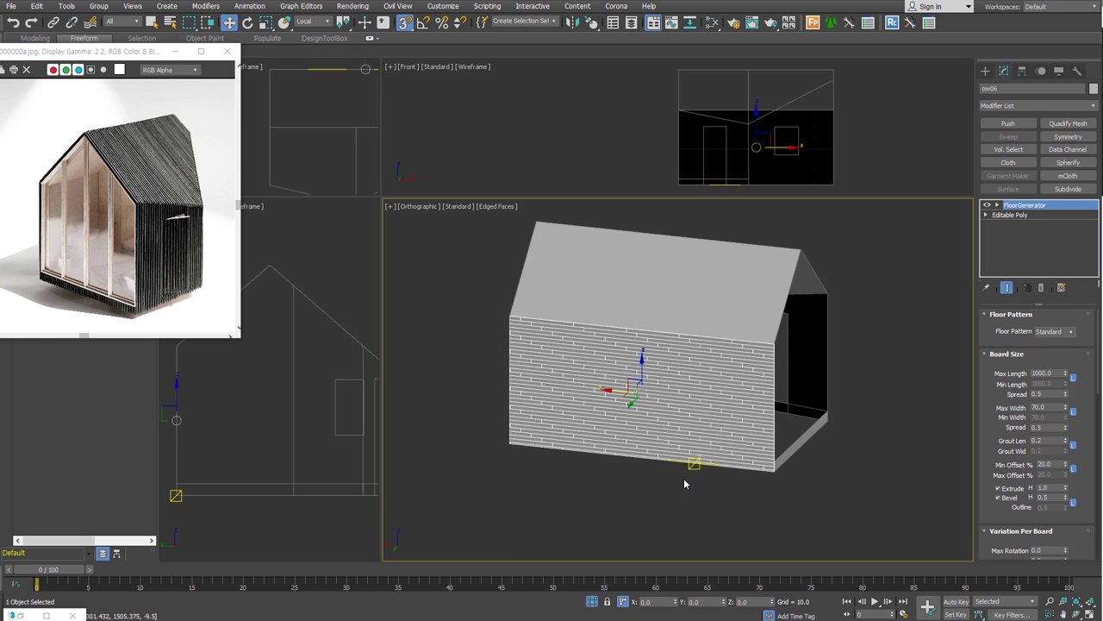
{"action": "scroll", "coordinate": [684, 480], "scroll_direction": "up", "scroll_amount": 1}
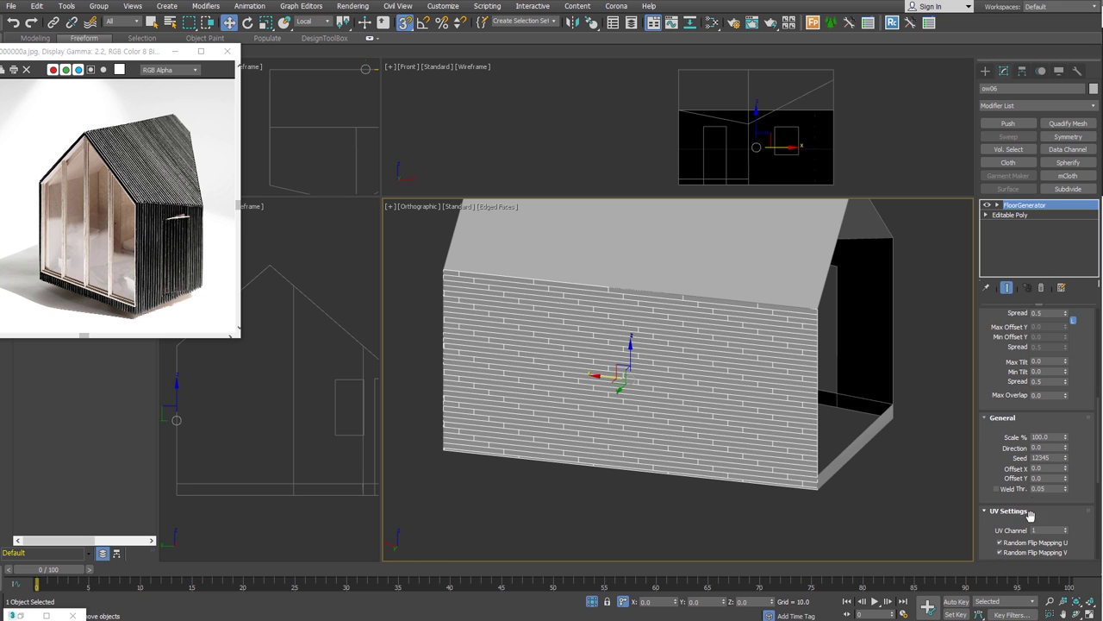
{"action": "type", "text": "90"}
{"action": "key", "text": "Return"}
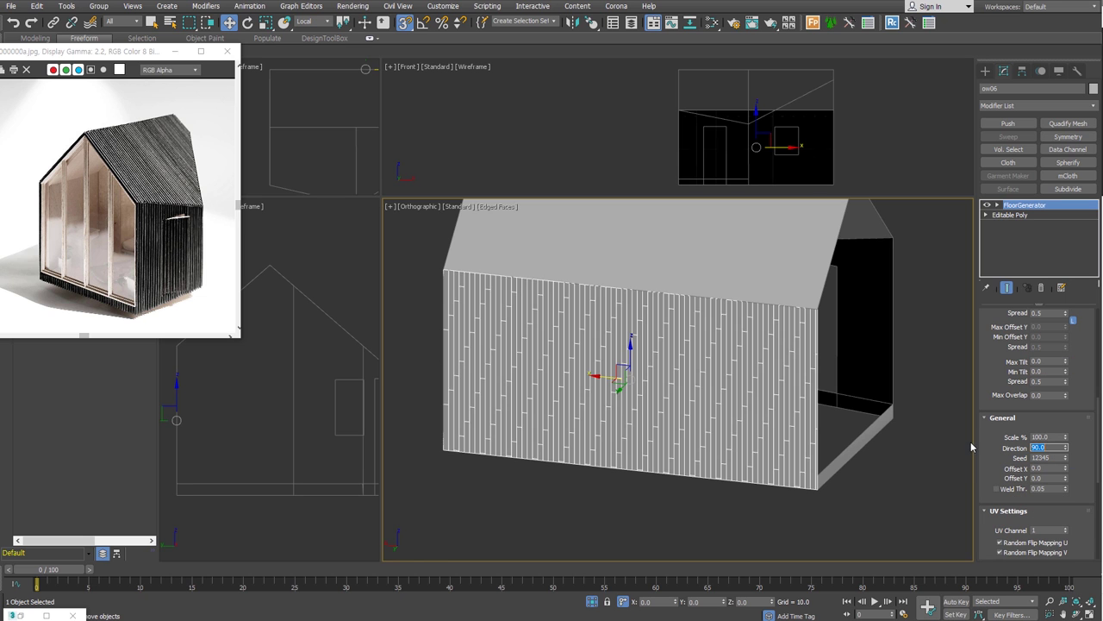
Step: Set FloorGenerator Max Width 30, Grout Len 30, Max Length 5000 and Min Offset % 0
{"action": "scroll", "coordinate": [1035, 431], "scroll_direction": "up", "scroll_amount": 5}
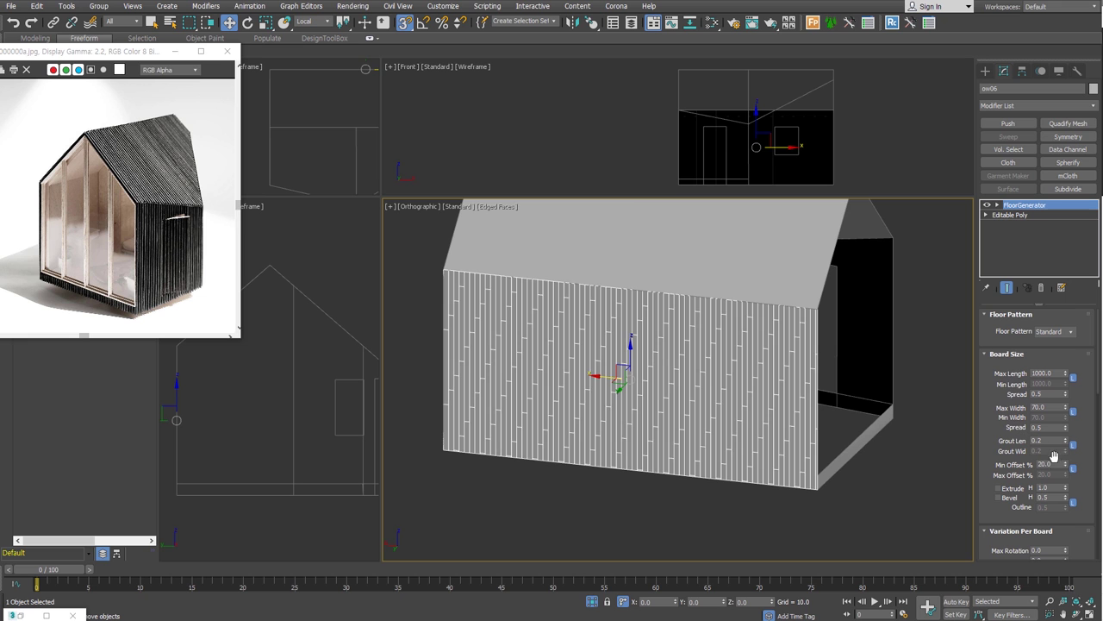
{"action": "type", "text": "30"}
{"action": "key", "text": "Return"}
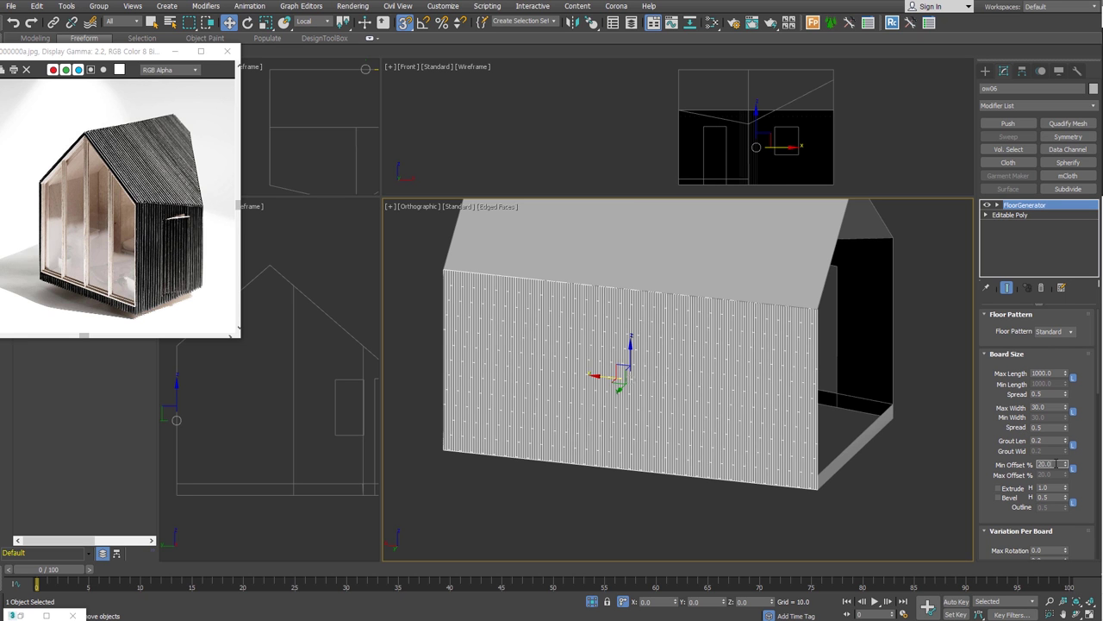
{"action": "double_click", "coordinate": [1049, 440]}
{"action": "type", "text": "30"}
{"action": "key", "text": "Return"}
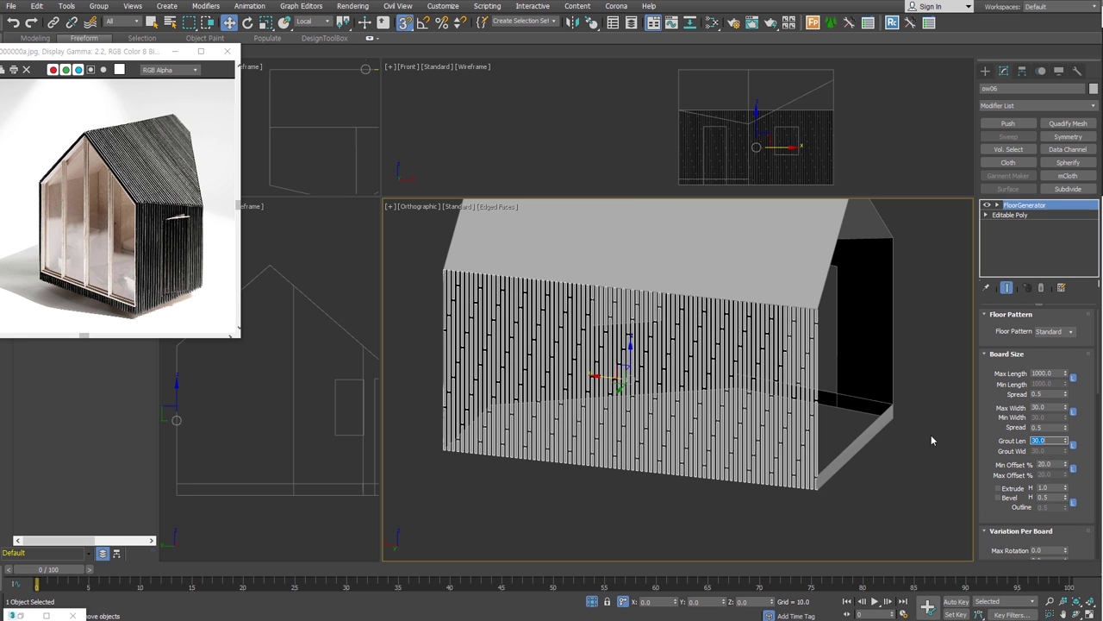
{"action": "double_click", "coordinate": [1058, 372]}
{"action": "type", "text": "5000"}
{"action": "key", "text": "Return"}
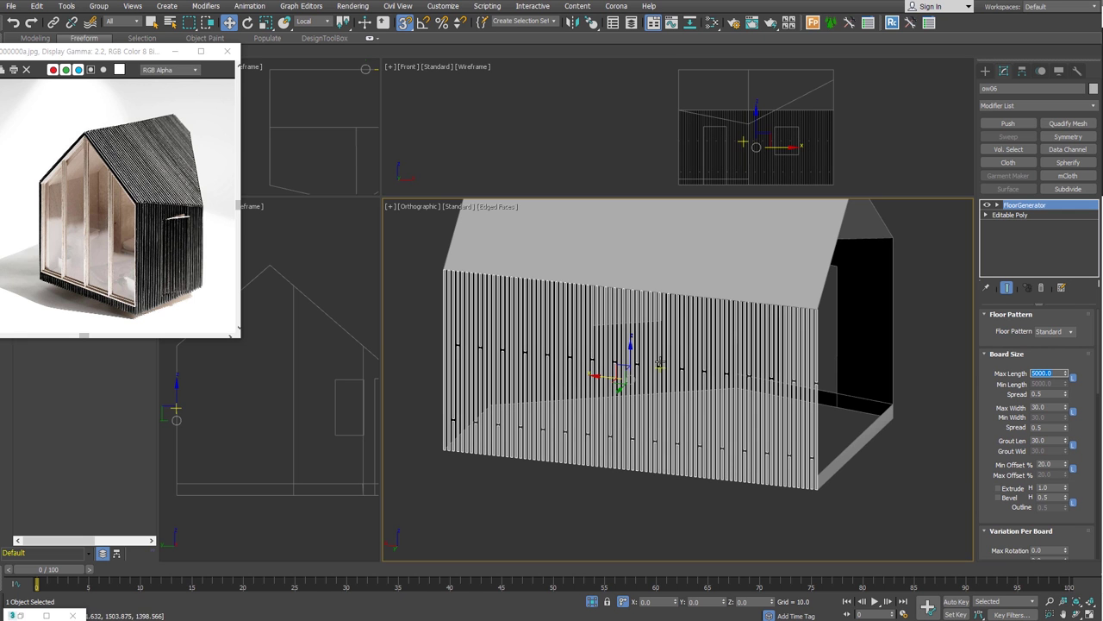
{"action": "right_click", "coordinate": [1066, 467]}
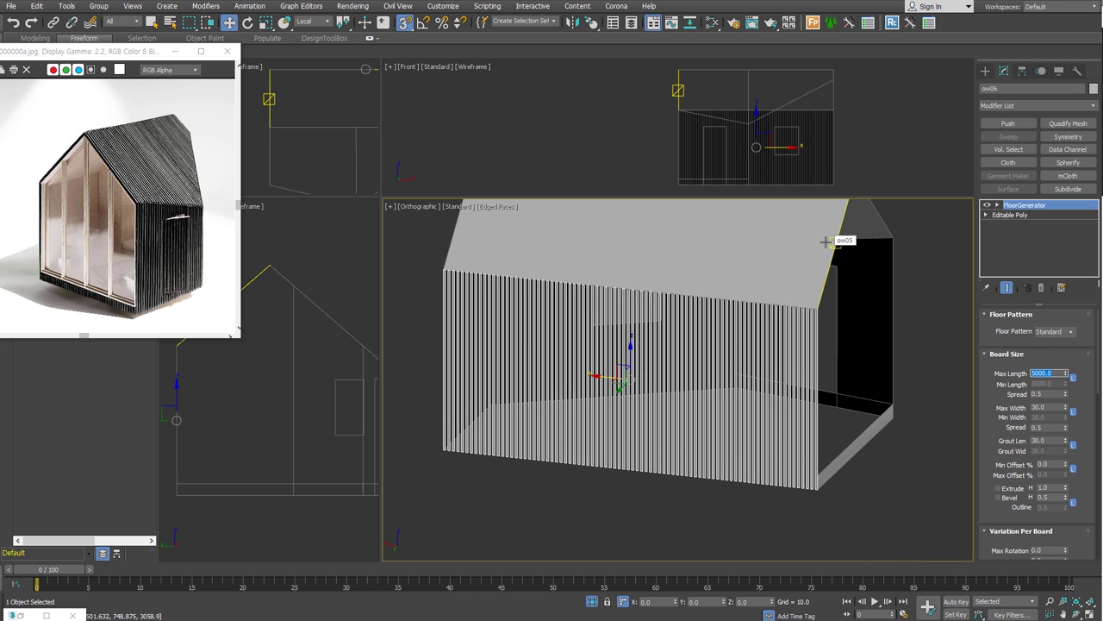
Step: Orbit to view the whole vertically slatted ow06 wall
{"action": "scroll", "coordinate": [445, 275], "scroll_direction": "up", "scroll_amount": 5}
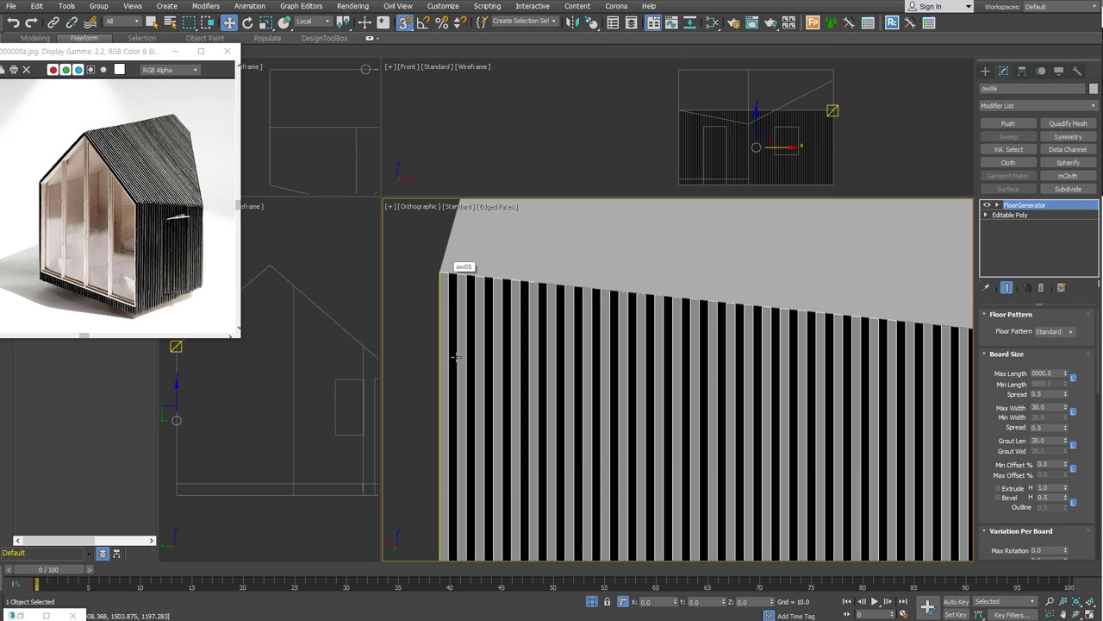
{"action": "scroll", "coordinate": [669, 262], "scroll_direction": "down", "scroll_amount": 3}
{"action": "scroll", "coordinate": [736, 250], "scroll_direction": "up", "scroll_amount": 1}
{"action": "scroll", "coordinate": [737, 263], "scroll_direction": "up", "scroll_amount": 3}
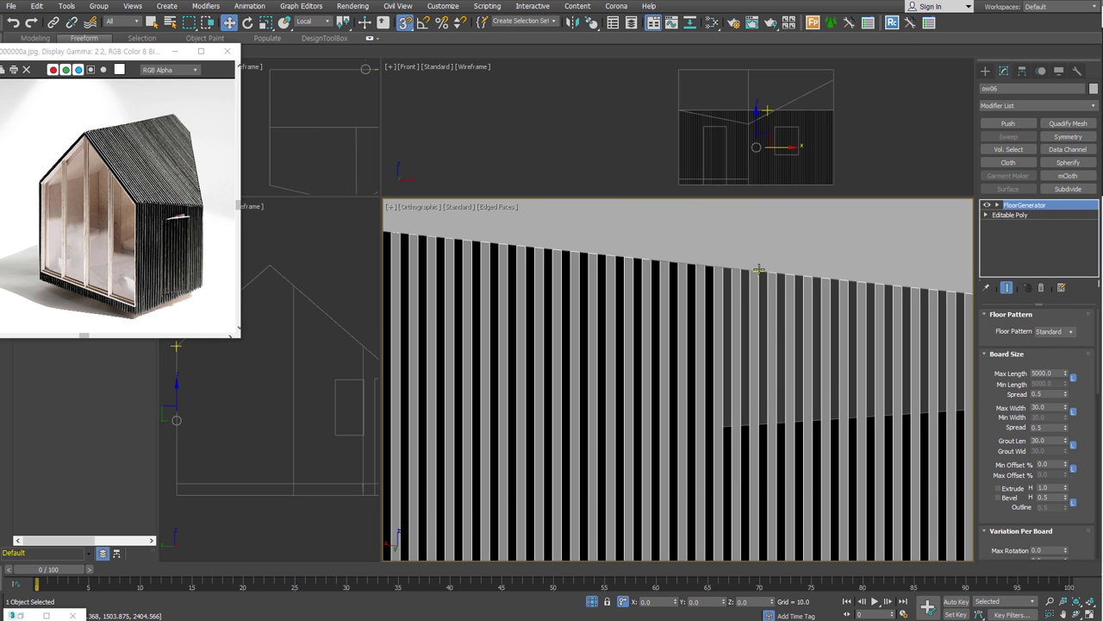
{"action": "left_click", "coordinate": [609, 297]}
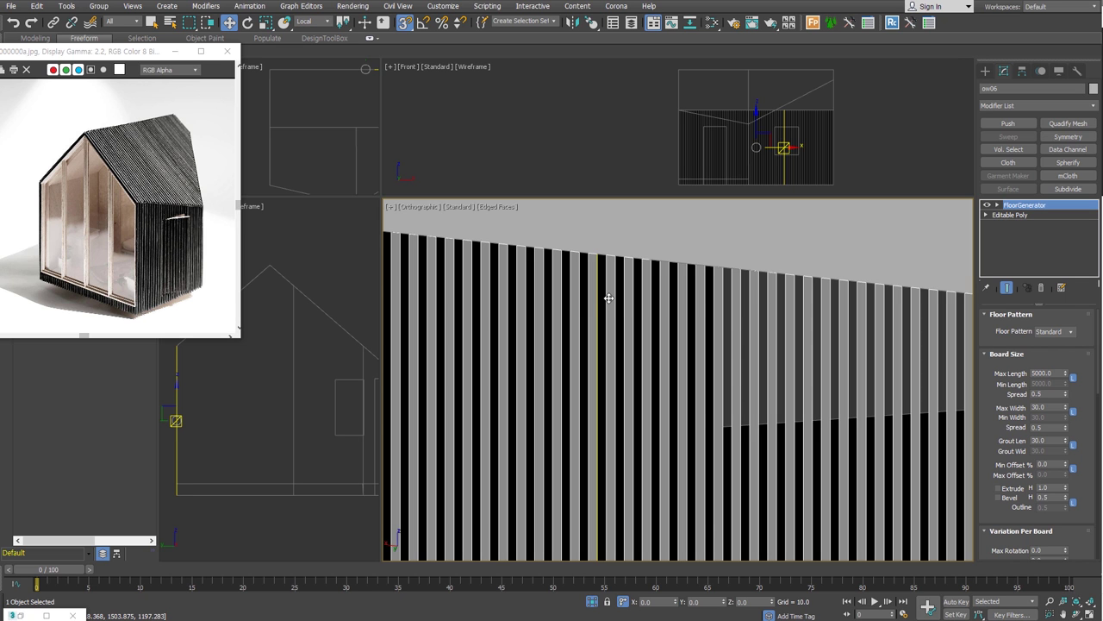
{"action": "scroll", "coordinate": [618, 304], "scroll_direction": "down", "scroll_amount": 5}
{"action": "mouse_move", "coordinate": [619, 305]}
{"action": "middle_mouse_down", "text": "alt"}
{"action": "mouse_move", "coordinate": [845, 394]}
{"action": "mouse_move", "coordinate": [948, 301]}
{"action": "mouse_move", "coordinate": [1087, 214]}
{"action": "middle_mouse_up", "text": "alt"}
Step: Copy the wall's FloorGenerator and paste it onto roof piece ow05
{"action": "right_click", "coordinate": [1088, 214]}
{"action": "left_click", "coordinate": [991, 221]}
{"action": "left_click", "coordinate": [876, 274]}
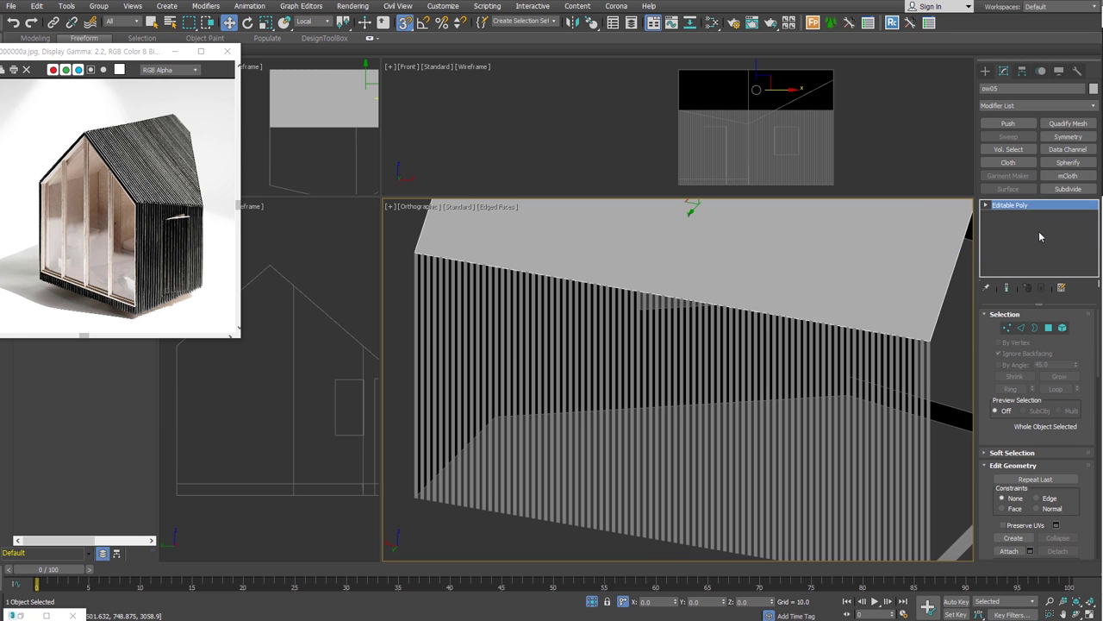
{"action": "right_click", "coordinate": [1038, 211]}
{"action": "left_click", "coordinate": [1047, 226]}
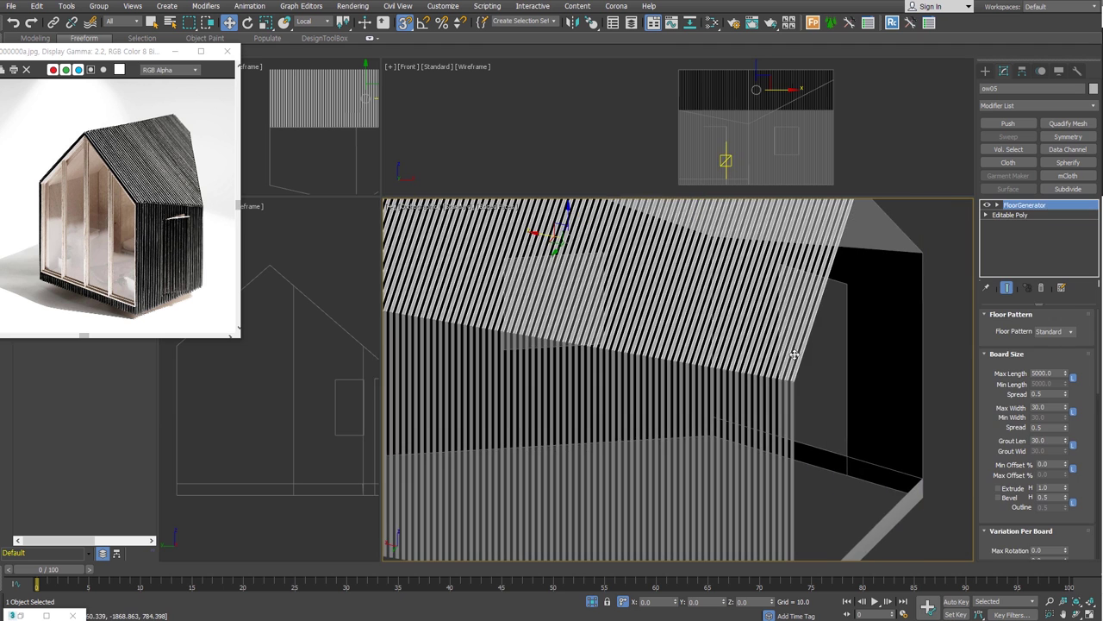
Step: Set the door wall's FloorGenerator Direction to 76.9 so its slats run vertically
{"action": "middle_click_drag", "start_coordinate": [790, 423], "coordinate": [635, 367], "text": "alt"}
{"action": "left_click", "coordinate": [636, 367]}
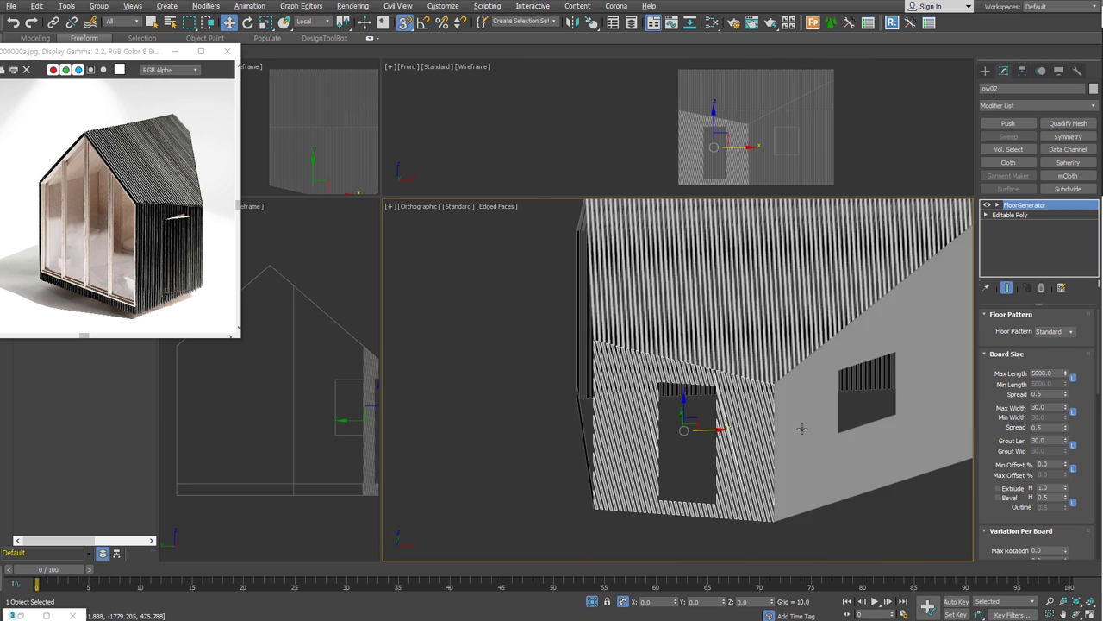
{"action": "middle_click_drag", "start_coordinate": [640, 394], "coordinate": [635, 385], "text": "alt"}
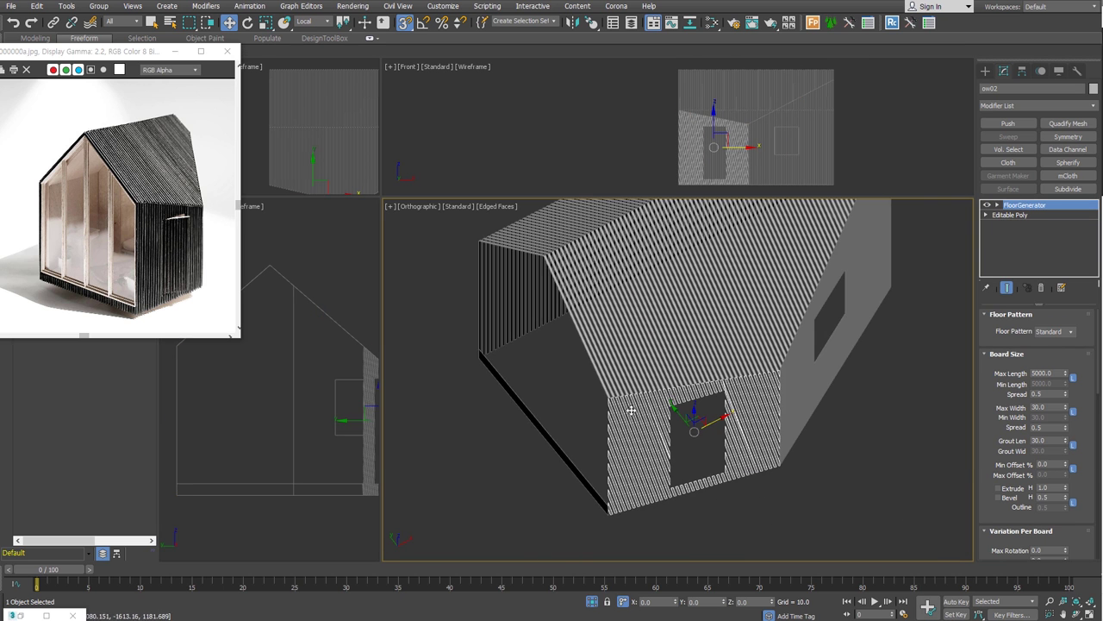
{"action": "scroll", "coordinate": [1034, 388], "scroll_direction": "down", "scroll_amount": 5}
{"action": "left_click_drag", "start_coordinate": [1065, 446], "coordinate": [1068, 450]}
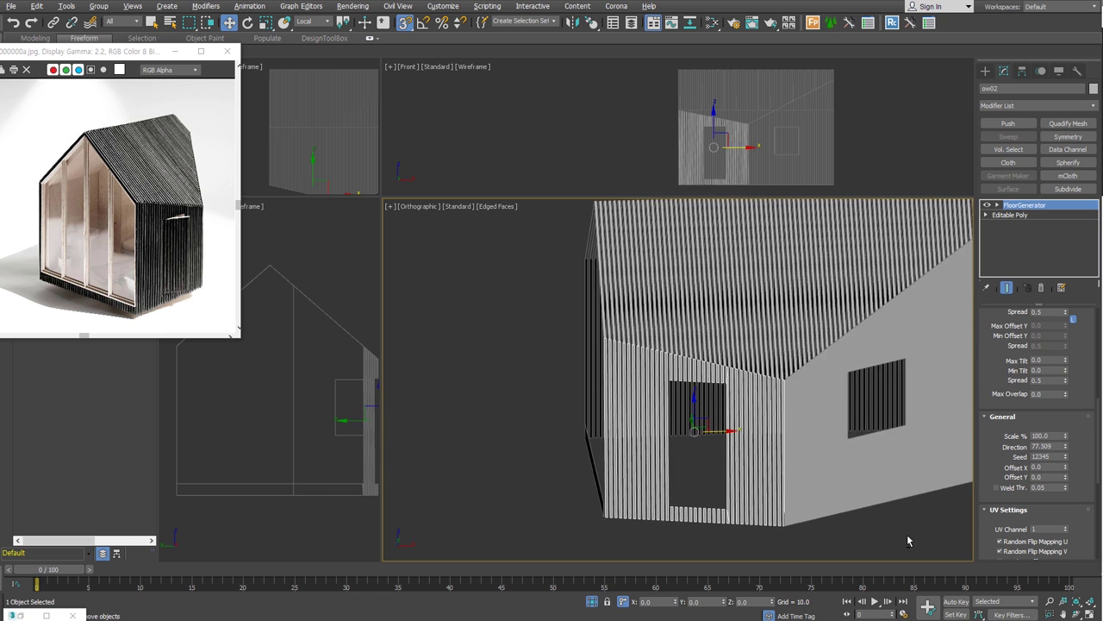
{"action": "double_click", "coordinate": [1043, 445]}
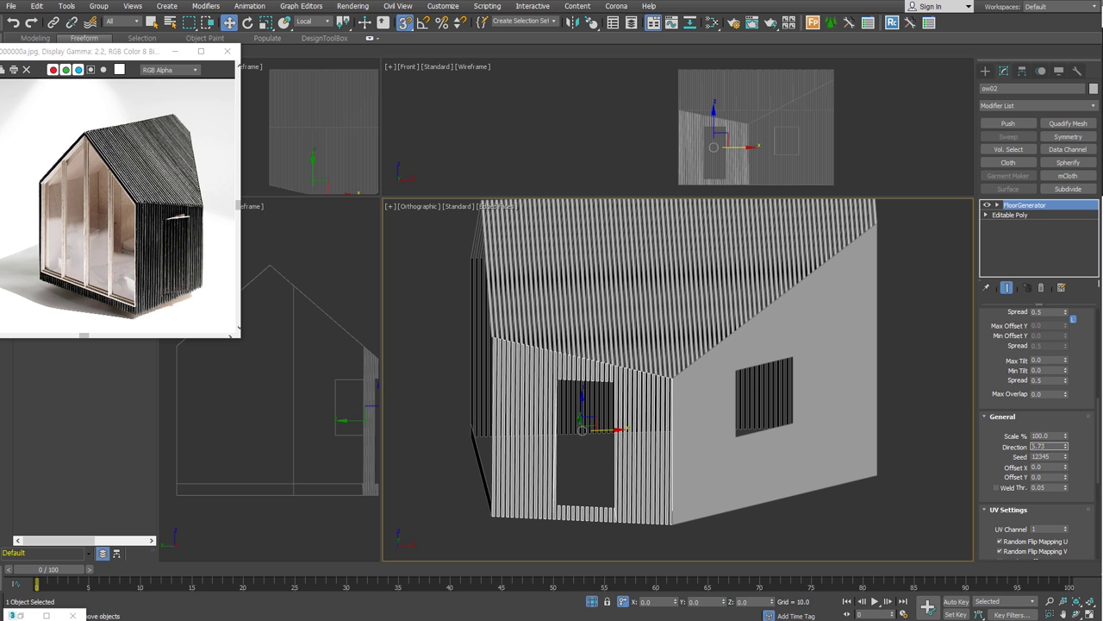
{"action": "type", "text": "76.9"}
{"action": "key", "text": "Return"}
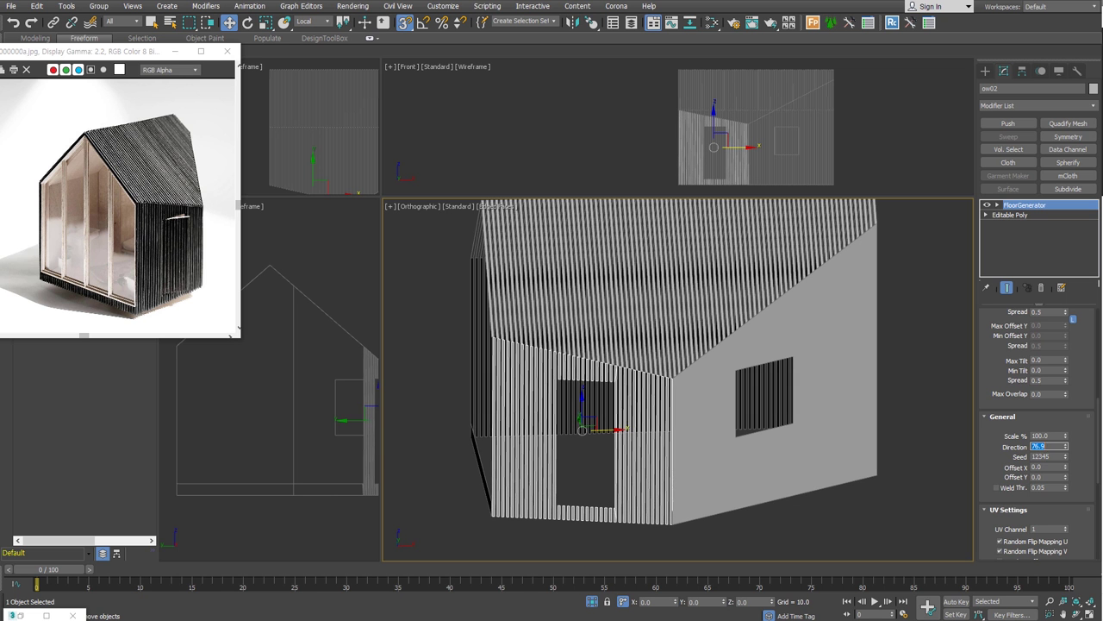
Step: Rotate the right wall's slat direction to vertical, then select the floor slat object
{"action": "mouse_move", "coordinate": [655, 405]}
{"action": "middle_mouse_down", "text": "alt"}
{"action": "mouse_move", "coordinate": [715, 422]}
{"action": "mouse_move", "coordinate": [759, 379]}
{"action": "middle_mouse_up", "text": "alt"}
{"action": "left_click", "coordinate": [736, 393]}
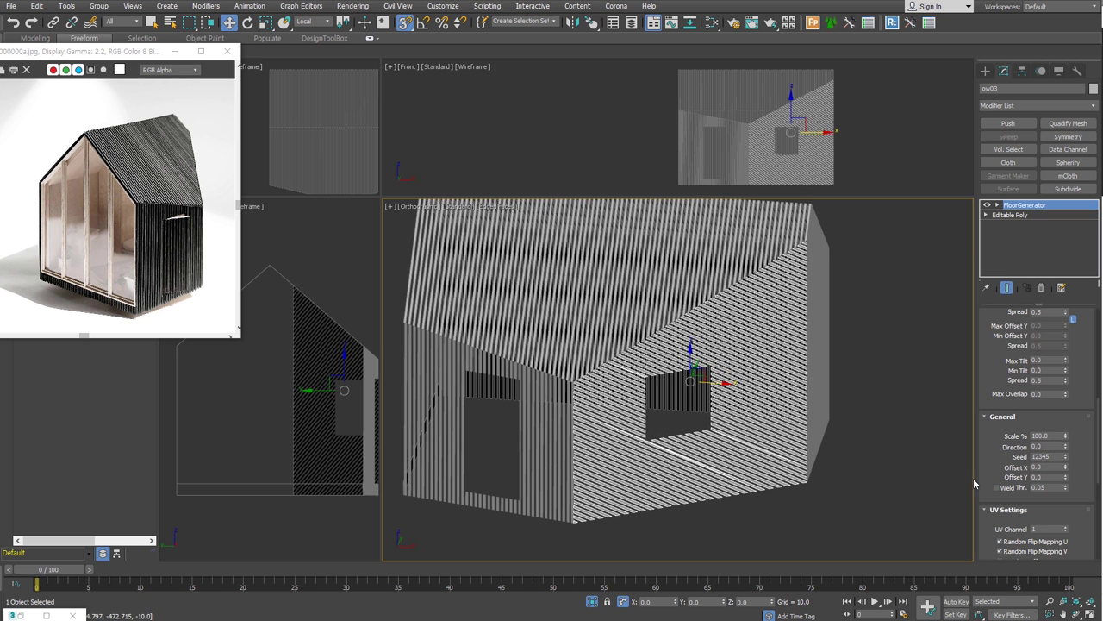
{"action": "left_click_drag", "start_coordinate": [1065, 446], "coordinate": [1078, 436]}
{"action": "scroll", "coordinate": [764, 468], "scroll_direction": "down", "scroll_amount": 3}
{"action": "left_click", "coordinate": [764, 468]}
{"action": "middle_click_drag", "start_coordinate": [763, 468], "coordinate": [828, 388], "text": "alt"}
{"action": "left_click", "coordinate": [827, 388]}
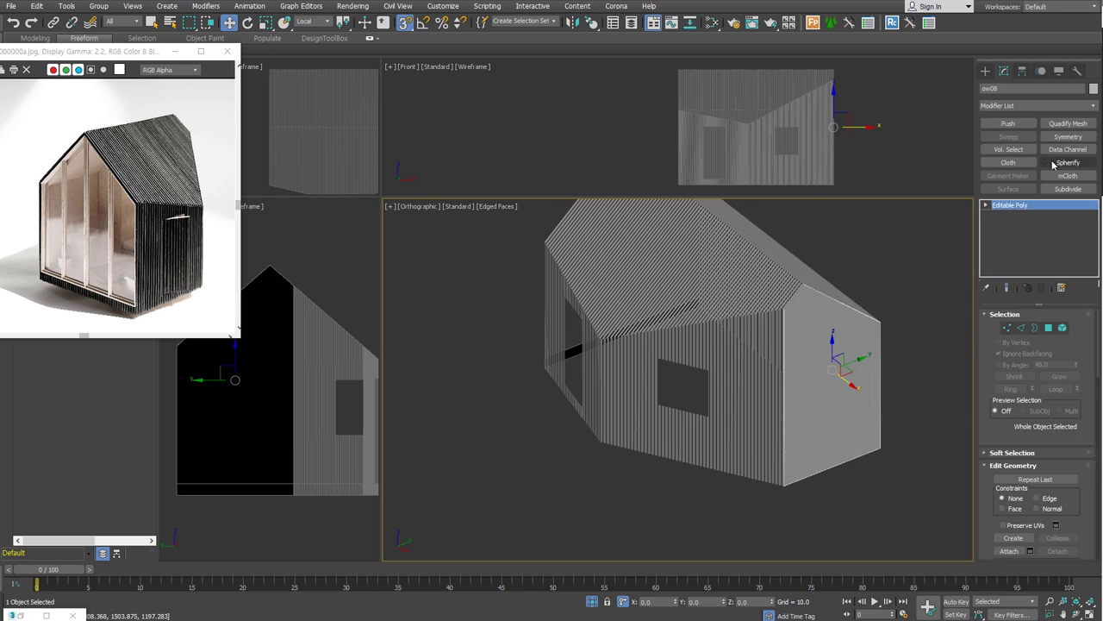
{"action": "left_click", "coordinate": [827, 431]}
{"action": "mouse_move", "coordinate": [827, 431]}
{"action": "middle_mouse_down", "text": "alt"}
{"action": "mouse_move", "coordinate": [882, 481]}
{"action": "mouse_move", "coordinate": [686, 494]}
{"action": "mouse_move", "coordinate": [862, 497]}
{"action": "mouse_move", "coordinate": [849, 507]}
{"action": "middle_mouse_up", "text": "alt"}
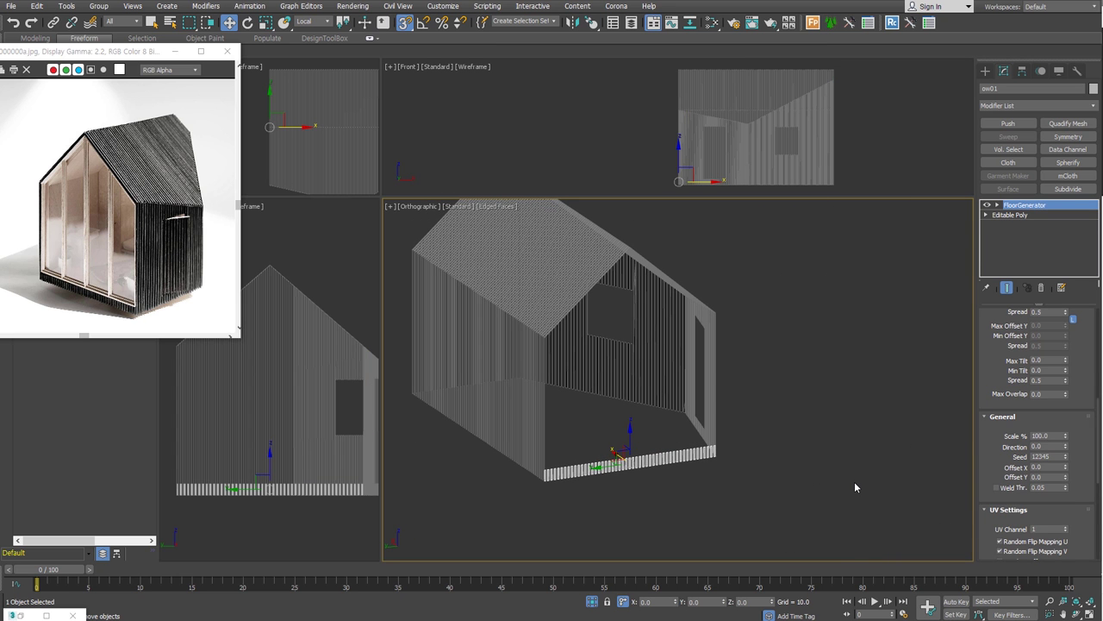
Step: Attach the left, front and right walls and both roof pieces to the floor object
{"action": "left_click", "coordinate": [1009, 550]}
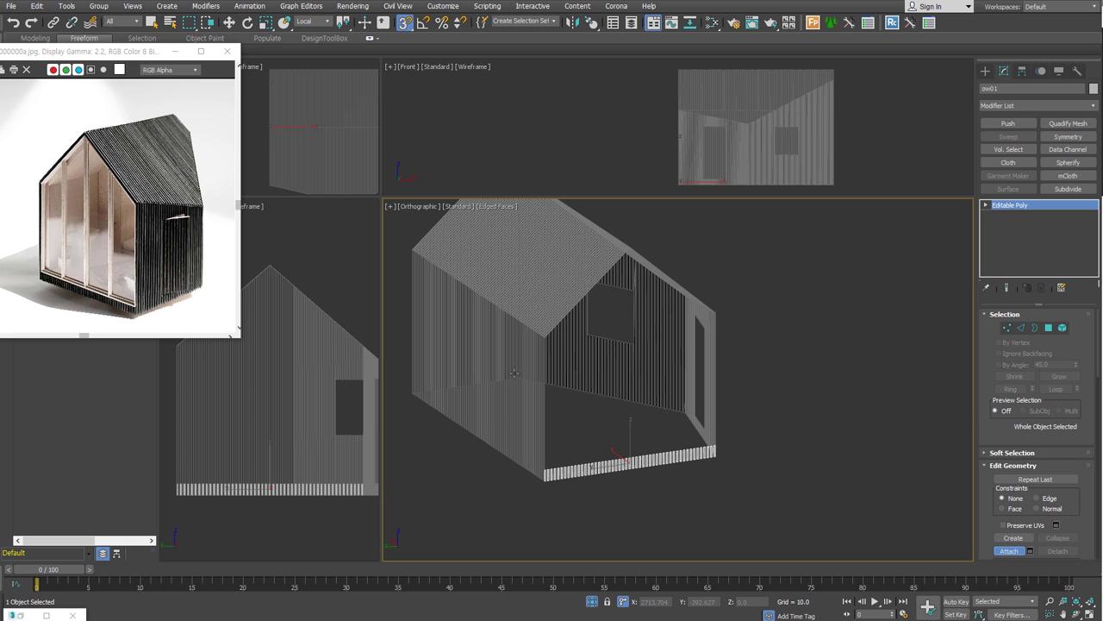
{"action": "left_click", "coordinate": [481, 337]}
{"action": "middle_click_drag", "start_coordinate": [549, 287], "coordinate": [646, 375], "text": "alt"}
{"action": "left_click", "coordinate": [629, 388]}
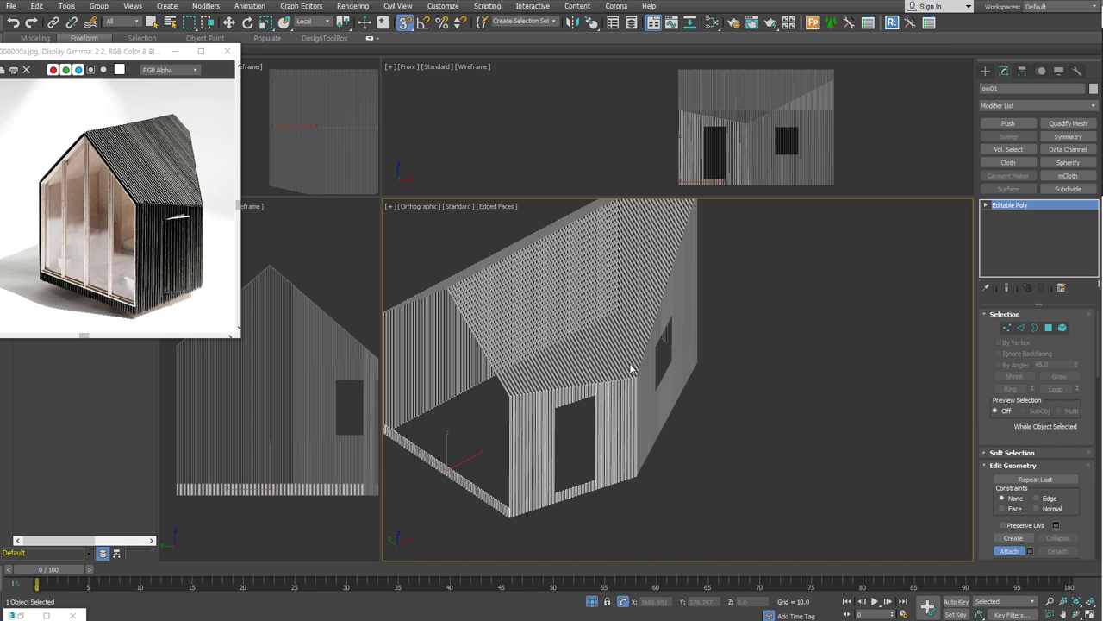
{"action": "left_click", "coordinate": [648, 373]}
{"action": "left_click", "coordinate": [633, 362]}
{"action": "mouse_move", "coordinate": [746, 431]}
{"action": "middle_mouse_down", "text": "alt"}
{"action": "mouse_move", "coordinate": [712, 329]}
{"action": "mouse_move", "coordinate": [675, 459]}
{"action": "mouse_move", "coordinate": [721, 485]}
{"action": "middle_mouse_up", "text": "alt"}
{"action": "left_click", "coordinate": [712, 329]}
{"action": "right_click", "coordinate": [721, 484]}
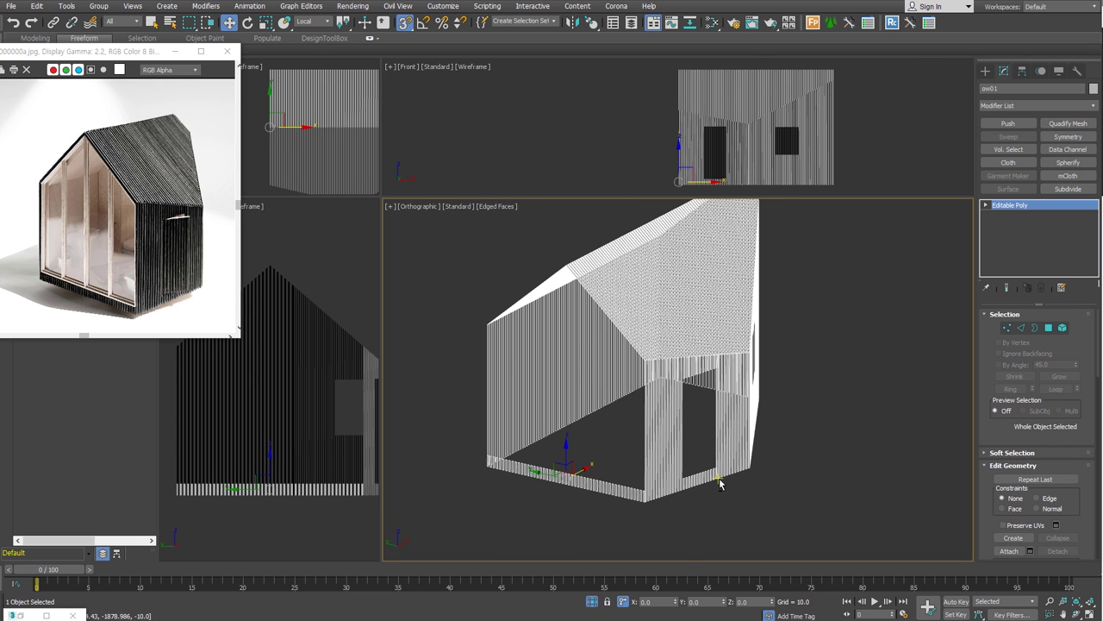
Step: Add a Shell modifier with Inner Amount 0 and Outer Amount 30
{"action": "scroll", "coordinate": [657, 498], "scroll_direction": "up", "scroll_amount": 3}
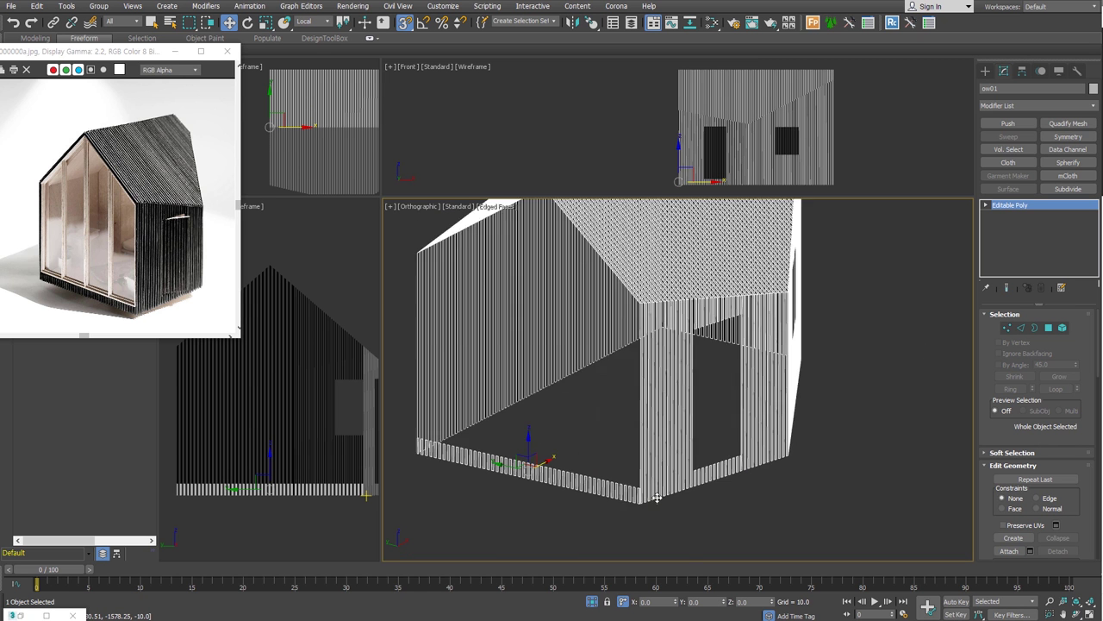
{"action": "scroll", "coordinate": [657, 497], "scroll_direction": "up", "scroll_amount": 4}
{"action": "key", "text": "s"}
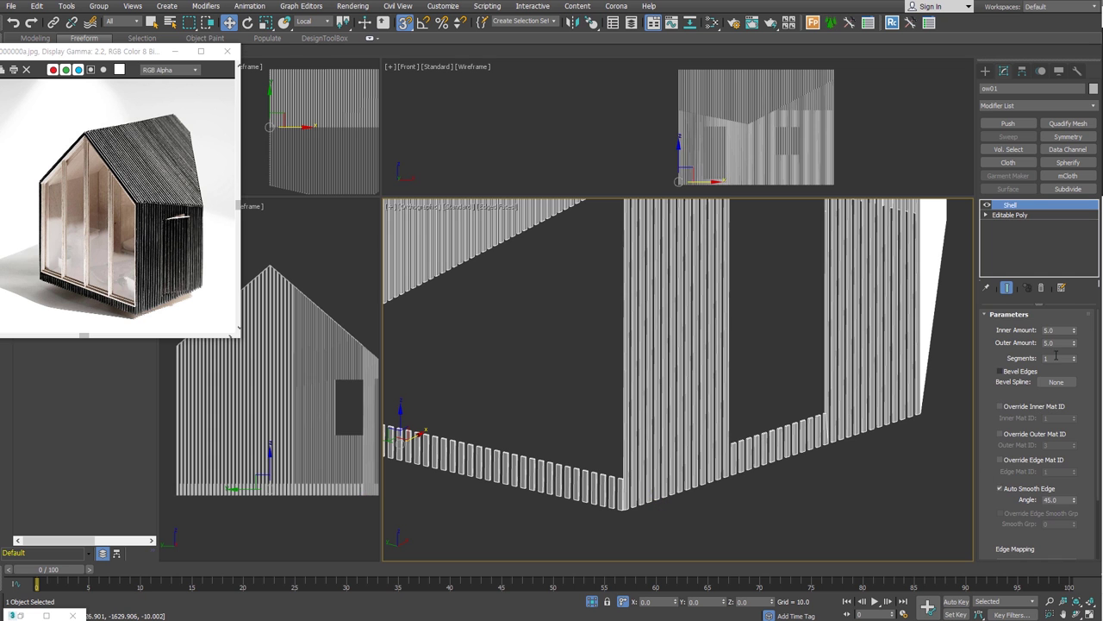
{"action": "right_click", "coordinate": [1074, 330]}
{"action": "left_click_drag", "start_coordinate": [1074, 343], "coordinate": [1074, 293]}
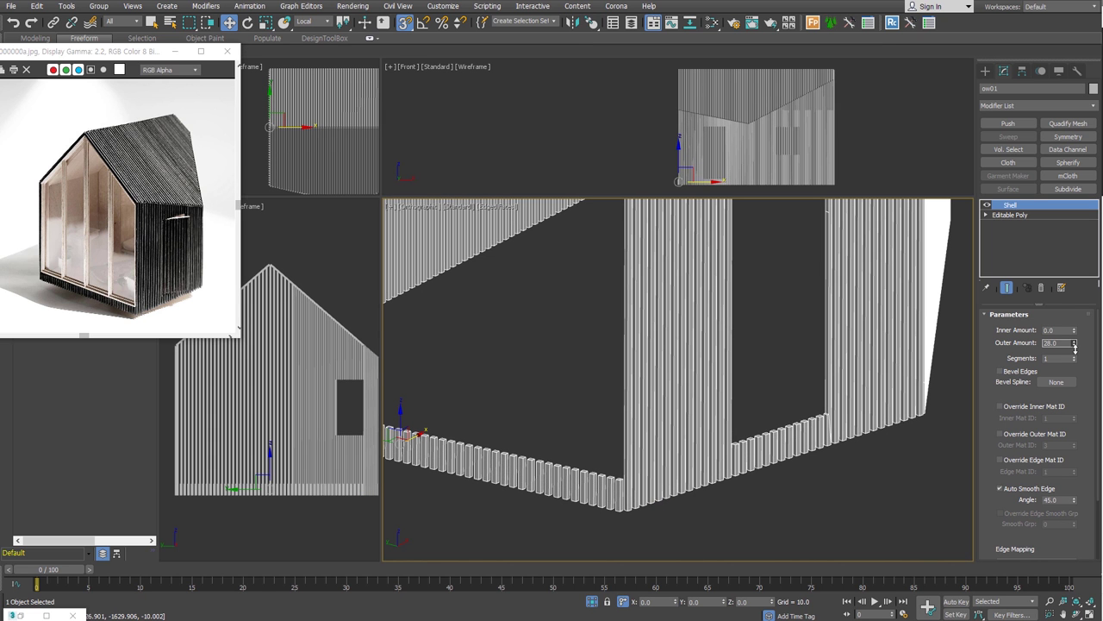
{"action": "type", "text": "30"}
{"action": "key", "text": "Return"}
{"action": "key", "text": "z"}
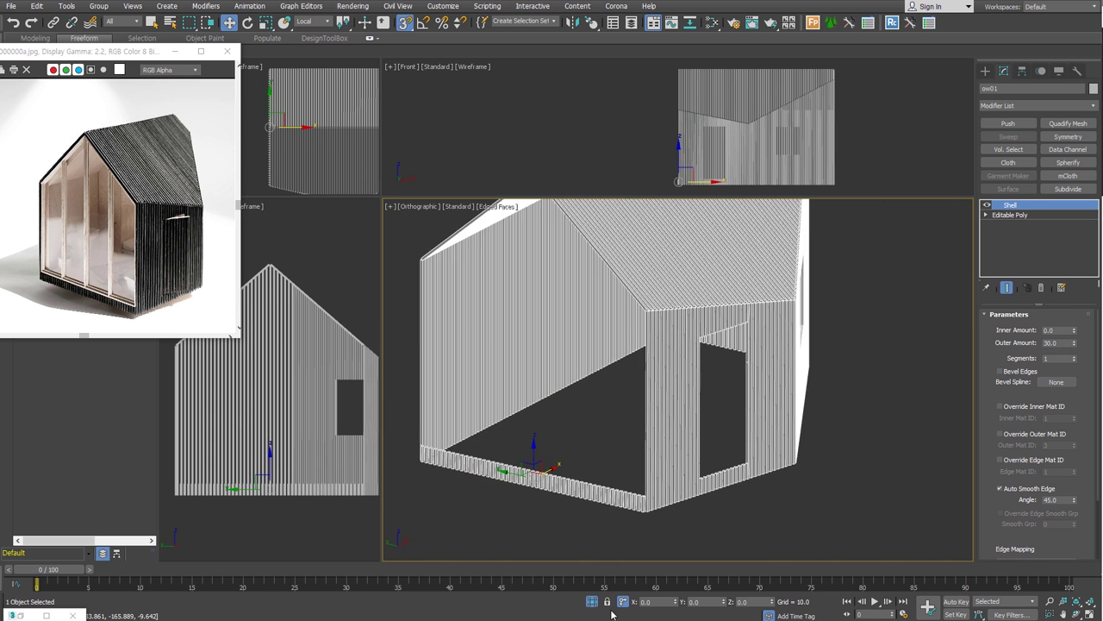
{"action": "left_click", "coordinate": [591, 602]}
Step: Select the door and add FloorGenerator slats to it
{"action": "left_click", "coordinate": [844, 504]}
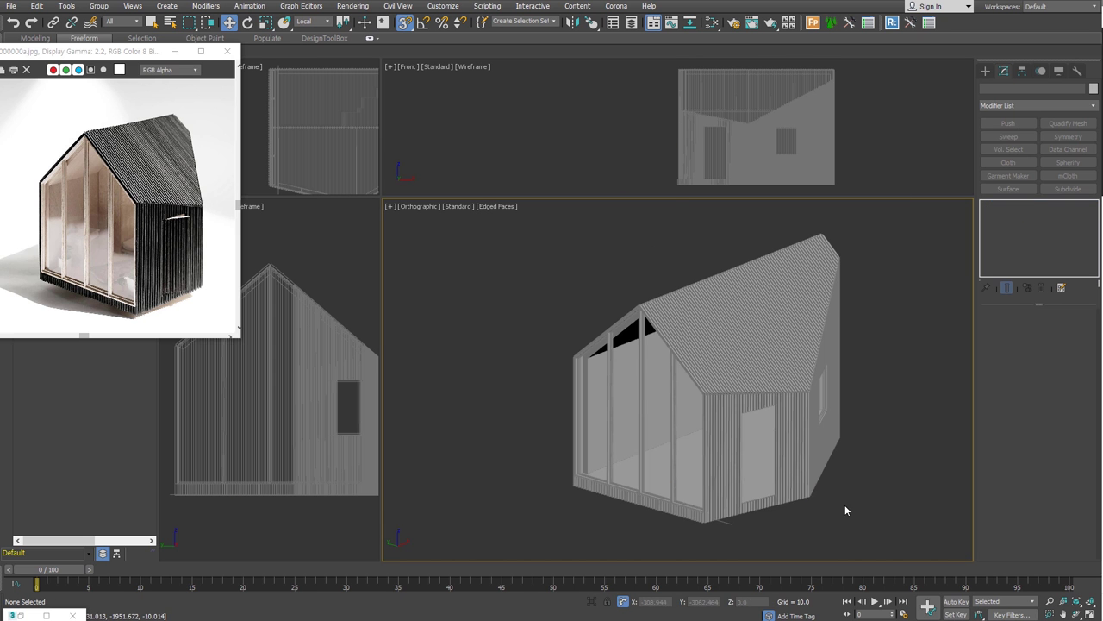
{"action": "middle_click_drag", "start_coordinate": [845, 505], "coordinate": [840, 498], "text": "alt"}
{"action": "left_click", "coordinate": [635, 376]}
{"action": "middle_click_drag", "start_coordinate": [635, 375], "coordinate": [833, 475], "text": "alt"}
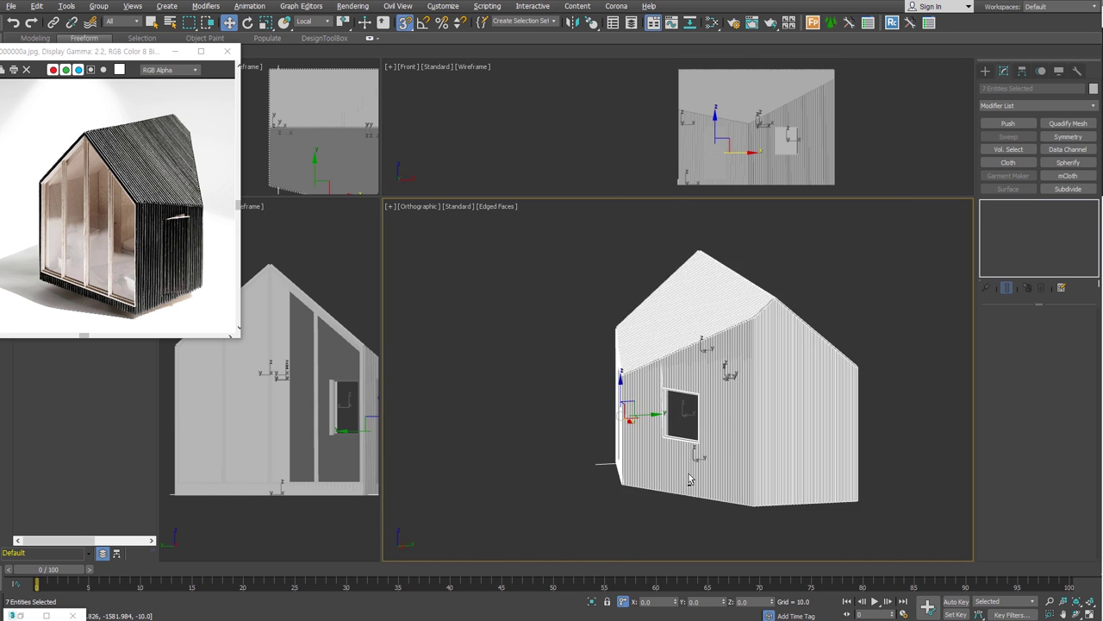
{"action": "left_click", "coordinate": [724, 451]}
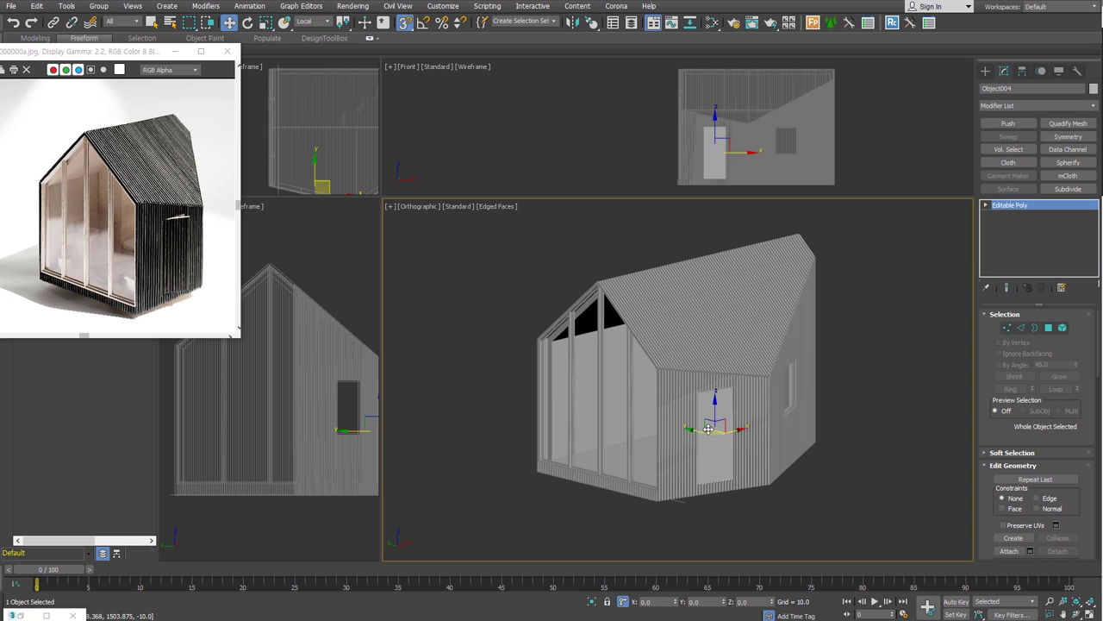
{"action": "left_click", "coordinate": [975, 247]}
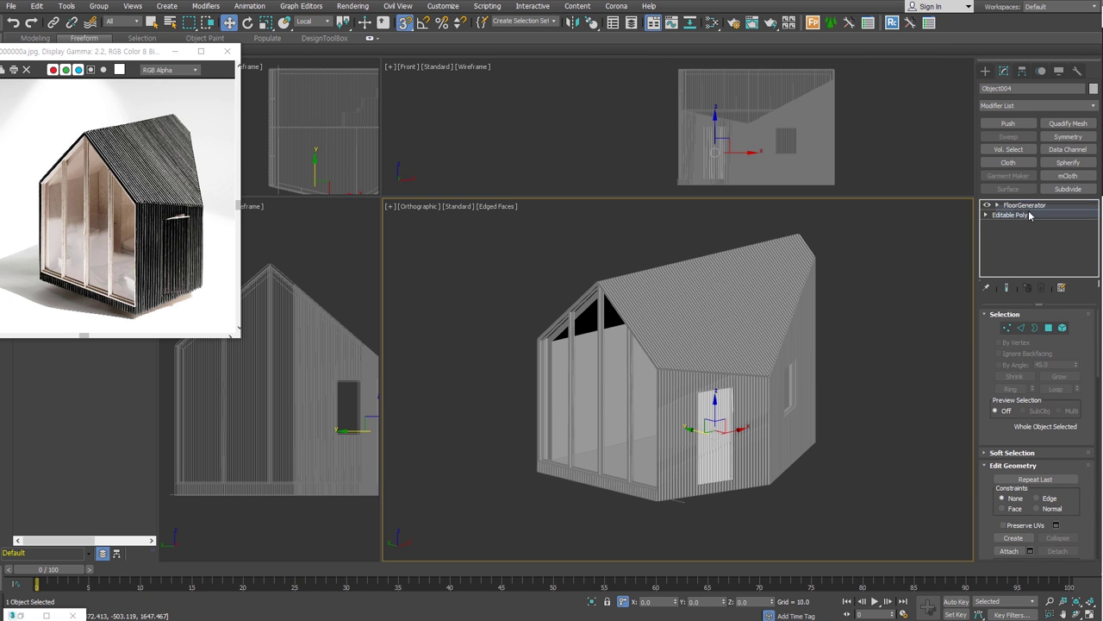
{"action": "scroll", "coordinate": [726, 485], "scroll_direction": "up", "scroll_amount": 5}
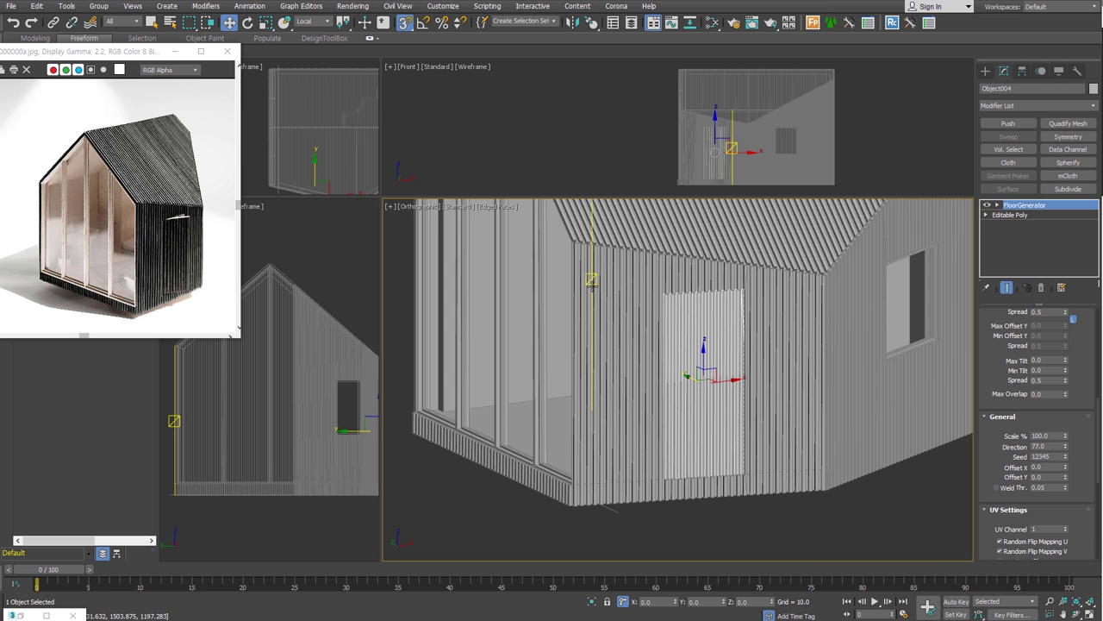
Step: Switch to the Perspective view and orbit to review the fully clad cabin
{"action": "middle_click_drag", "start_coordinate": [870, 431], "coordinate": [814, 423], "text": "alt"}
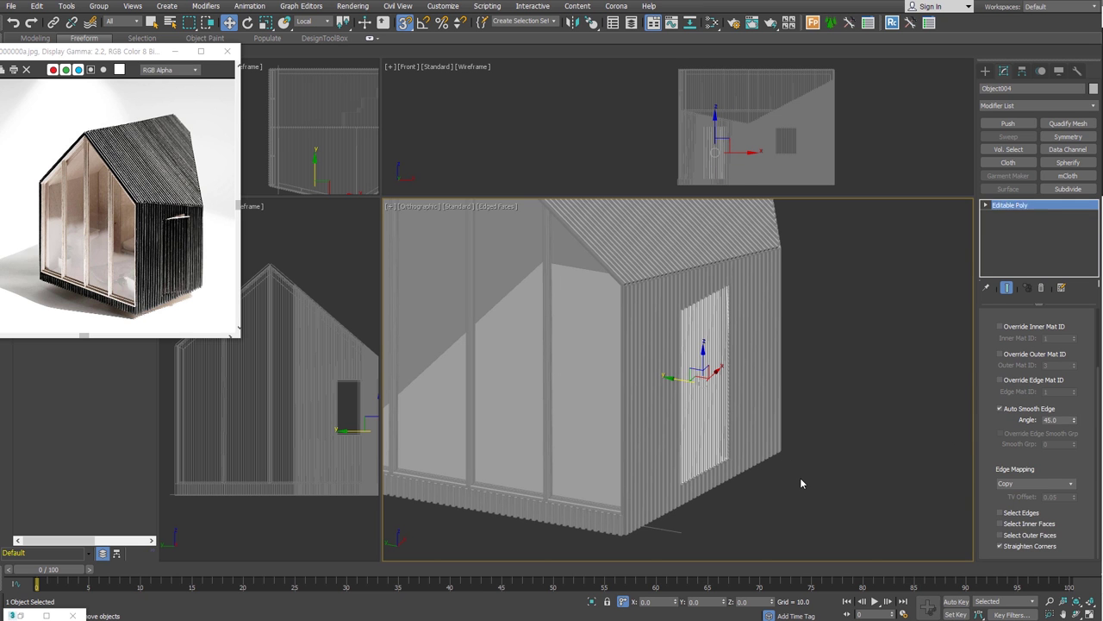
{"action": "mouse_move", "coordinate": [800, 478]}
{"action": "middle_mouse_down", "text": "alt"}
{"action": "mouse_move", "coordinate": [776, 511]}
{"action": "mouse_move", "coordinate": [757, 493]}
{"action": "mouse_move", "coordinate": [851, 495]}
{"action": "middle_mouse_up", "text": "alt"}
{"action": "left_click", "coordinate": [776, 510]}
{"action": "key", "text": "ctrl+a"}
{"action": "middle_click_drag", "start_coordinate": [671, 423], "coordinate": [674, 427]}
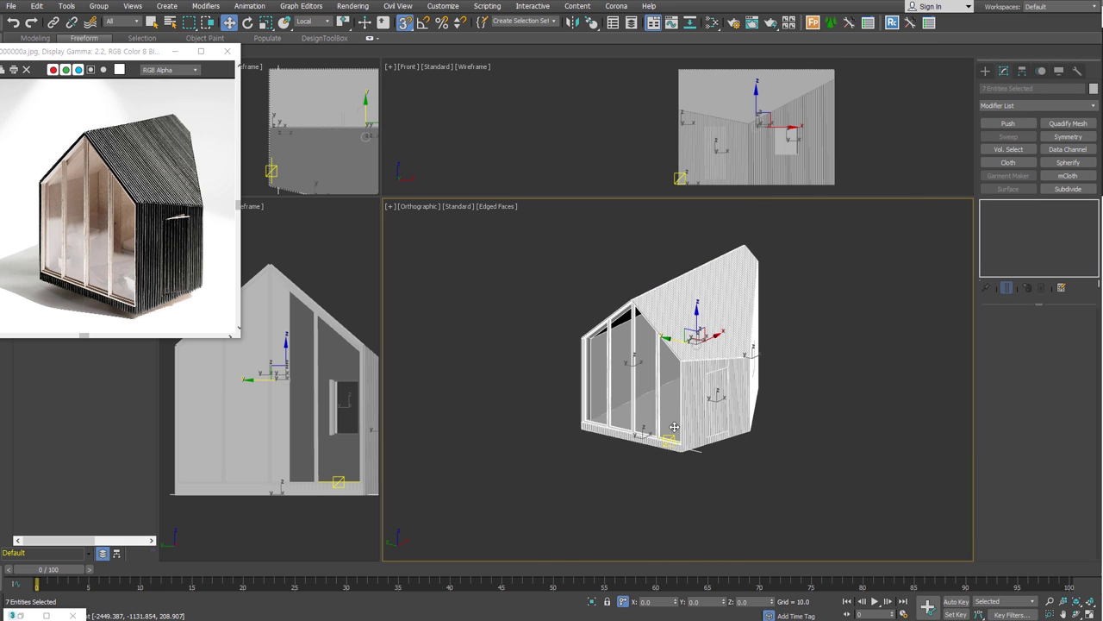
{"action": "left_click", "coordinate": [724, 494]}
{"action": "key", "text": "p"}
{"action": "mouse_move", "coordinate": [721, 438]}
{"action": "middle_mouse_down", "text": "alt"}
{"action": "mouse_move", "coordinate": [757, 432]}
{"action": "mouse_move", "coordinate": [779, 449]}
{"action": "middle_mouse_up", "text": "alt"}
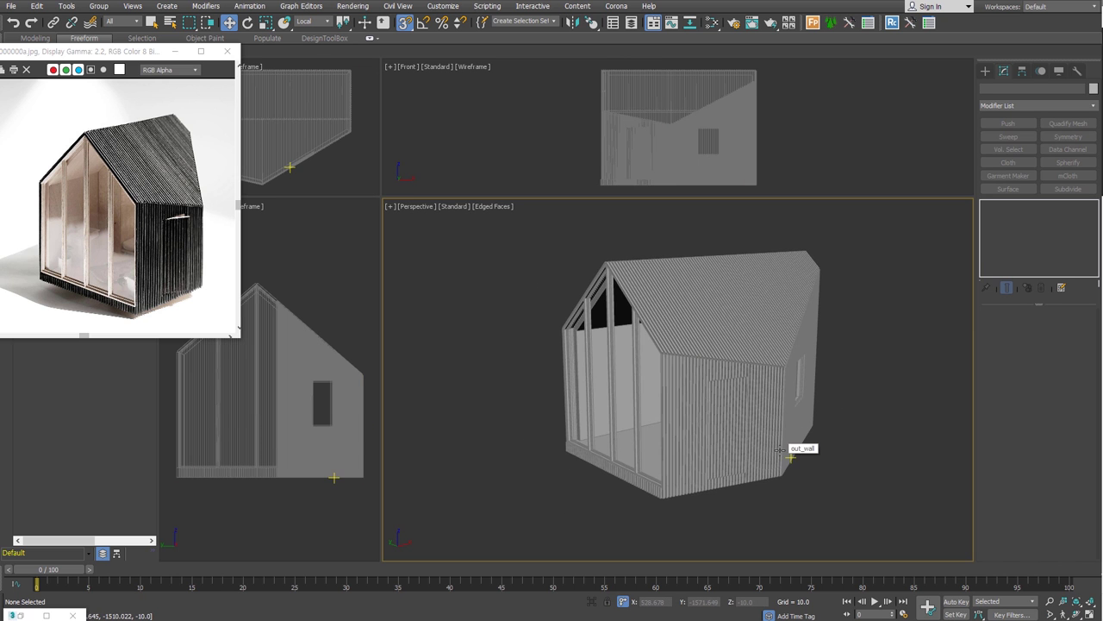
Step: Draw a large ground Plane around the cabin in Top view and centre it at 0,0,0
{"action": "key", "text": "t"}
{"action": "scroll", "coordinate": [779, 449], "scroll_direction": "down", "scroll_amount": 5}
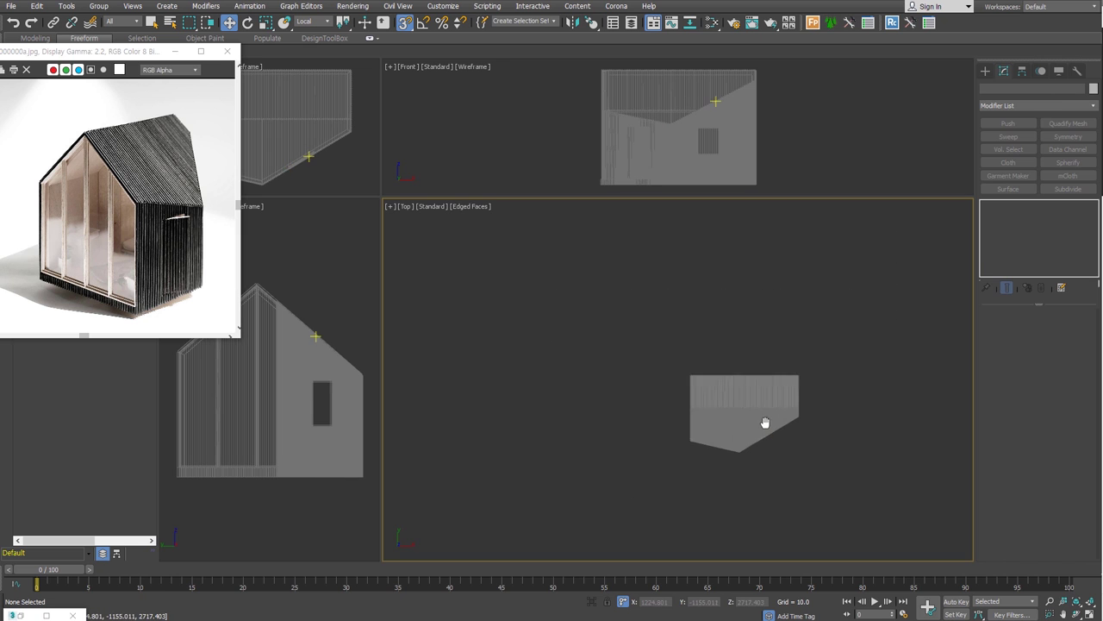
{"action": "left_click", "coordinate": [985, 71]}
{"action": "left_click", "coordinate": [985, 87]}
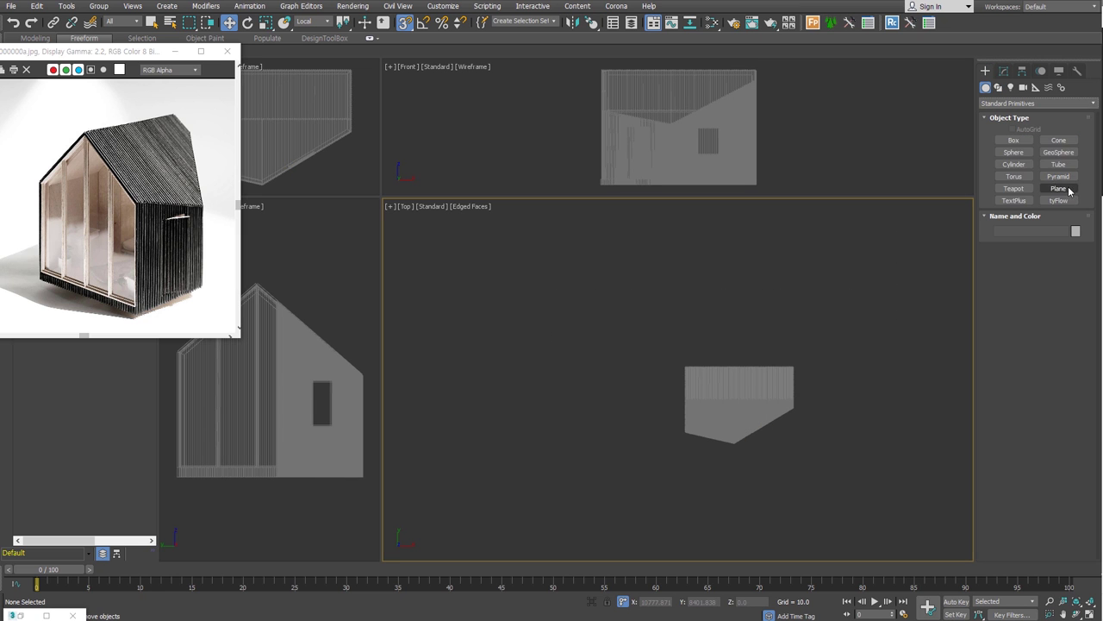
{"action": "left_click", "coordinate": [1058, 188]}
{"action": "scroll", "coordinate": [578, 288], "scroll_direction": "down", "scroll_amount": 2}
{"action": "left_click_drag", "start_coordinate": [517, 281], "coordinate": [903, 560]}
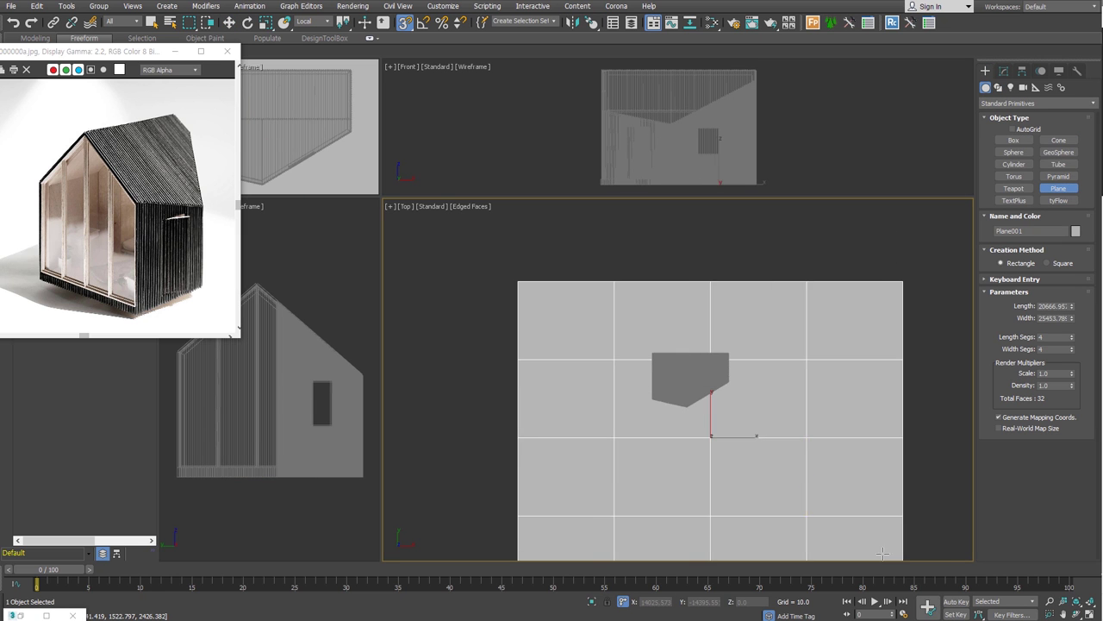
{"action": "key", "text": "w"}
{"action": "mouse_move", "coordinate": [713, 431]}
{"action": "left_mouse_down"}
{"action": "mouse_move", "coordinate": [705, 364]}
{"action": "mouse_move", "coordinate": [689, 376]}
{"action": "left_mouse_up"}
{"action": "key", "text": "s"}
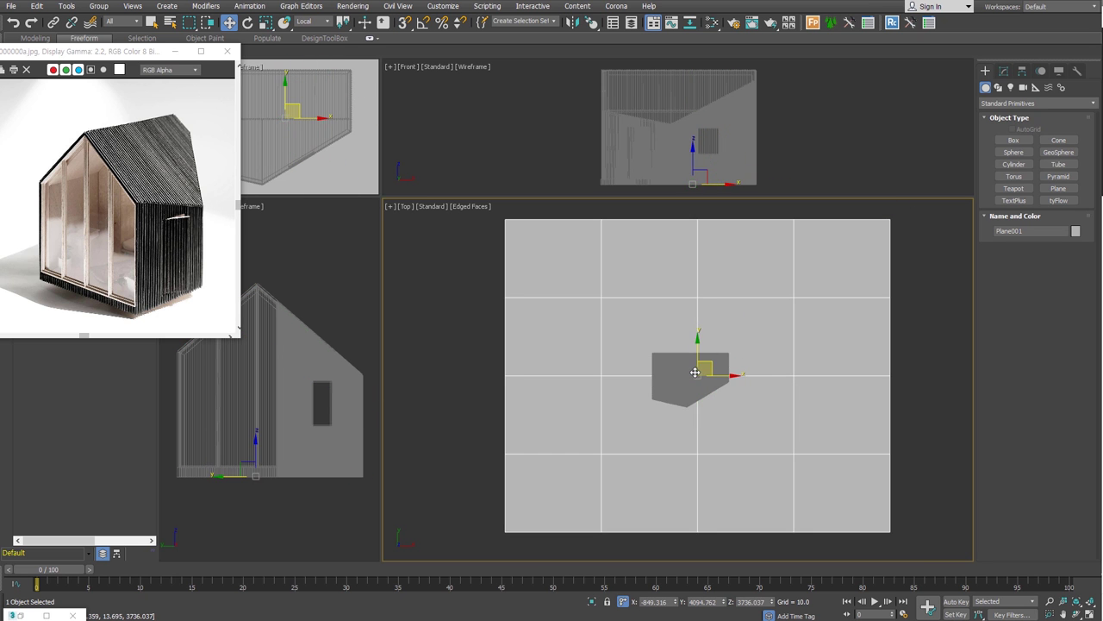
Step: In the Front view, bring up the V-Ray light types under Create > Lights
{"action": "key", "text": "f"}
{"action": "scroll", "coordinate": [751, 468], "scroll_direction": "down", "scroll_amount": 5}
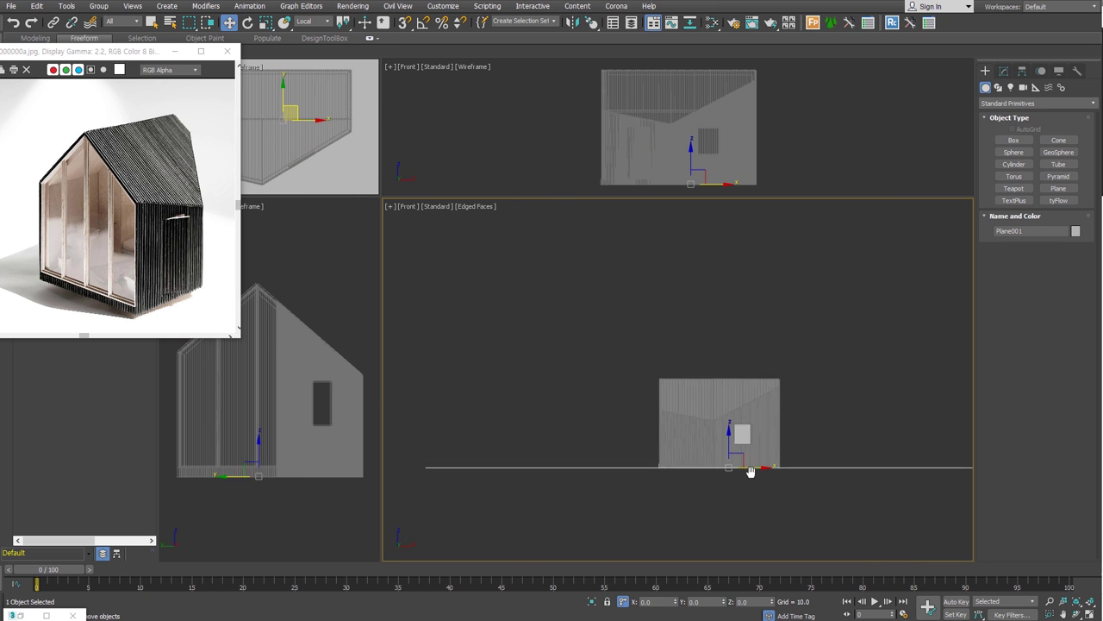
{"action": "scroll", "coordinate": [751, 468], "scroll_direction": "down", "scroll_amount": 2}
{"action": "left_click", "coordinate": [750, 469]}
{"action": "left_click", "coordinate": [1011, 87]}
{"action": "left_click", "coordinate": [1039, 103]}
{"action": "left_click", "coordinate": [990, 156]}
Step: Place a VRaySun aimed at the cabin, answer the sky environment prompt, and move the sun up and right
{"action": "left_click", "coordinate": [1059, 152]}
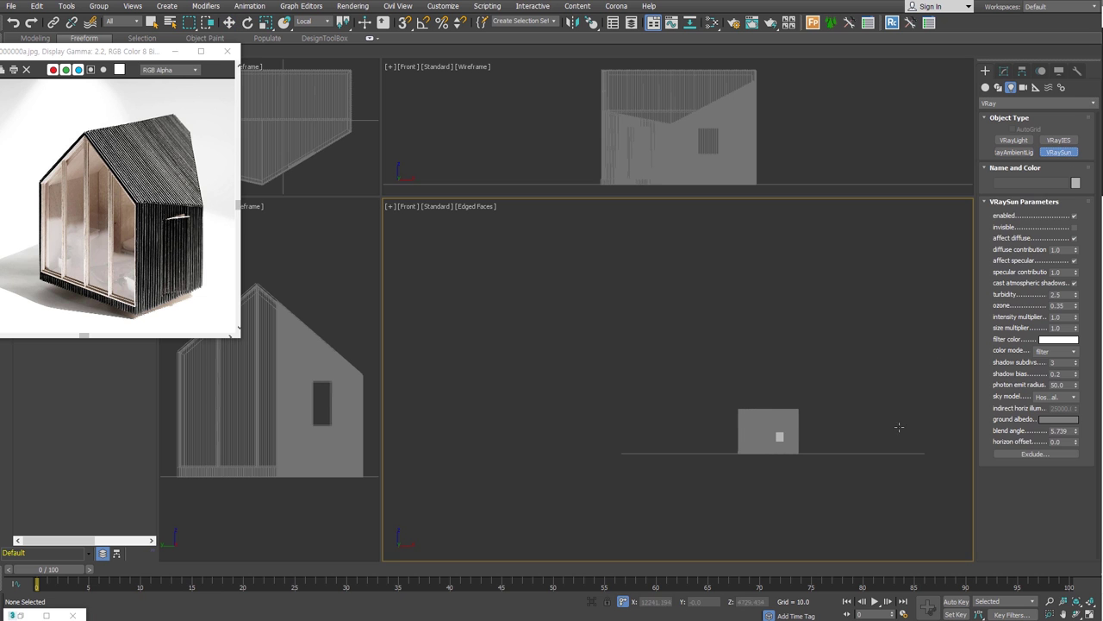
{"action": "middle_click_drag", "start_coordinate": [882, 436], "coordinate": [813, 429]}
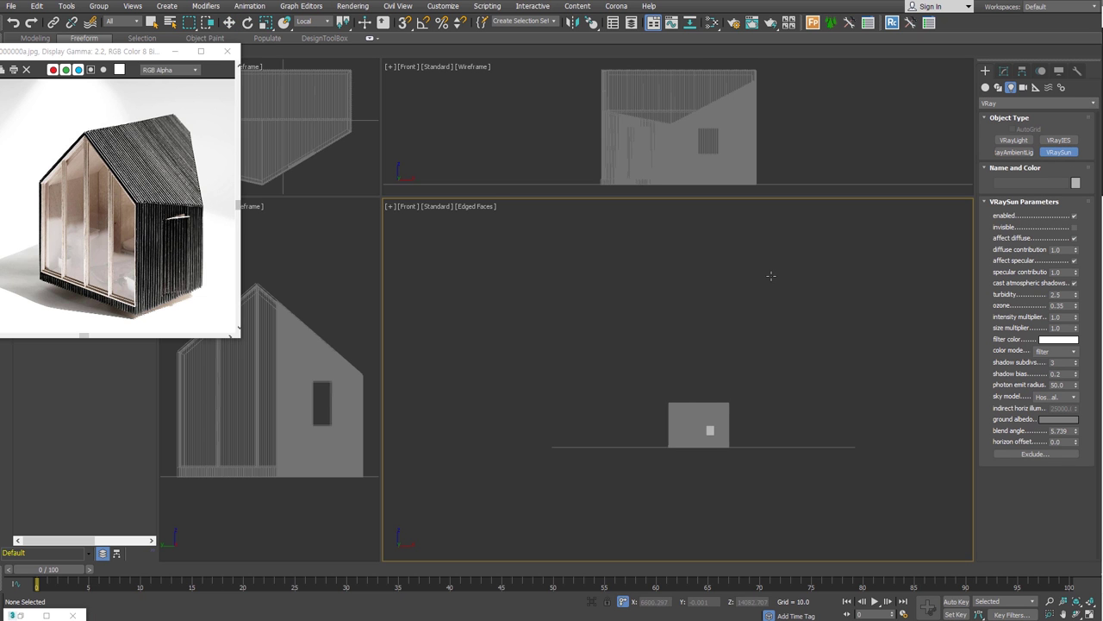
{"action": "left_click_drag", "start_coordinate": [771, 275], "coordinate": [695, 447]}
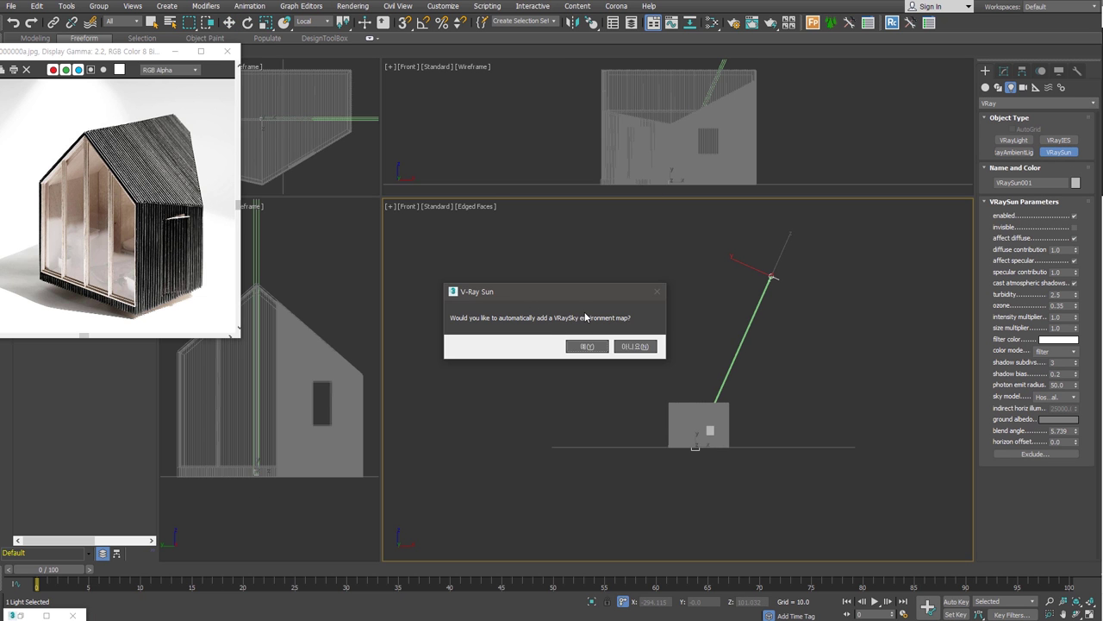
{"action": "left_click", "coordinate": [587, 346]}
{"action": "middle_click_drag", "start_coordinate": [587, 346], "coordinate": [711, 276], "text": "alt"}
{"action": "key", "text": "w"}
{"action": "mouse_move", "coordinate": [710, 277]}
{"action": "left_mouse_down"}
{"action": "mouse_move", "coordinate": [807, 280]}
{"action": "mouse_move", "coordinate": [827, 264]}
{"action": "left_mouse_up"}
{"action": "mouse_move", "coordinate": [828, 264]}
{"action": "middle_mouse_down", "text": "alt"}
{"action": "mouse_move", "coordinate": [758, 447]}
{"action": "mouse_move", "coordinate": [655, 422]}
{"action": "middle_mouse_up", "text": "alt"}
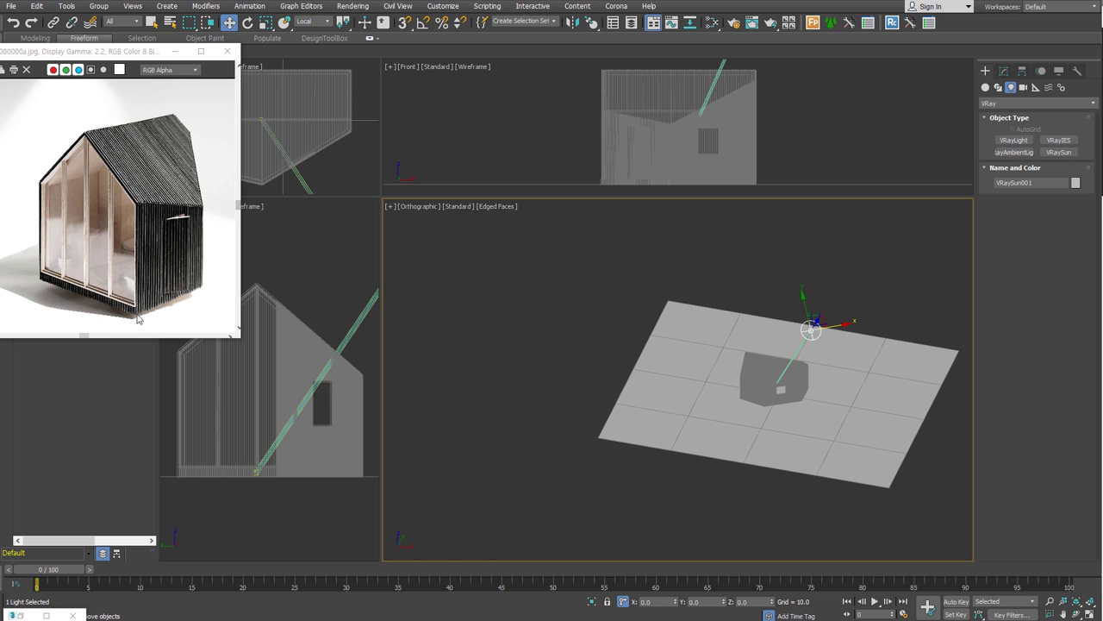
Step: Orbit around to the cabin's windowed front and switch to the Perspective view
{"action": "mouse_move", "coordinate": [759, 431]}
{"action": "middle_mouse_down", "text": "alt"}
{"action": "mouse_move", "coordinate": [771, 411]}
{"action": "mouse_move", "coordinate": [802, 431]}
{"action": "middle_mouse_up", "text": "alt"}
{"action": "scroll", "coordinate": [769, 416], "scroll_direction": "up", "scroll_amount": 5}
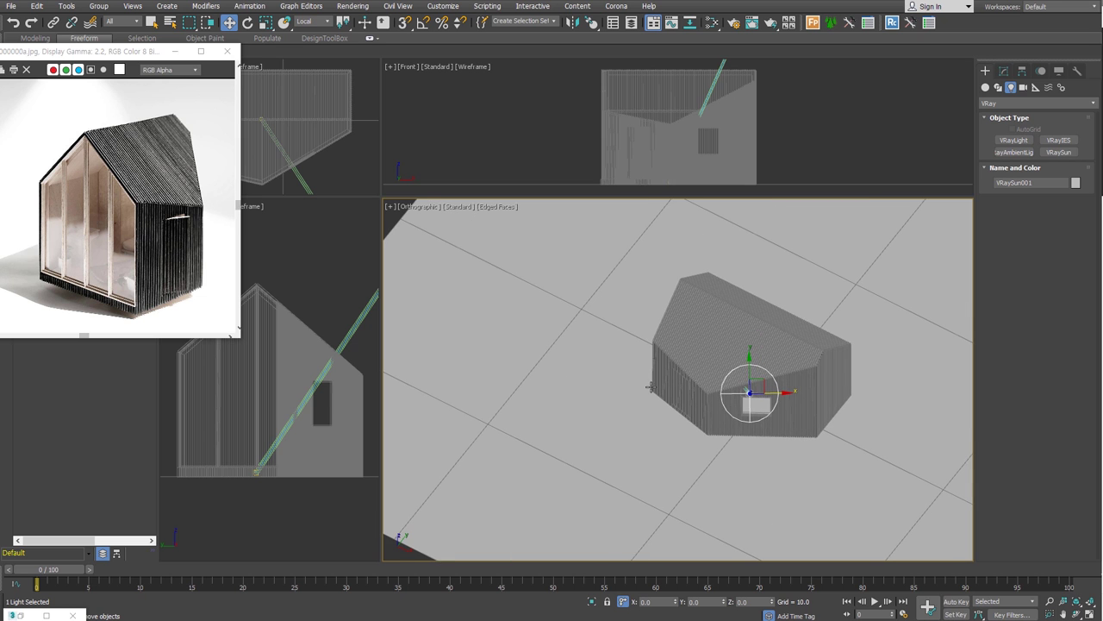
{"action": "middle_click_drag", "start_coordinate": [793, 317], "coordinate": [746, 388], "text": "alt"}
{"action": "scroll", "coordinate": [746, 388], "scroll_direction": "up", "scroll_amount": 4}
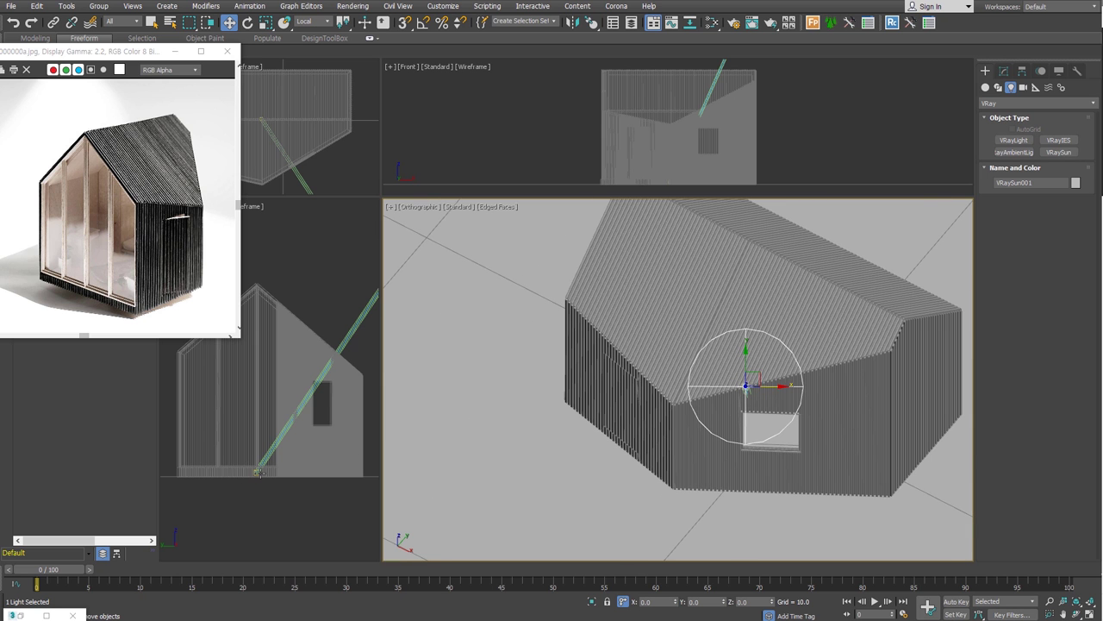
{"action": "middle_click_drag", "start_coordinate": [764, 394], "coordinate": [765, 396], "text": "alt"}
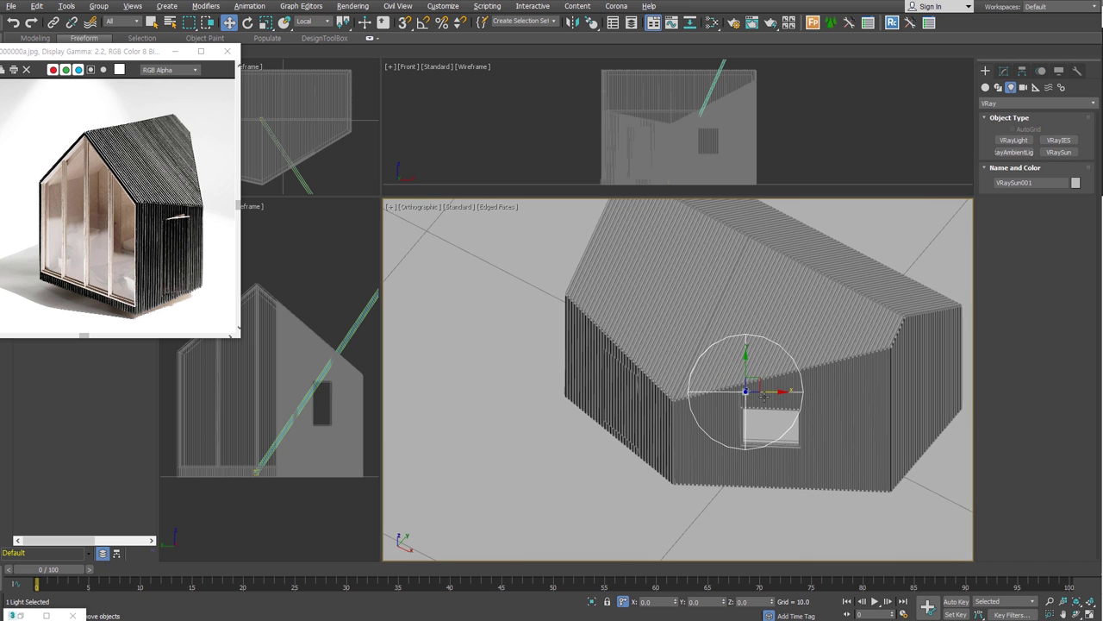
{"action": "scroll", "coordinate": [767, 390], "scroll_direction": "down", "scroll_amount": 2}
{"action": "scroll", "coordinate": [775, 386], "scroll_direction": "down", "scroll_amount": 3}
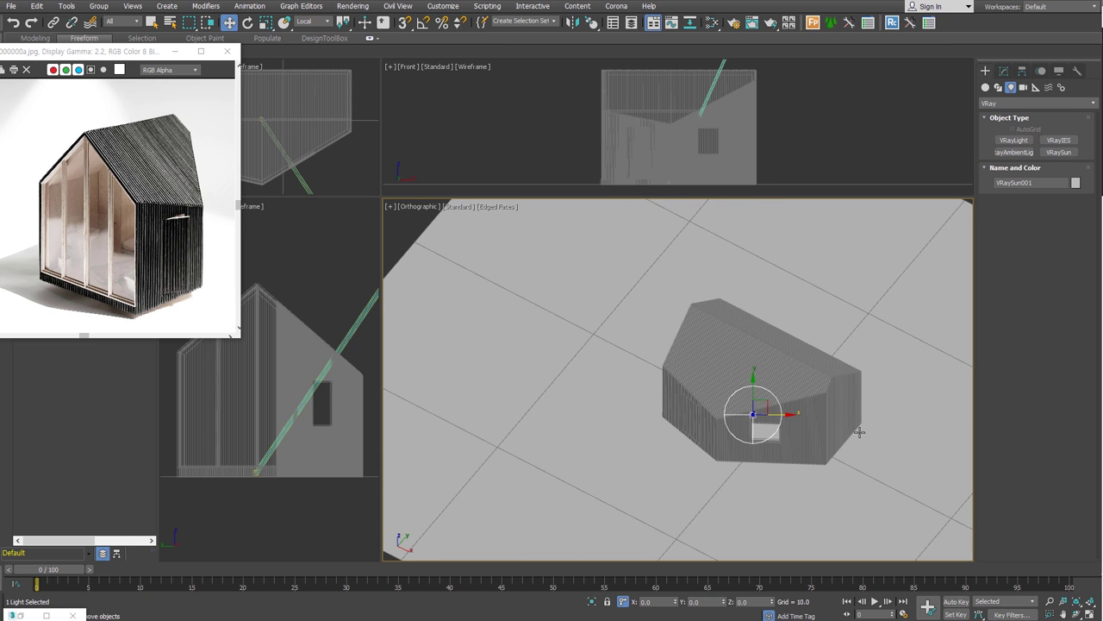
{"action": "mouse_move", "coordinate": [599, 437]}
{"action": "middle_mouse_down", "text": "alt"}
{"action": "mouse_move", "coordinate": [751, 392]}
{"action": "mouse_move", "coordinate": [715, 414]}
{"action": "middle_mouse_up", "text": "alt"}
{"action": "scroll", "coordinate": [706, 419], "scroll_direction": "up", "scroll_amount": 5}
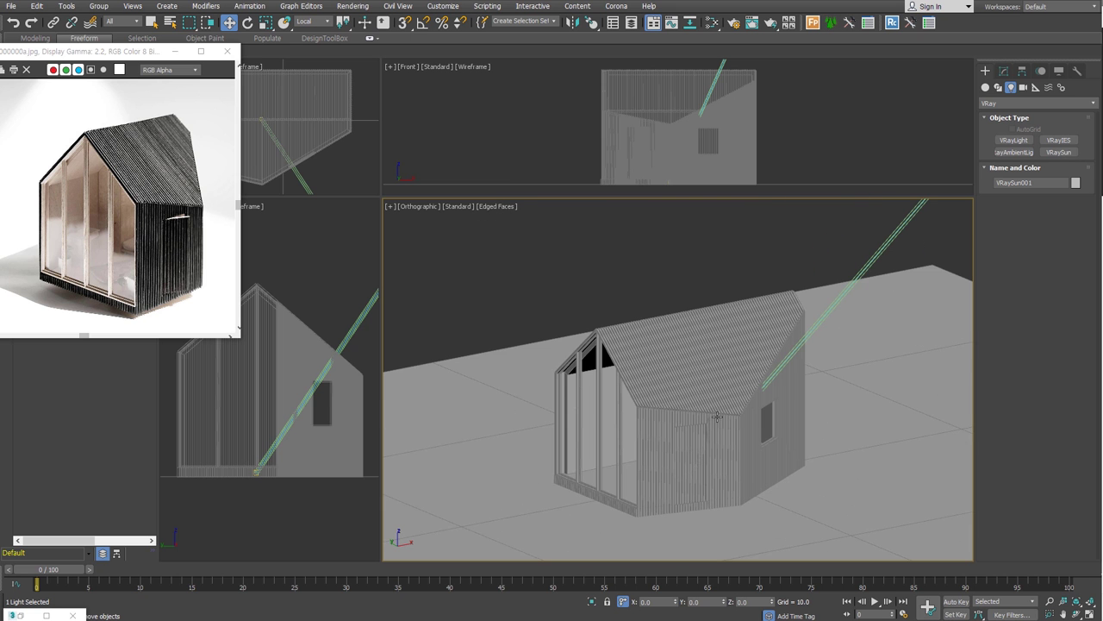
{"action": "key", "text": "p"}
{"action": "mouse_move", "coordinate": [709, 424]}
{"action": "middle_mouse_down"}
{"action": "mouse_move", "coordinate": [715, 373]}
{"action": "mouse_move", "coordinate": [720, 414]}
{"action": "middle_mouse_up"}
Step: Set Plane001's render scale to 100, lower it slightly on Z, and open Render Setup
{"action": "left_click", "coordinate": [844, 430]}
{"action": "left_click", "coordinate": [1004, 70]}
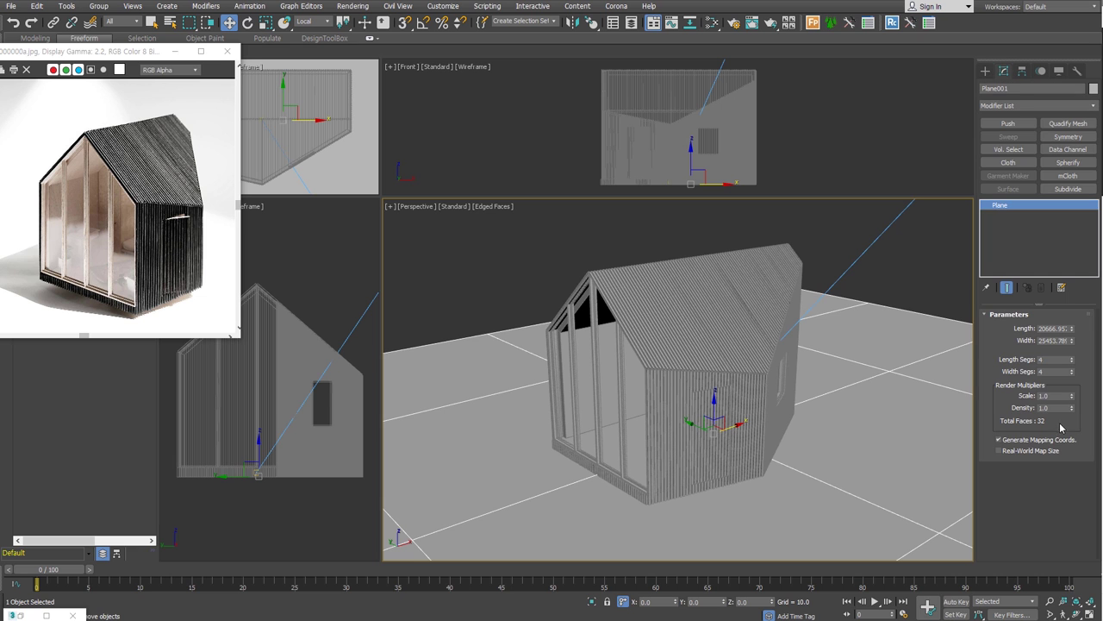
{"action": "left_click", "coordinate": [1058, 395]}
{"action": "type", "text": "100"}
{"action": "left_click_drag", "start_coordinate": [714, 405], "coordinate": [714, 413]}
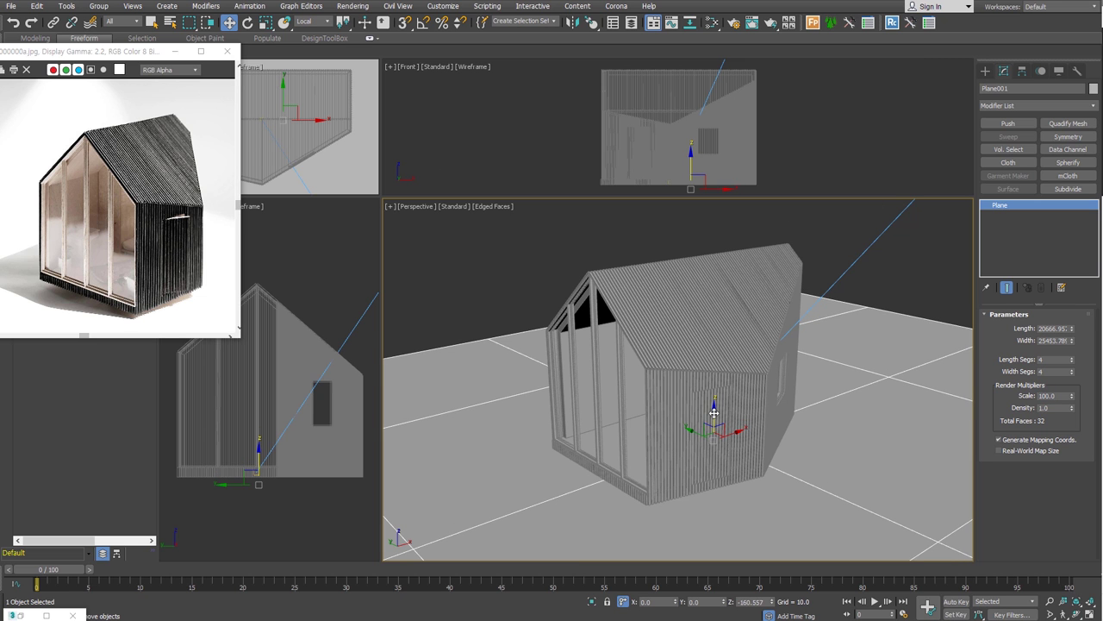
{"action": "left_click", "coordinate": [734, 23]}
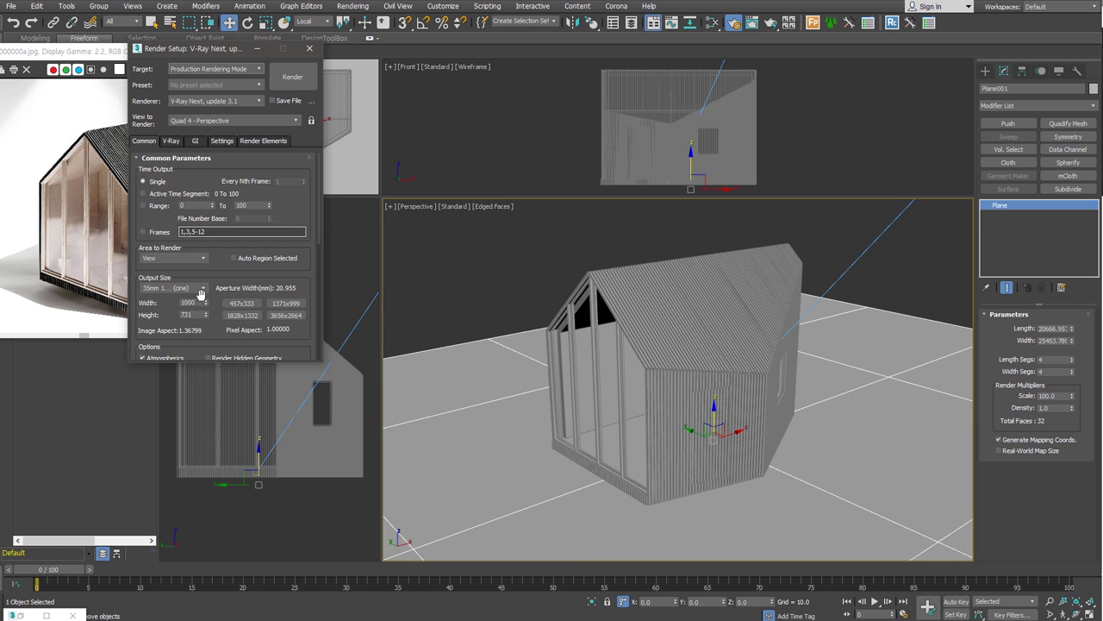
Step: Show the safe frame, view through PhysCamera001, and set its shutter duration to 1/220 s
{"action": "key", "text": "shift+f"}
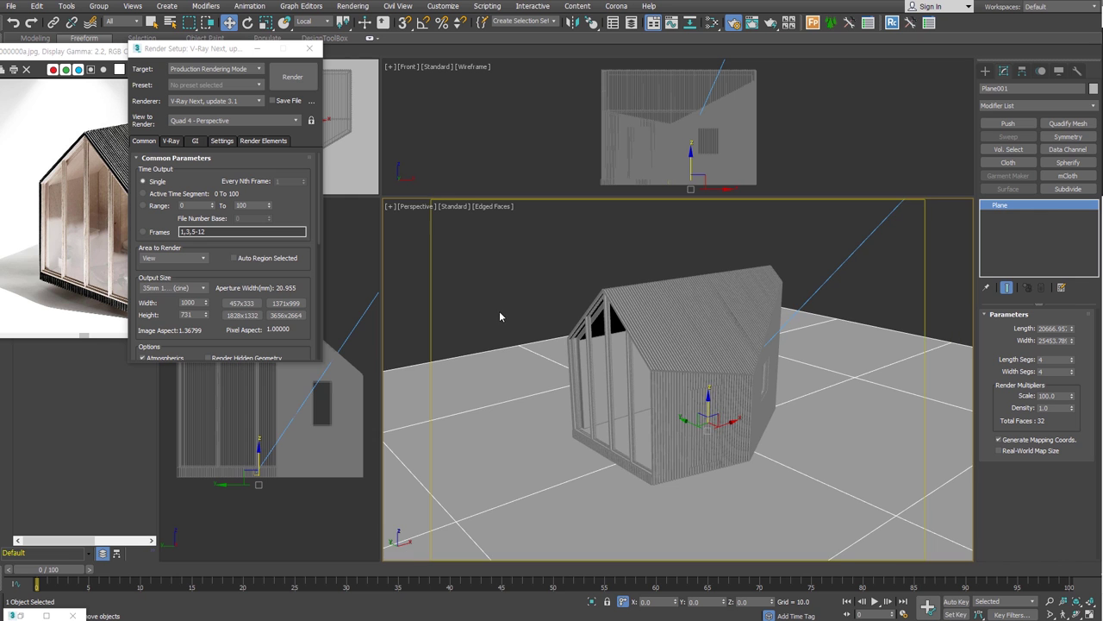
{"action": "key", "text": "c"}
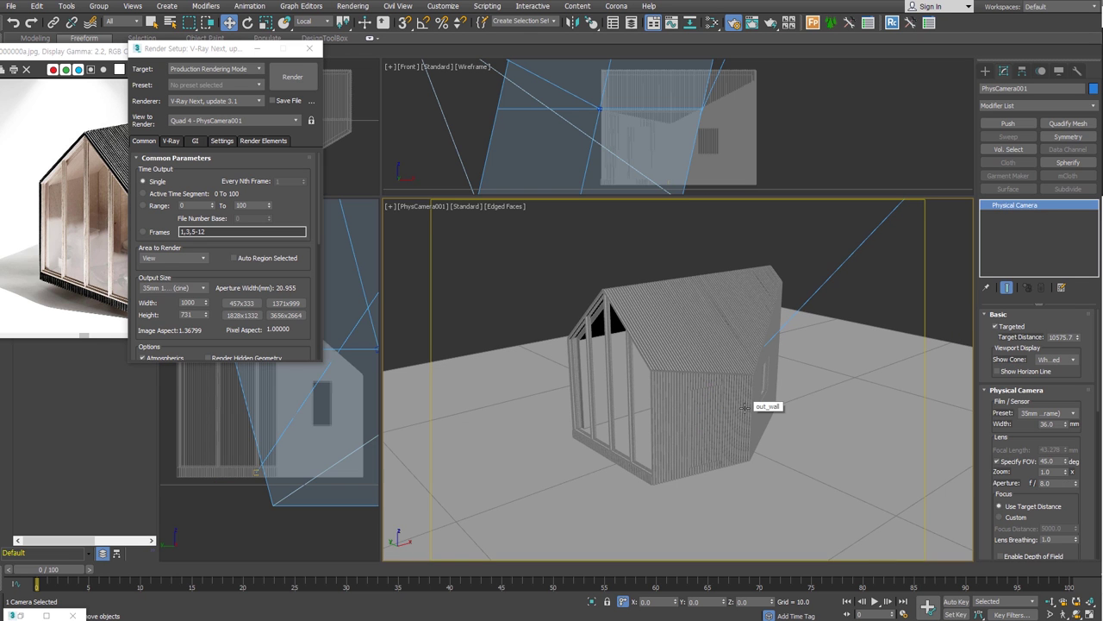
{"action": "scroll", "coordinate": [1072, 500], "scroll_direction": "down", "scroll_amount": 5}
{"action": "left_click", "coordinate": [1073, 455]}
{"action": "left_click", "coordinate": [1073, 465]}
{"action": "double_click", "coordinate": [1050, 468]}
{"action": "type", "text": "220"}
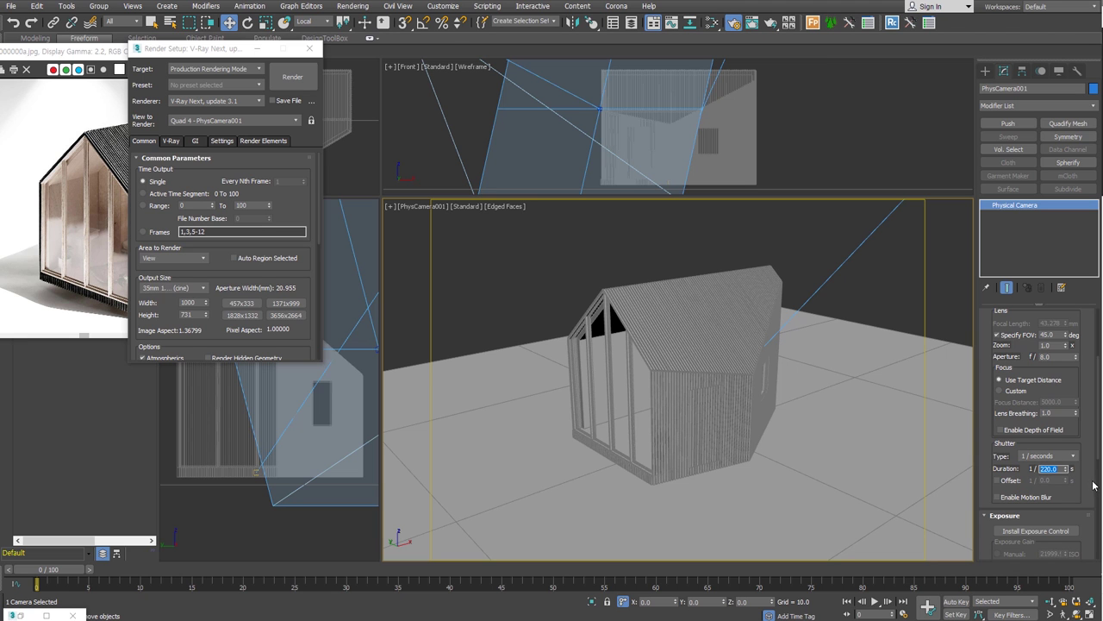
Step: Install the camera's exposure control, set exposure gain to Manual ISO, and reframe the cabin
{"action": "left_click", "coordinate": [1035, 531]}
{"action": "scroll", "coordinate": [1093, 483], "scroll_direction": "down", "scroll_amount": 3}
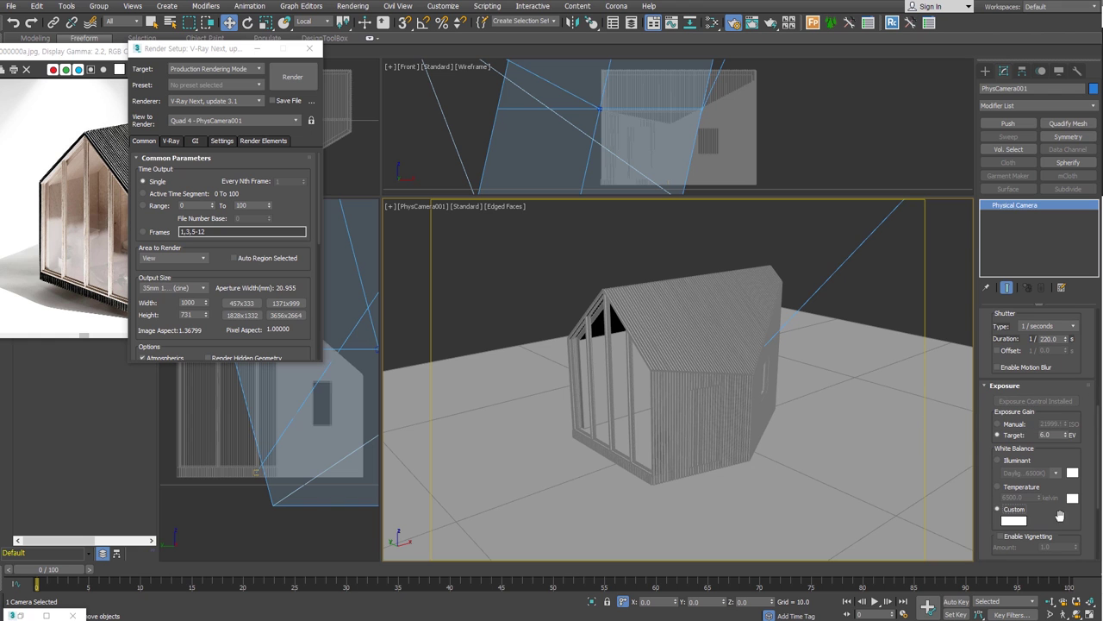
{"action": "left_click", "coordinate": [1020, 425]}
{"action": "double_click", "coordinate": [1051, 424]}
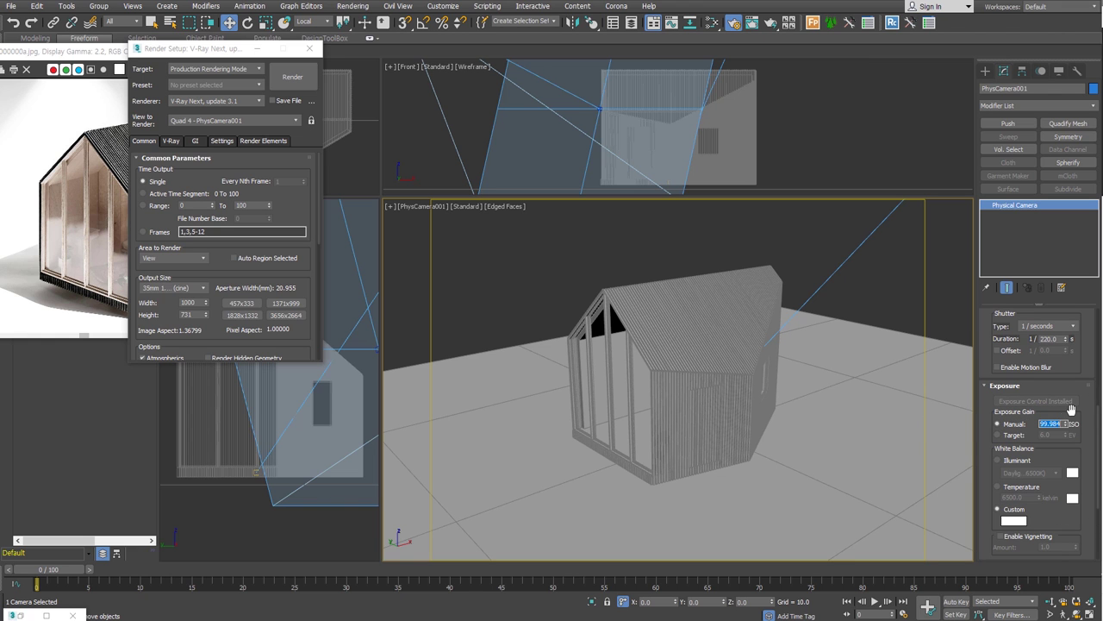
{"action": "left_click", "coordinate": [985, 72]}
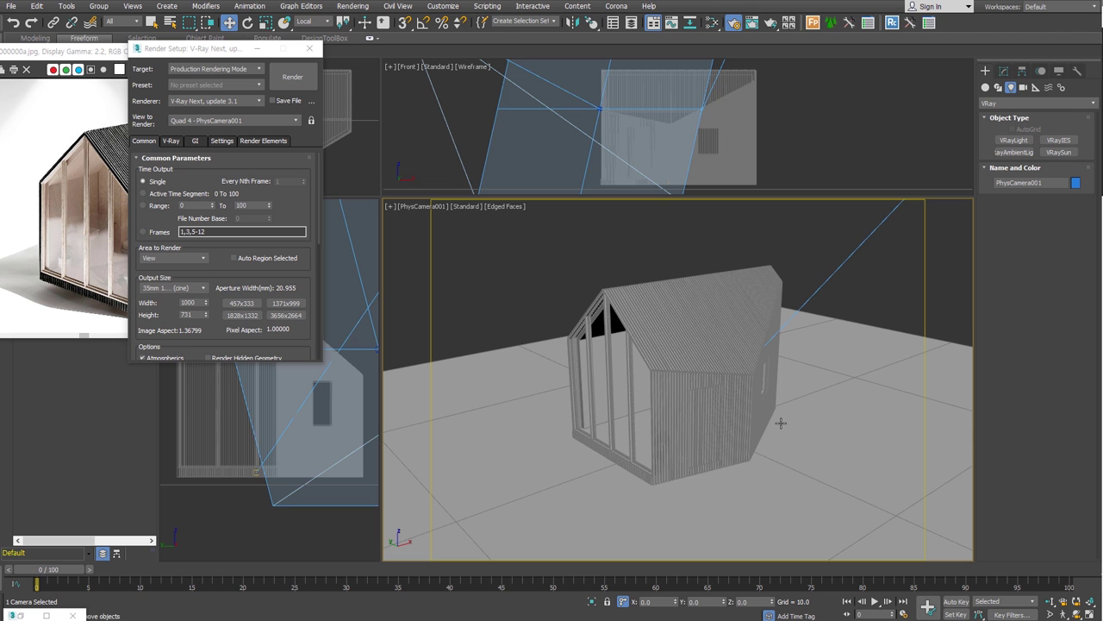
{"action": "mouse_move", "coordinate": [972, 529]}
{"action": "middle_mouse_down", "text": "alt"}
{"action": "mouse_move", "coordinate": [746, 415]}
{"action": "mouse_move", "coordinate": [715, 439]}
{"action": "mouse_move", "coordinate": [764, 433]}
{"action": "mouse_move", "coordinate": [739, 411]}
{"action": "middle_mouse_up", "text": "alt"}
Step: Review the V-Ray renderer settings, then close Render Setup
{"action": "key", "text": "w"}
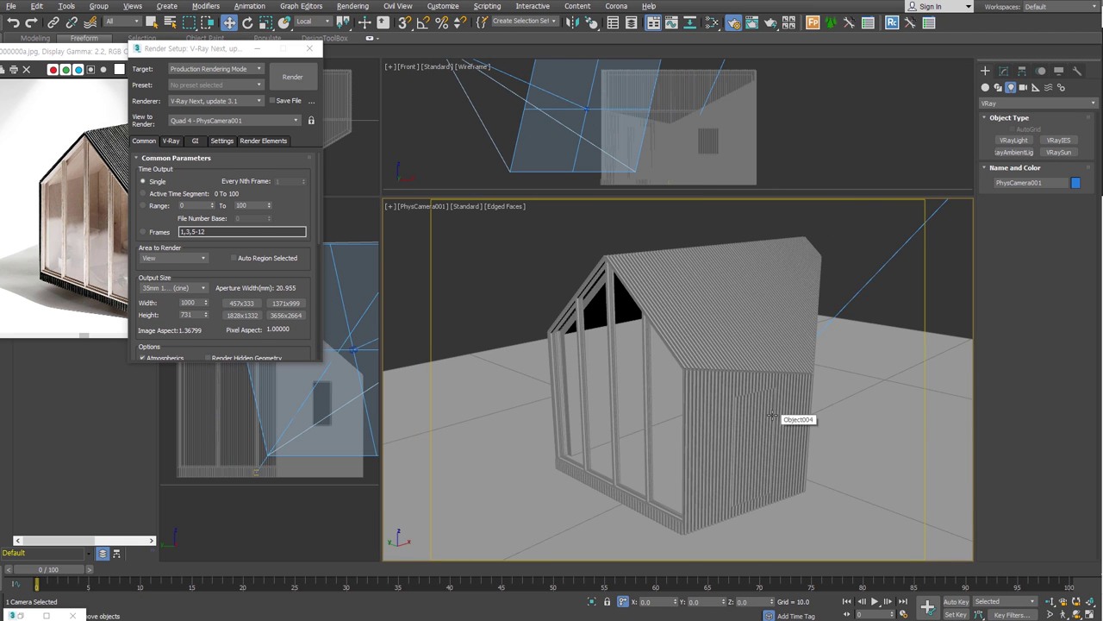
{"action": "left_click", "coordinate": [171, 140]}
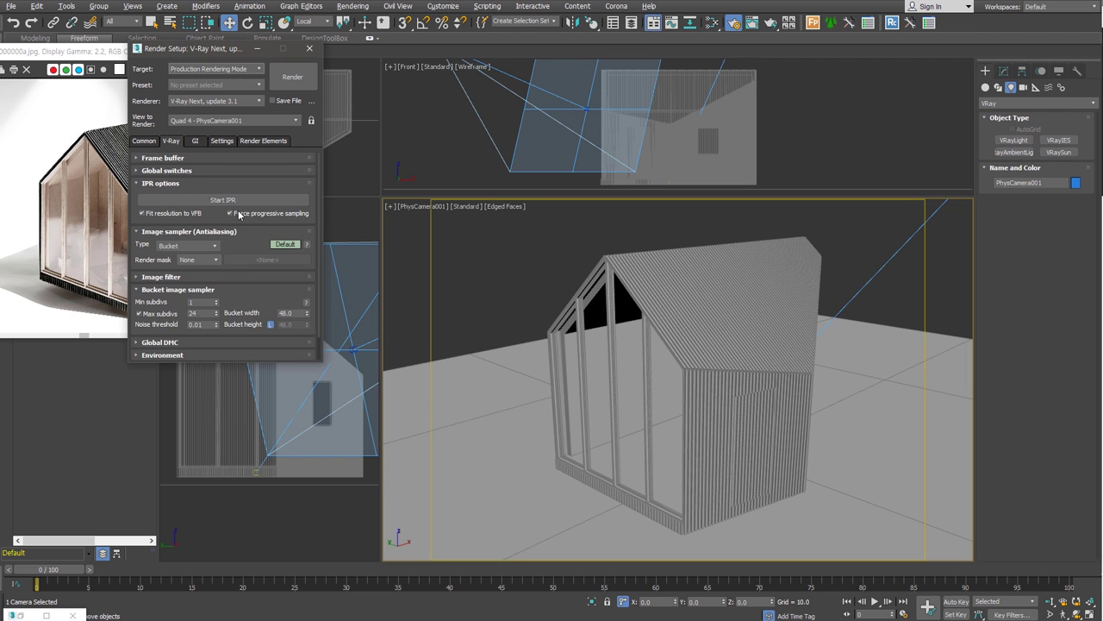
{"action": "left_click", "coordinate": [309, 49]}
{"action": "left_click", "coordinate": [353, 6]}
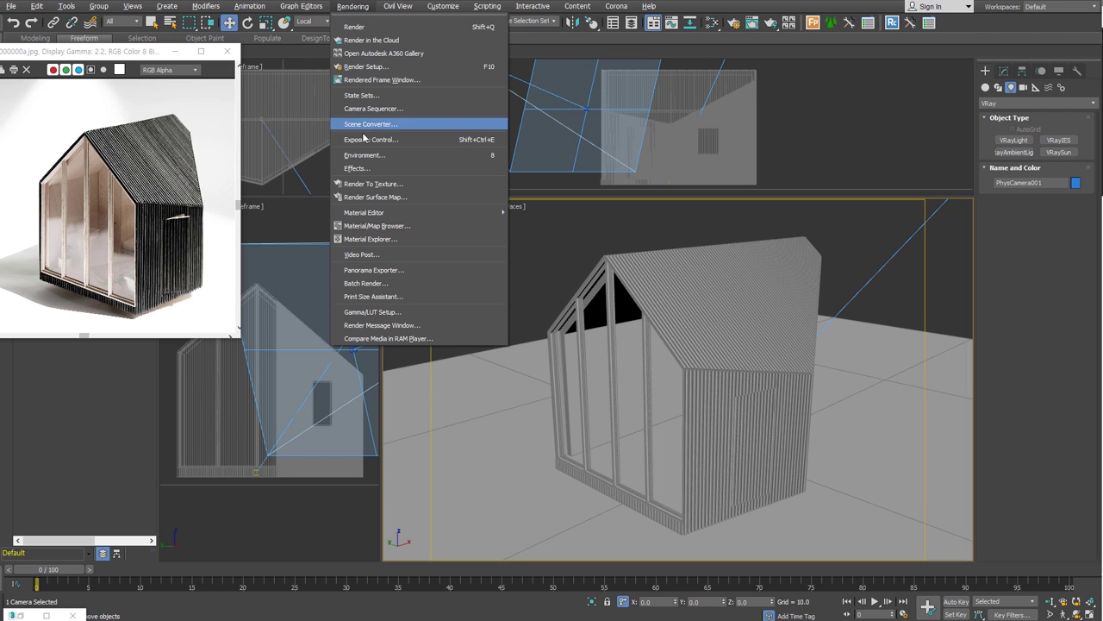
{"action": "left_click", "coordinate": [708, 231]}
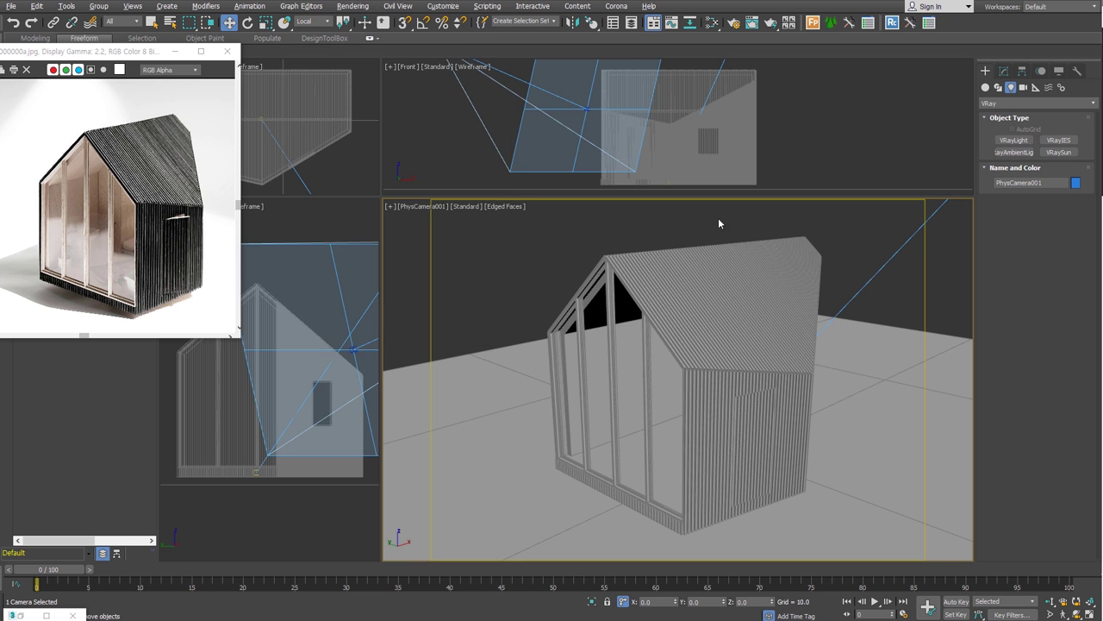
Step: Select the windows, door and whole cabin, add a new VRayMtl node, then clear the selection
{"action": "left_click", "coordinate": [598, 335]}
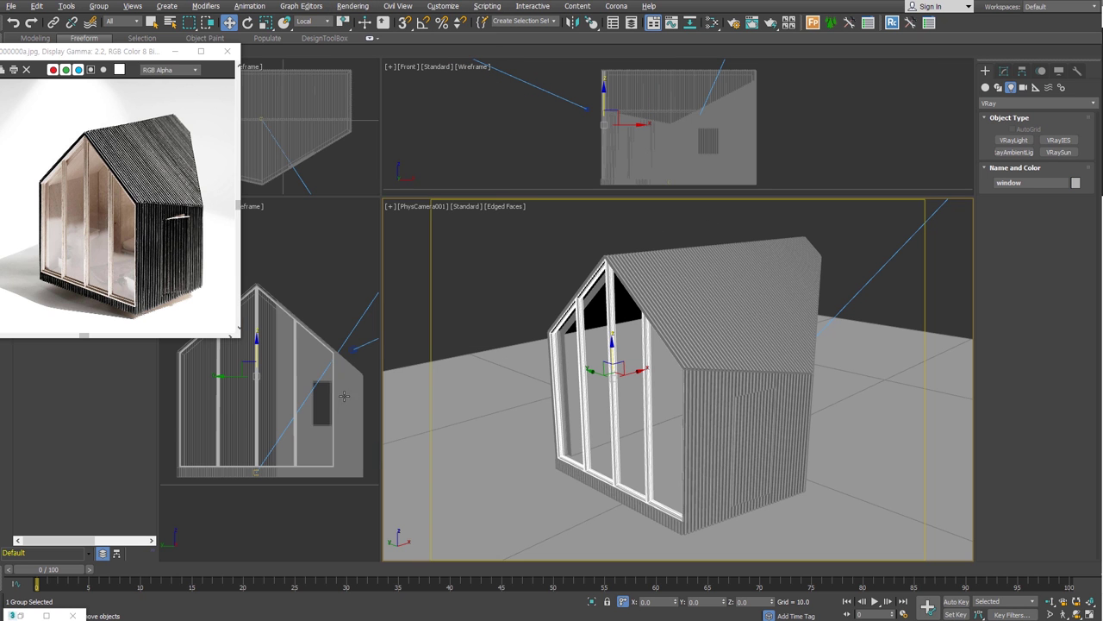
{"action": "scroll", "coordinate": [242, 390], "scroll_direction": "up", "scroll_amount": 3}
{"action": "left_click", "coordinate": [242, 391], "text": "ctrl"}
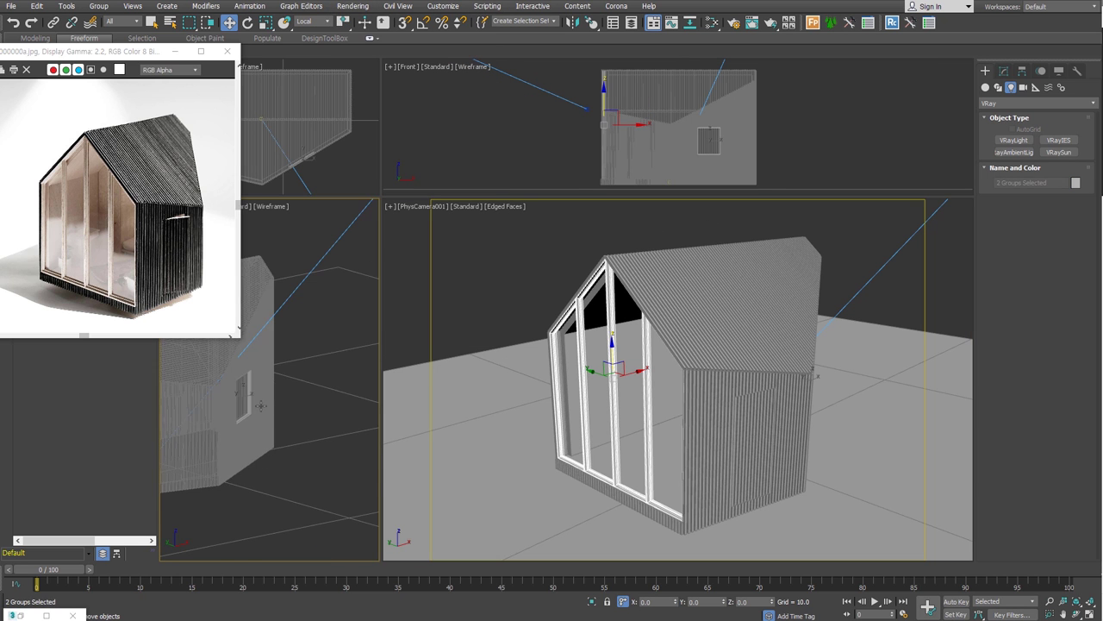
{"action": "scroll", "coordinate": [310, 390], "scroll_direction": "down", "scroll_amount": 4}
{"action": "key", "text": "ctrl+a"}
{"action": "key", "text": "m"}
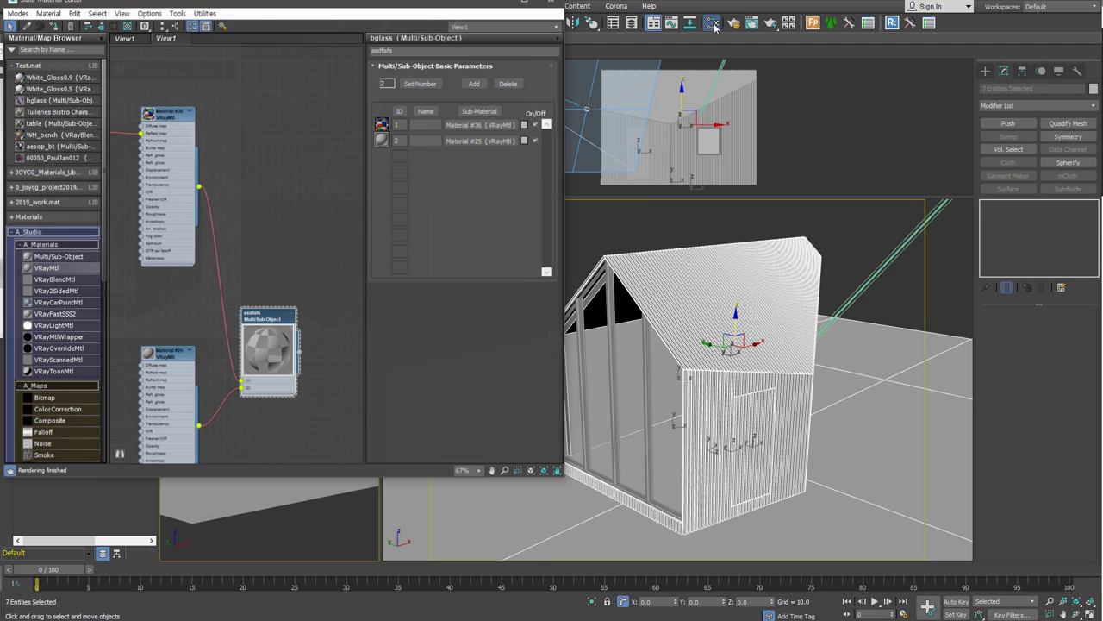
{"action": "left_click_drag", "start_coordinate": [50, 273], "coordinate": [345, 171]}
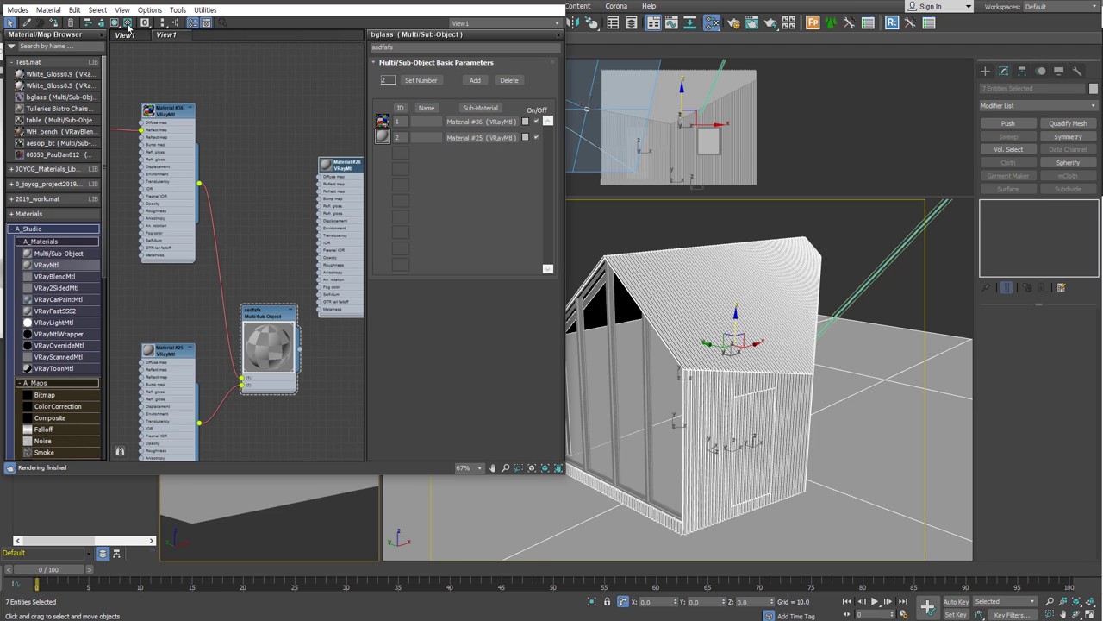
{"action": "left_click", "coordinate": [541, 19]}
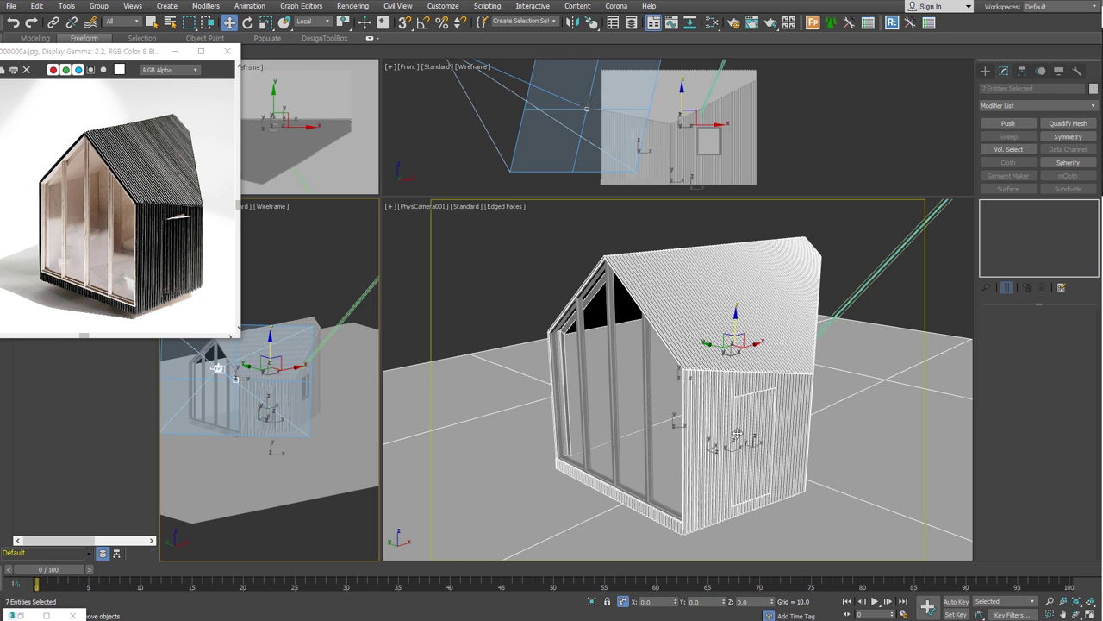
{"action": "key", "text": "ctrl+d"}
{"action": "left_click", "coordinate": [352, 6]}
Step: Add a VRayToon atmosphere effect in Environment and Effects, then launch a V-Ray production render
{"action": "left_click", "coordinate": [396, 156]}
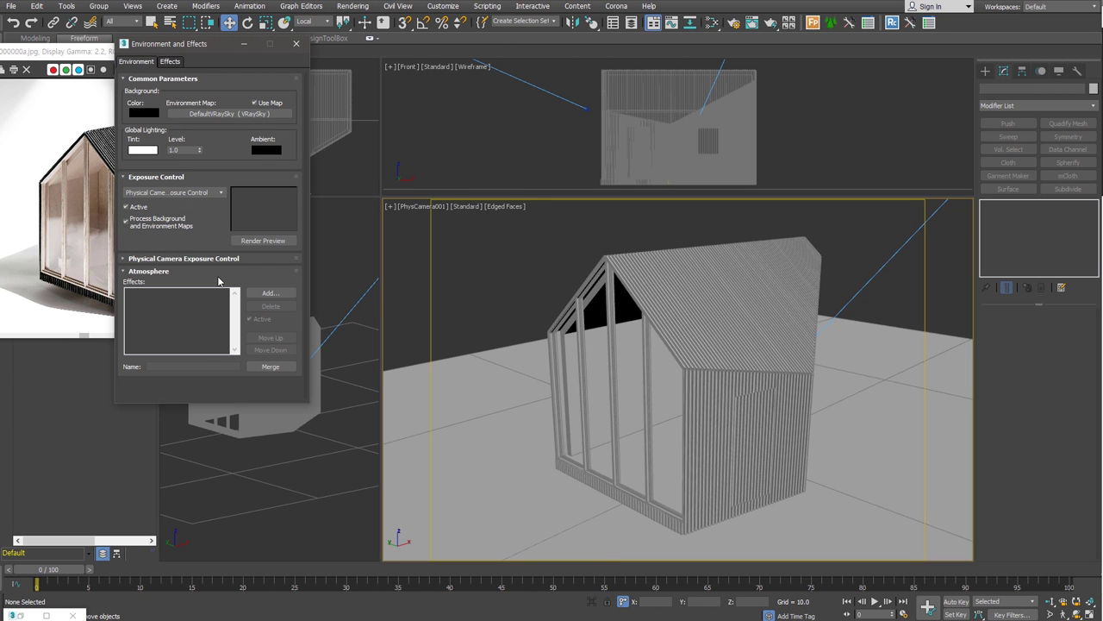
{"action": "left_click", "coordinate": [270, 293]}
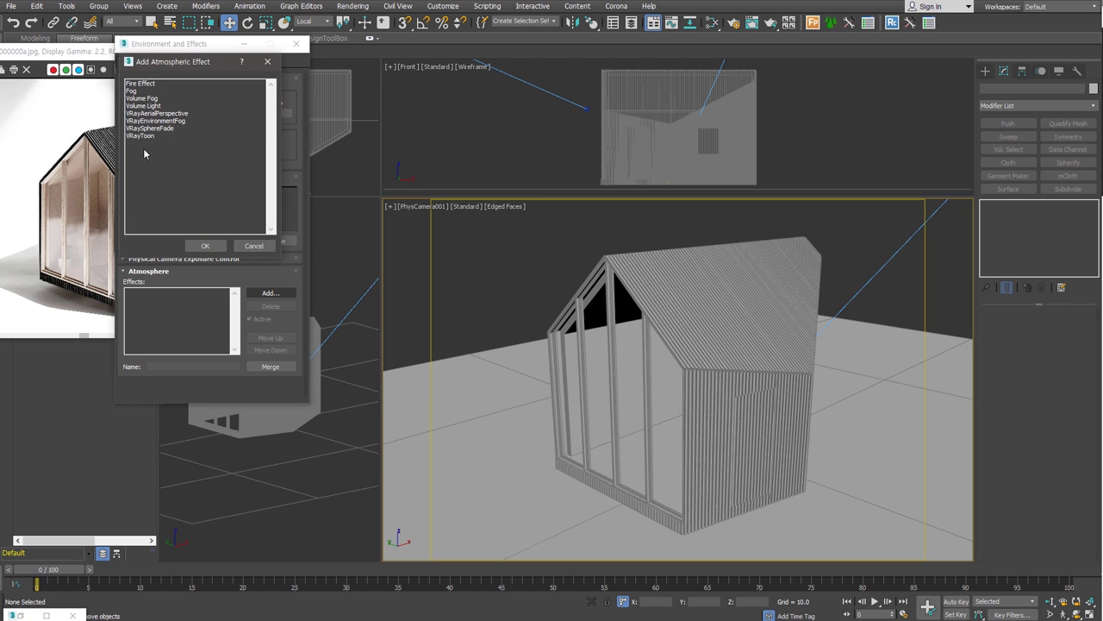
{"action": "double_click", "coordinate": [143, 136]}
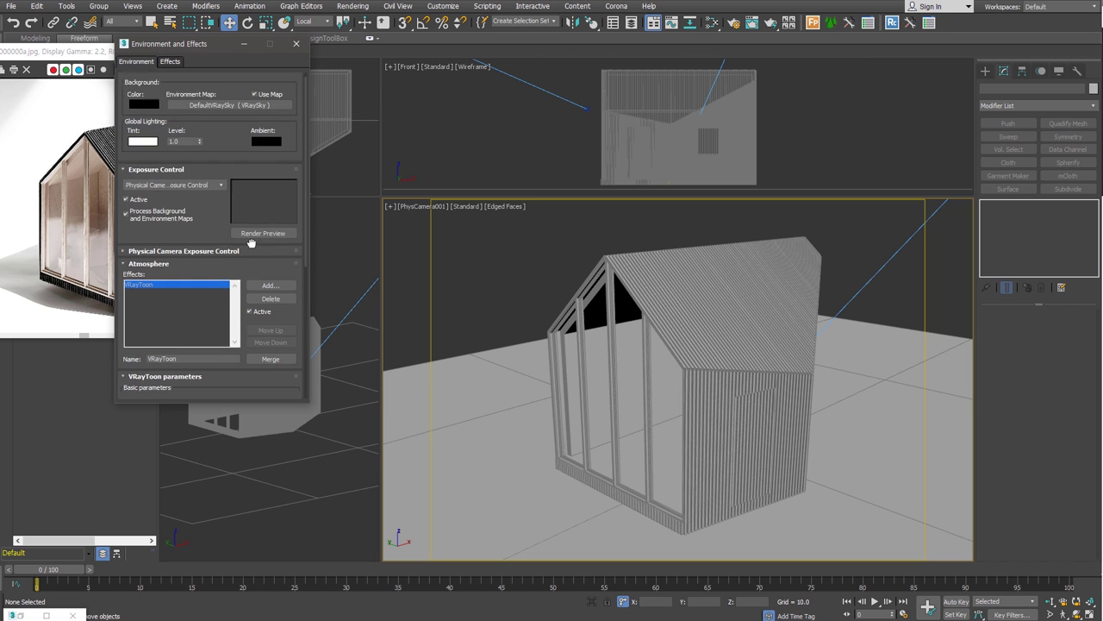
{"action": "scroll", "coordinate": [278, 77], "scroll_direction": "down", "scroll_amount": 5}
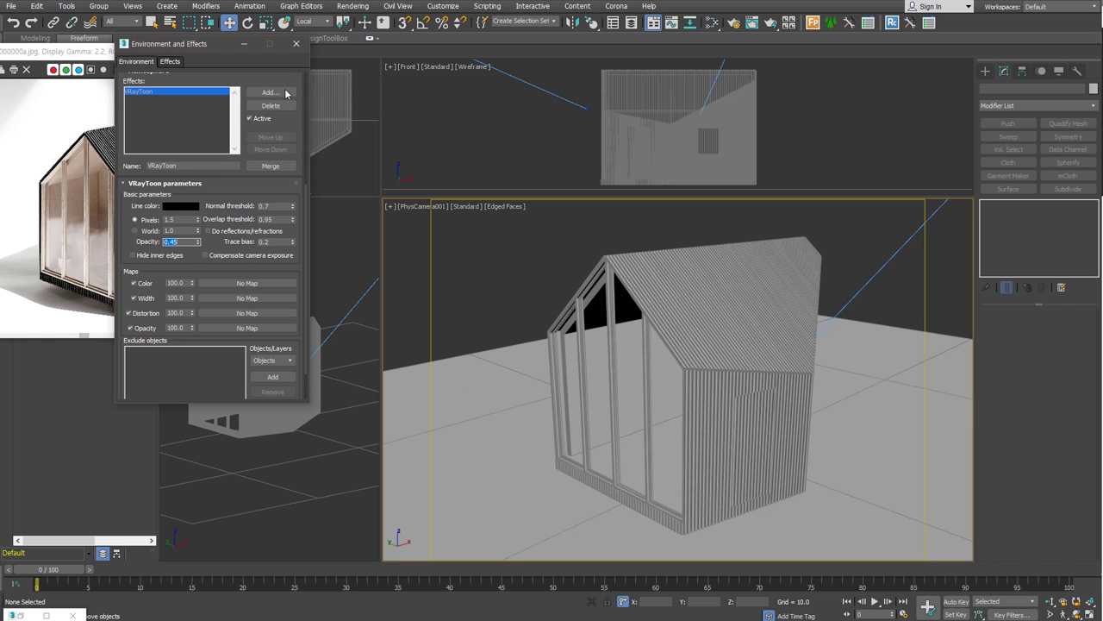
{"action": "left_click", "coordinate": [298, 45]}
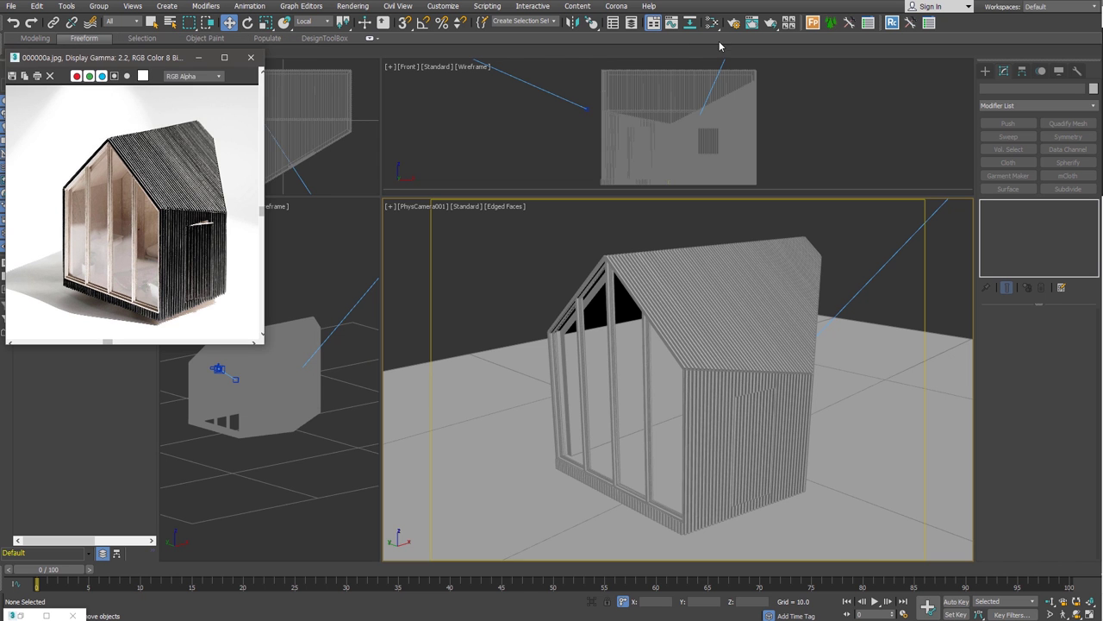
{"action": "left_click", "coordinate": [770, 22]}
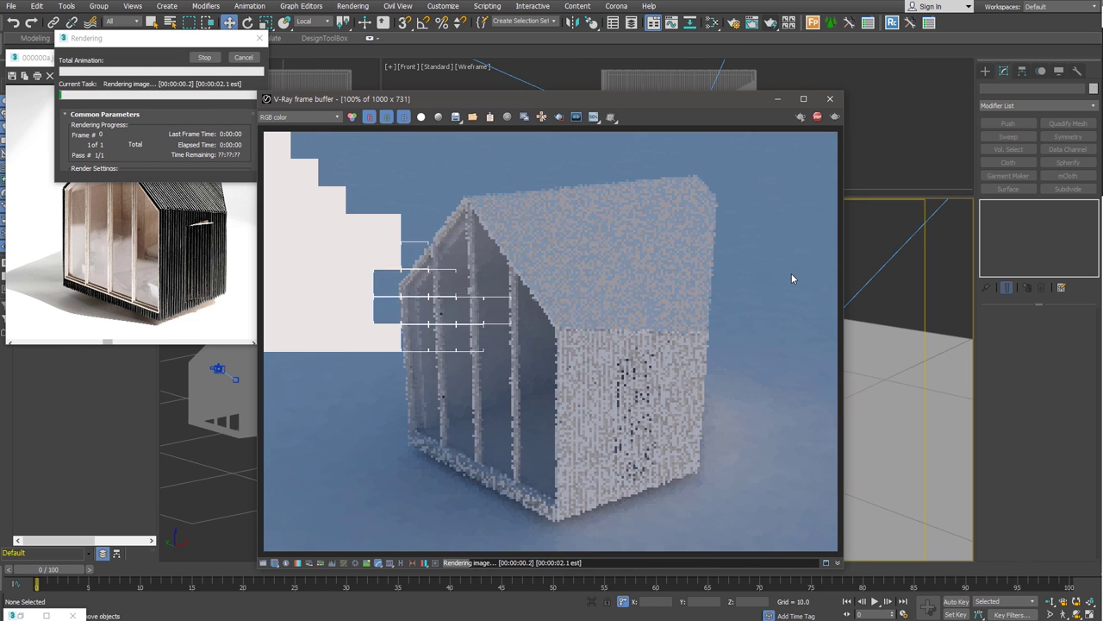